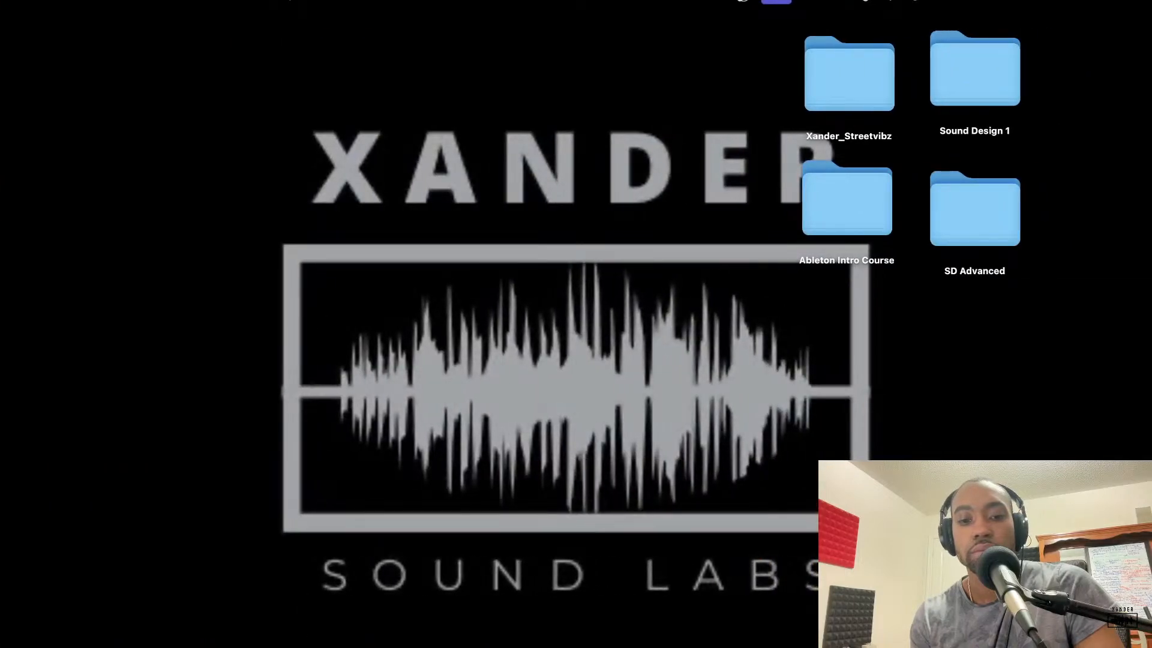
Step: Bring the hidden Ableton Live project window to the front of the desktop
right_click(631, 645)
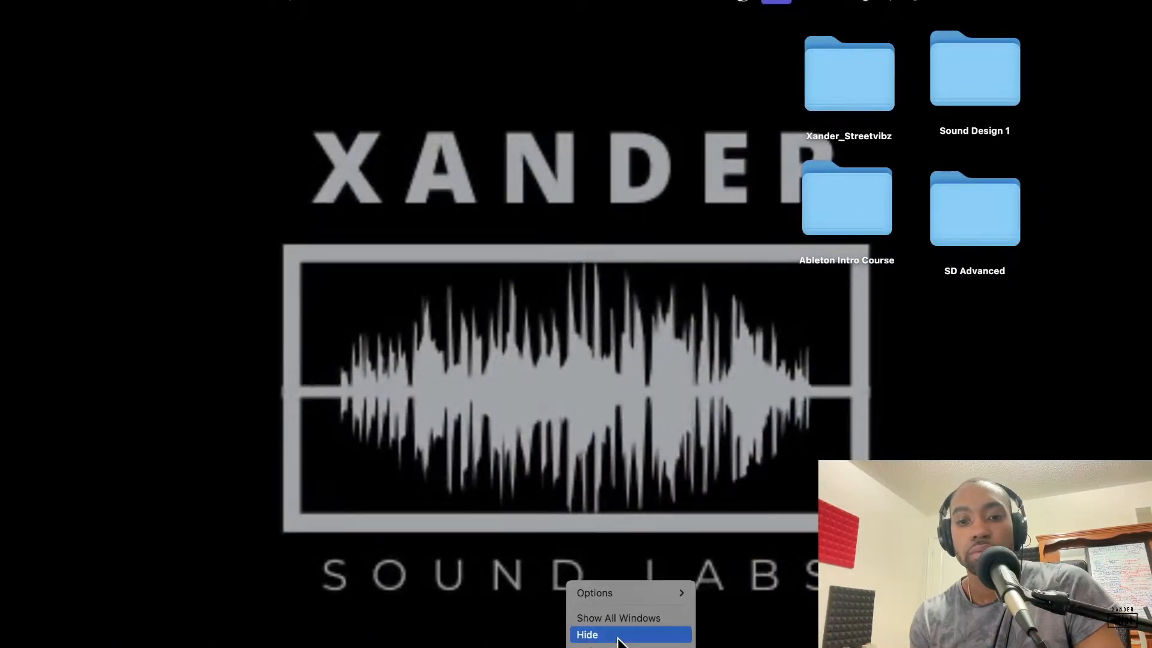
click(624, 618)
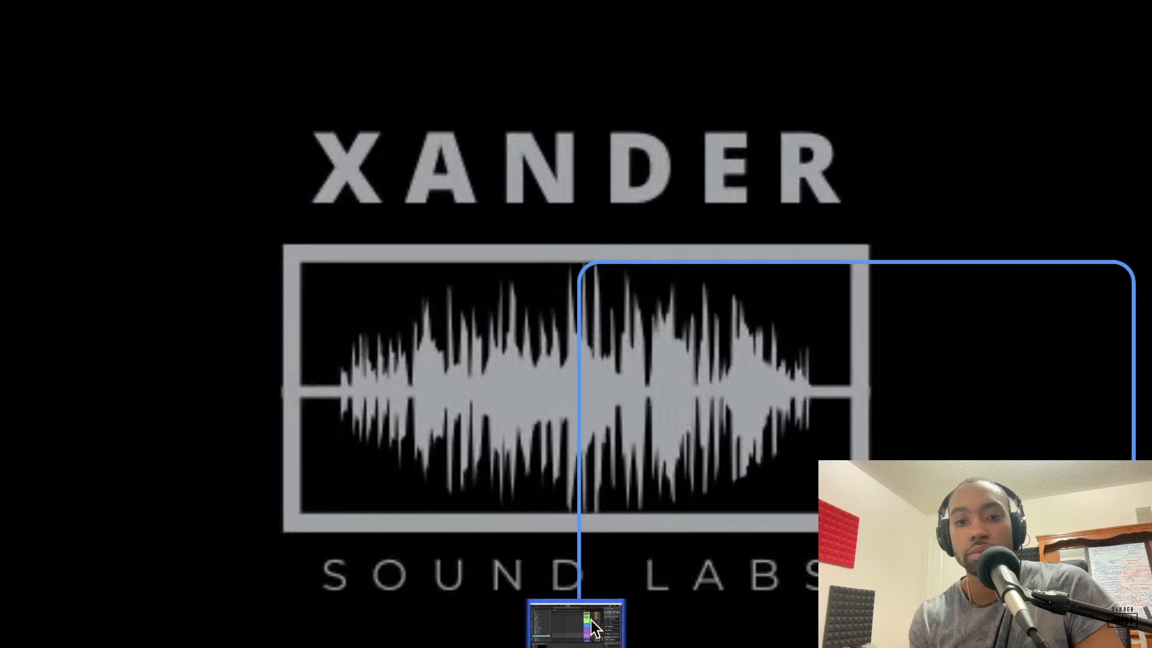
click(592, 621)
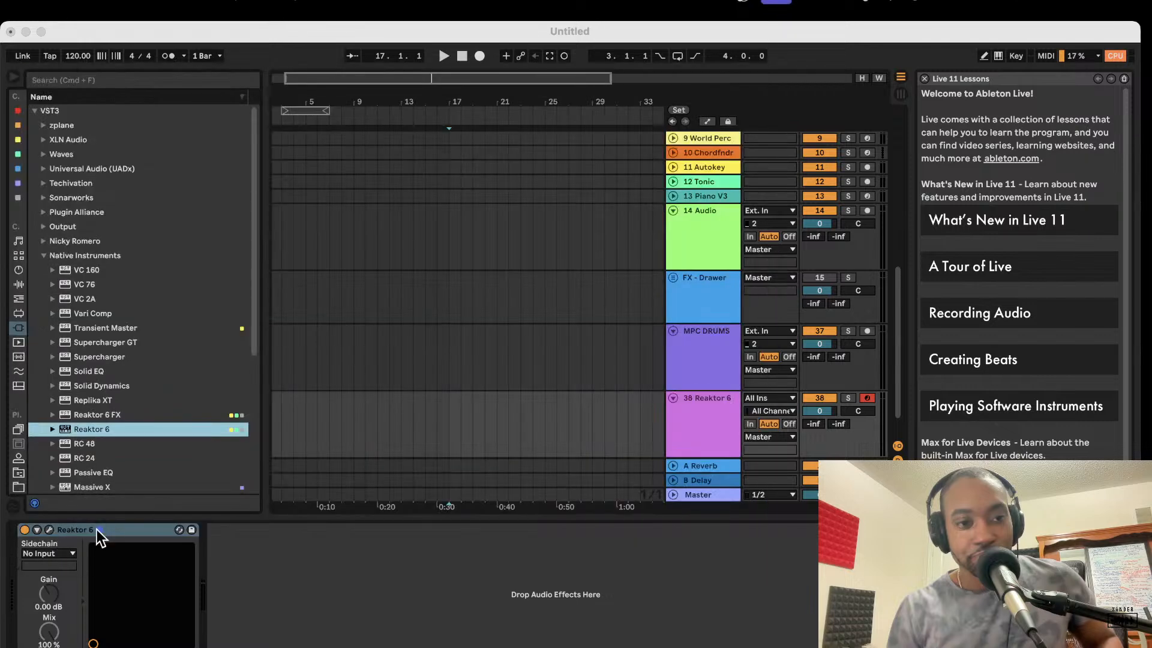
Step: Open the Reaktor 6 plug-in's editor from its device on the track and enlarge the editor window
click(52, 529)
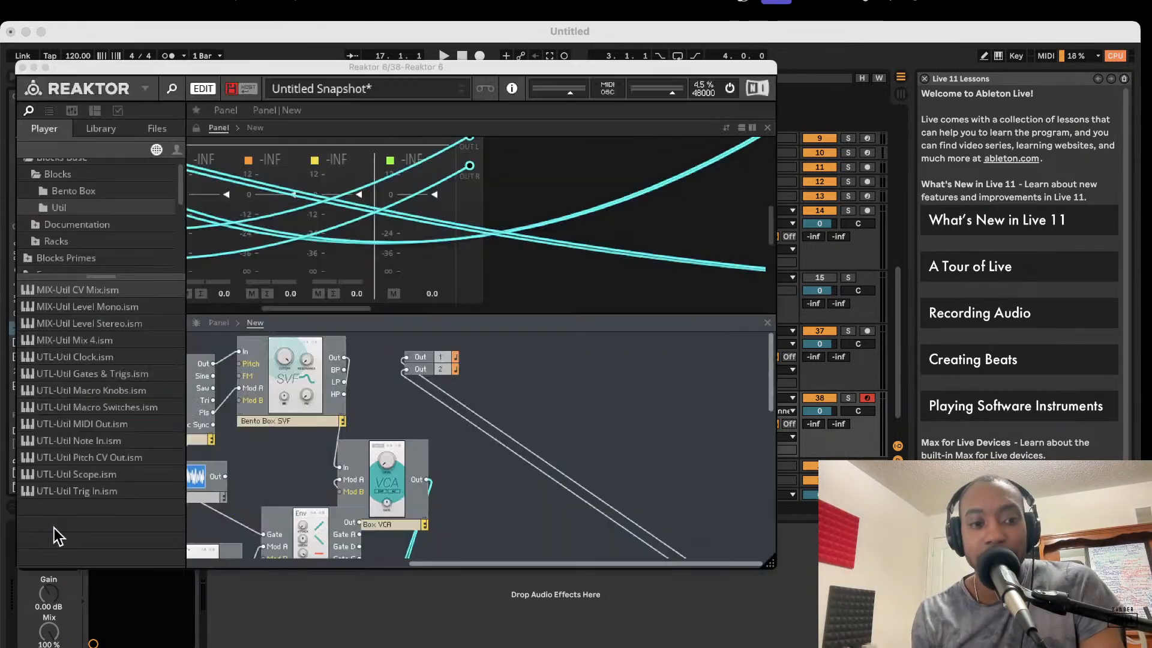
click(526, 366)
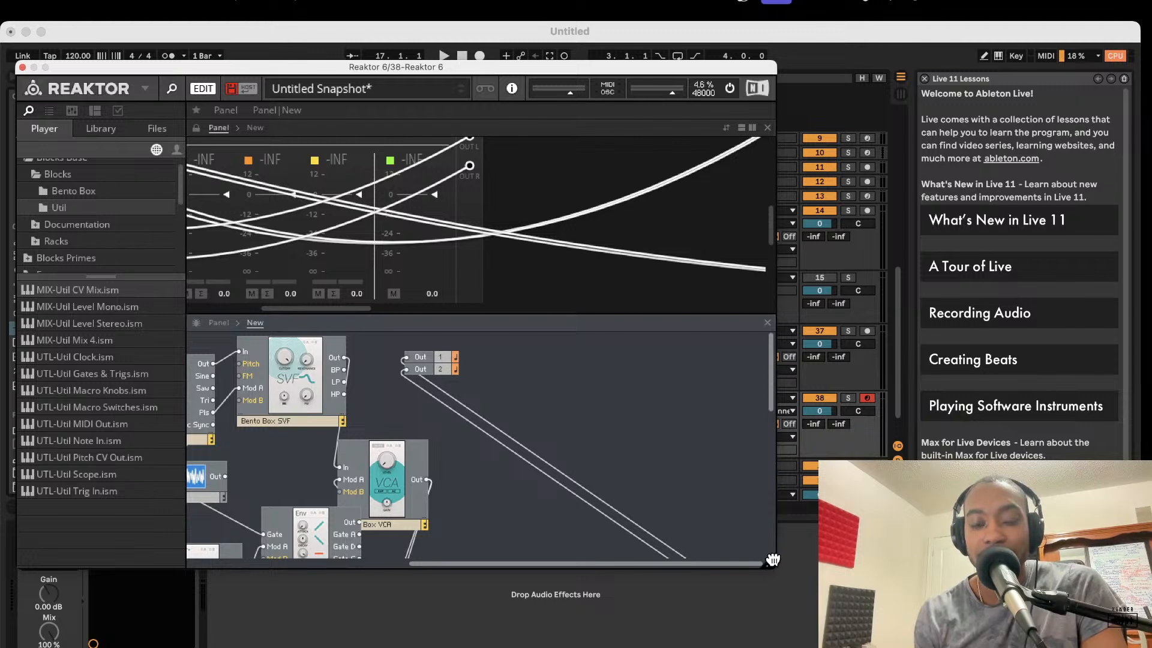
drag(770, 562, 1066, 638)
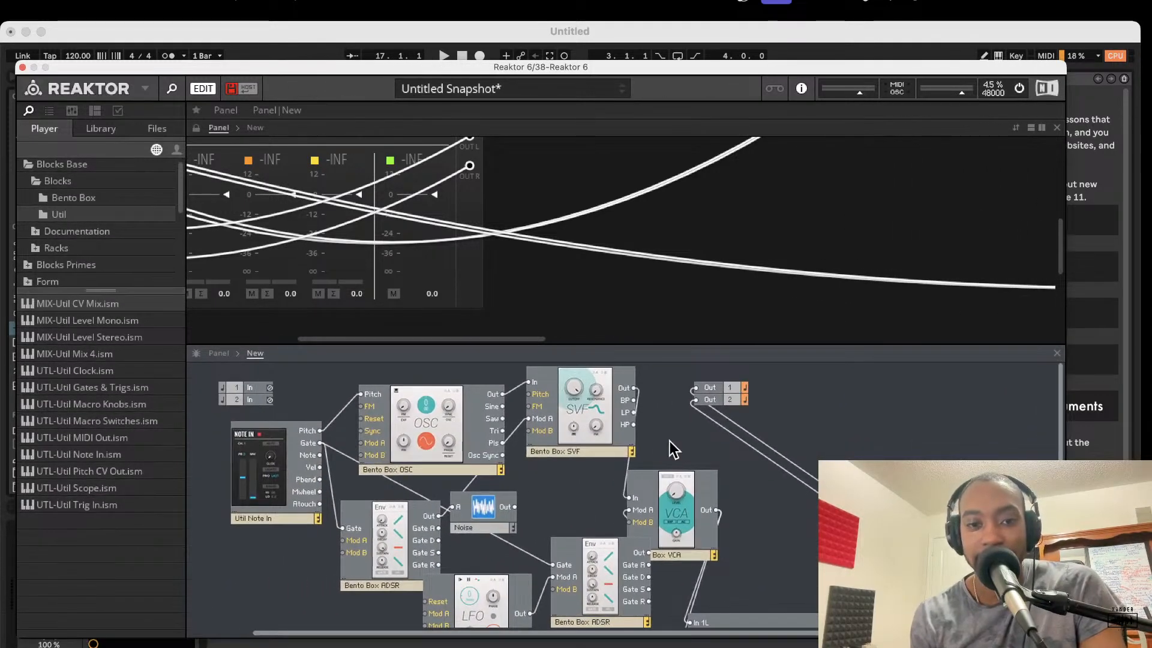
Step: Examine how the blocks in the structure are wired from Note In through oscillator, filter, envelopes and VCA to the mixer
scroll(669, 441, down, 3)
scroll(670, 441, up, 3)
scroll(670, 441, down, 5)
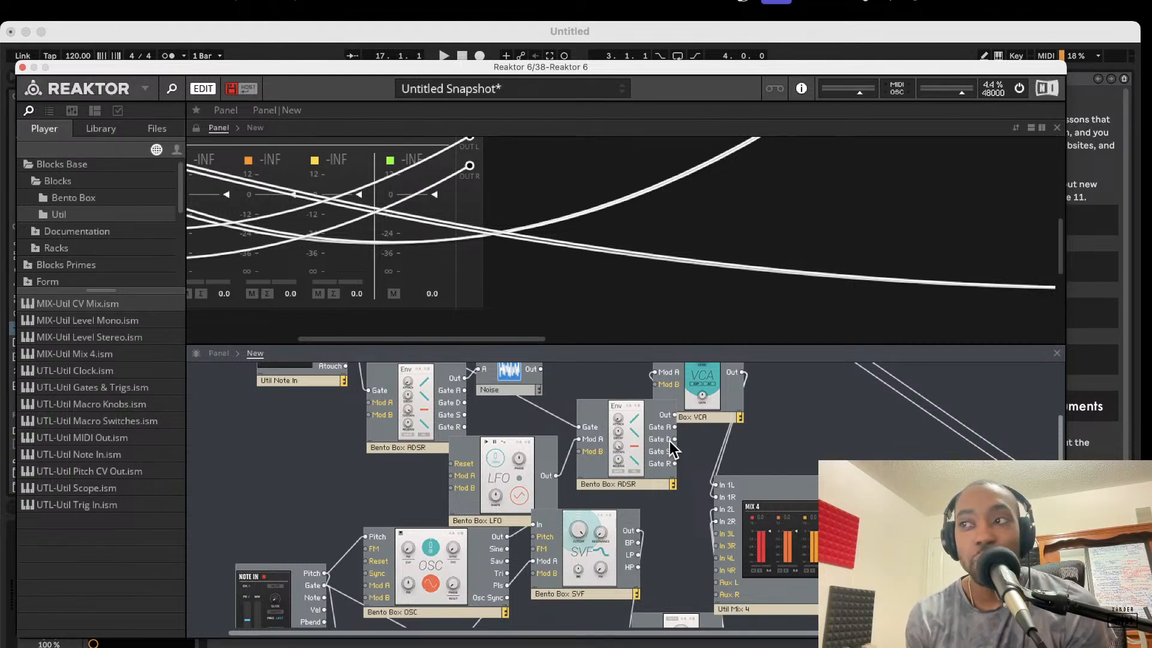
scroll(485, 499, down, 5)
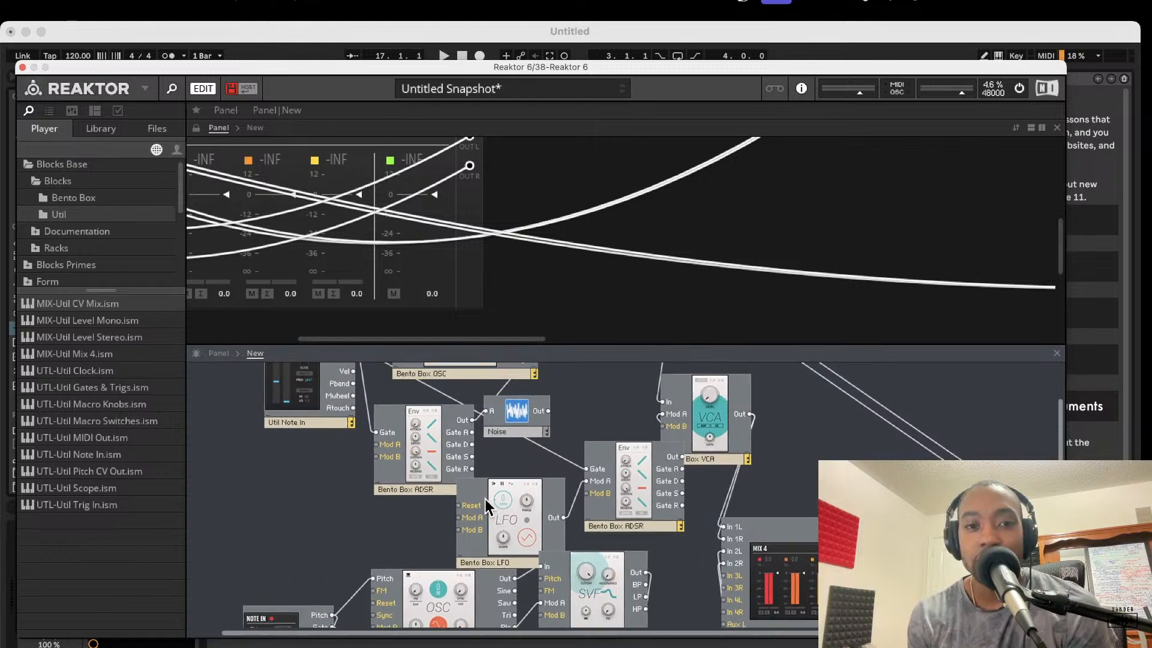
scroll(485, 499, up, 3)
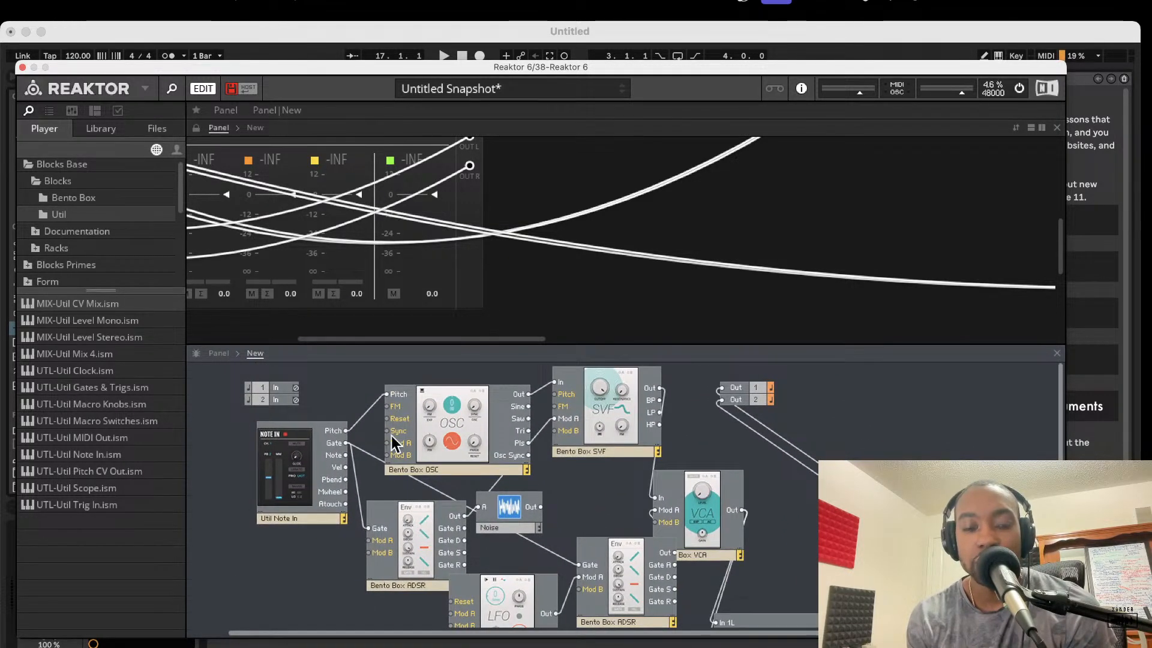
mouse_move(485, 430)
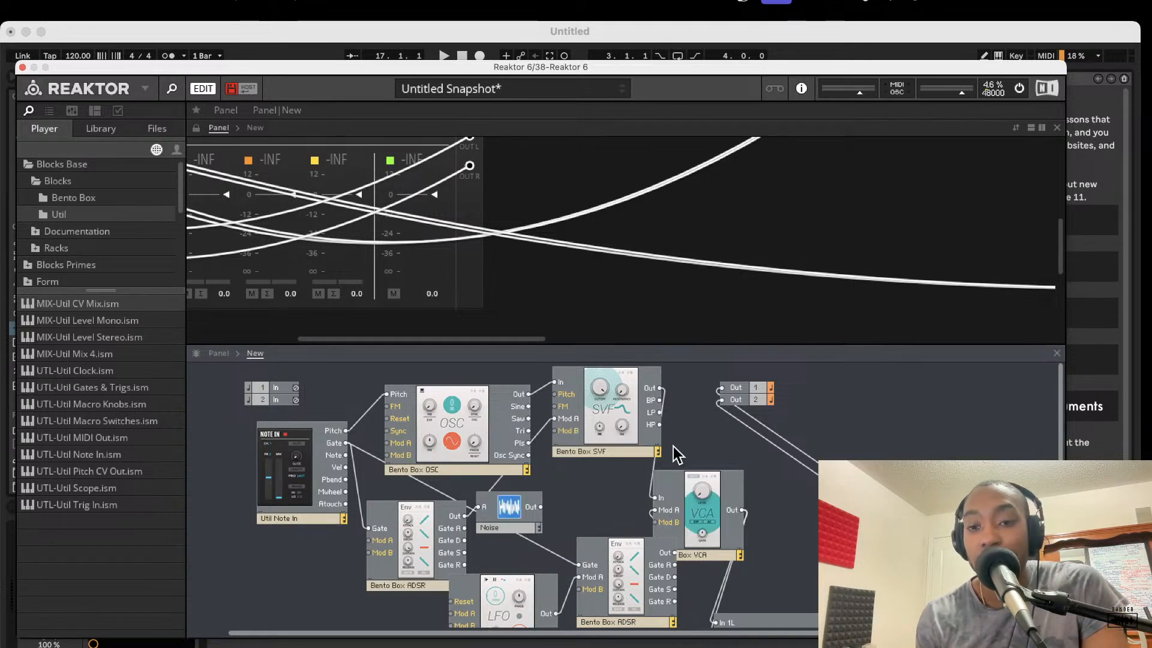
scroll(726, 480, down, 5)
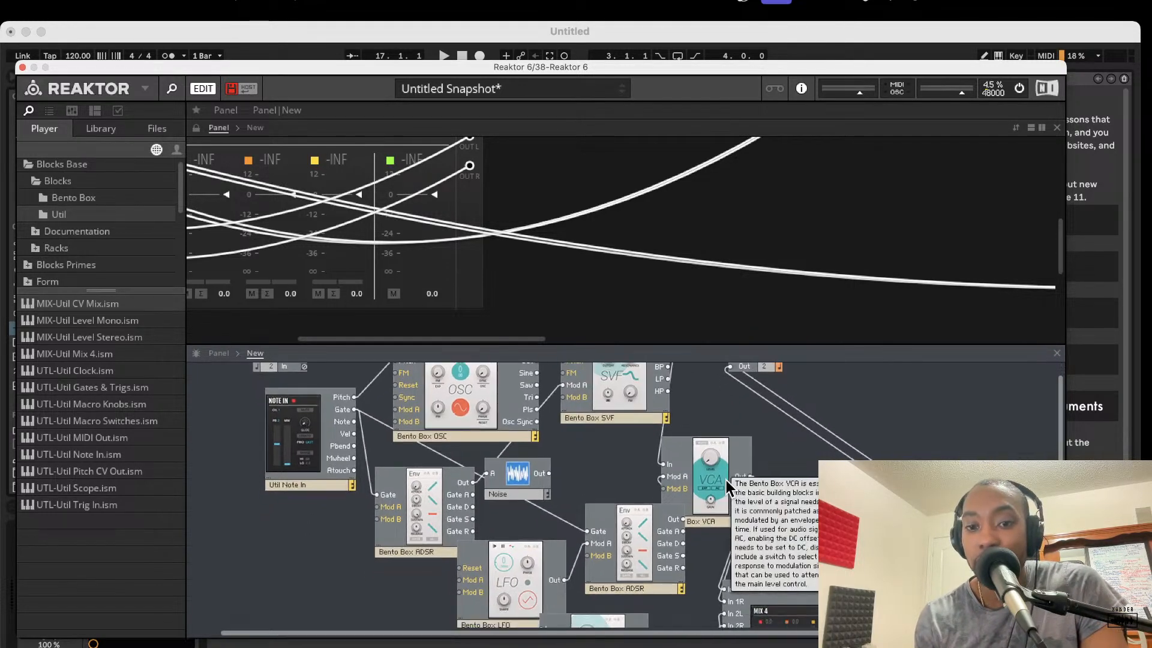
scroll(726, 480, up, 5)
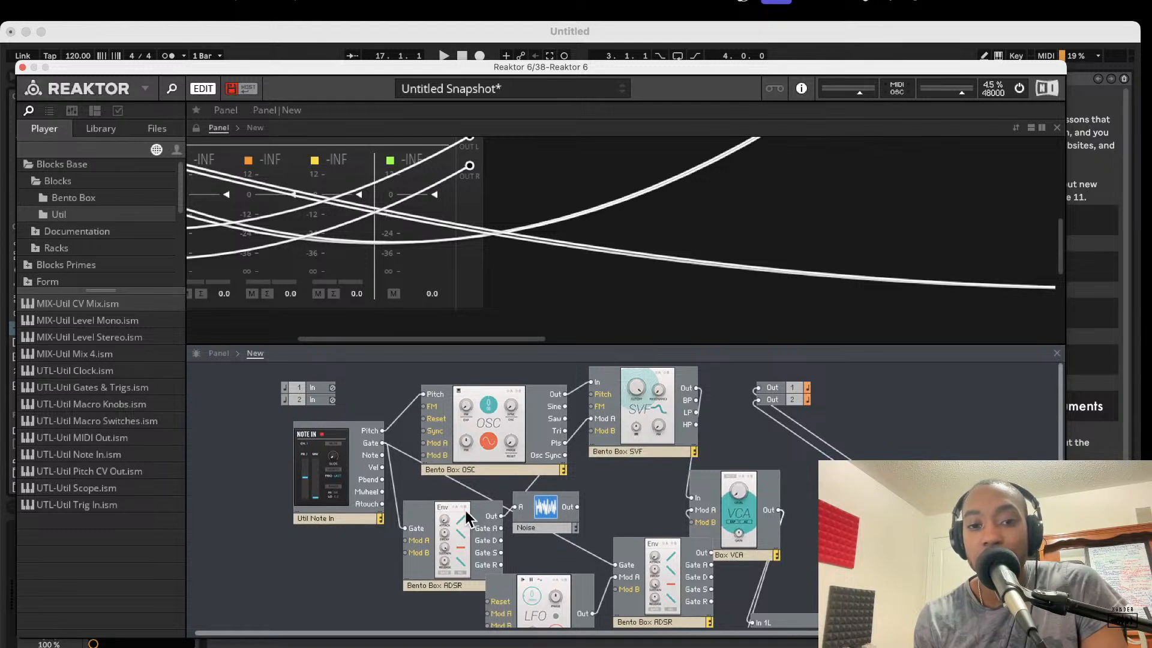
Step: Move the upper voice's first Bento Box ADSR and the lower voice's Note In and oscillator blocks leftward in the structure
drag(448, 536, 424, 536)
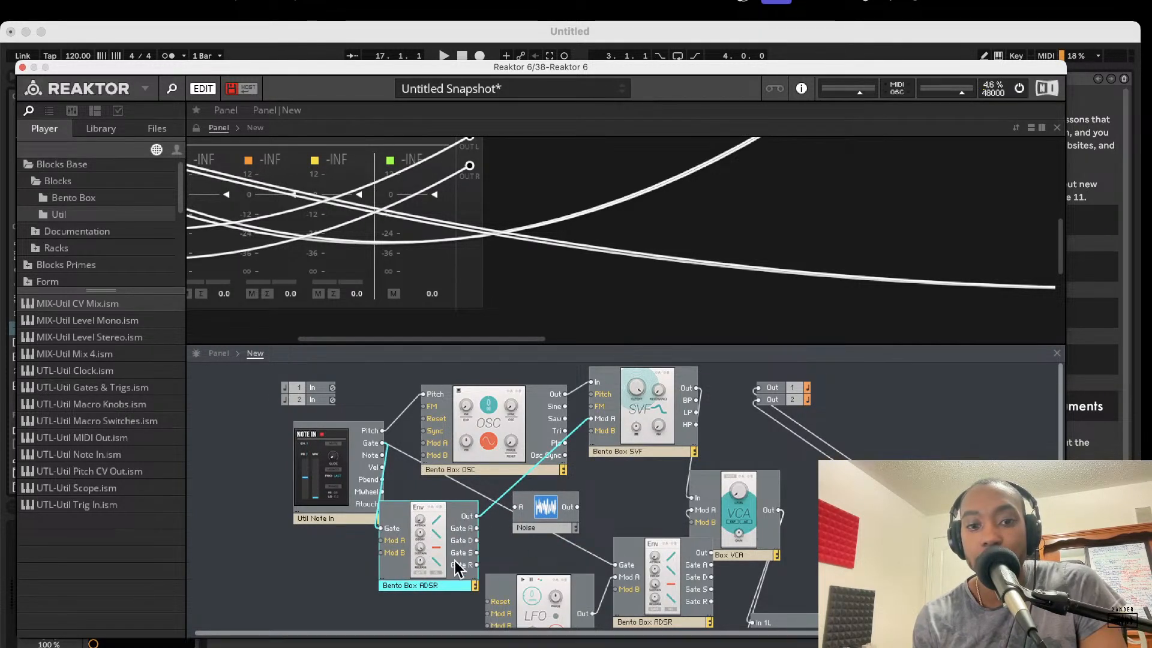
scroll(608, 553, down, 1)
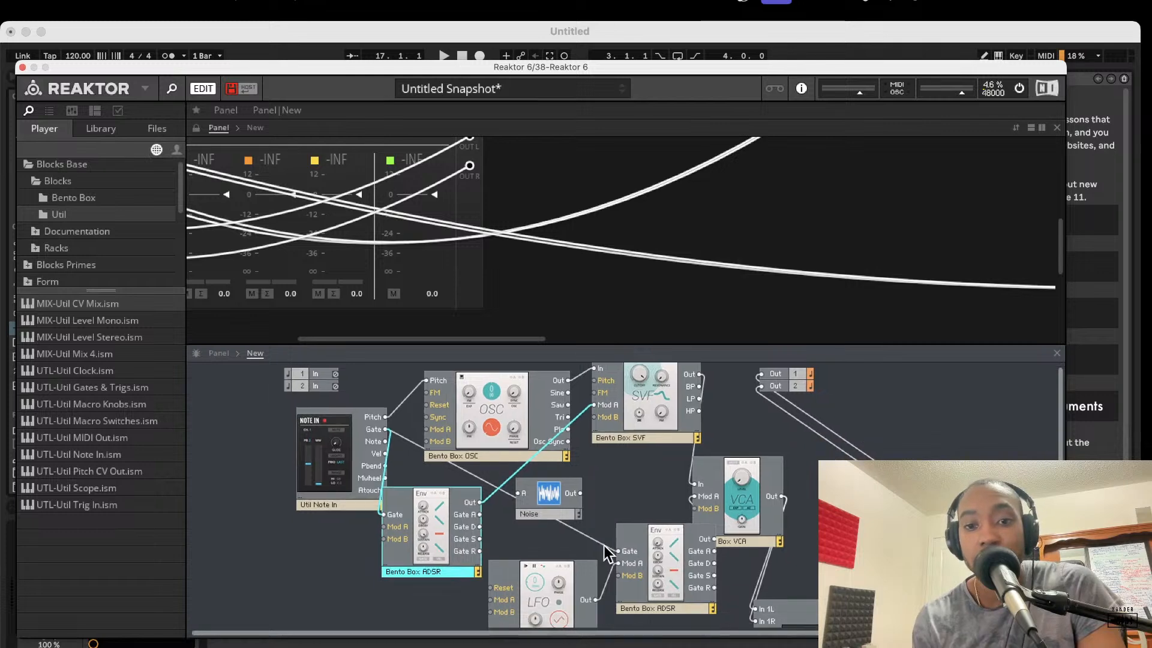
scroll(608, 552, down, 10)
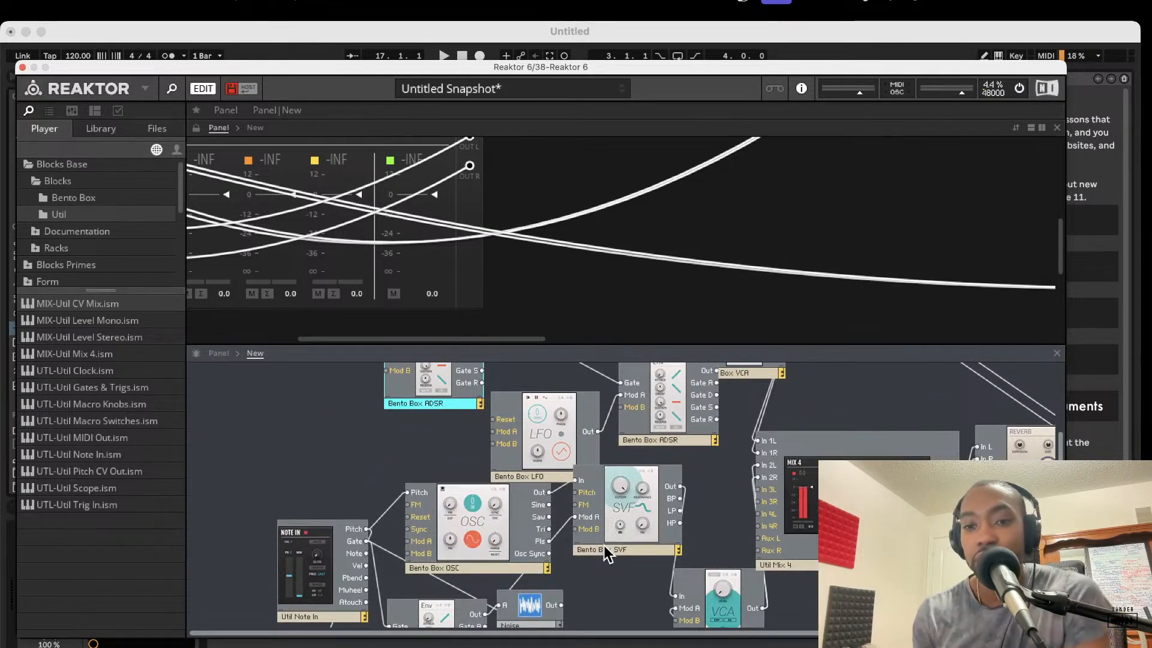
scroll(605, 547, down, 5)
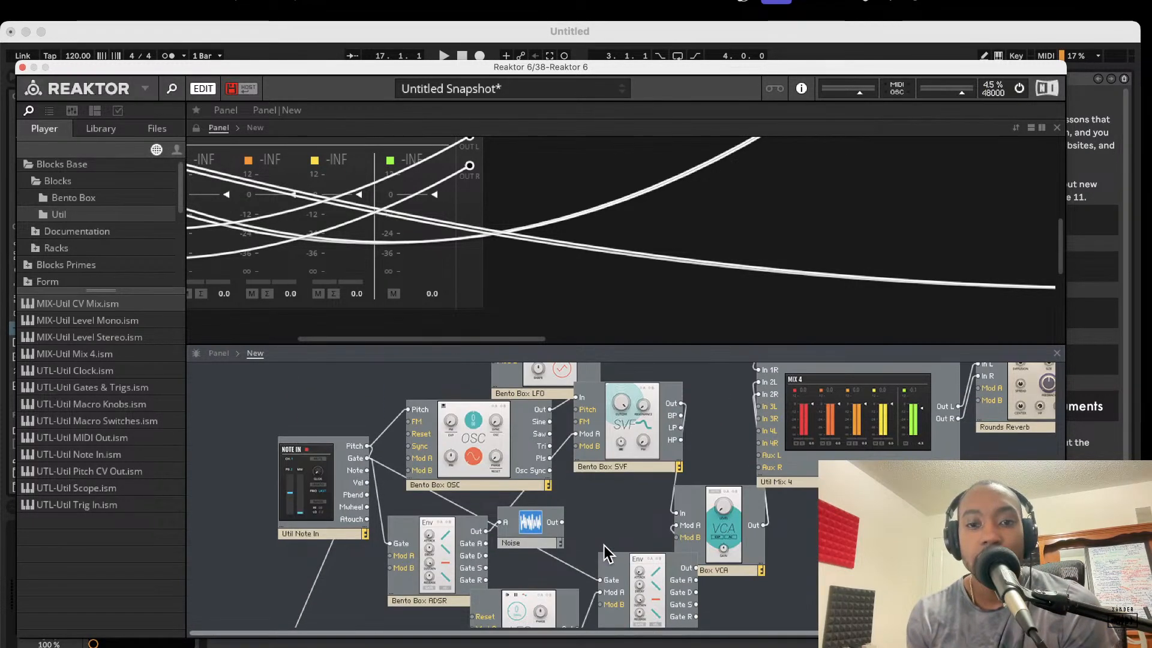
scroll(605, 546, down, 7)
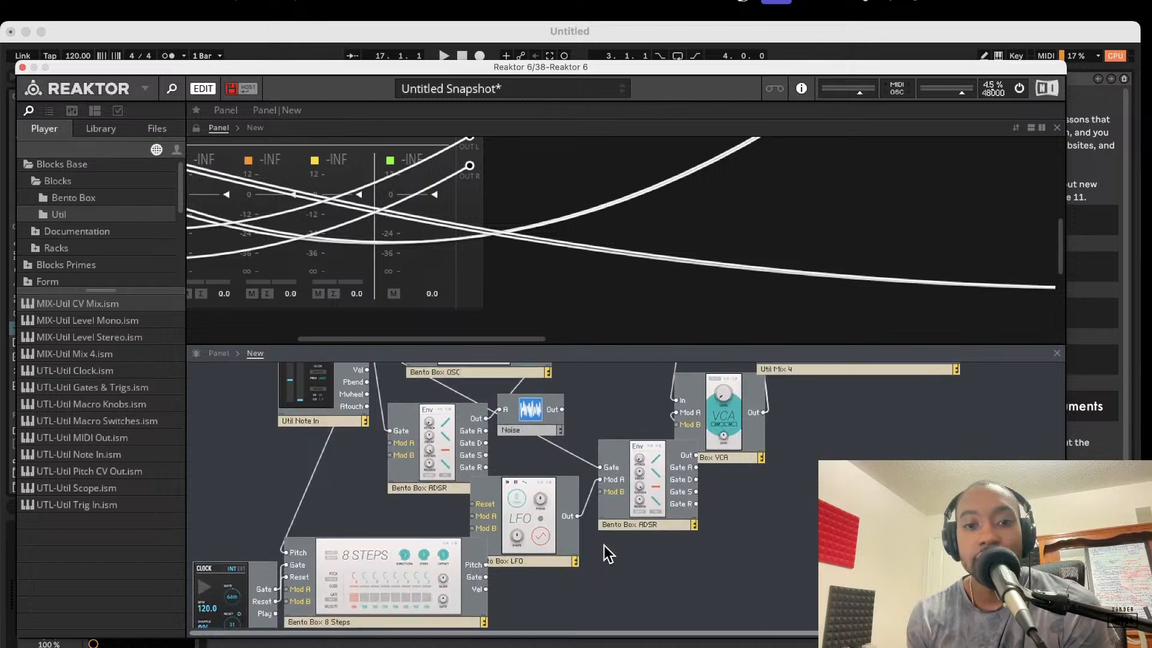
scroll(604, 545, up, 5)
scroll(604, 546, down, 5)
scroll(604, 546, up, 5)
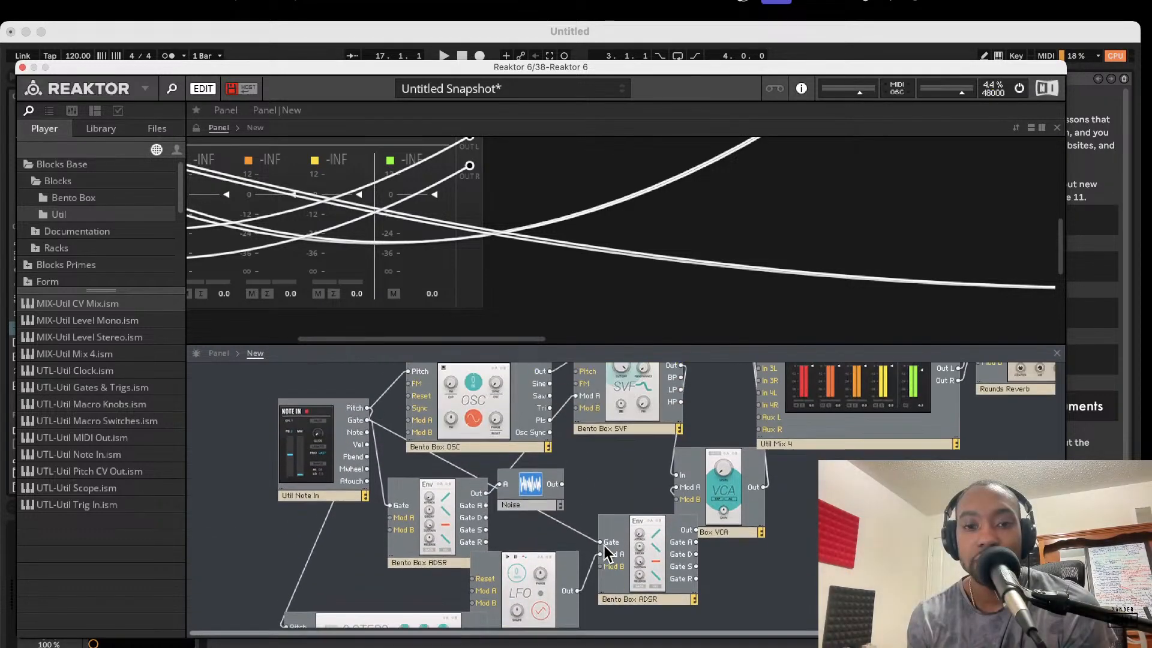
scroll(604, 546, up, 1)
drag(324, 448, 257, 449)
drag(474, 425, 422, 436)
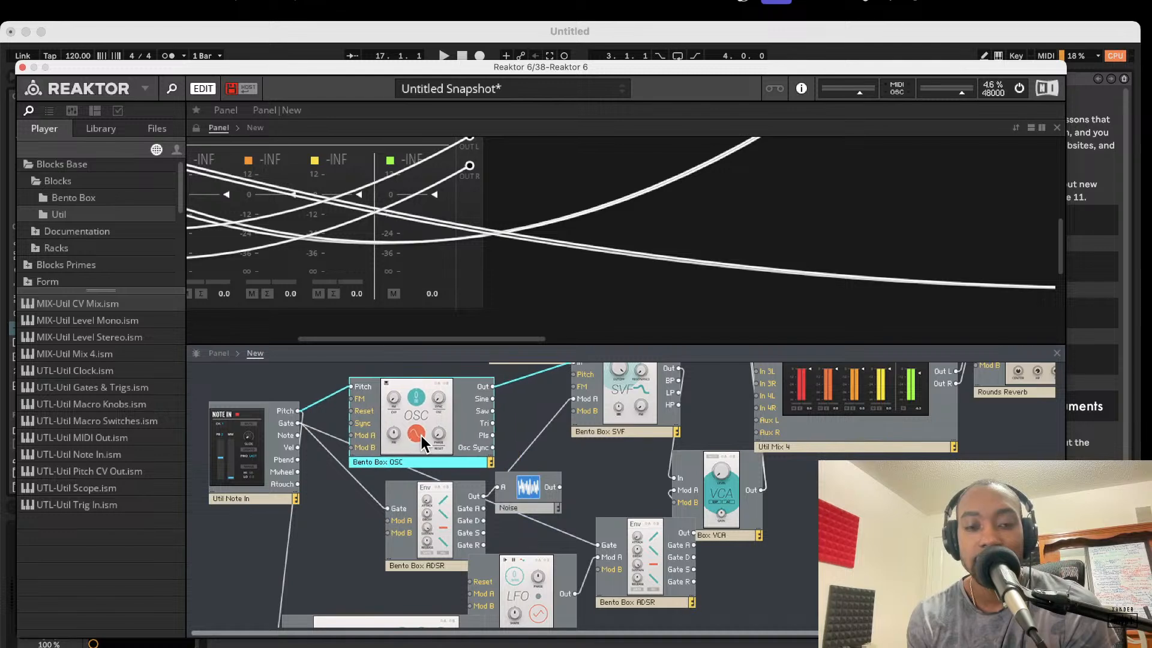
Step: Rename the upper voice's oscillator block in the structure as "Bento Box OSC 1"
scroll(398, 265, up, 5)
scroll(399, 265, left, 5)
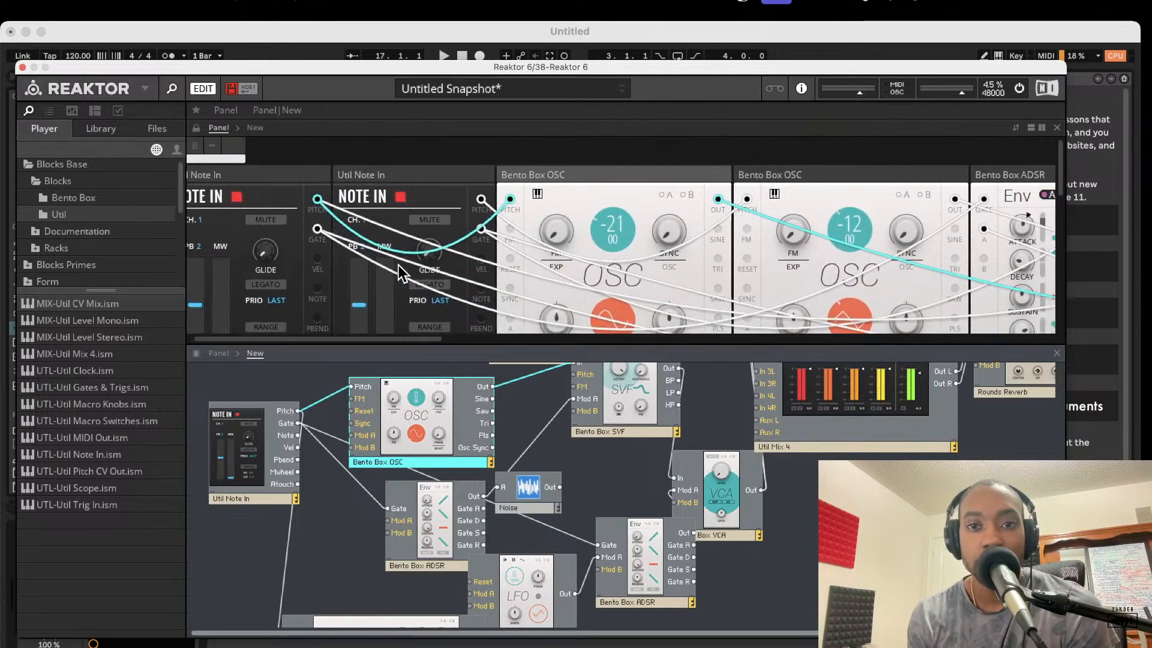
scroll(398, 265, right, 5)
scroll(398, 266, down, 2)
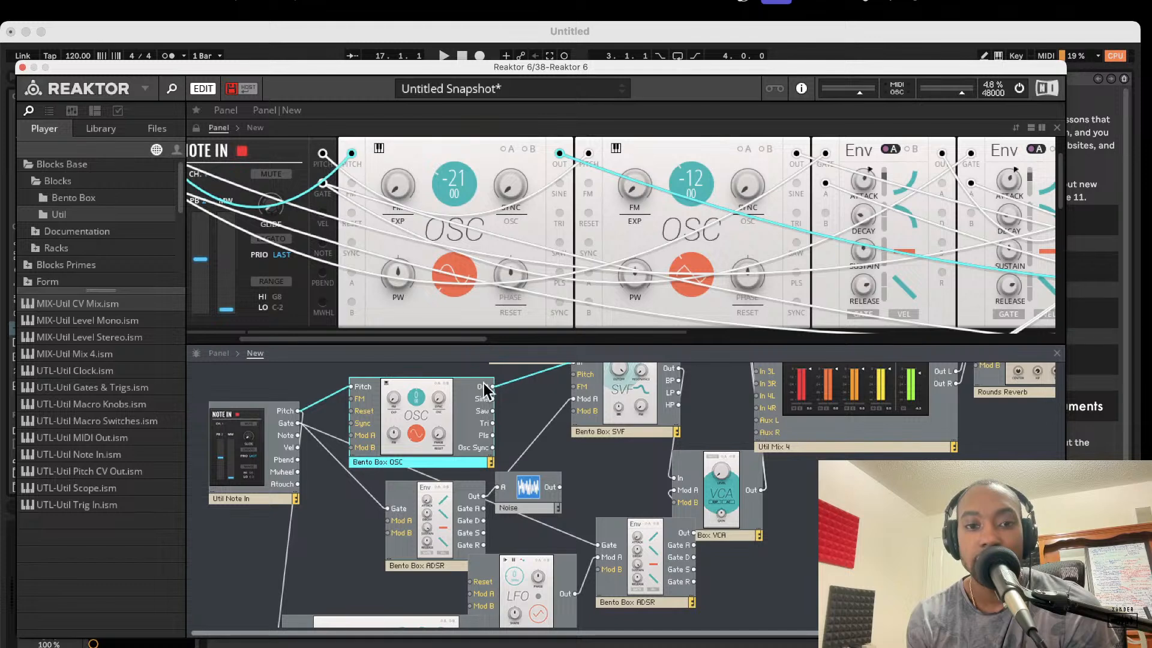
scroll(490, 441, up, 8)
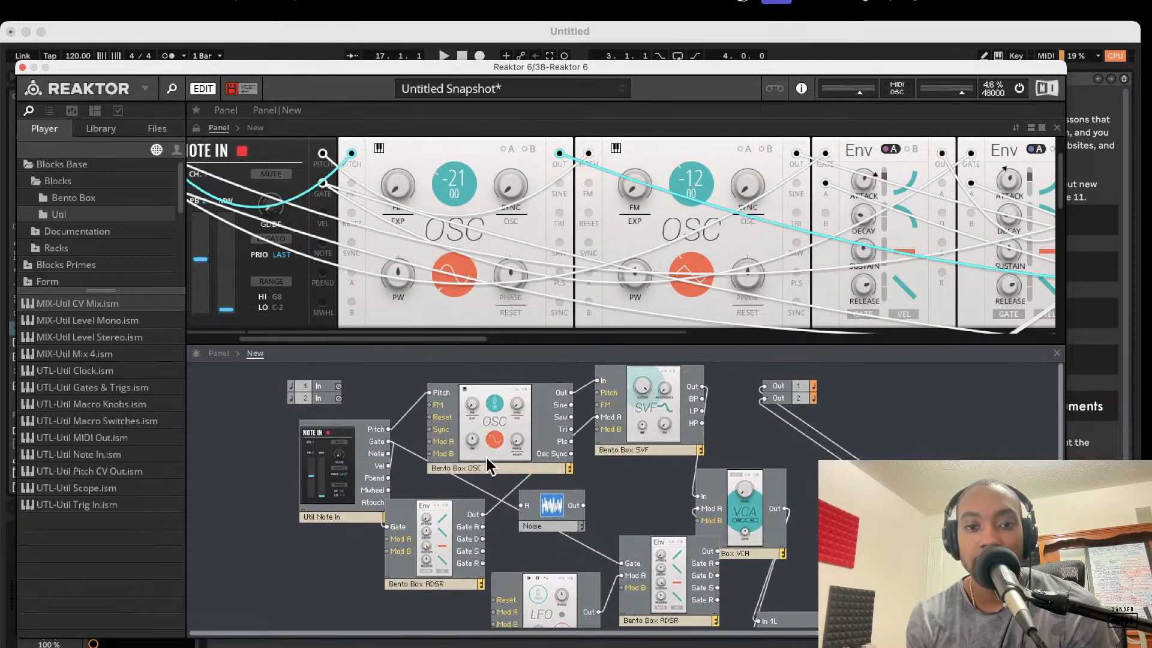
click(487, 468)
click(487, 468)
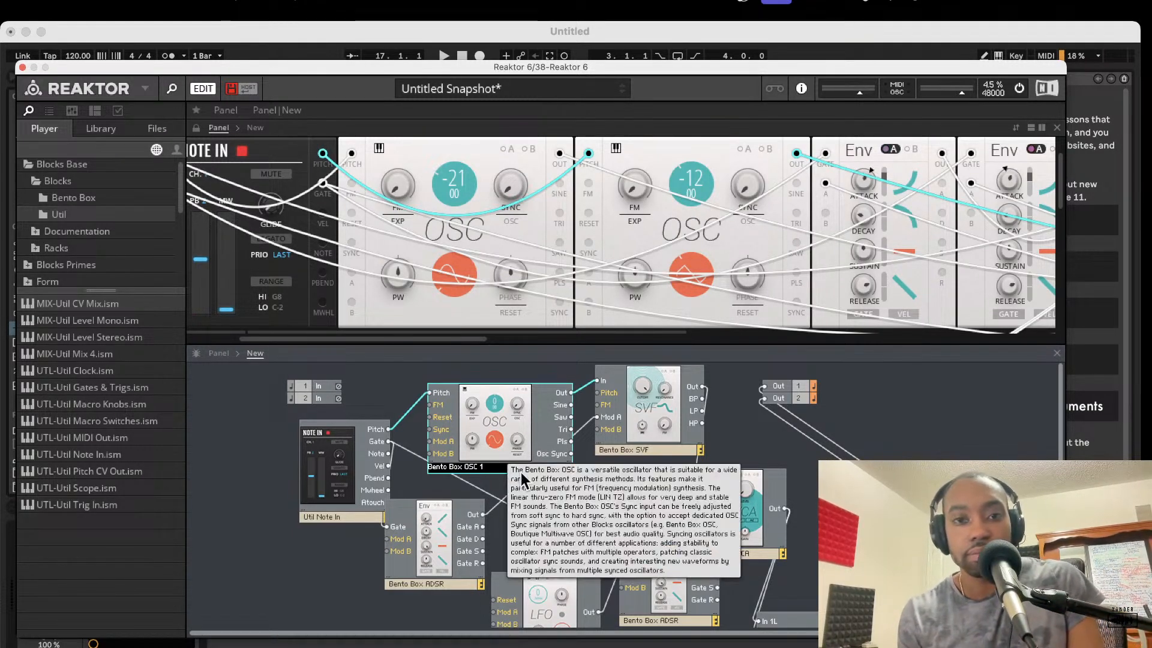
click(618, 484)
Step: Rename the lower voice's oscillator block in the structure as "Bento Box OSC 2"
scroll(526, 470, down, 4)
scroll(526, 470, up, 2)
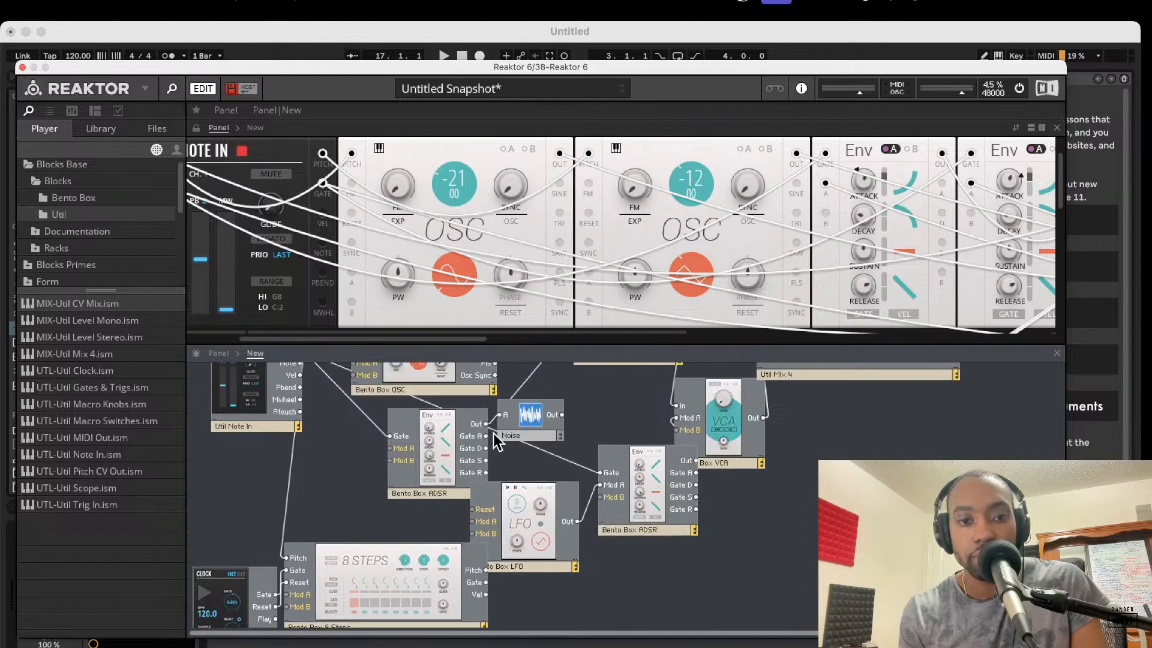
click(430, 399)
click(430, 399)
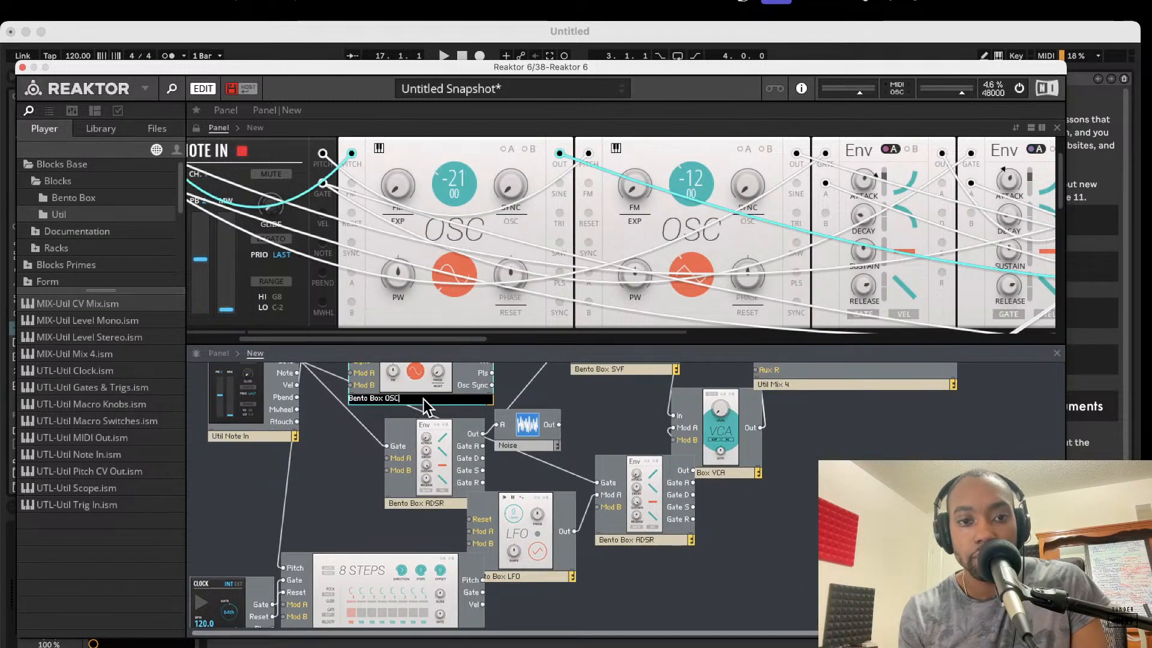
text(2)
click(506, 418)
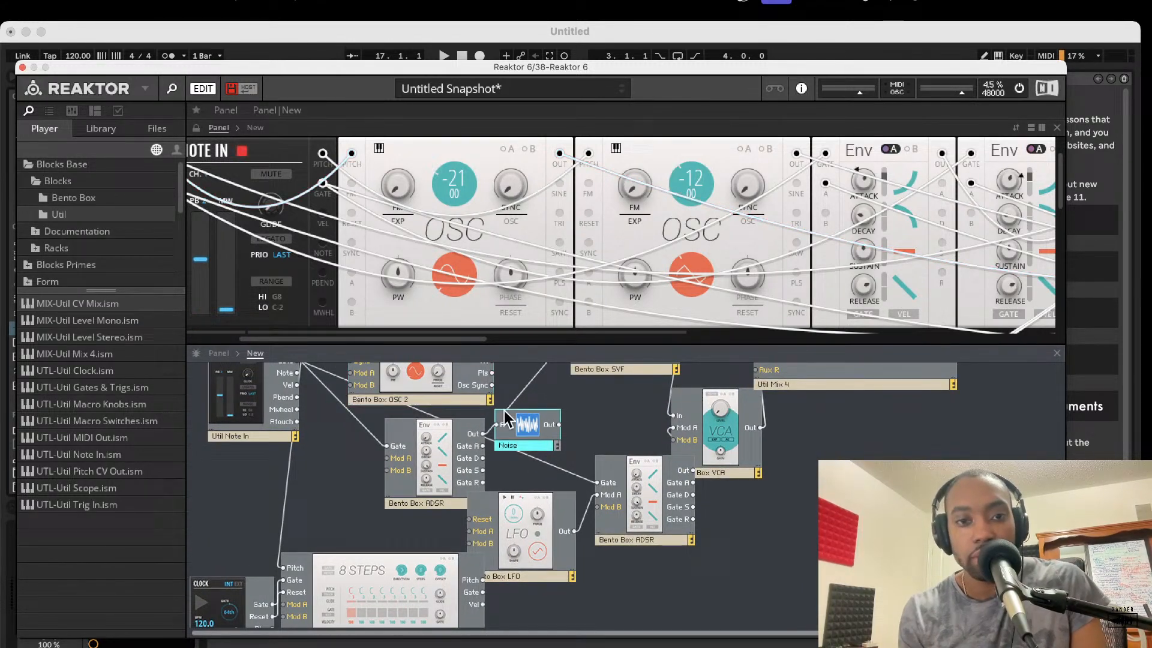
click(553, 389)
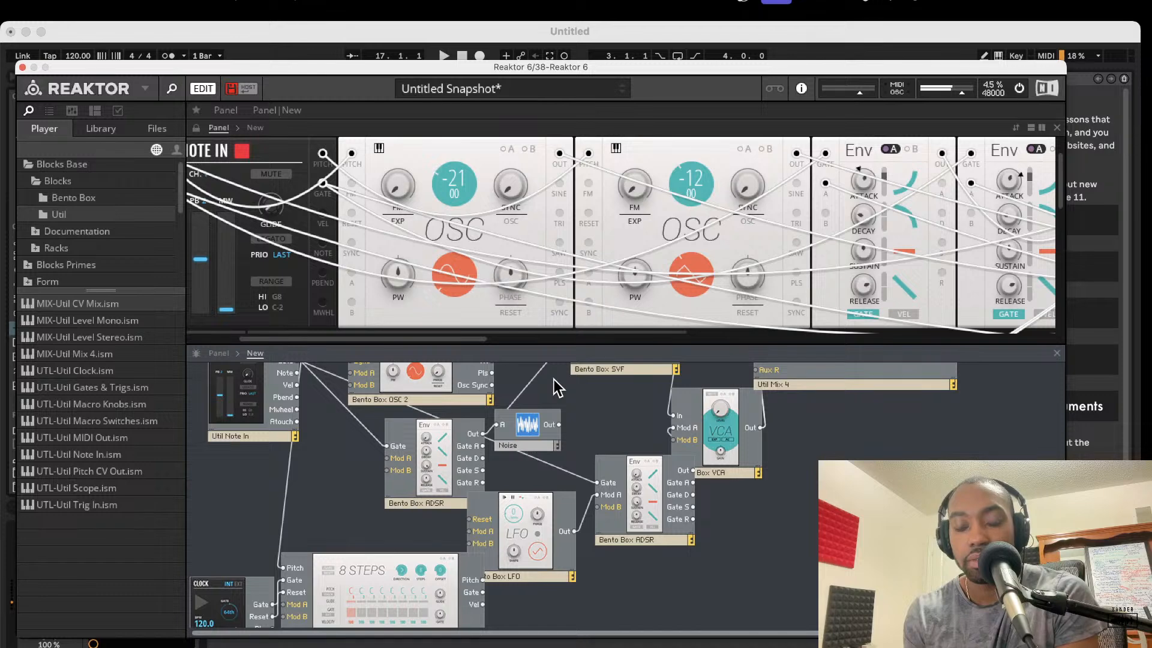
Step: Look through the player library folders and list the modules of the Bento Box folder under Blocks
scroll(642, 386, up, 3)
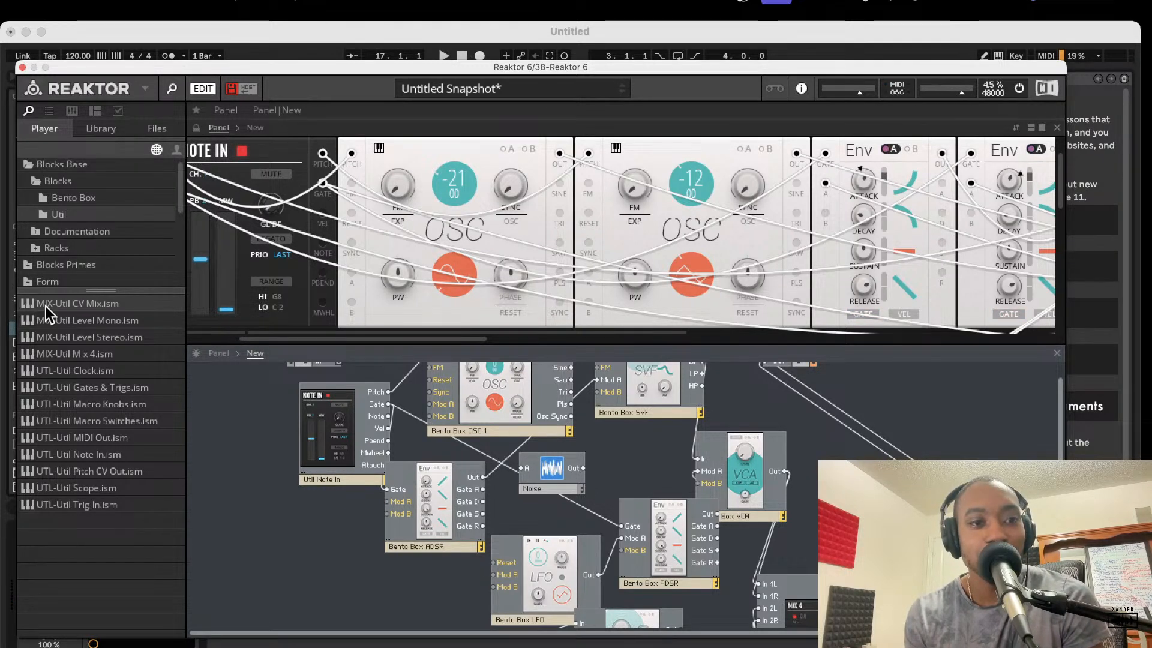
scroll(66, 277, up, 1)
scroll(86, 228, down, 5)
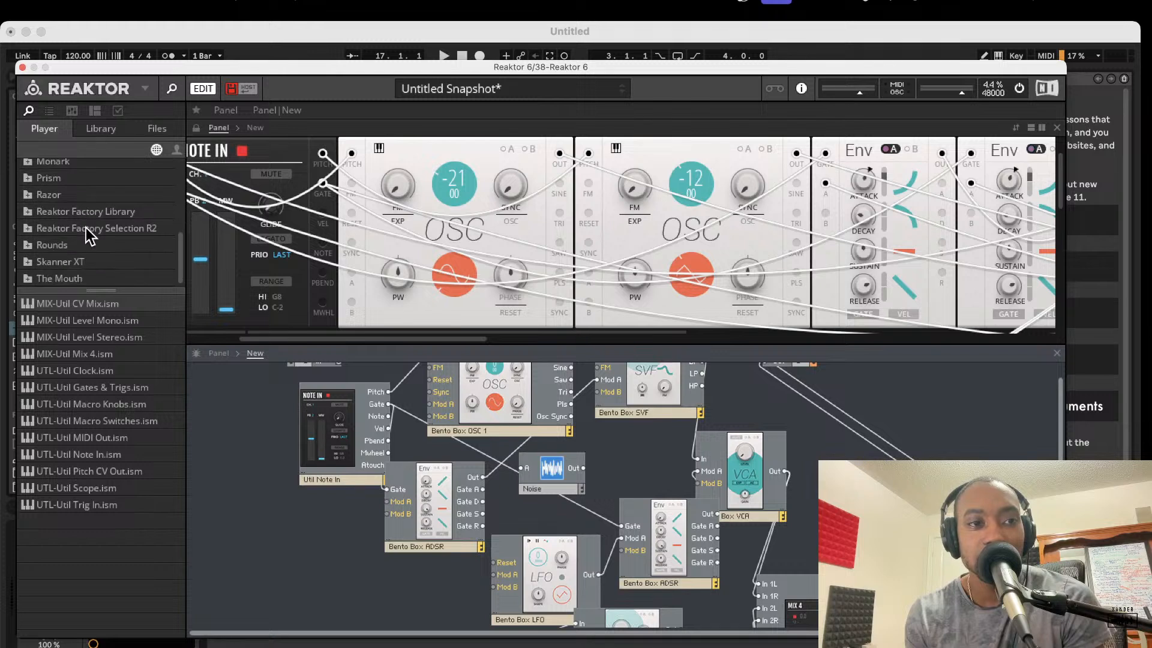
scroll(59, 228, up, 3)
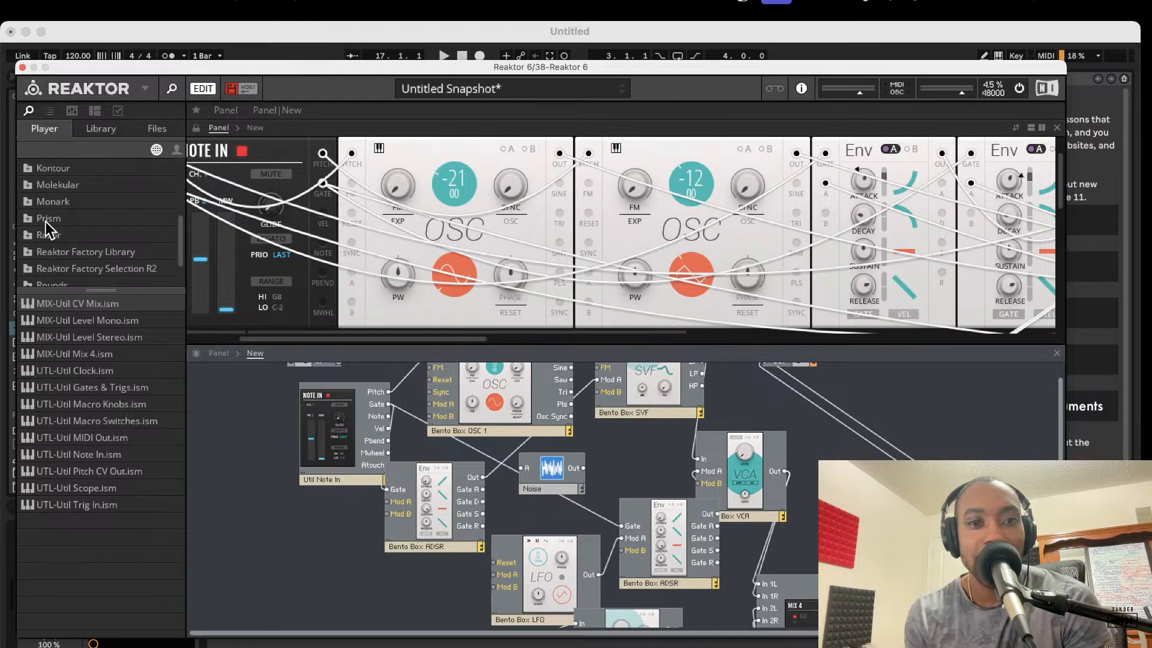
scroll(46, 221, up, 1)
scroll(46, 222, down, 2)
scroll(46, 221, up, 3)
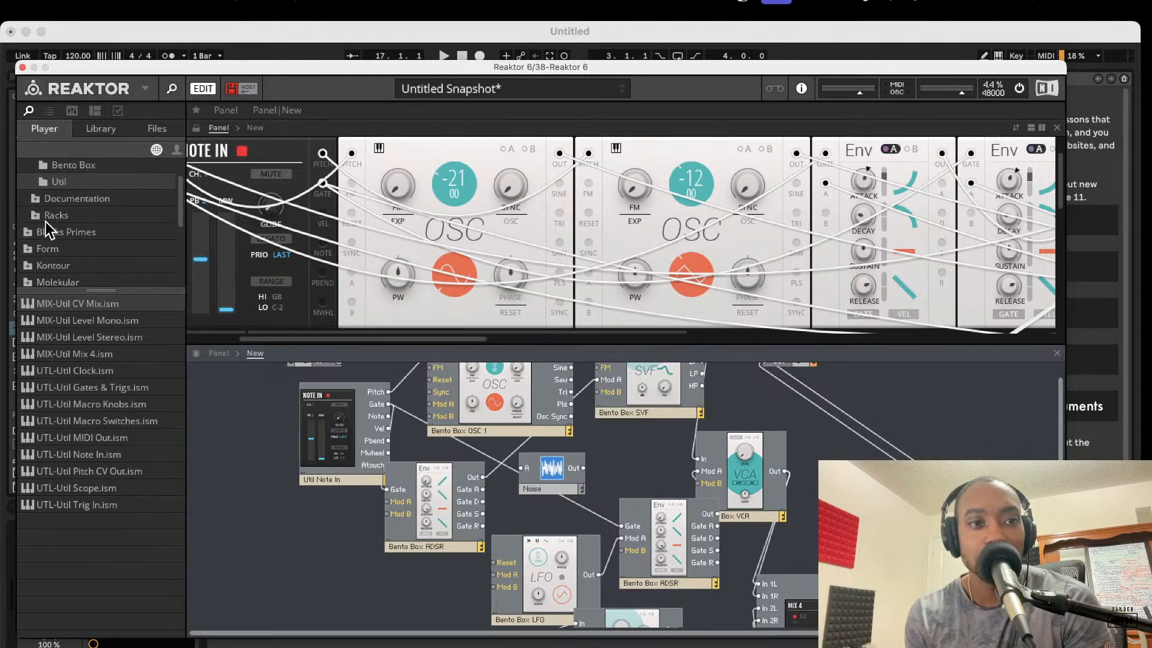
scroll(46, 222, down, 3)
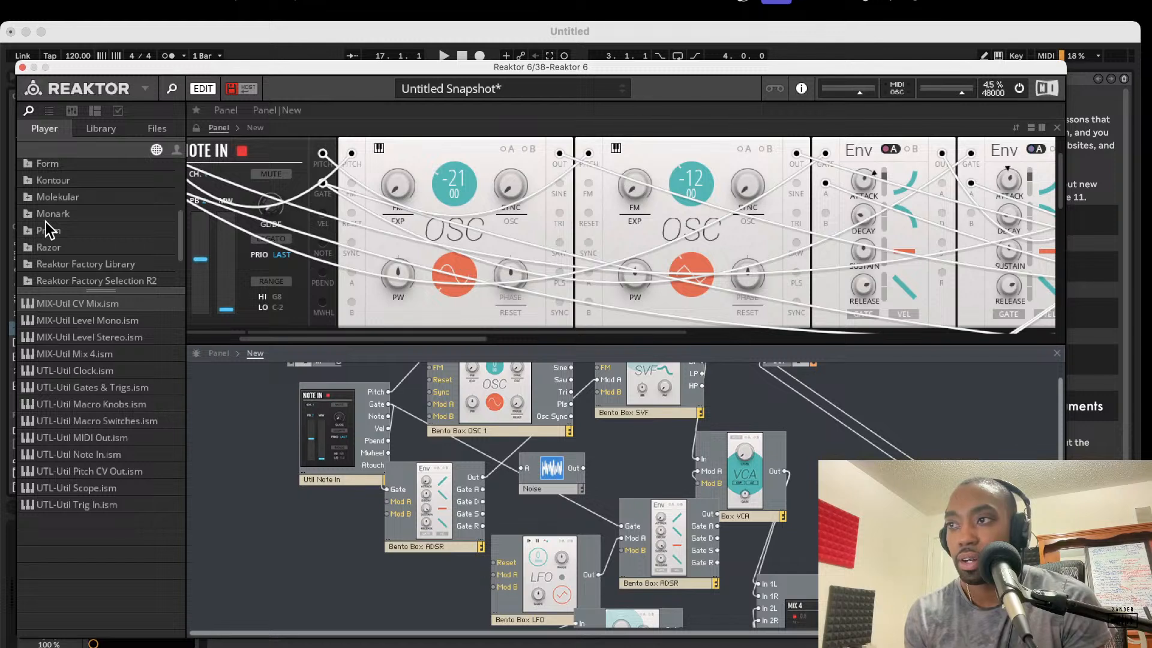
scroll(35, 209, up, 3)
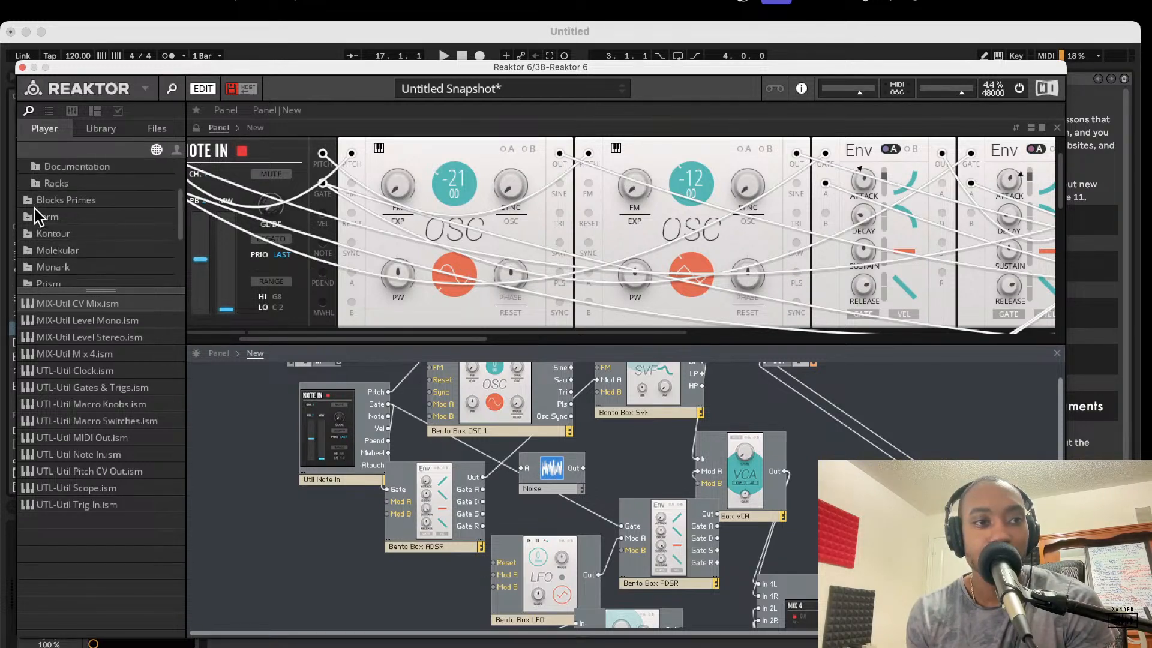
scroll(35, 209, up, 2)
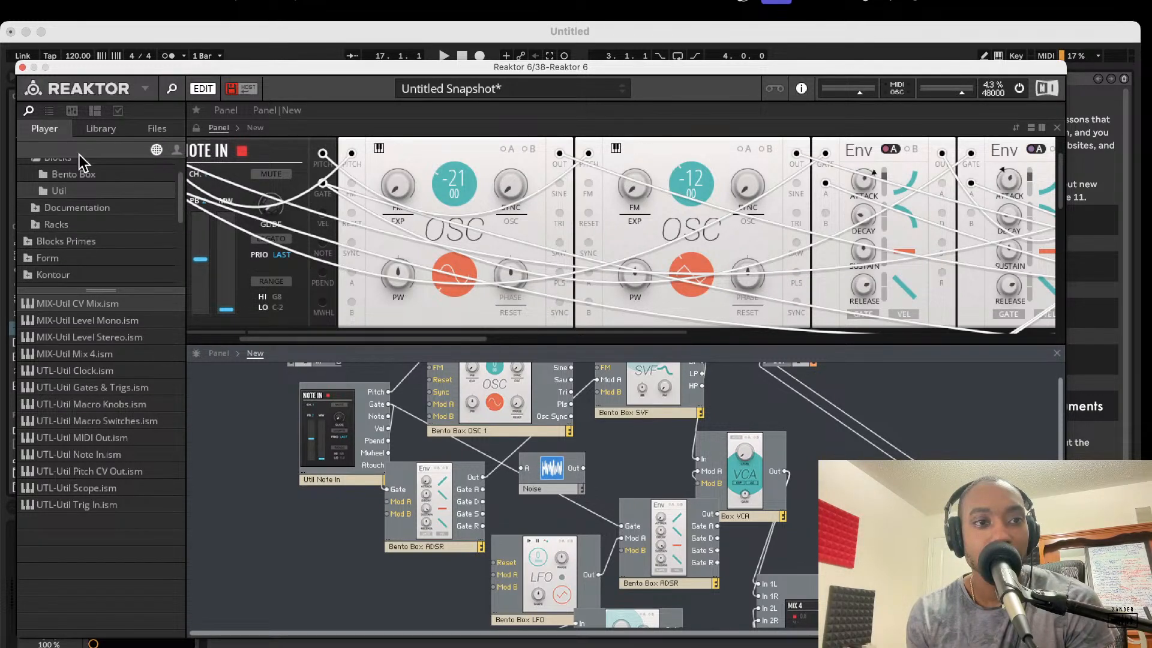
click(73, 174)
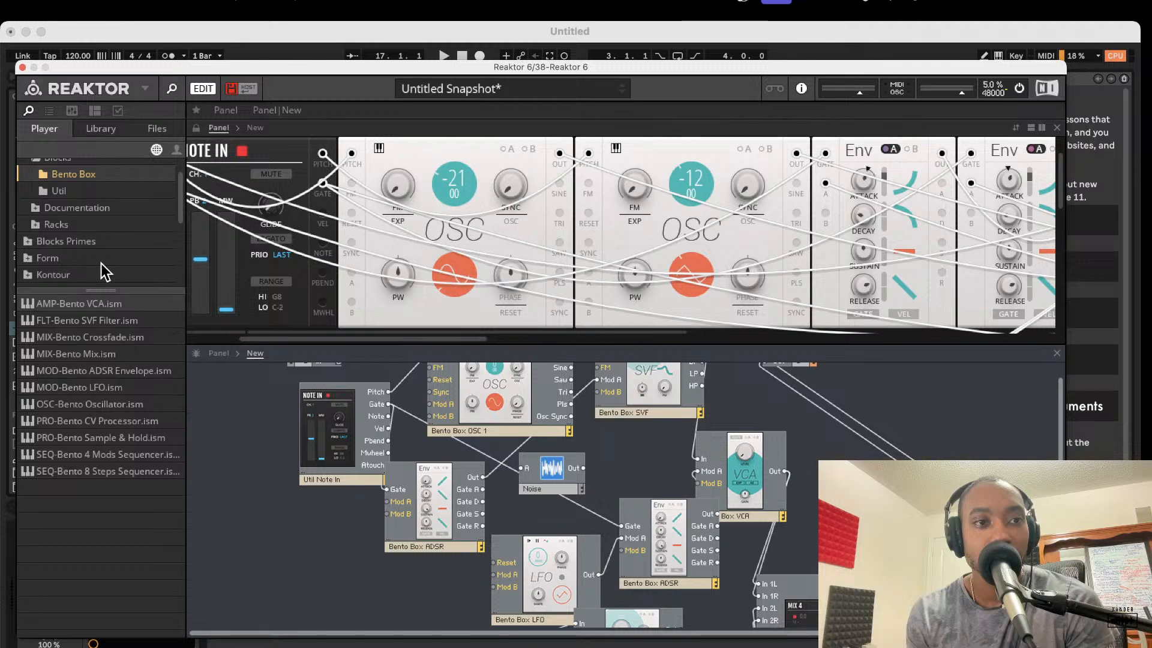
Step: Compare the module lists of the Util and Bento Box folders under Blocks in the player library
click(75, 191)
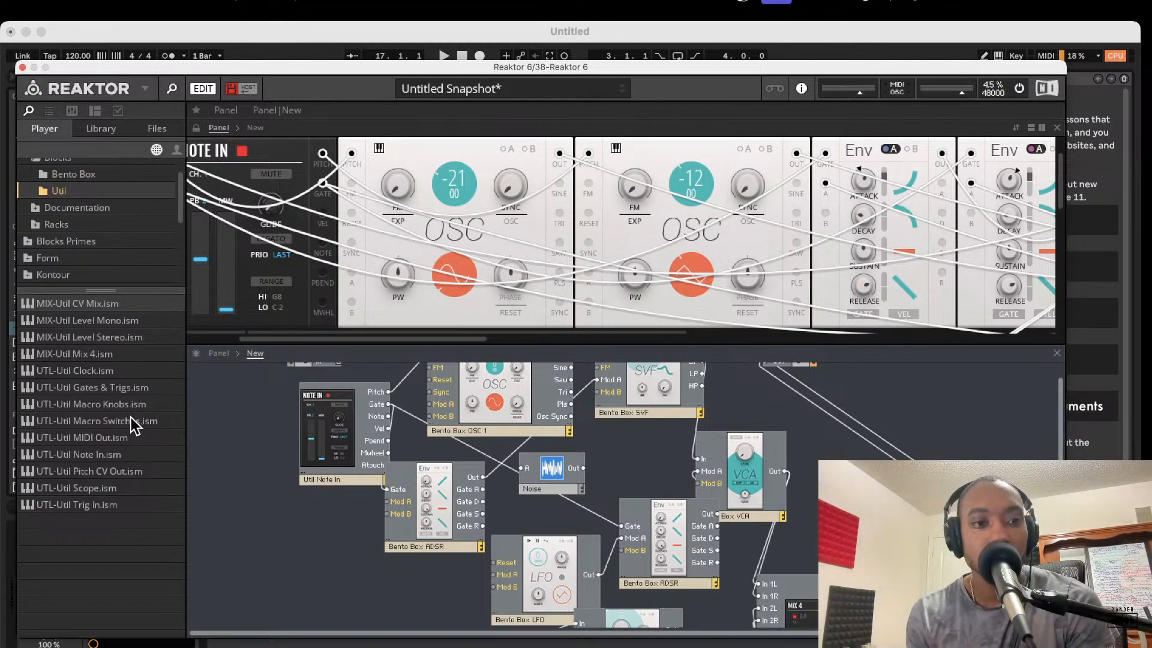
click(100, 180)
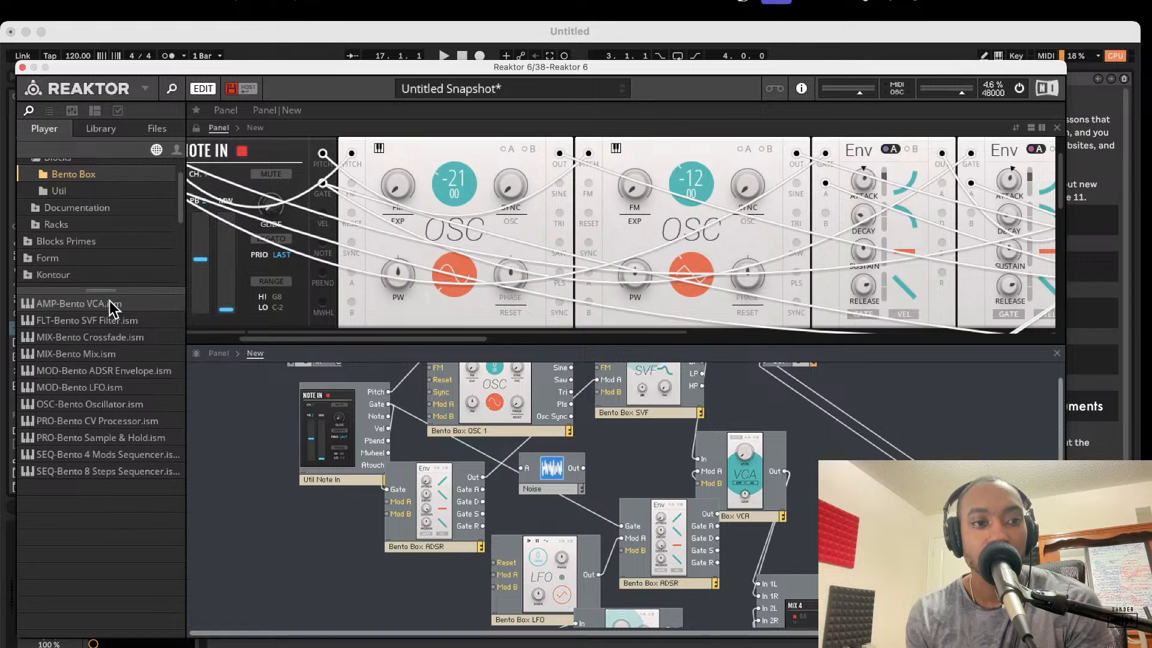
click(77, 189)
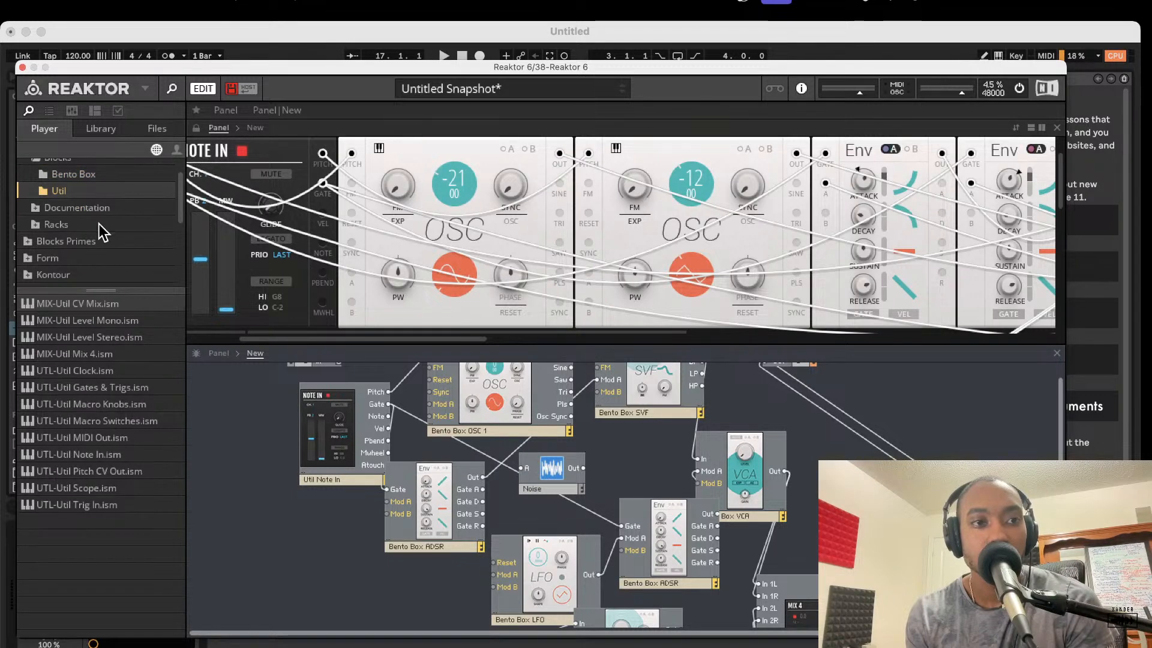
click(99, 180)
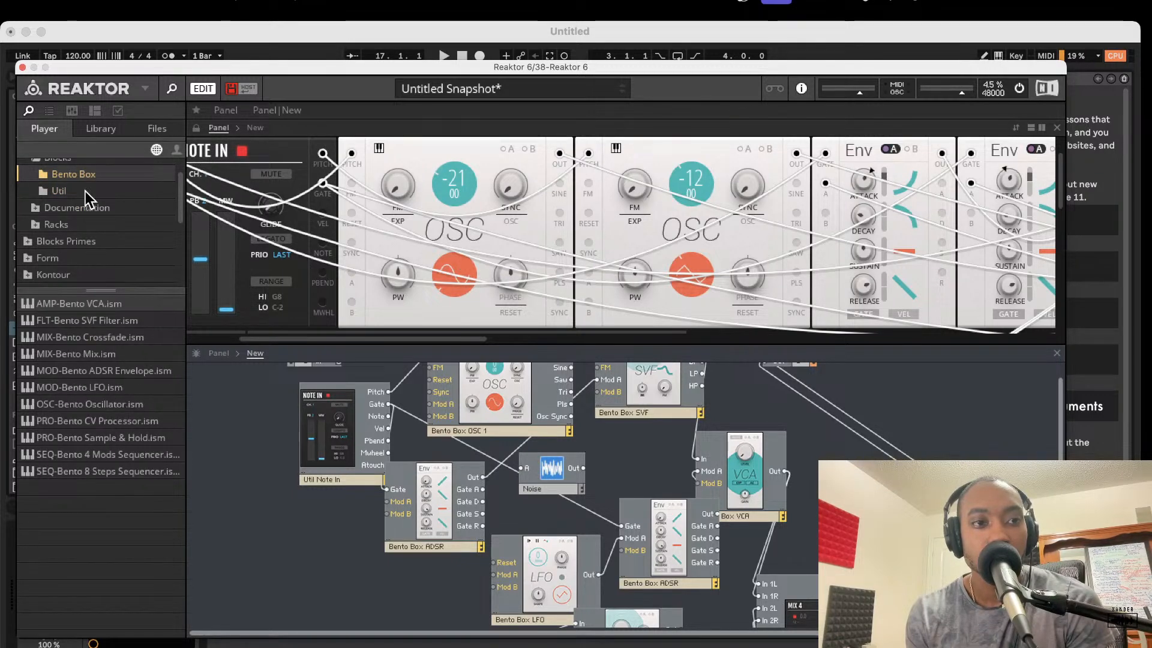
click(85, 190)
Step: Look through the Racks subfolders and the remaining player library folders, including Rounds
click(30, 225)
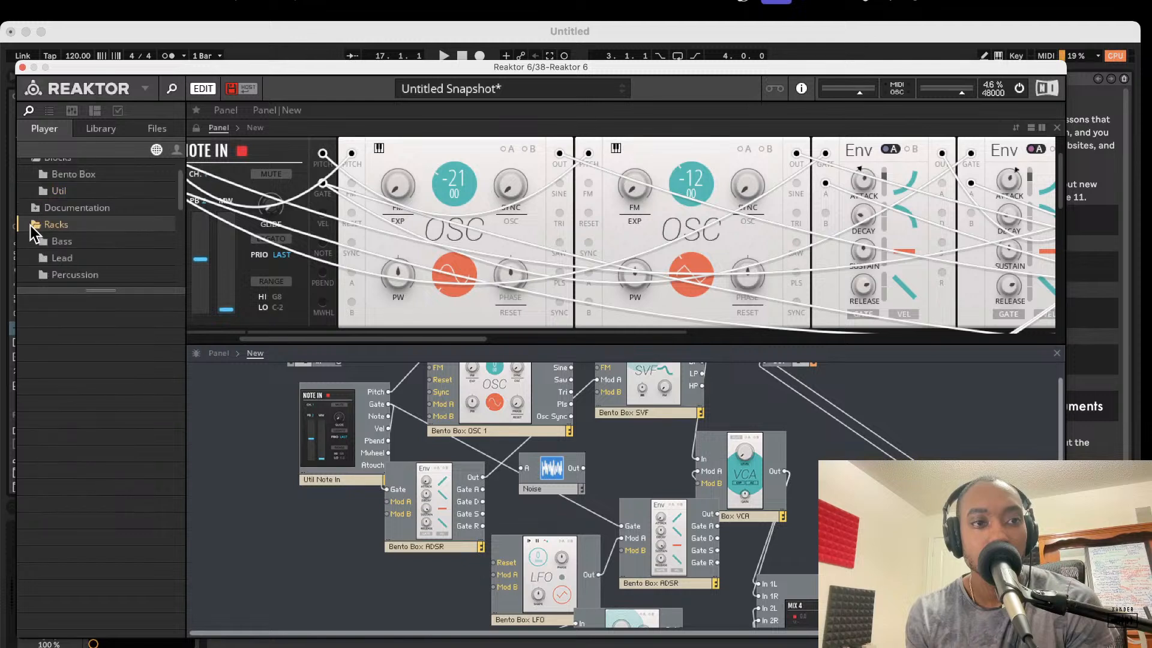
scroll(74, 251, down, 5)
scroll(74, 251, up, 3)
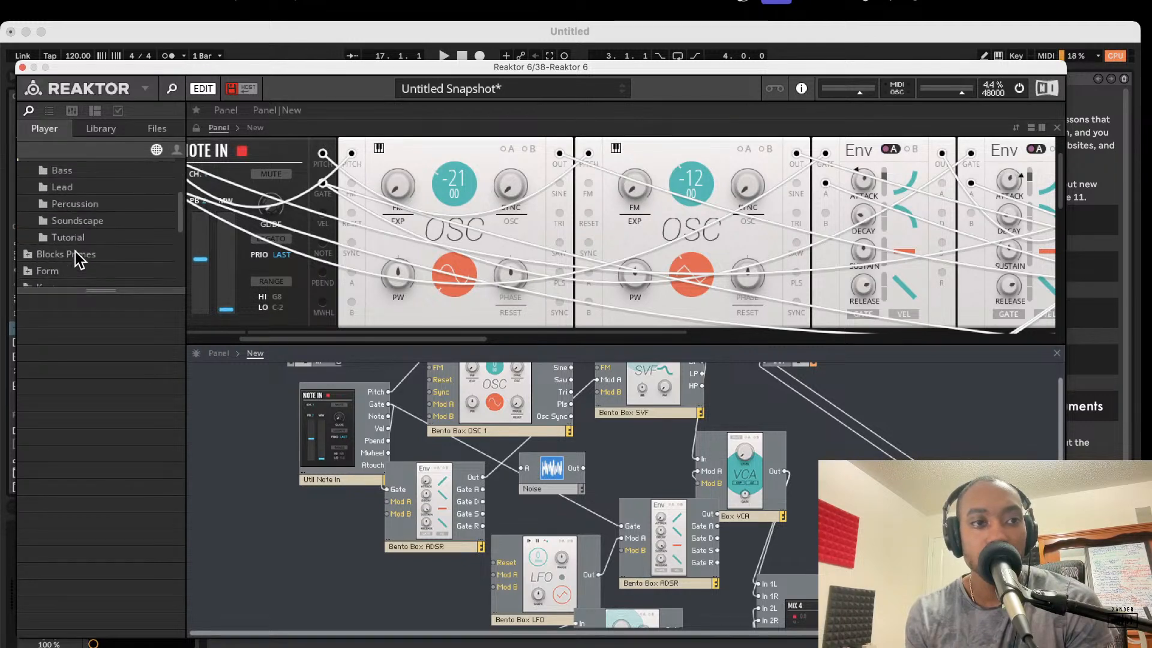
scroll(49, 223, down, 10)
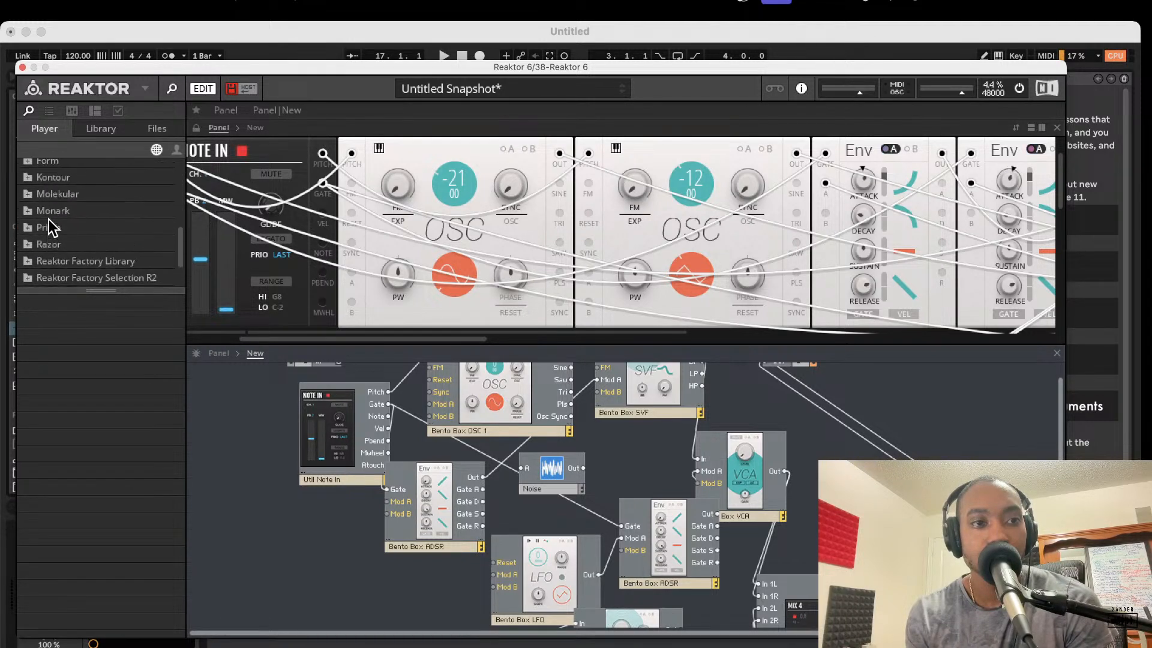
scroll(49, 219, down, 2)
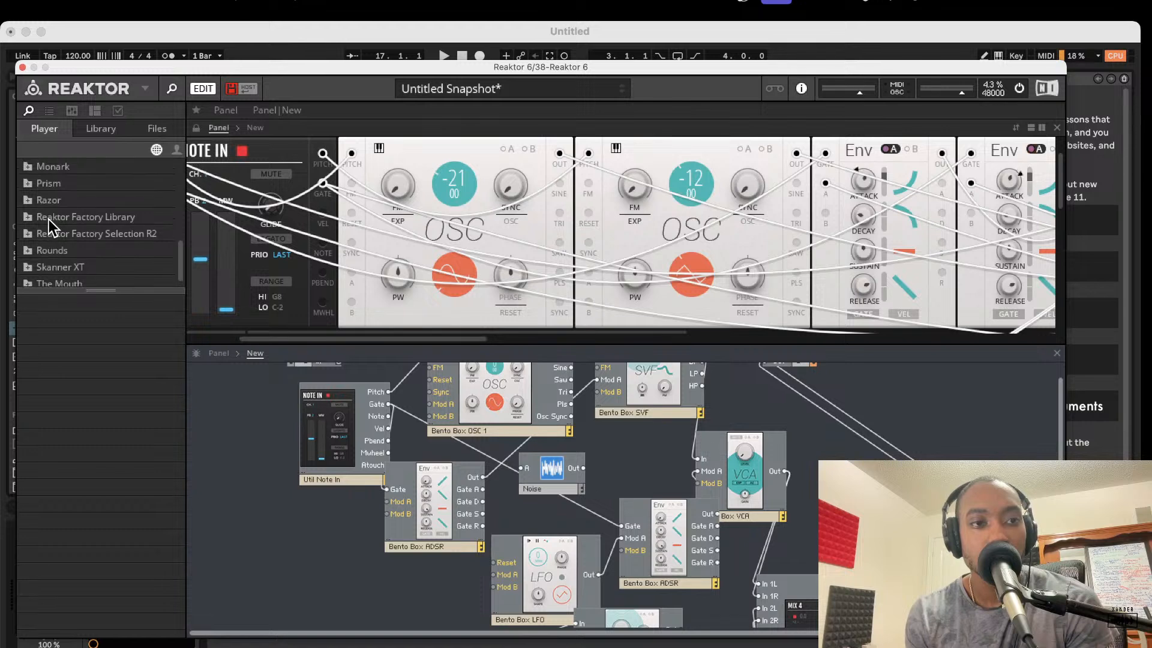
click(29, 249)
scroll(37, 242, down, 4)
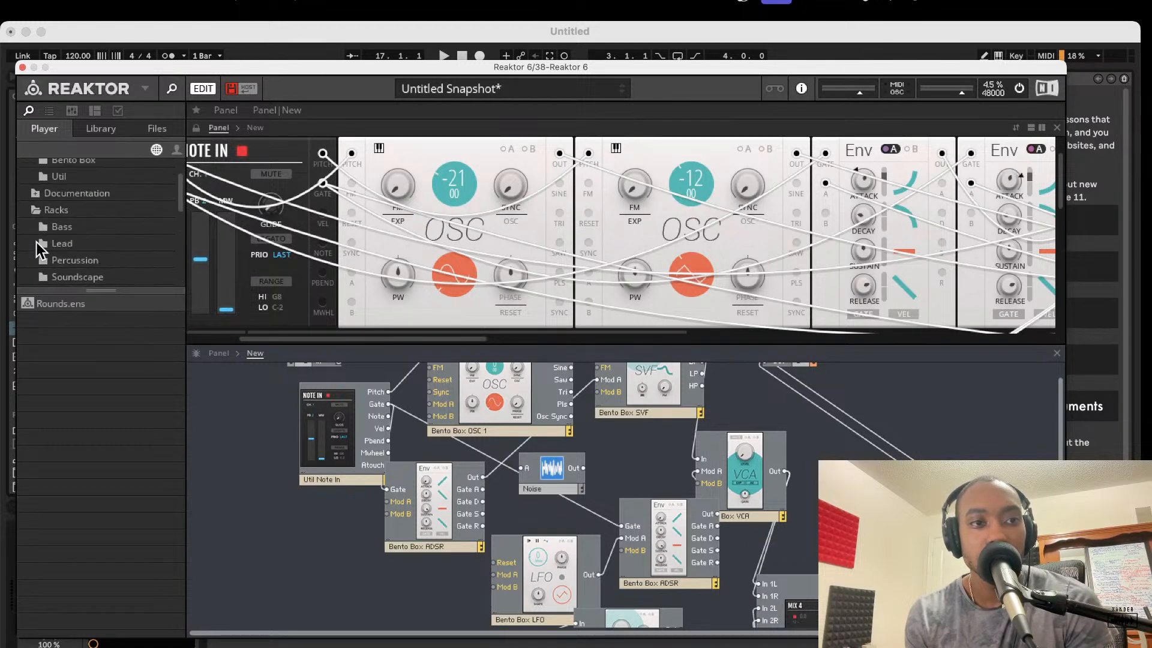
scroll(36, 243, down, 4)
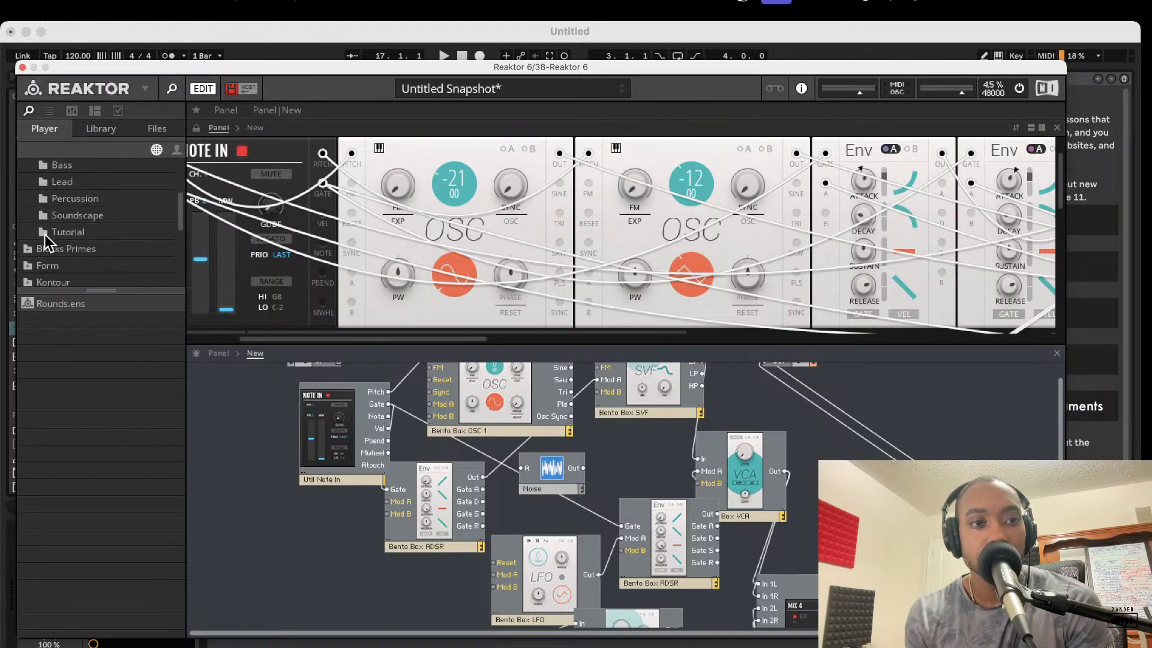
Step: Add EFX-Rounds Delay from the Rounds folder of the Blocks Primes blocks to the structure, placing it beyond the Rounds Reverb
click(24, 211)
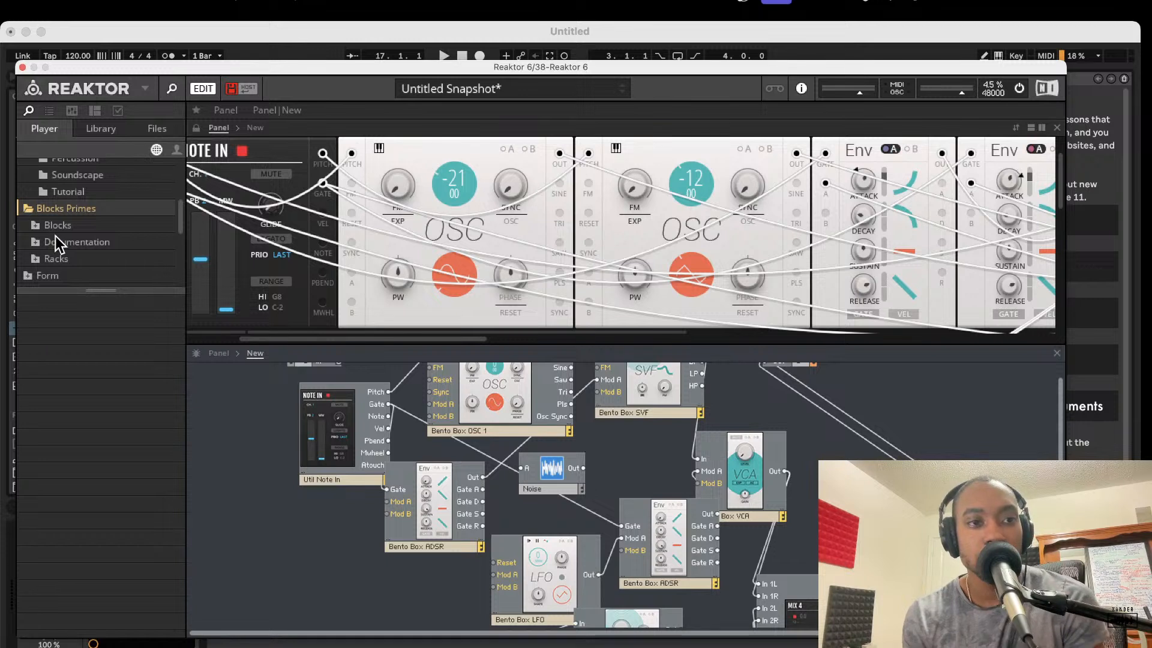
scroll(47, 230, down, 2)
click(35, 195)
scroll(43, 206, down, 4)
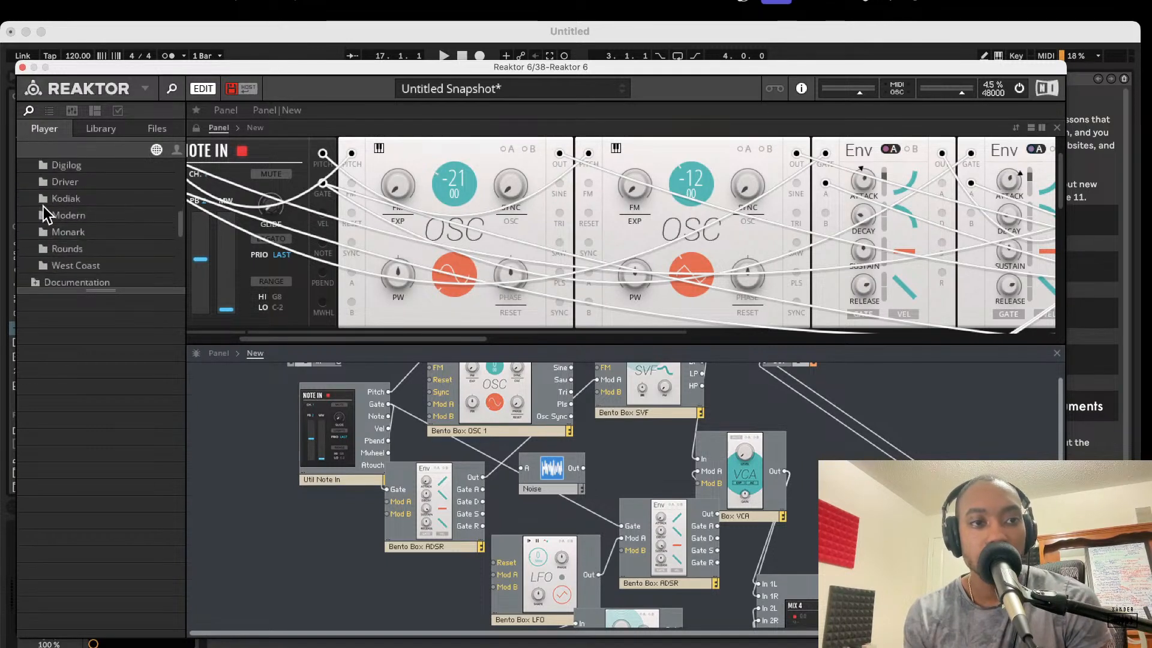
click(72, 196)
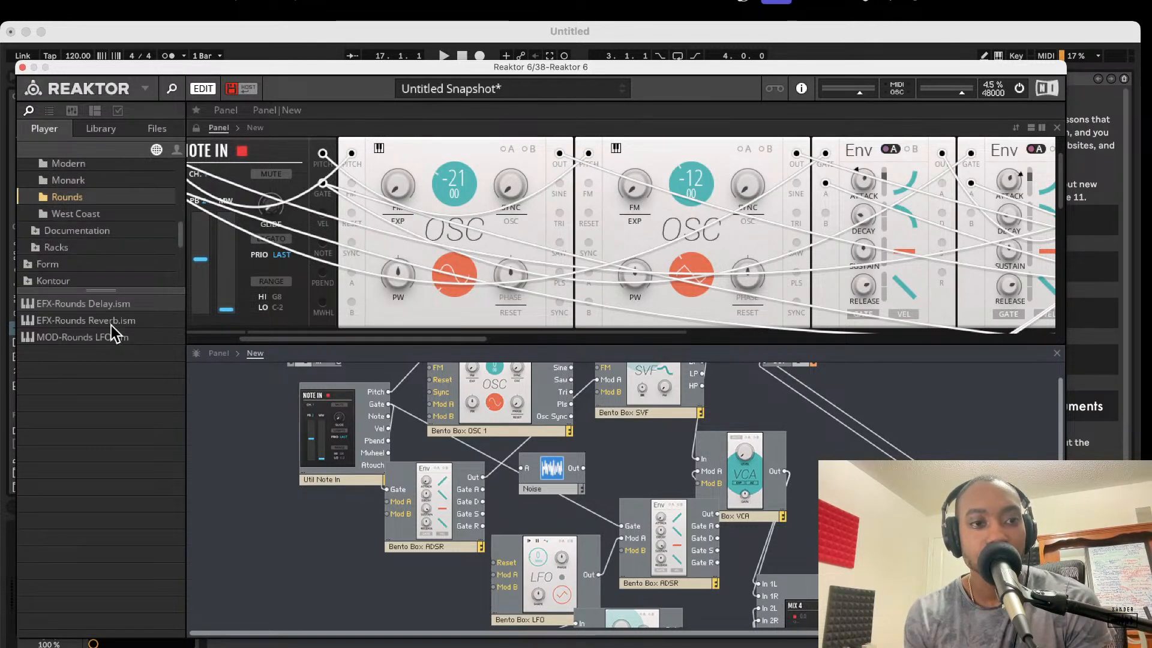
drag(109, 306, 959, 447)
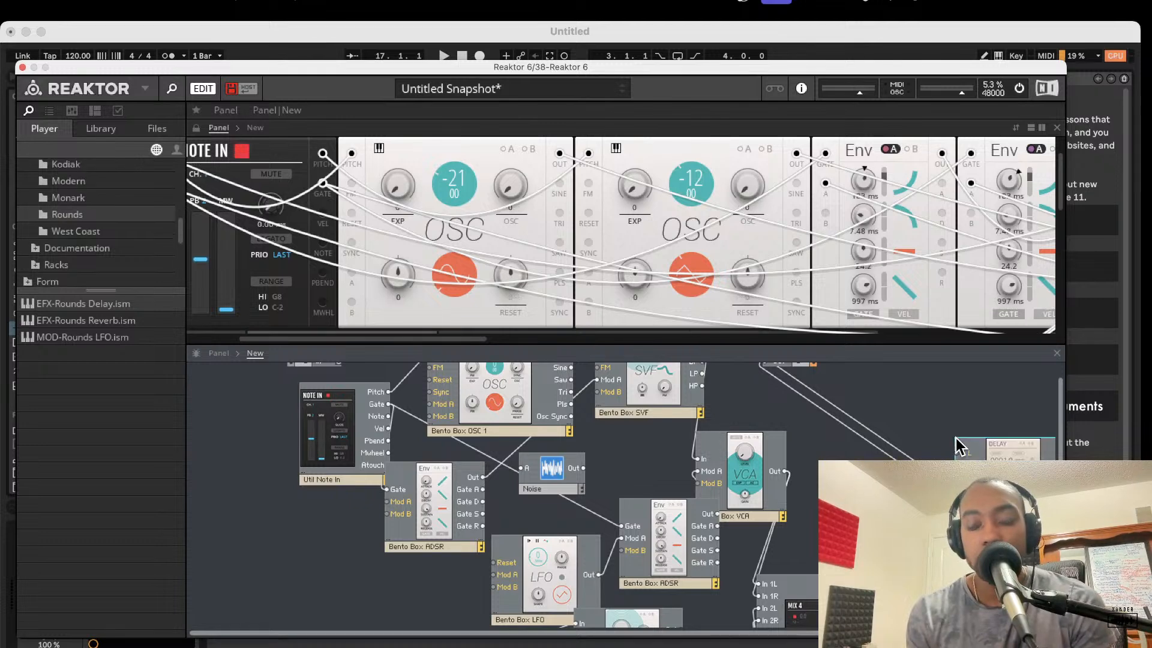
scroll(956, 438, right, 2)
scroll(956, 438, down, 1)
drag(945, 455, 936, 517)
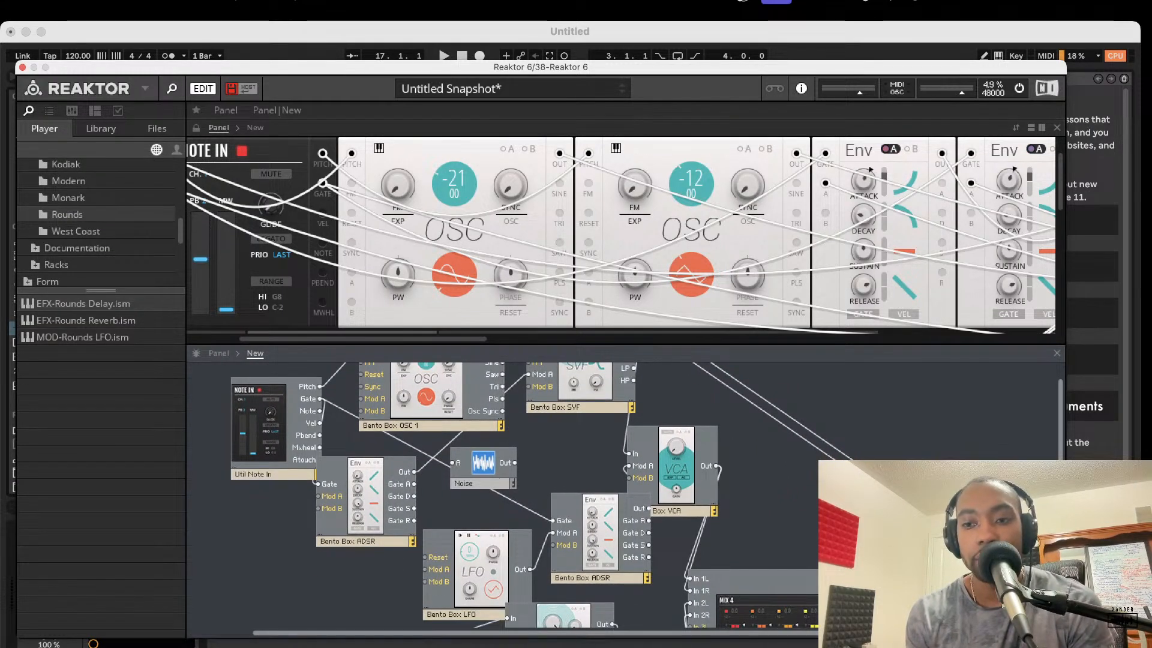
Step: Wire the Rounds Reverb's outputs into the Rounds Delay's inputs and the delay's outputs into the plugin Out 1 and 2 channels
scroll(936, 438, right, 5)
scroll(936, 438, down, 2)
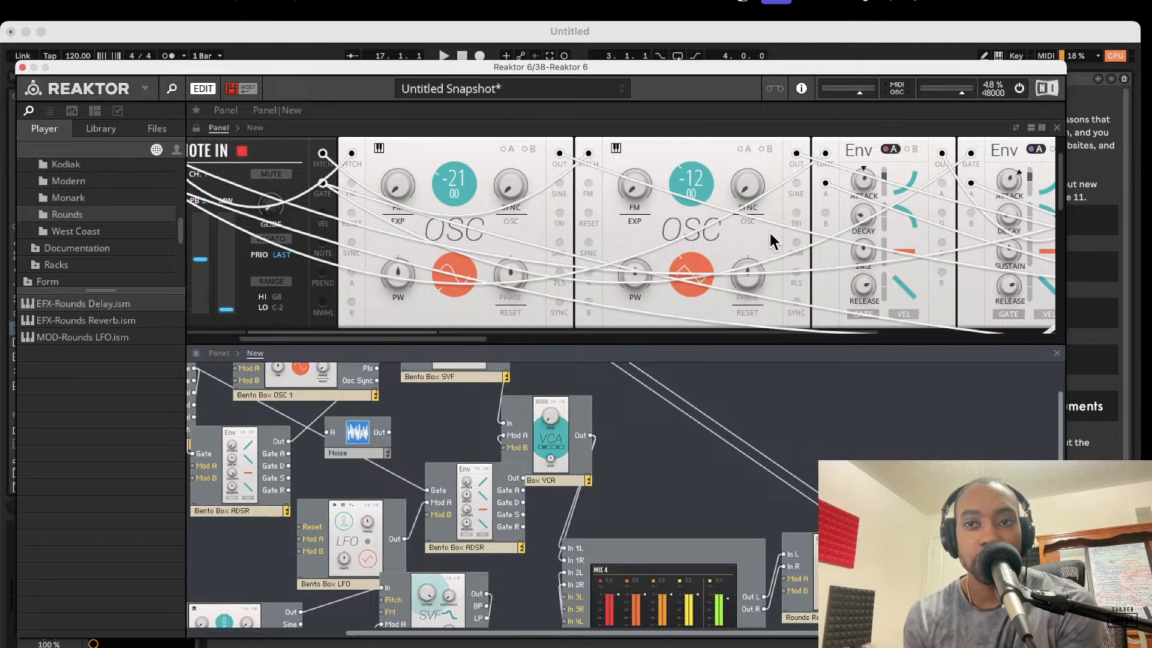
scroll(761, 226, right, 3)
scroll(751, 231, right, 3)
scroll(754, 226, down, 2)
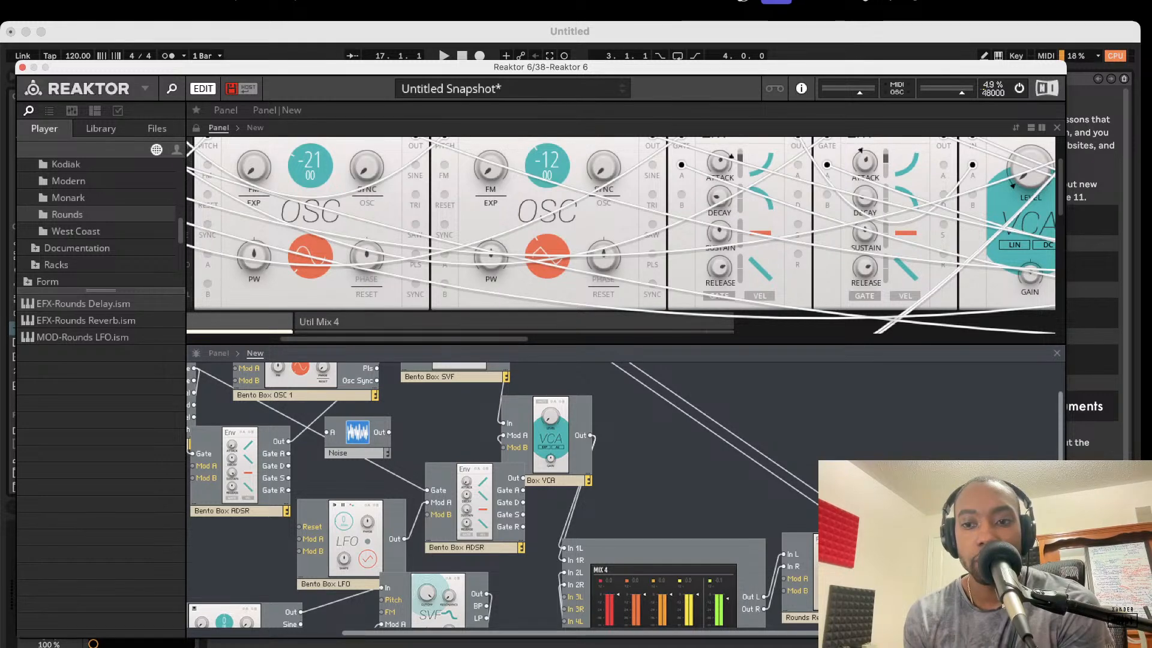
scroll(903, 440, right, 2)
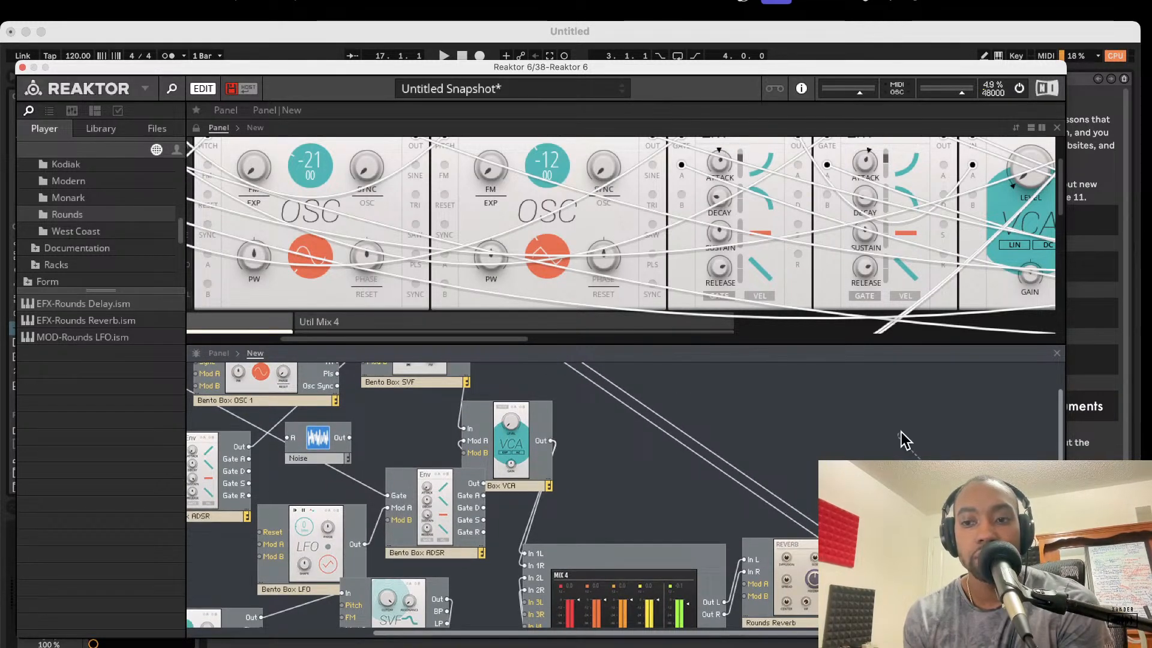
scroll(902, 432, up, 1)
scroll(524, 325, down, 1)
scroll(547, 360, up, 3)
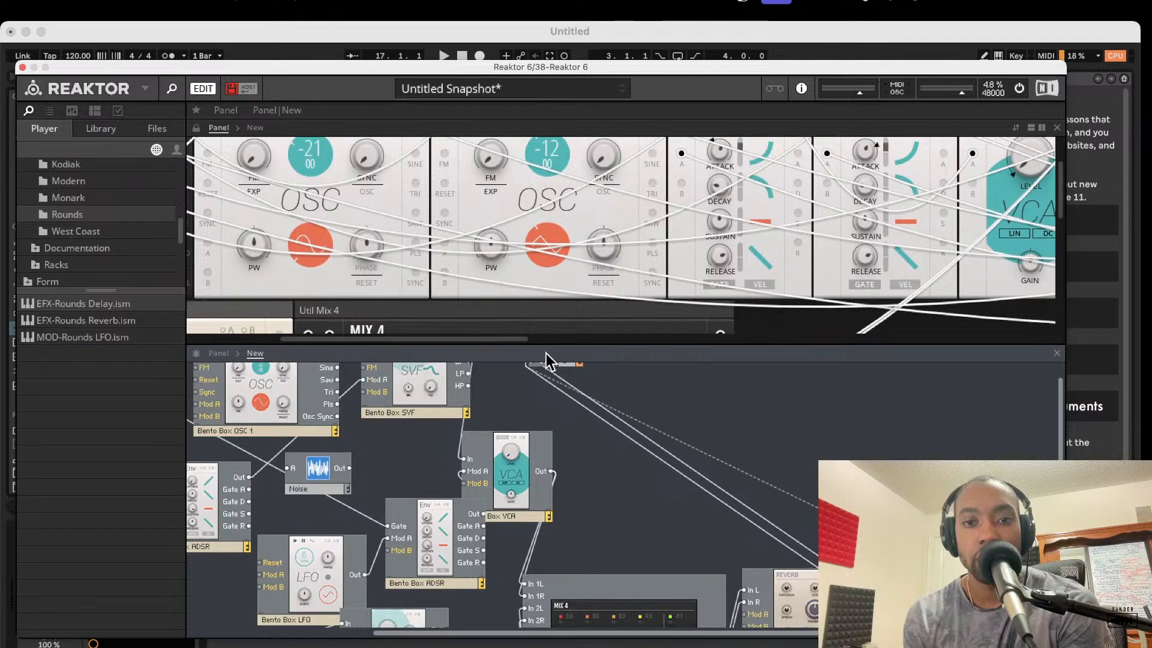
scroll(649, 408, down, 8)
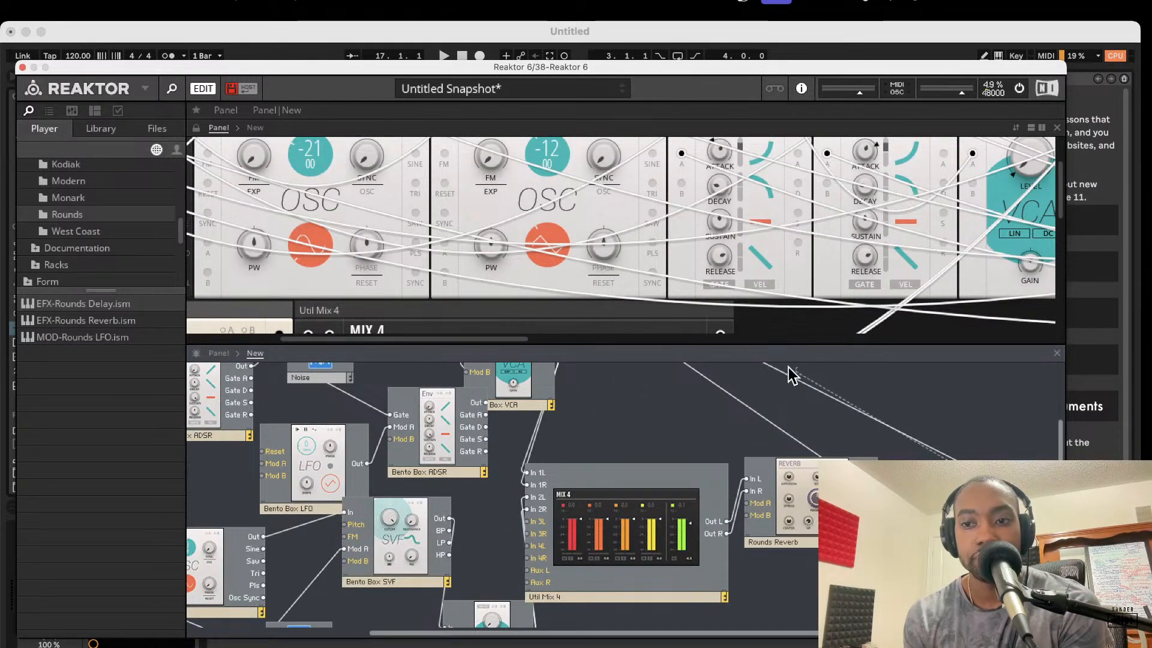
scroll(691, 324, down, 4)
scroll(626, 354, up, 8)
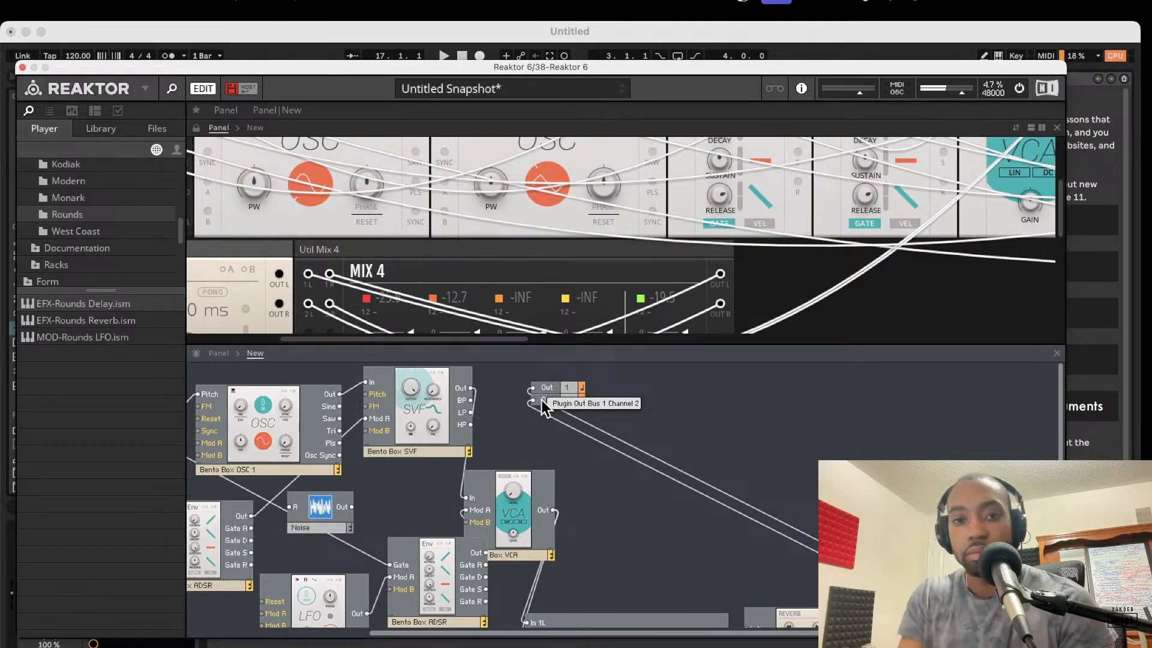
Step: Adjust the Rounds Delay's feedback and HP filter, and set its mix to 15.8
scroll(674, 448, down, 5)
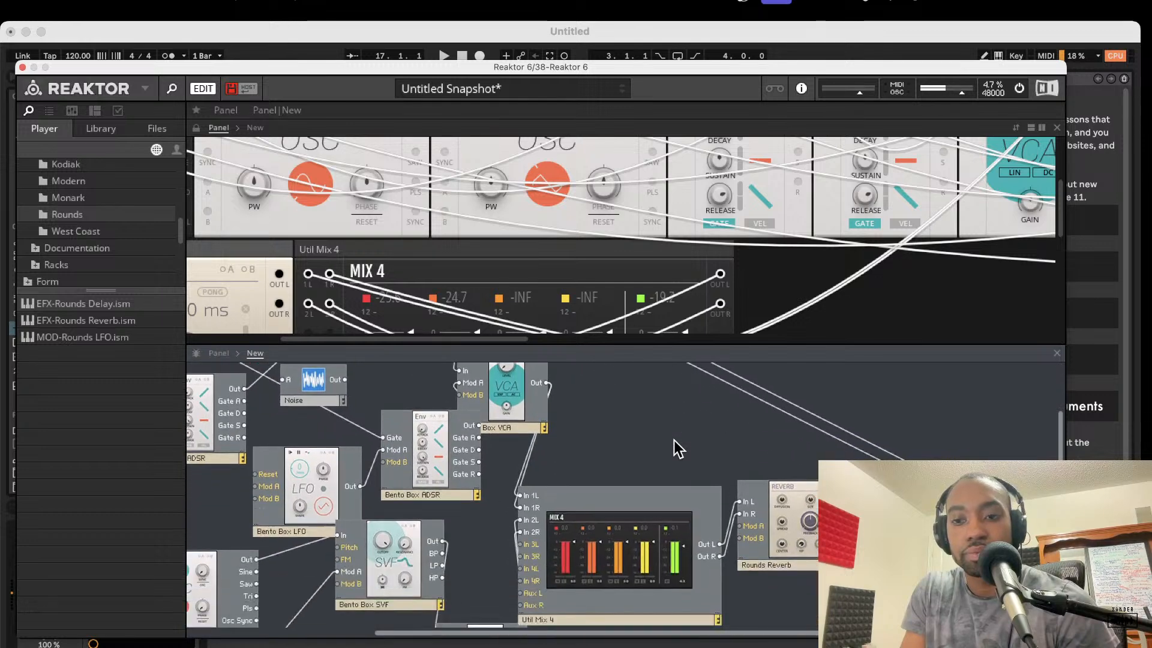
scroll(427, 268, down, 4)
scroll(427, 268, left, 5)
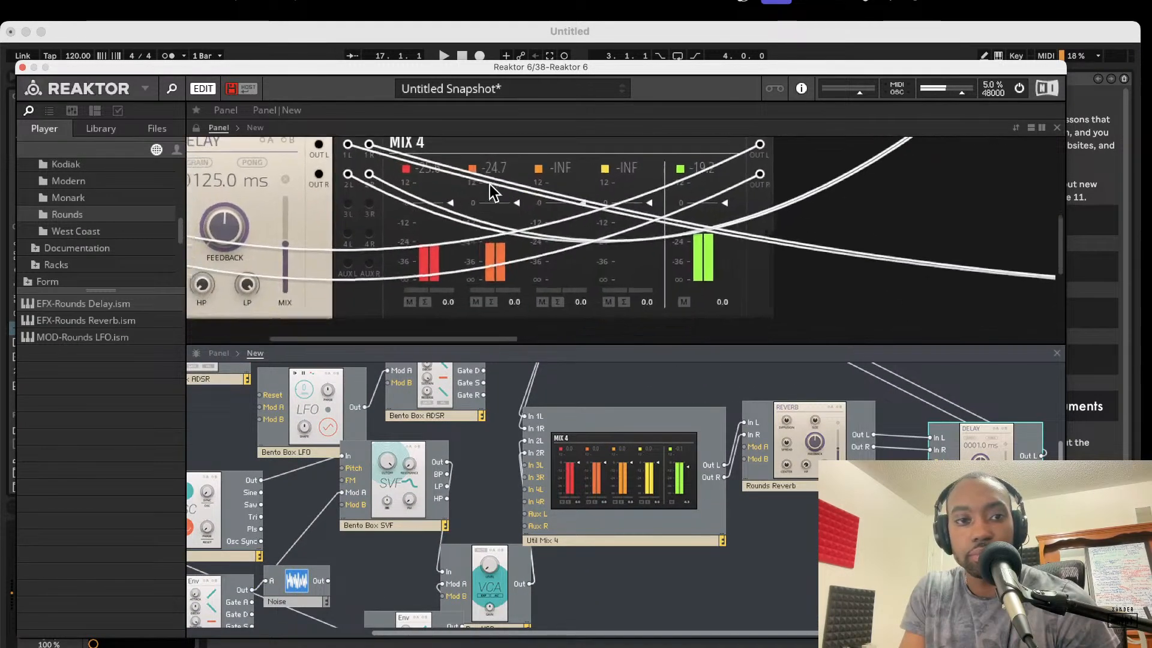
scroll(489, 185, up, 1)
drag(334, 265, 362, 364)
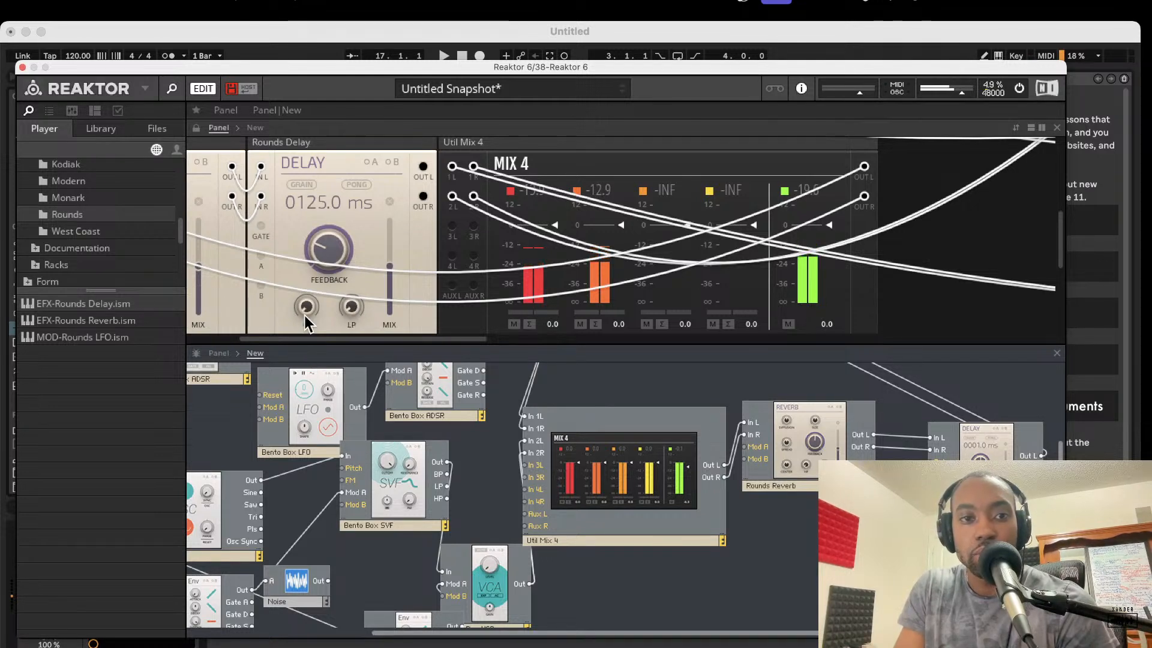
drag(305, 311, 306, 221)
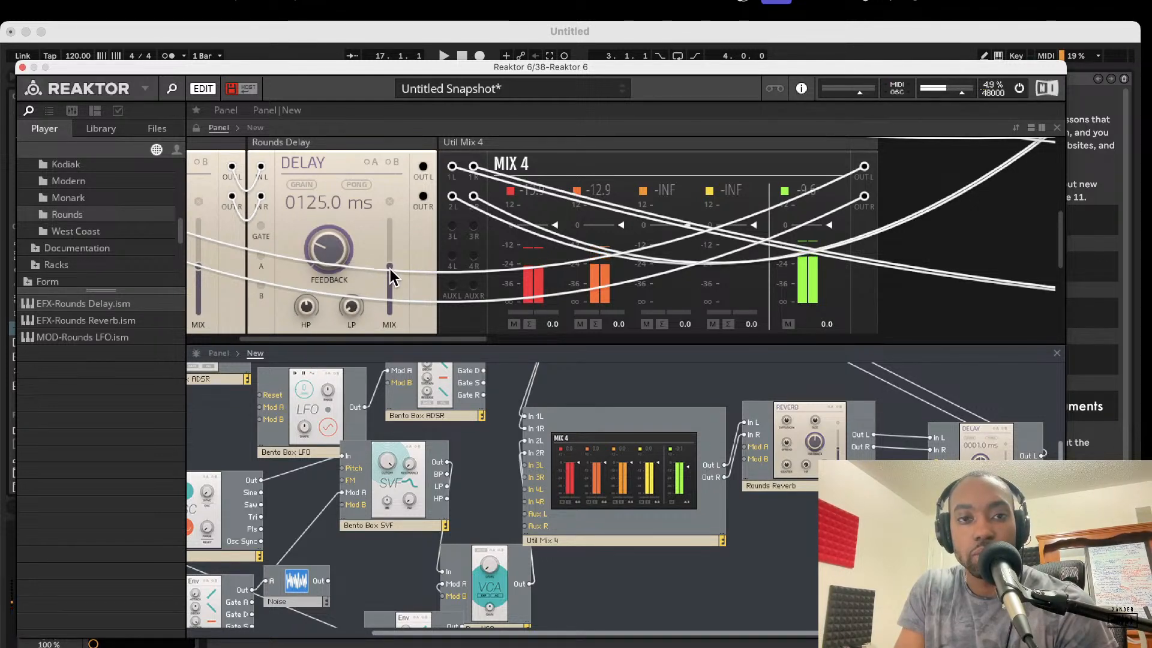
drag(390, 275, 391, 241)
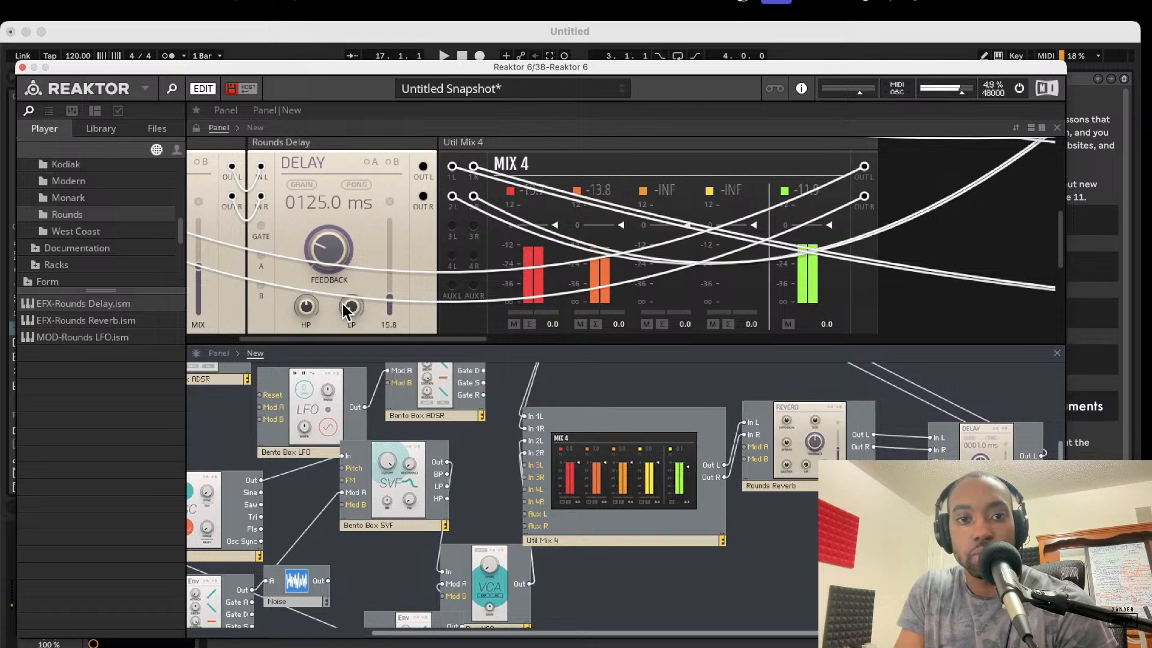
Step: Lower the Rounds Reverb's mix slightly
scroll(342, 311, down, 3)
scroll(342, 311, left, 2)
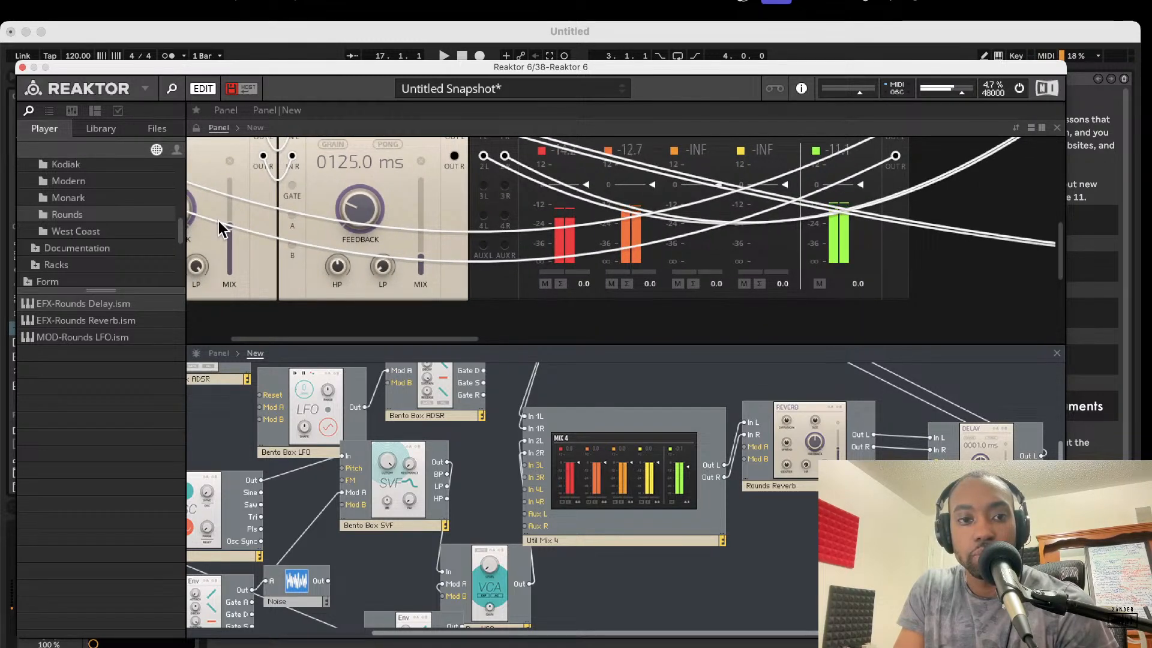
scroll(228, 207, up, 1)
mouse_move(234, 242)
mouse_down()
mouse_move(236, 264)
mouse_move(236, 254)
mouse_up()
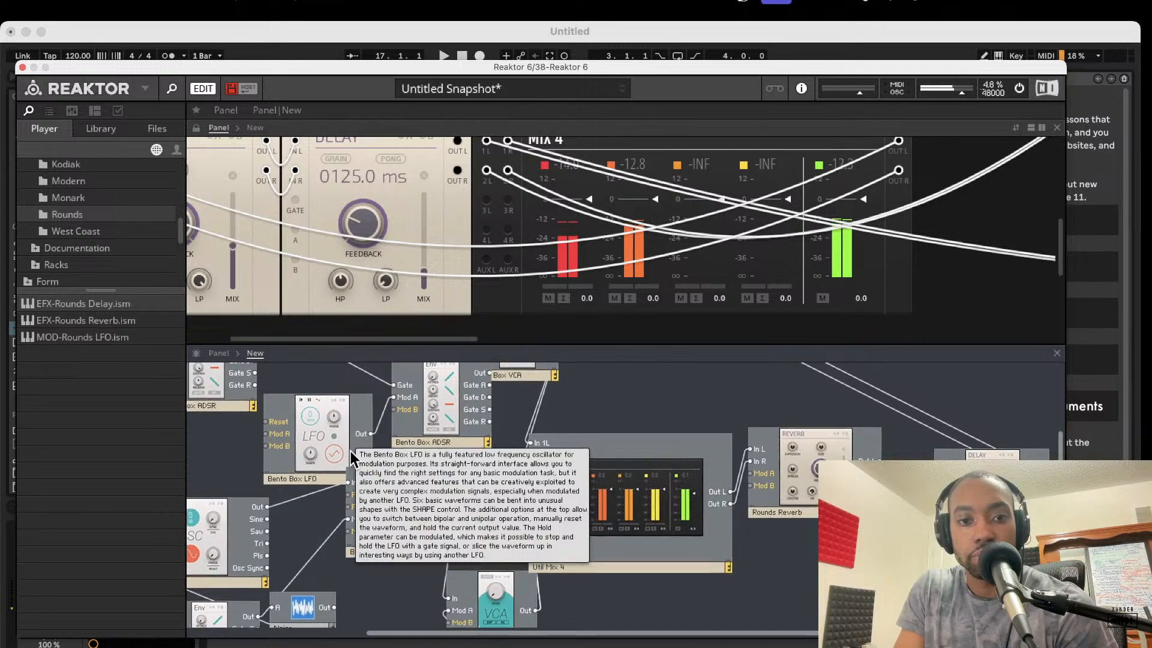
Step: Move the 8 Steps sequencer block up and leftward in the structure, clear of the lower voice's LFO
scroll(350, 451, down, 5)
scroll(350, 452, left, 2)
scroll(350, 452, down, 3)
scroll(351, 452, left, 4)
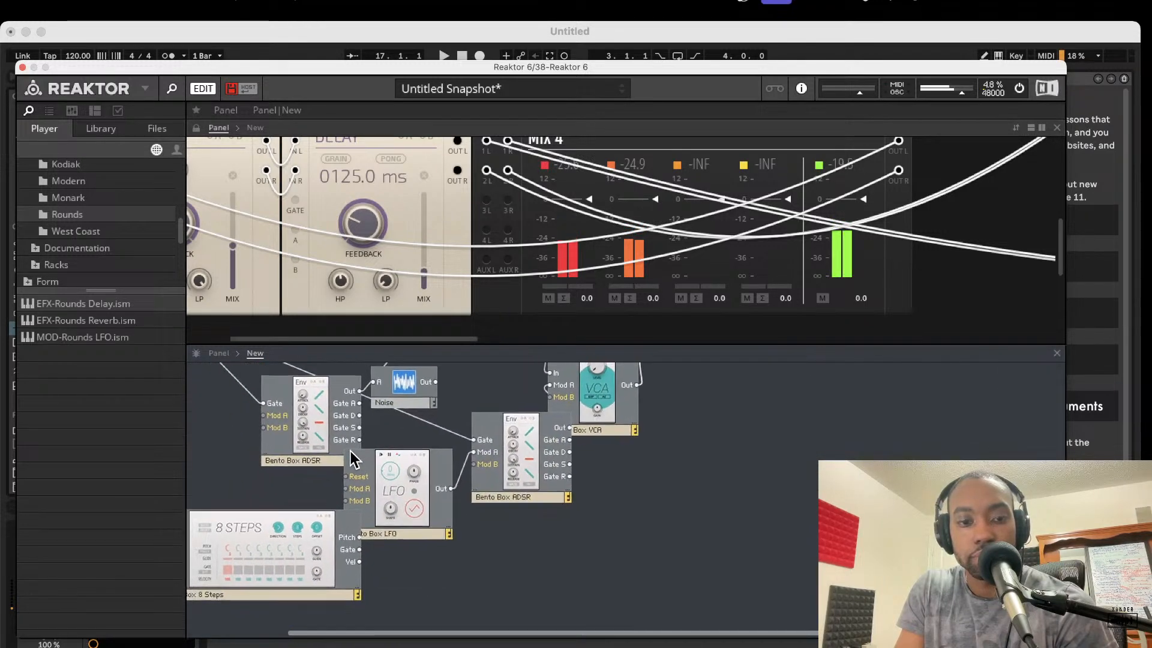
drag(329, 561, 264, 502)
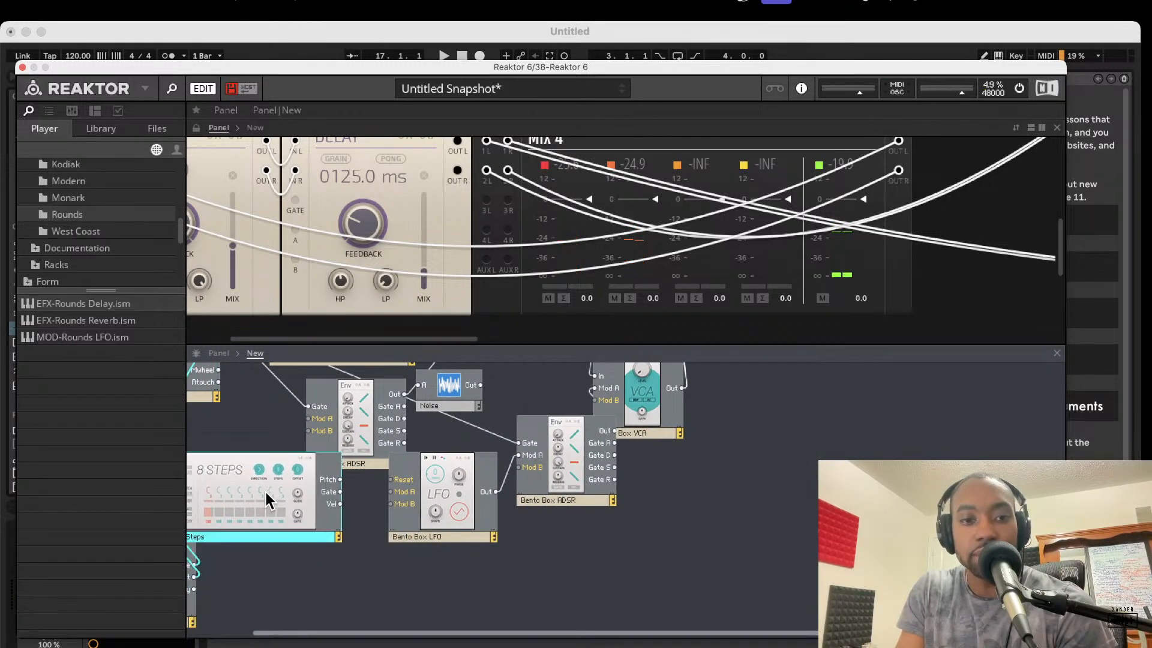
Step: Connect the 8 Steps sequencer's Pitch output to the Pitch input of Bento Box OSC 2
scroll(372, 483, up, 2)
scroll(443, 532, up, 2)
scroll(442, 533, left, 1)
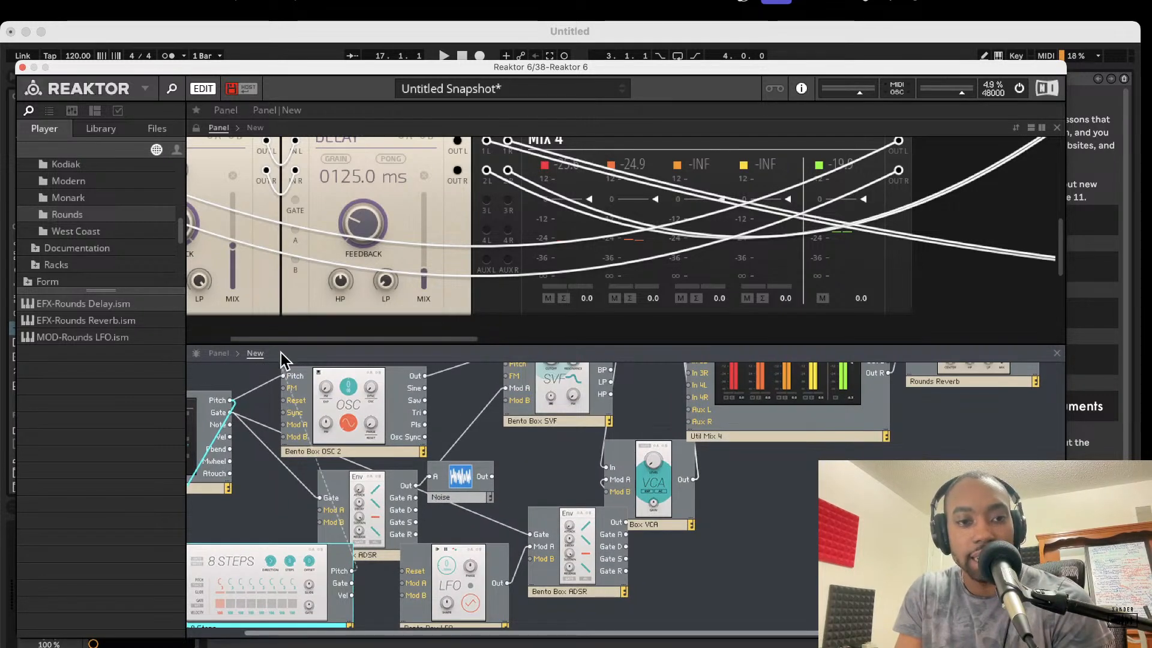
scroll(285, 384, up, 2)
drag(285, 423, 285, 418)
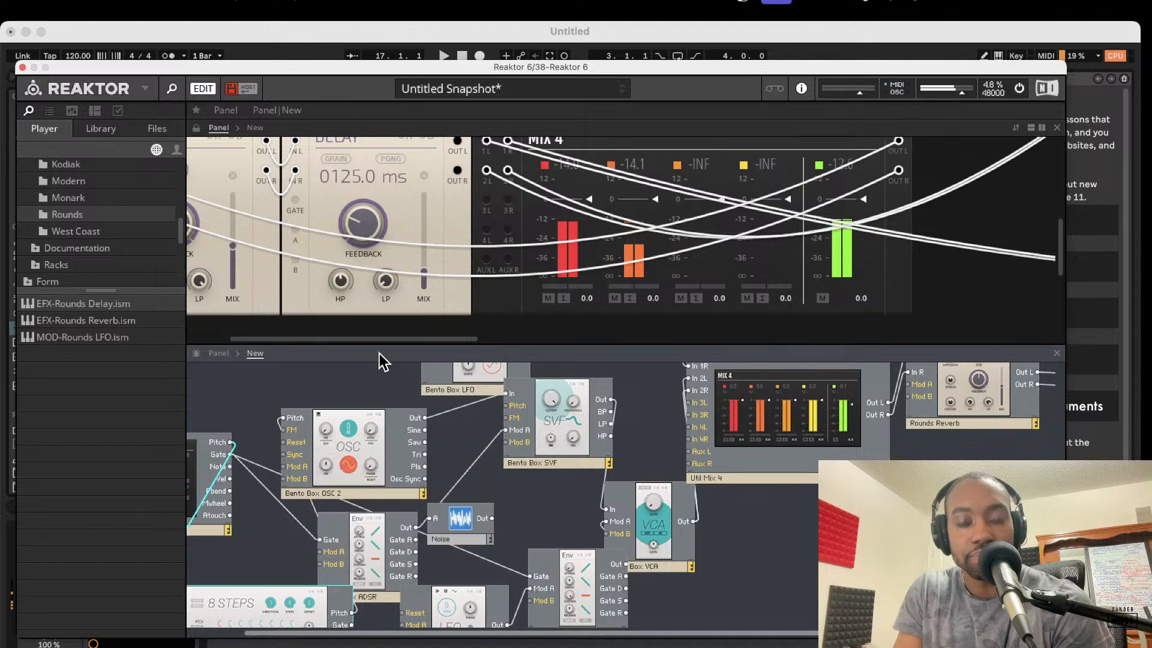
Step: Enable the gates of steps 1, 3 and 5 on the 8 Steps sequencer and try starting the Util Clock
scroll(482, 217, down, 2)
scroll(482, 217, up, 5)
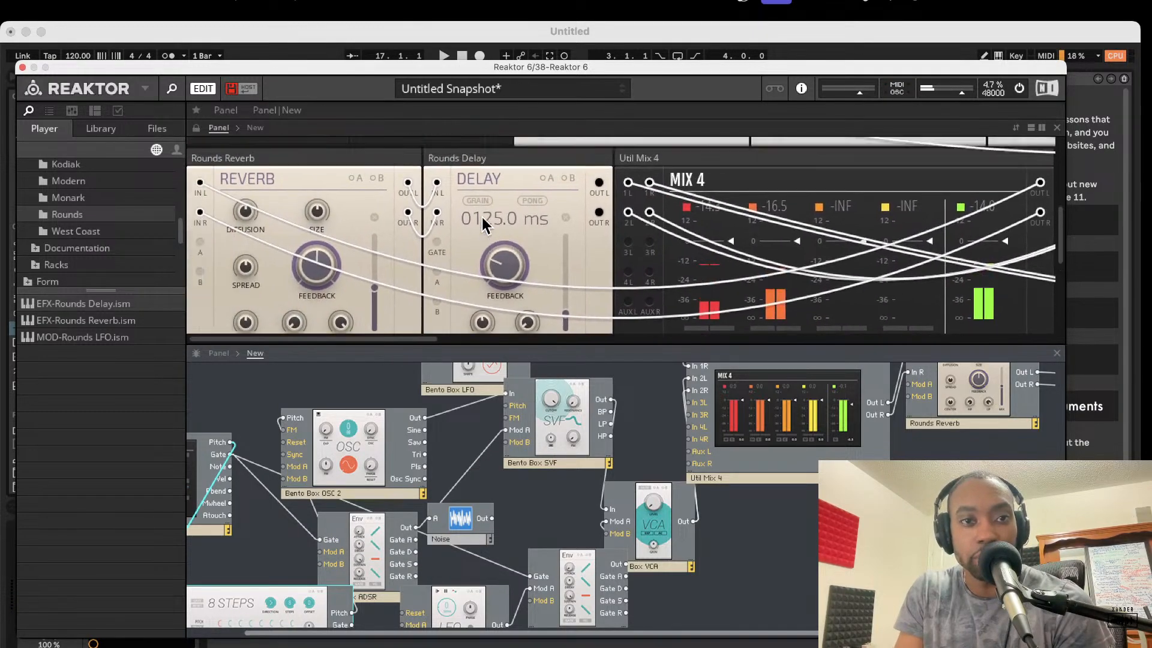
scroll(483, 223, right, 10)
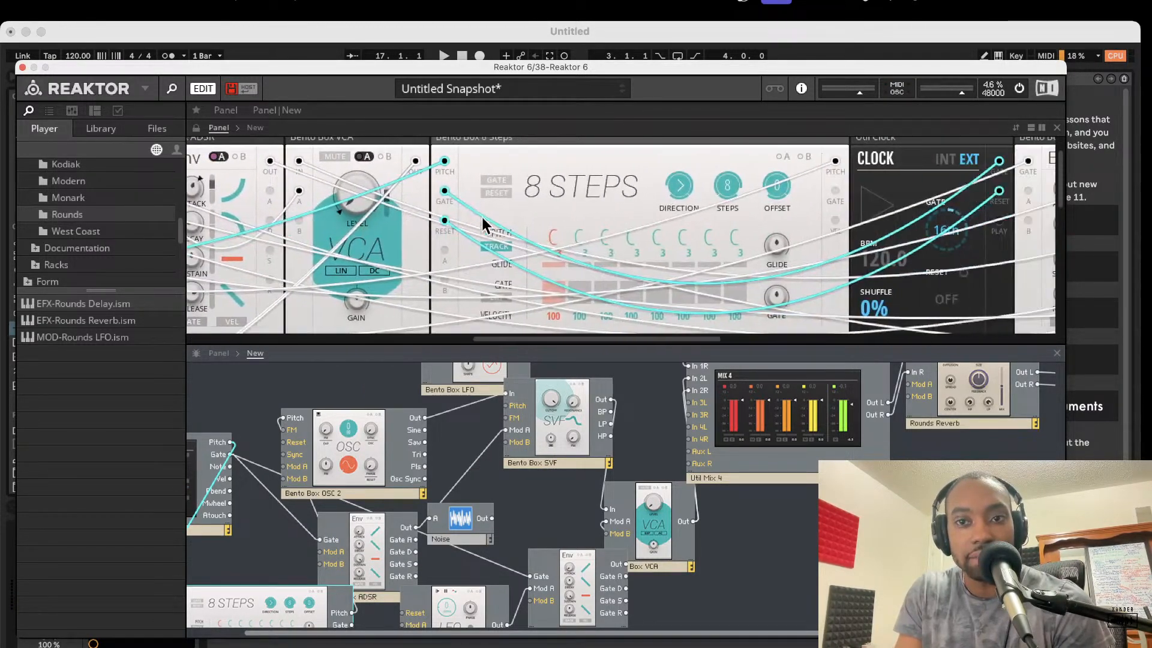
click(555, 289)
click(607, 291)
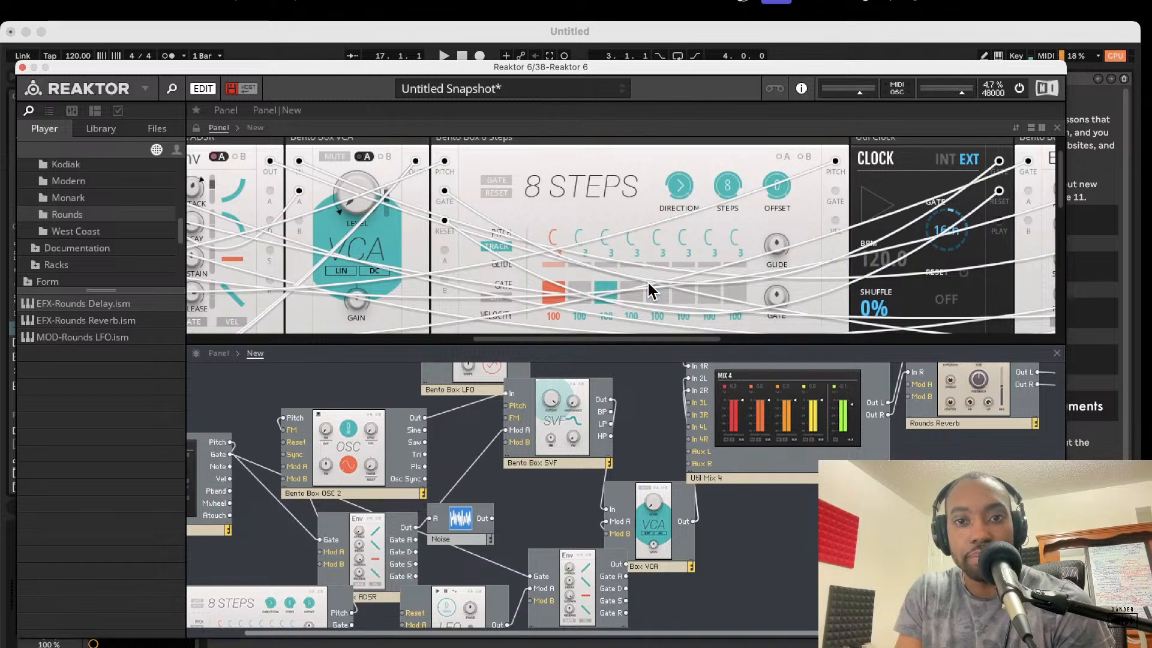
scroll(545, 231, down, 1)
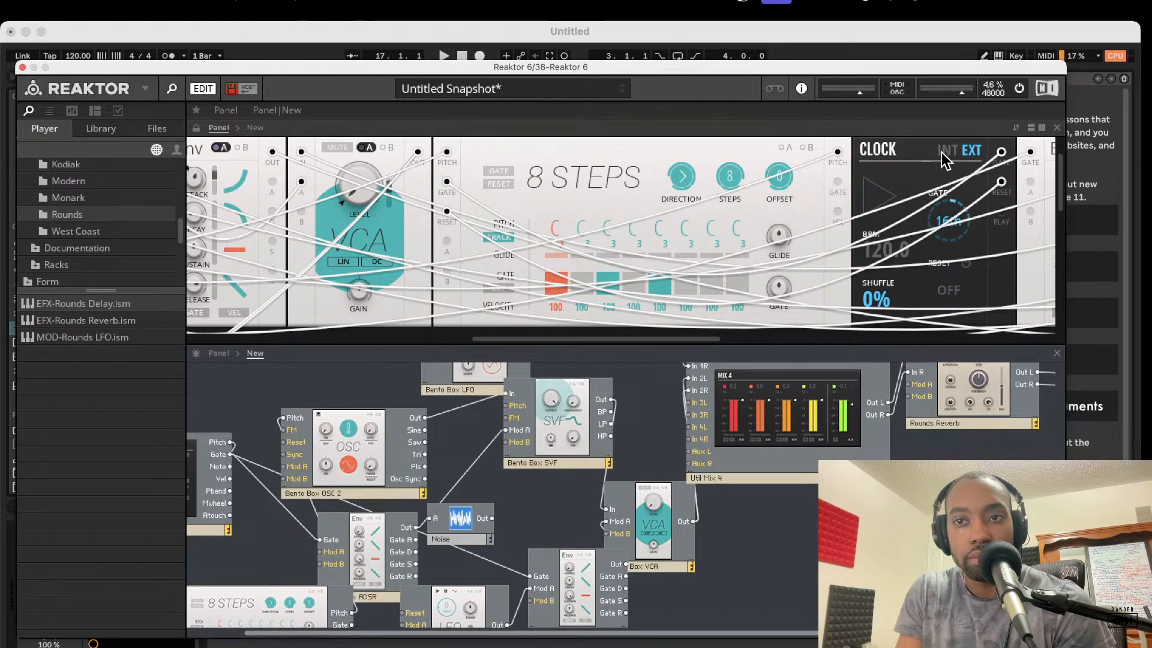
click(877, 195)
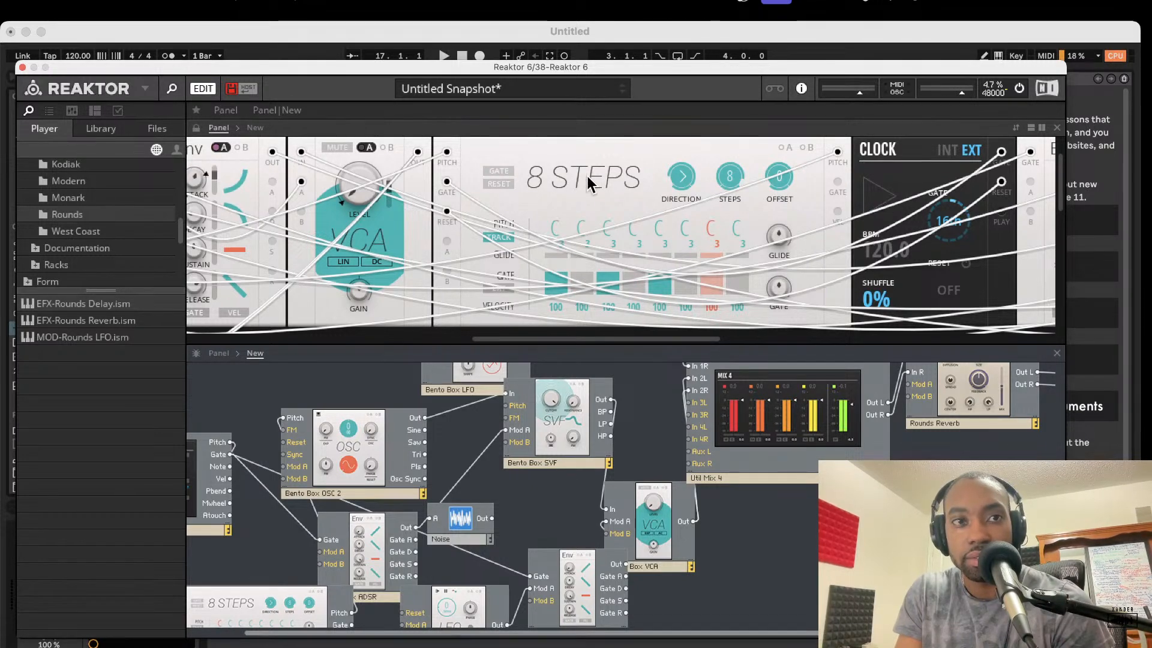
Step: Switch to Ableton Live, turn on the metronome and briefly run the transport to drive the sequencer
drag(274, 67, 266, 170)
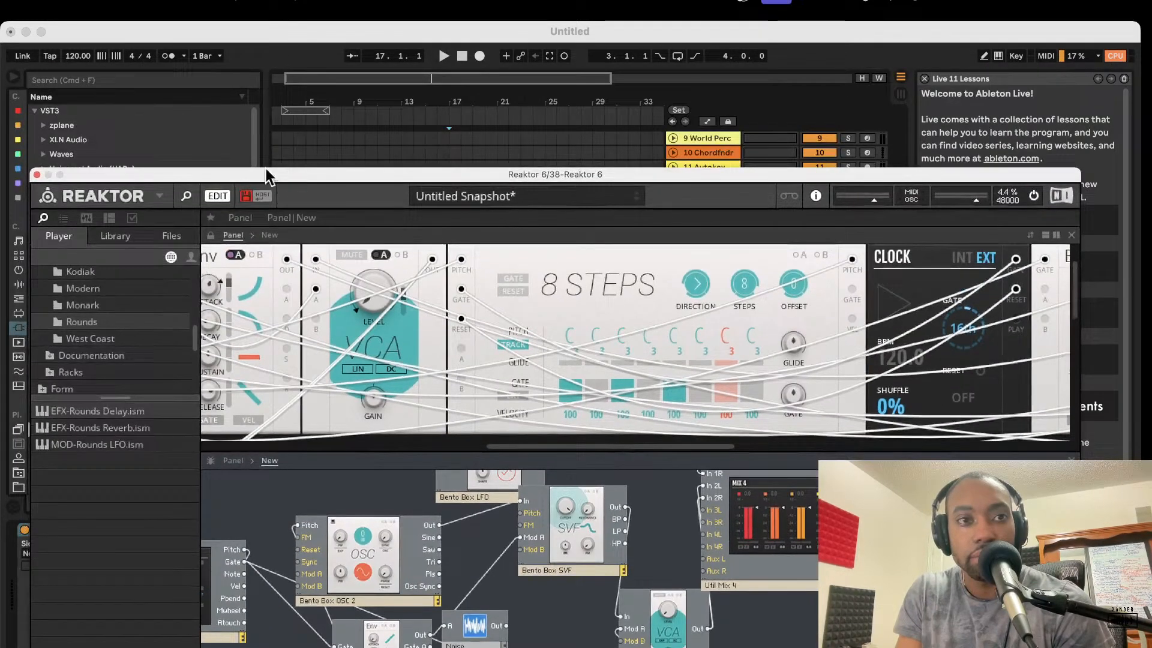
click(164, 60)
click(445, 57)
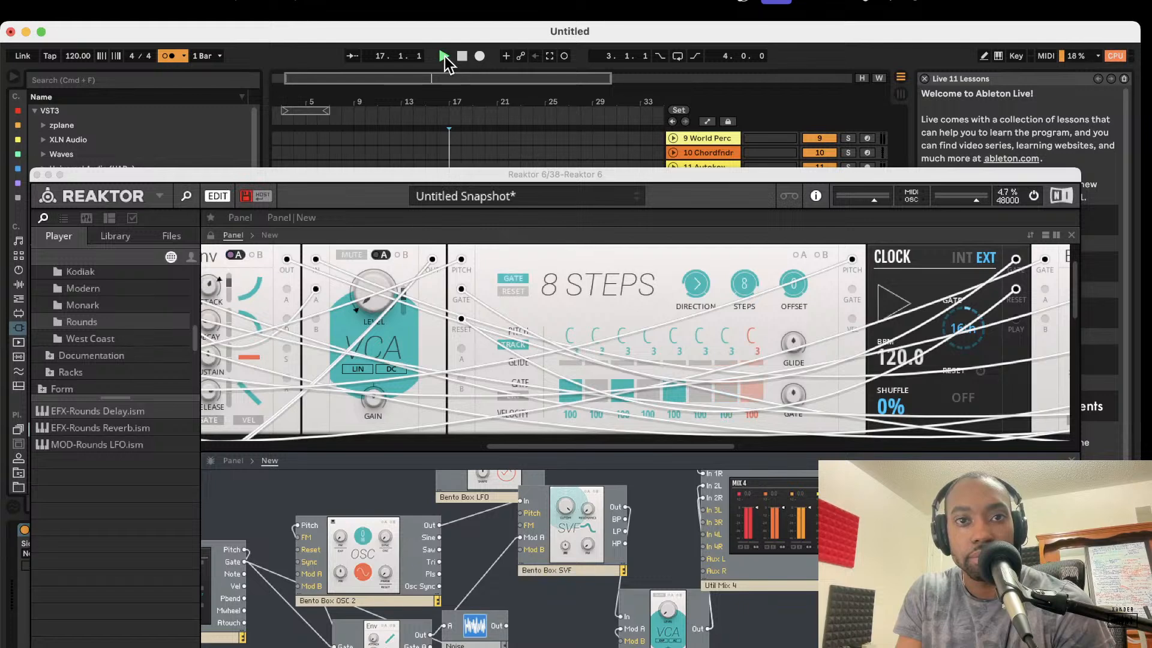
click(463, 57)
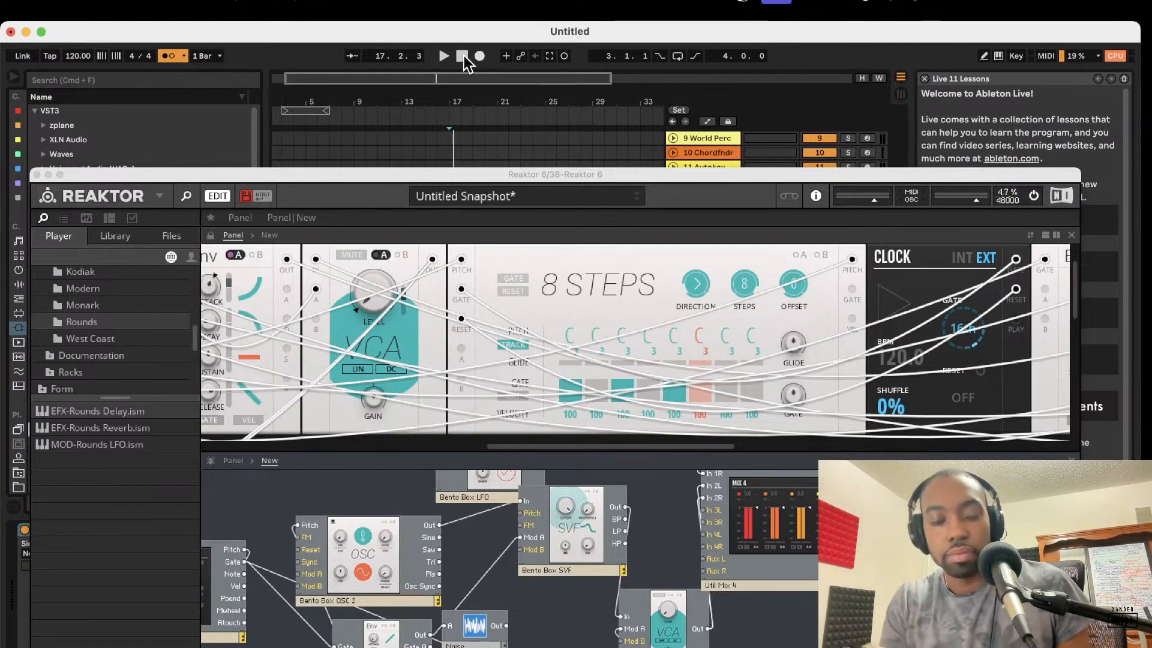
Step: Show Live's Session View behind the Reaktor window and restart Live's playback
key(Tab)
click(618, 176)
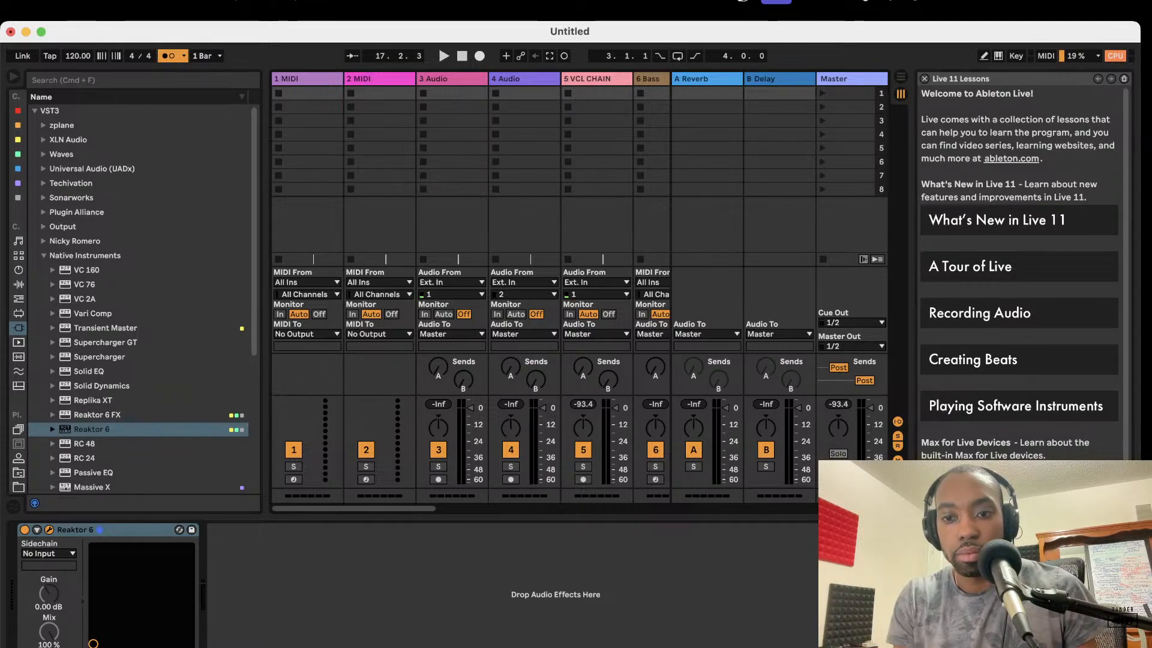
drag(799, 647, 843, 71)
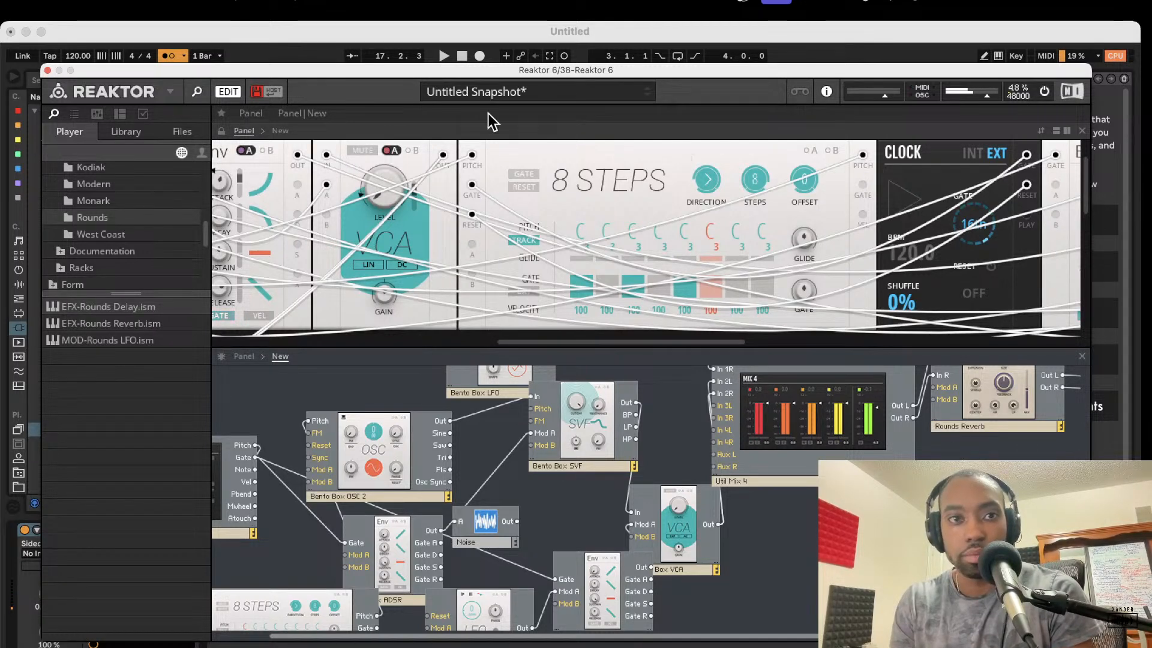
click(440, 55)
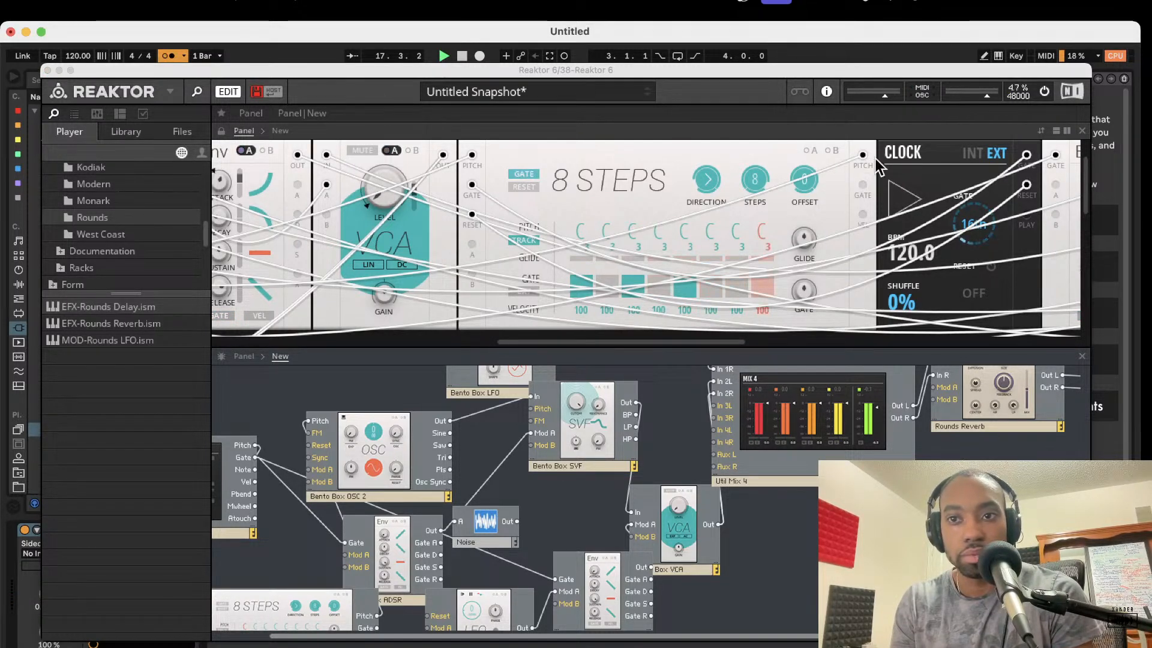
Step: Connect the 8 Steps Gate output to the Gate input of the Bento Box ADSR beneath Bento Box OSC 2
scroll(721, 283, down, 5)
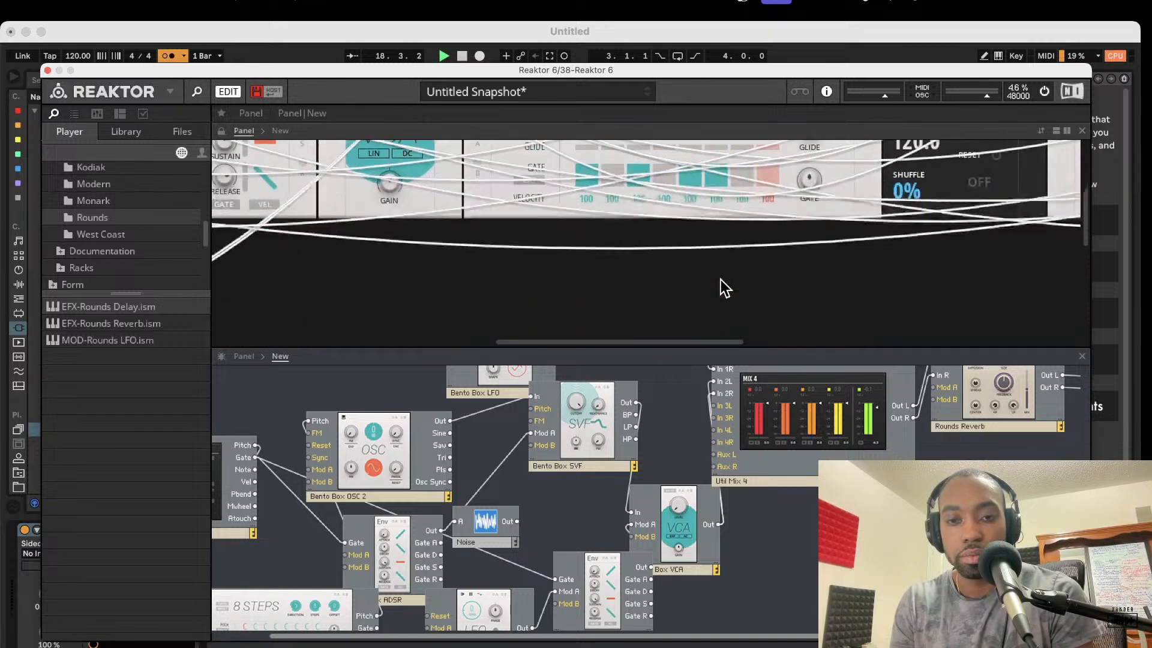
scroll(610, 449, down, 2)
scroll(610, 443, down, 3)
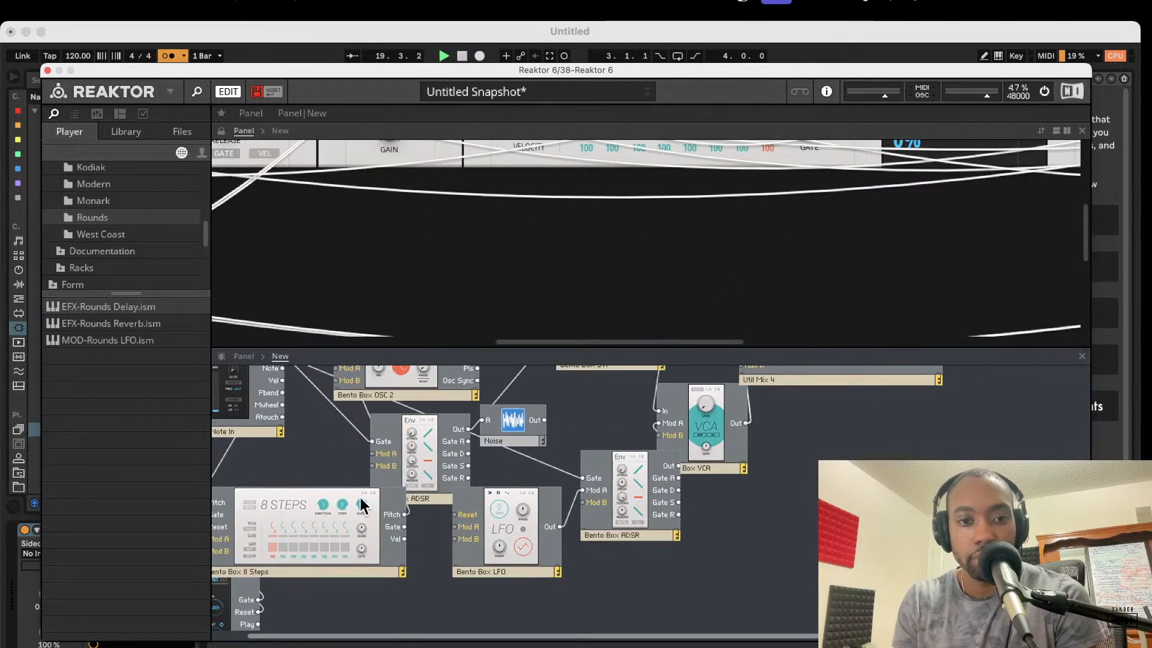
click(290, 504)
scroll(290, 480, up, 2)
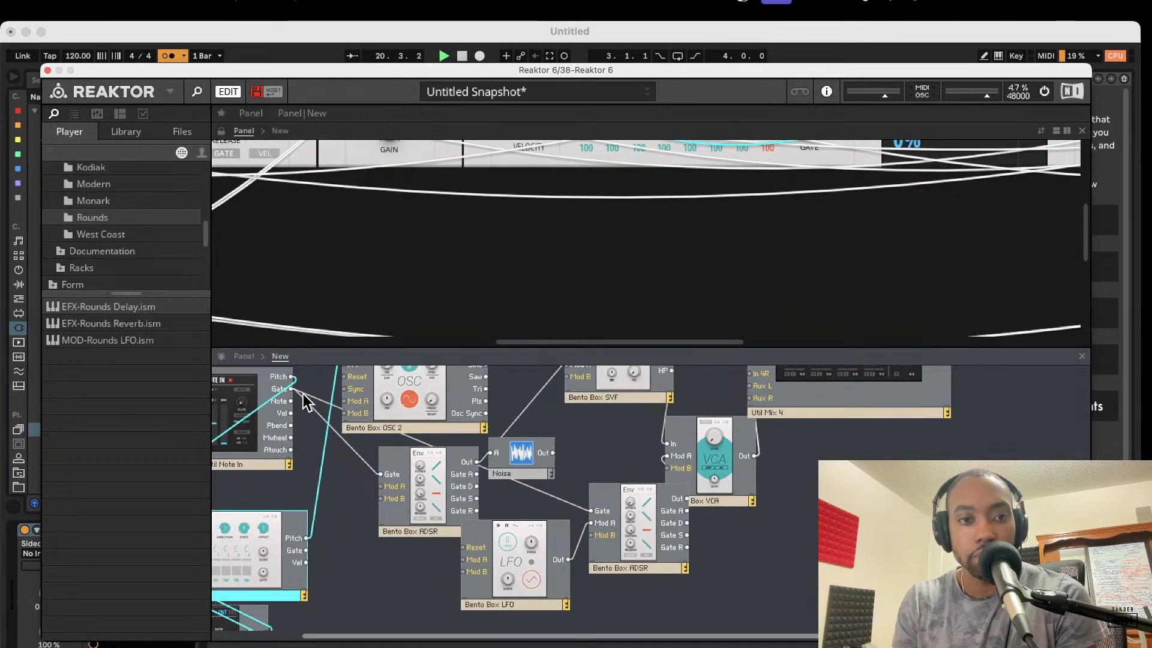
drag(380, 478, 306, 550)
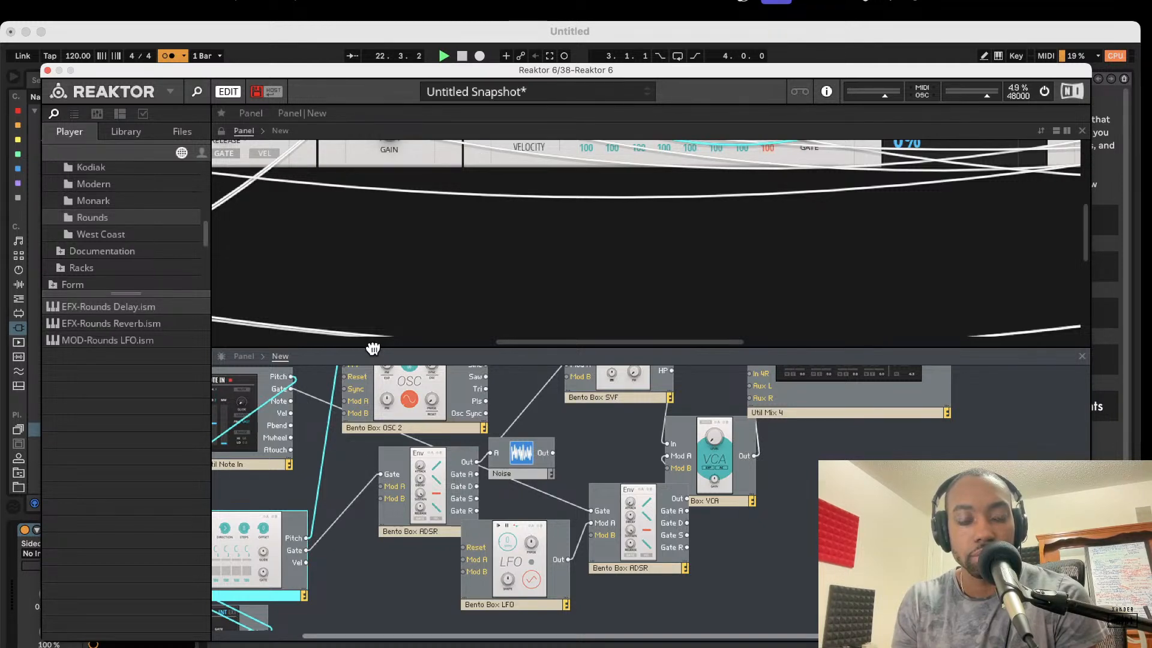
Step: Enlarge the structure view and connect the 8 Steps Gate output to the Gate input of the lower voice's second ADSR
drag(375, 349, 360, 251)
scroll(347, 336, up, 2)
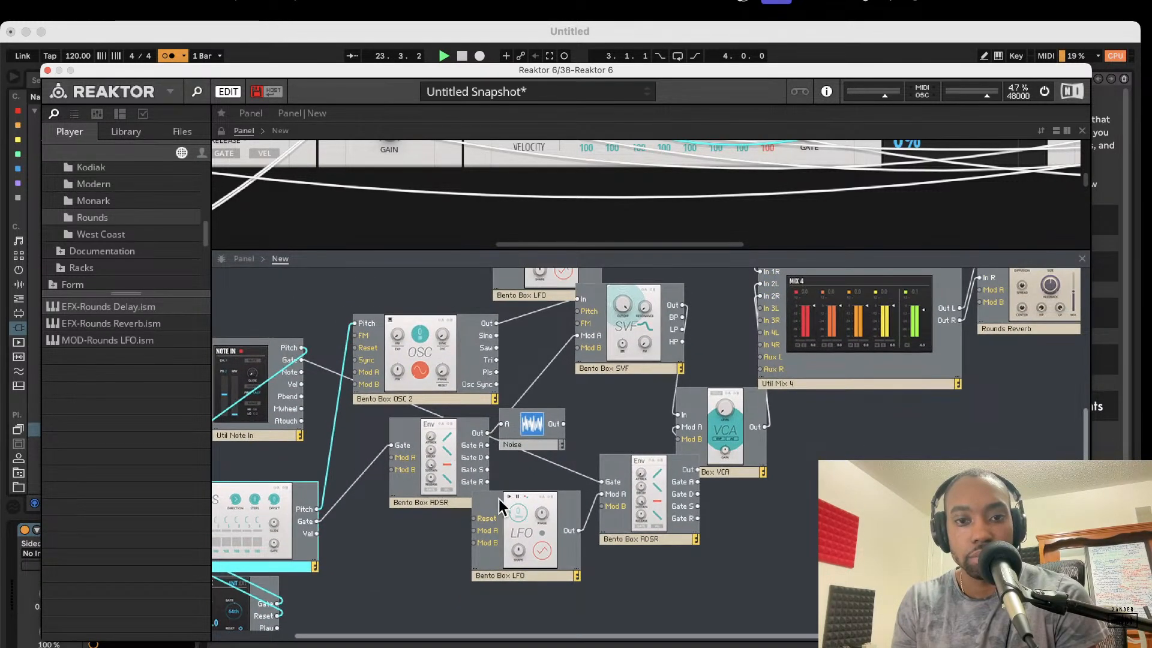
drag(602, 481, 317, 521)
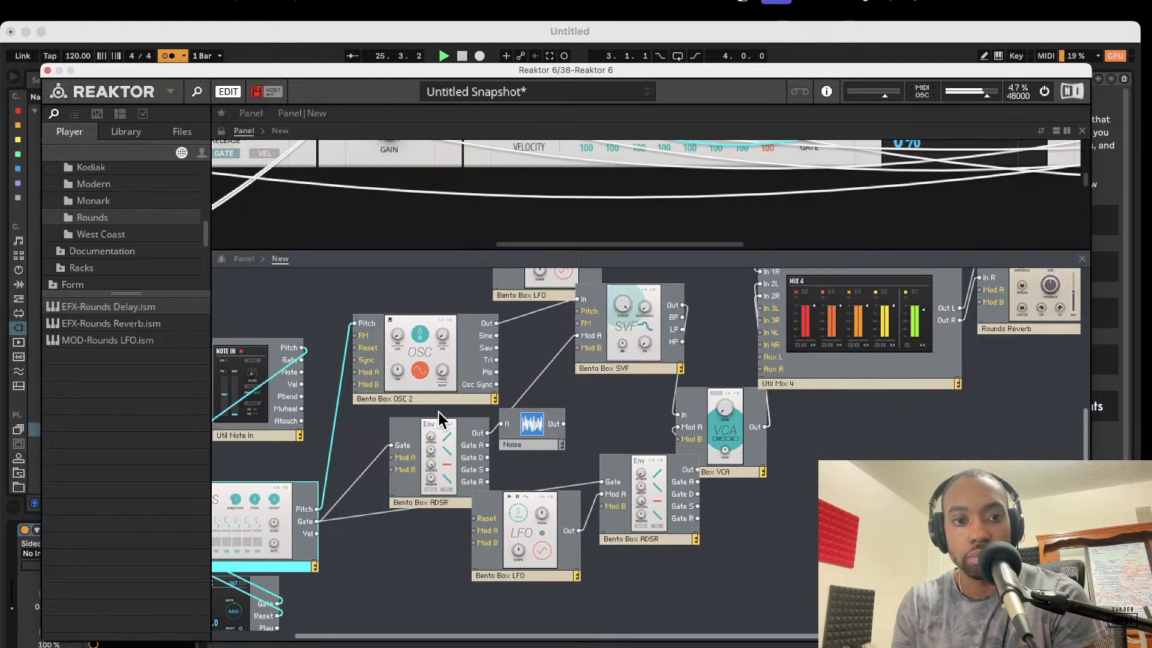
Step: Set the 8 Steps pitches to F# on step 1, C# on step 4 and G# on step 8, and enable step 8's gate
scroll(438, 413, left, 5)
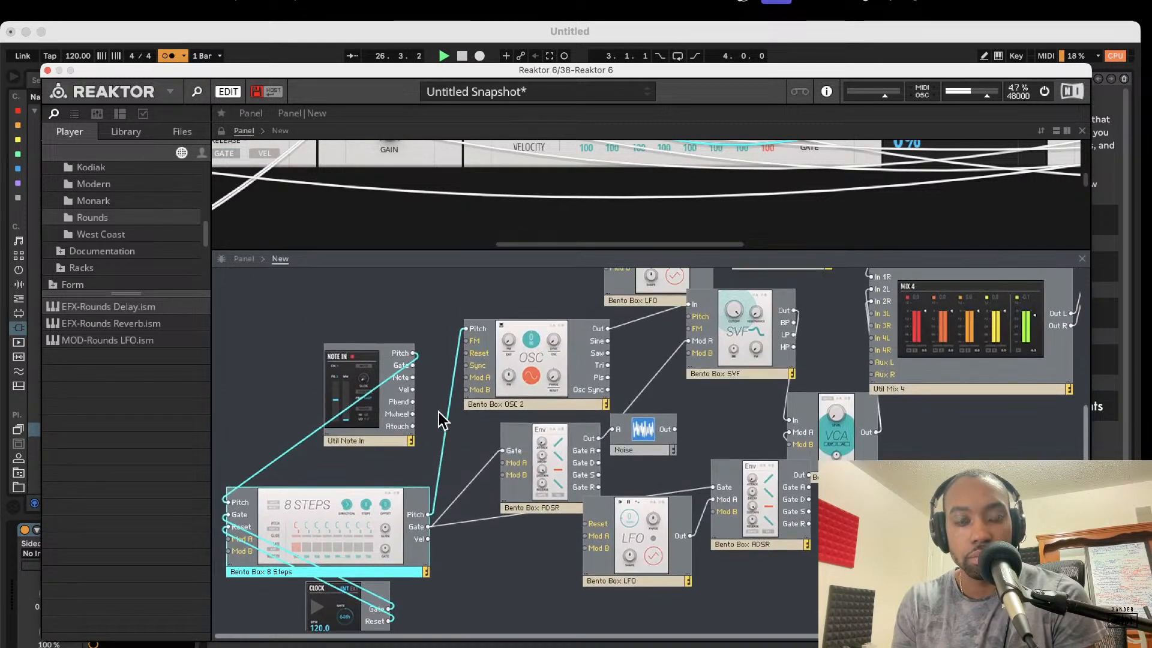
scroll(438, 413, up, 3)
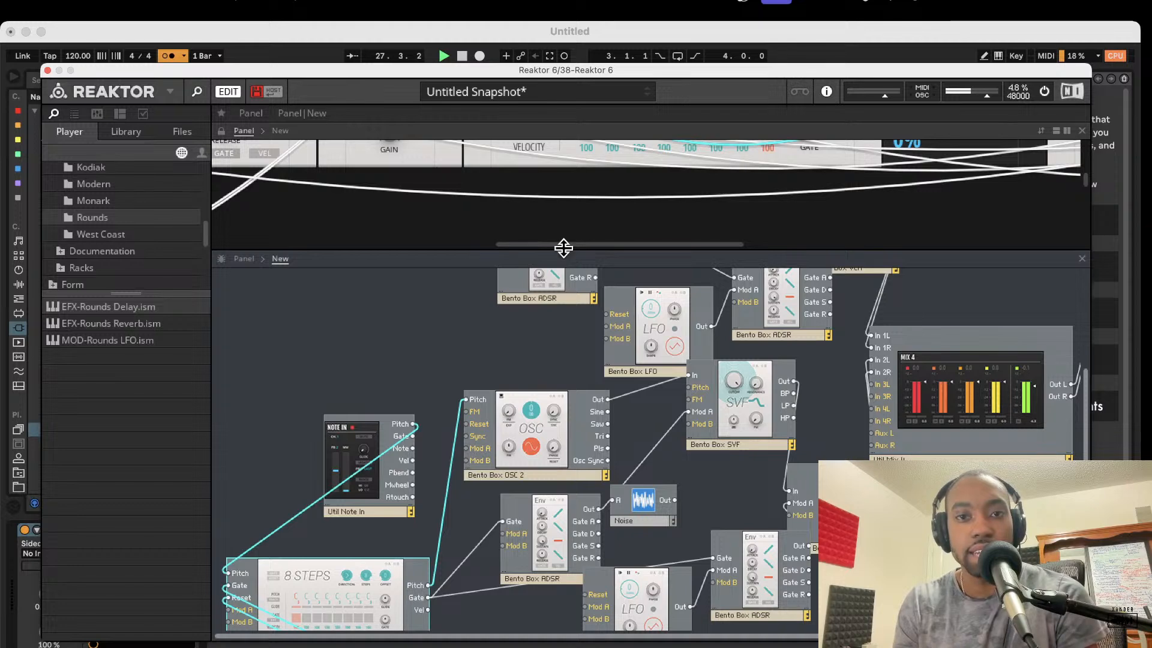
drag(568, 247, 566, 419)
scroll(598, 322, up, 5)
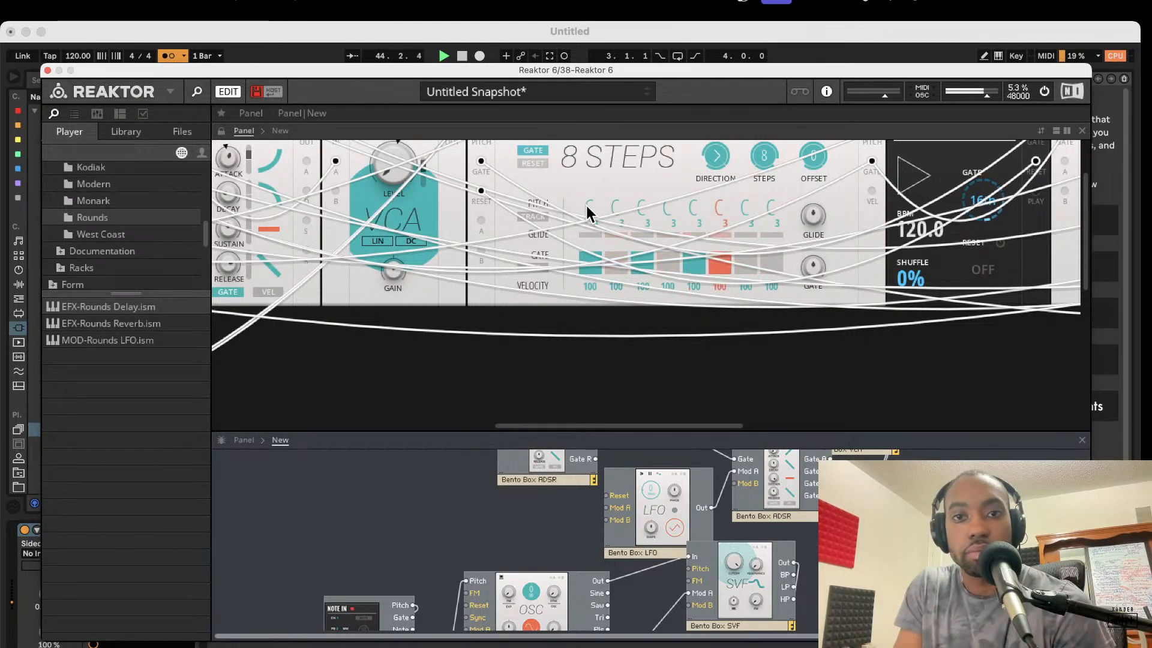
drag(587, 207, 578, 149)
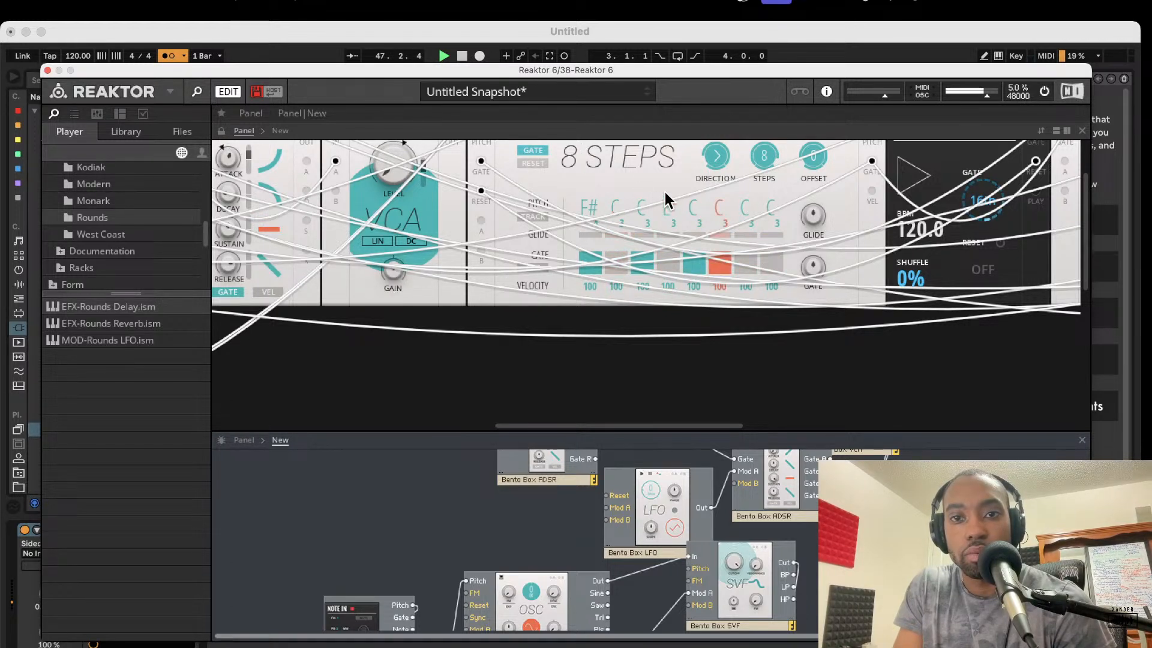
drag(665, 192, 665, 203)
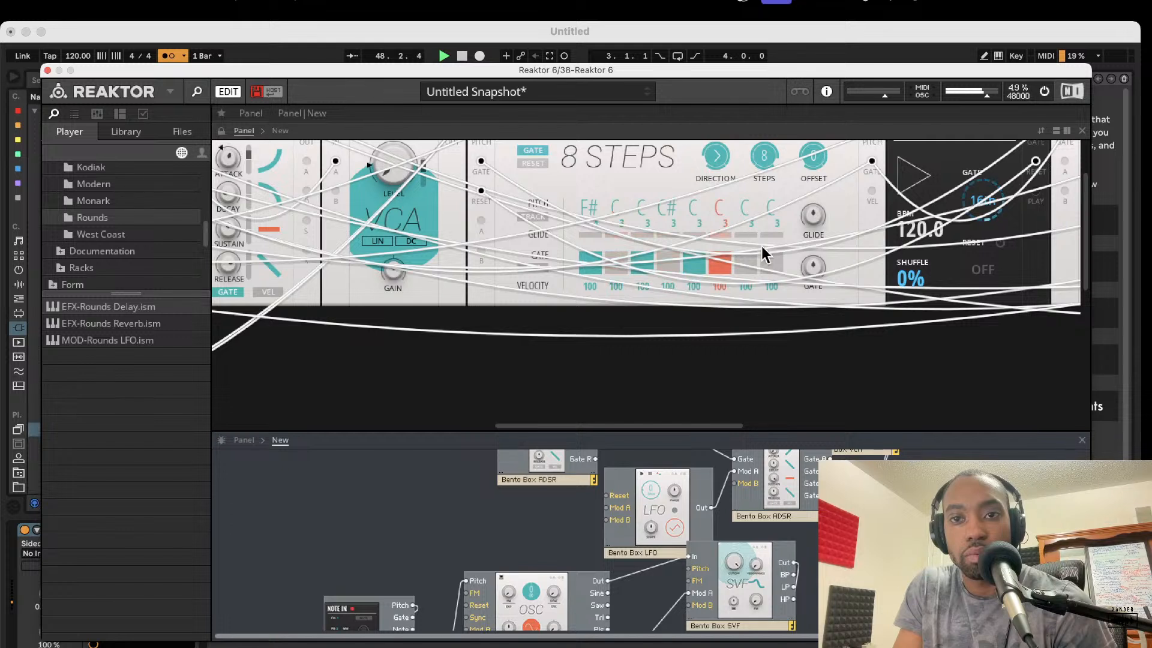
drag(772, 208, 769, 189)
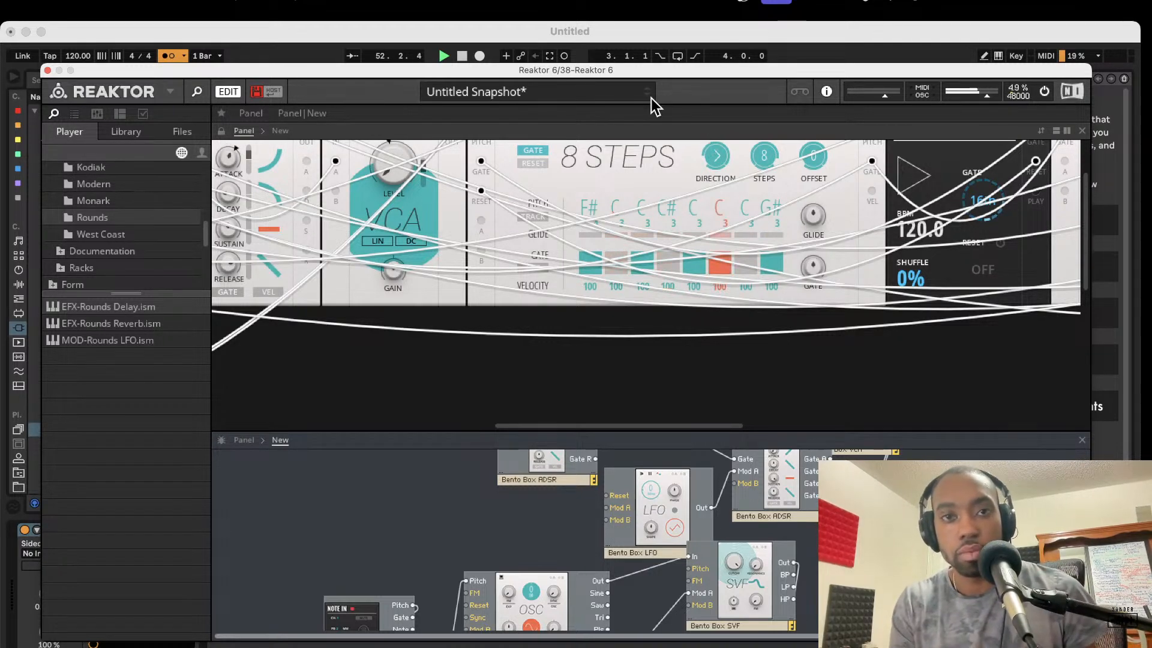
Step: Check Live's mixer behind the Reaktor window, and return to the 8 Steps sequencer panel
drag(647, 71, 785, 537)
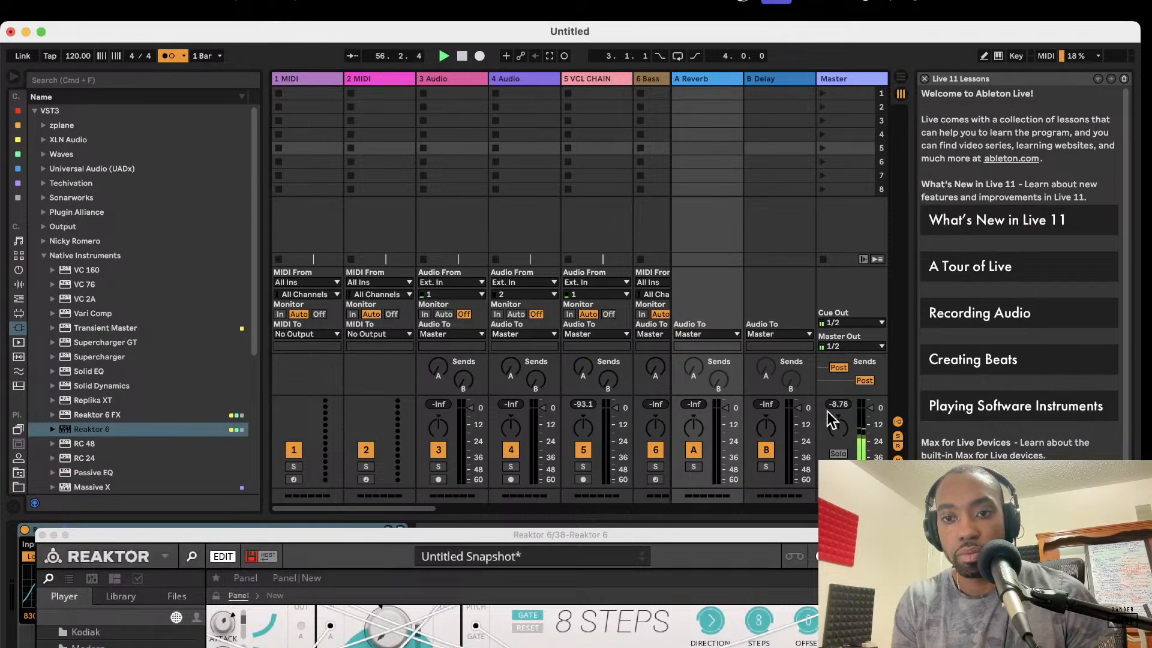
drag(794, 535, 805, 50)
scroll(689, 221, up, 3)
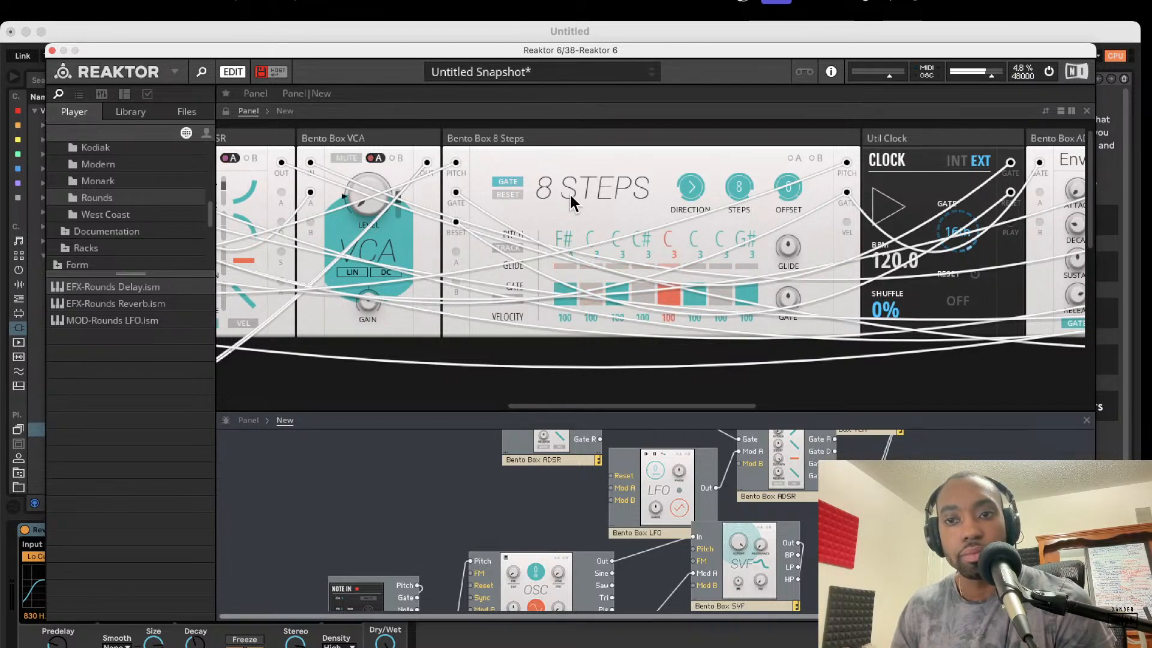
Step: Show Live's Arrangement View, close the Reaktor window and place the insert marker on the 38 Reaktor 6 track
drag(497, 55, 525, 438)
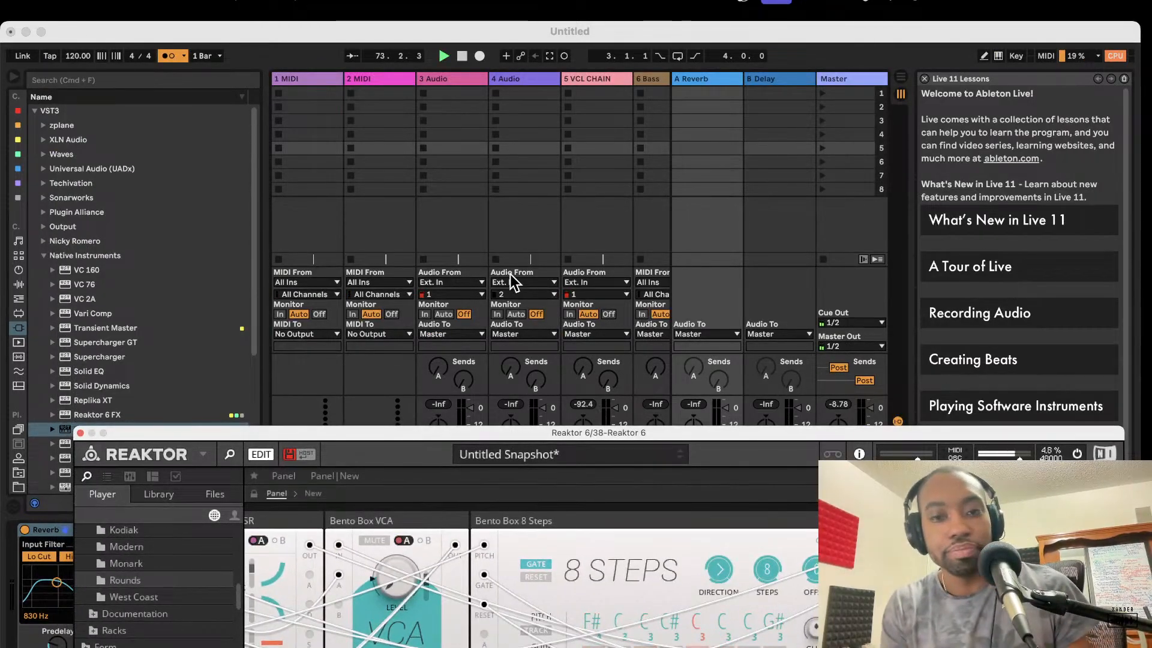
key(Tab)
scroll(484, 380, down, 2)
scroll(484, 379, left, 1)
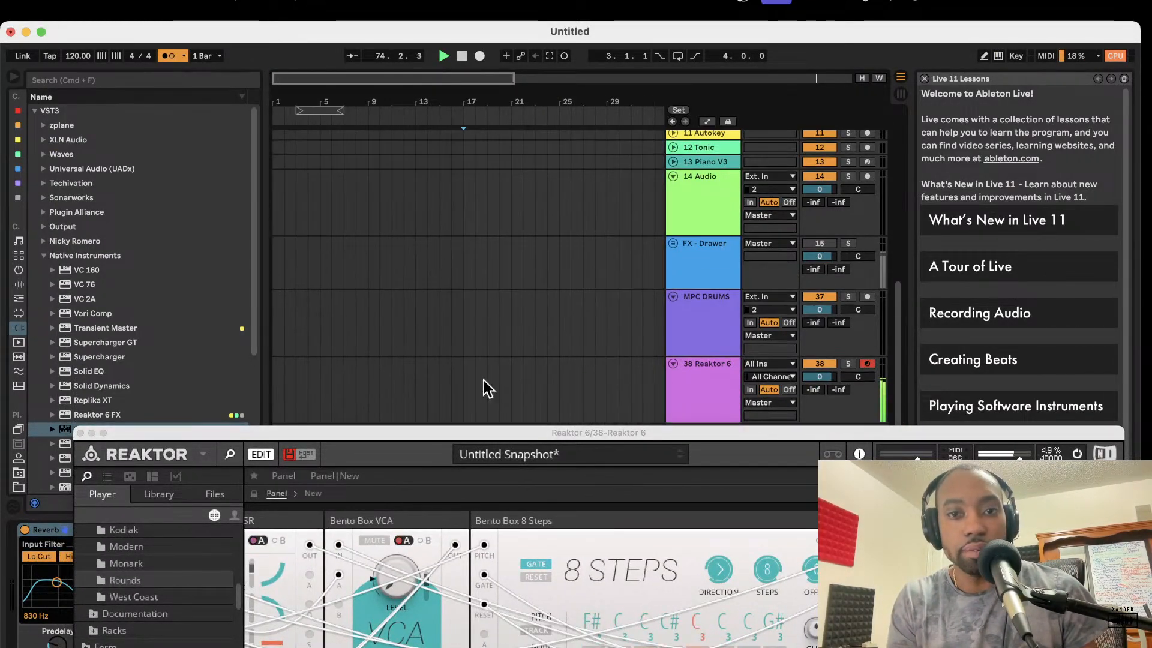
click(81, 434)
click(402, 388)
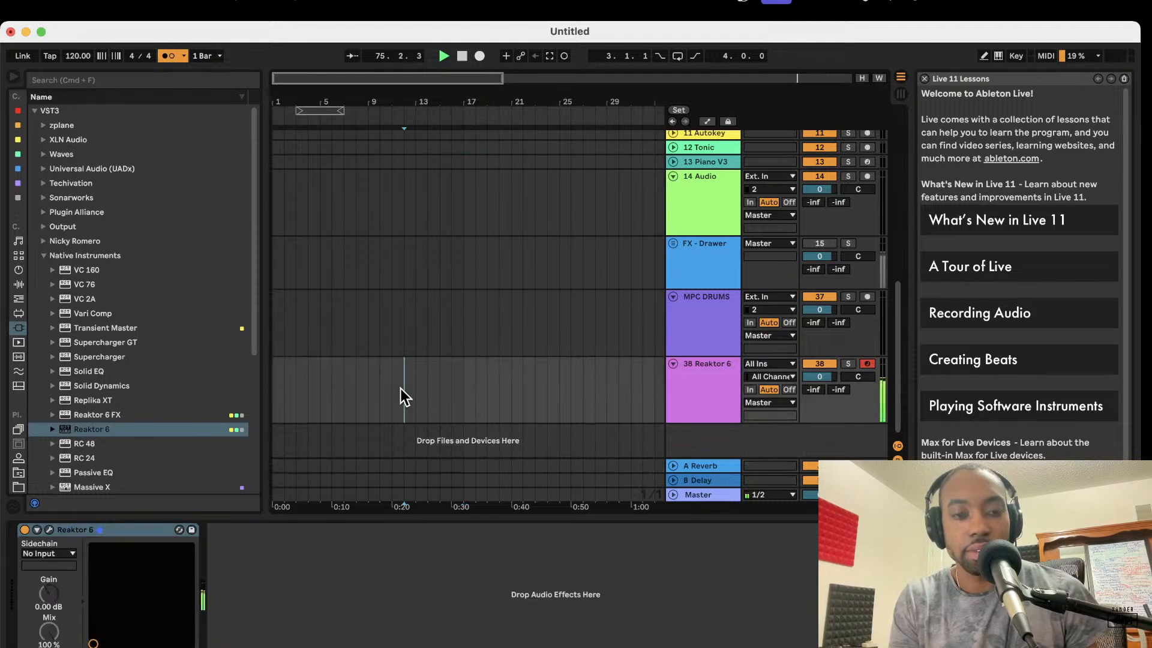
Step: Try to record the sequence directly onto the 38 Reaktor 6 track in the arrangement
click(480, 57)
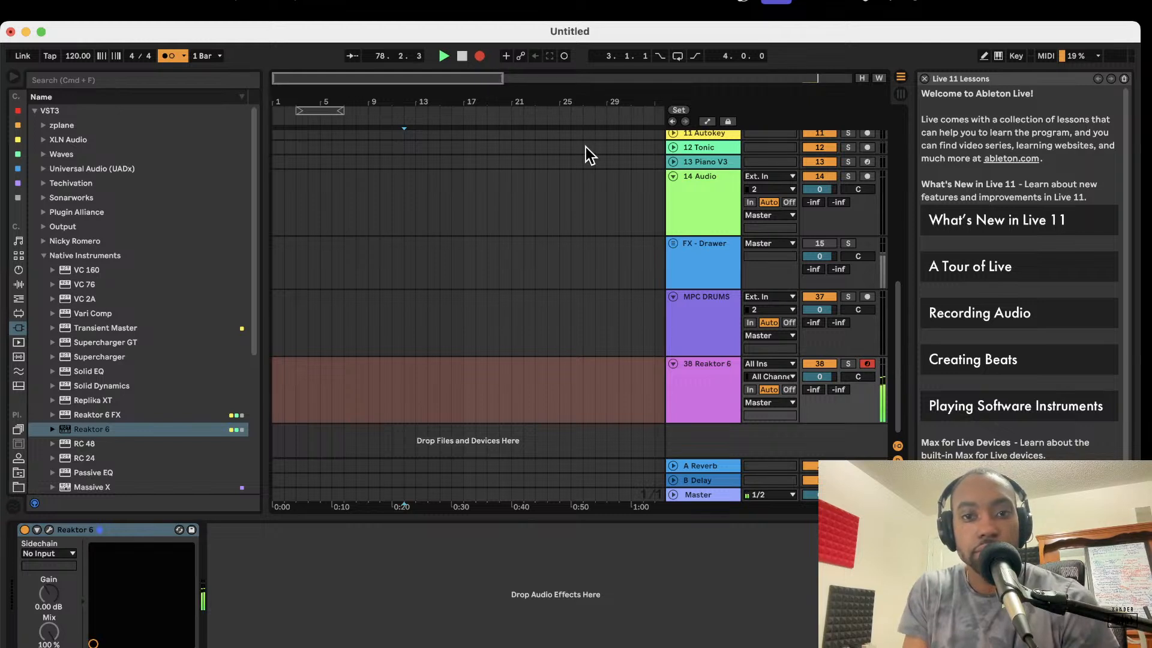
scroll(600, 239, right, 10)
scroll(600, 239, up, 1)
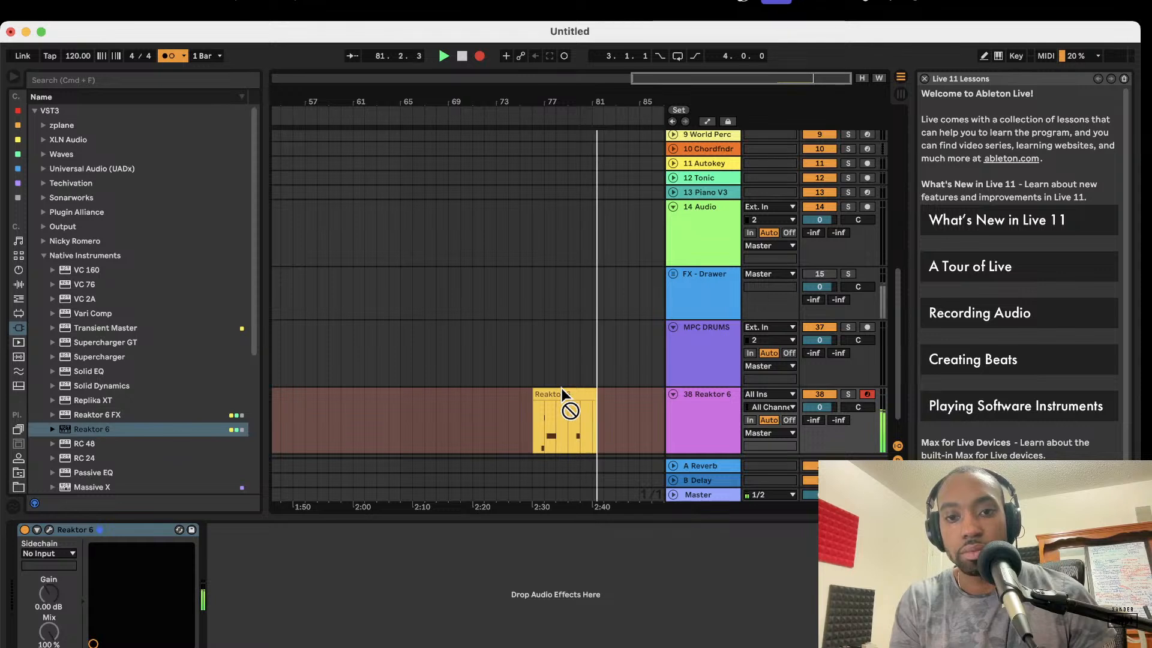
key(space)
key(space)
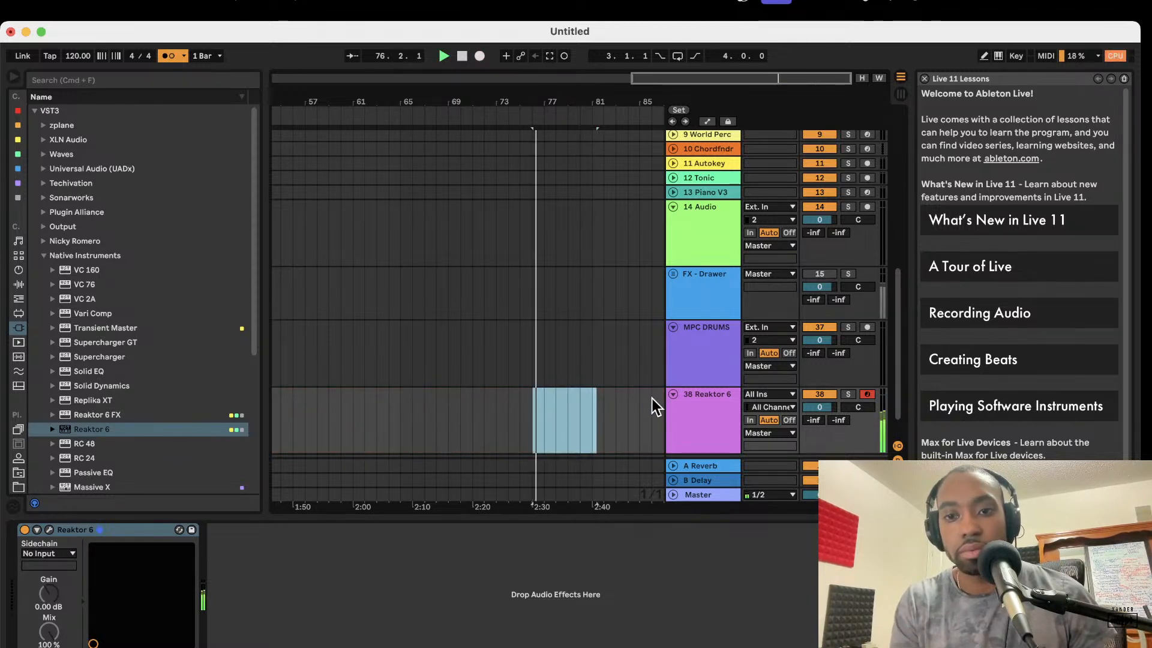
Step: Insert an audio track below the 38 Reaktor 6 track and stop playback
scroll(652, 398, down, 2)
right_click(688, 434)
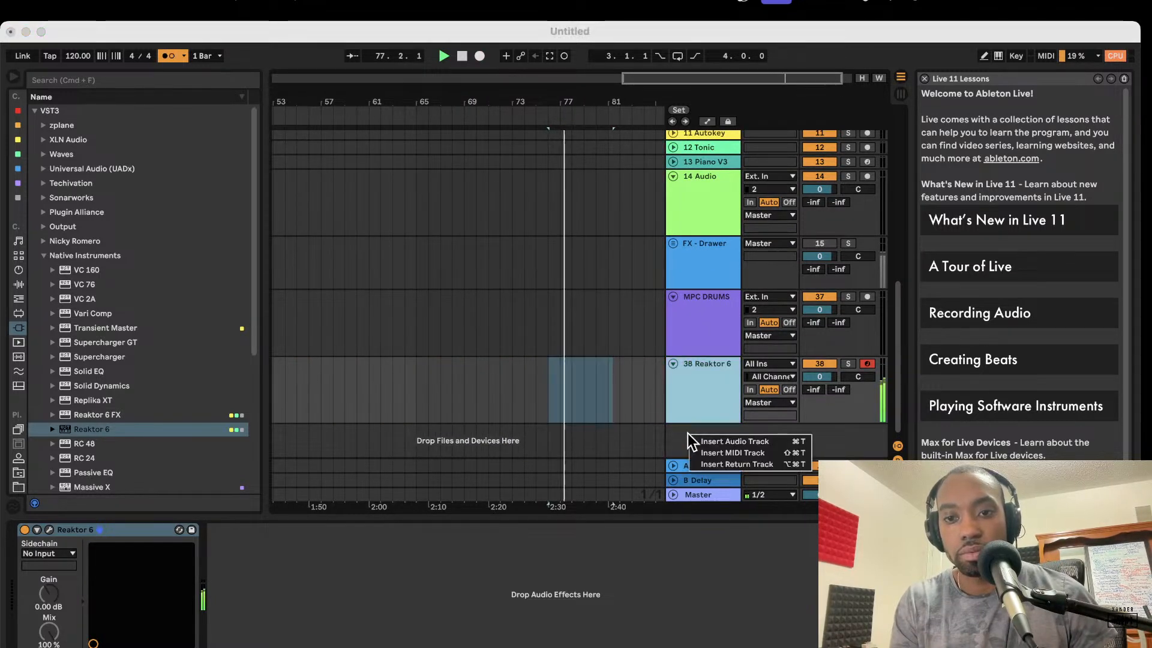
click(718, 442)
click(568, 393)
key(space)
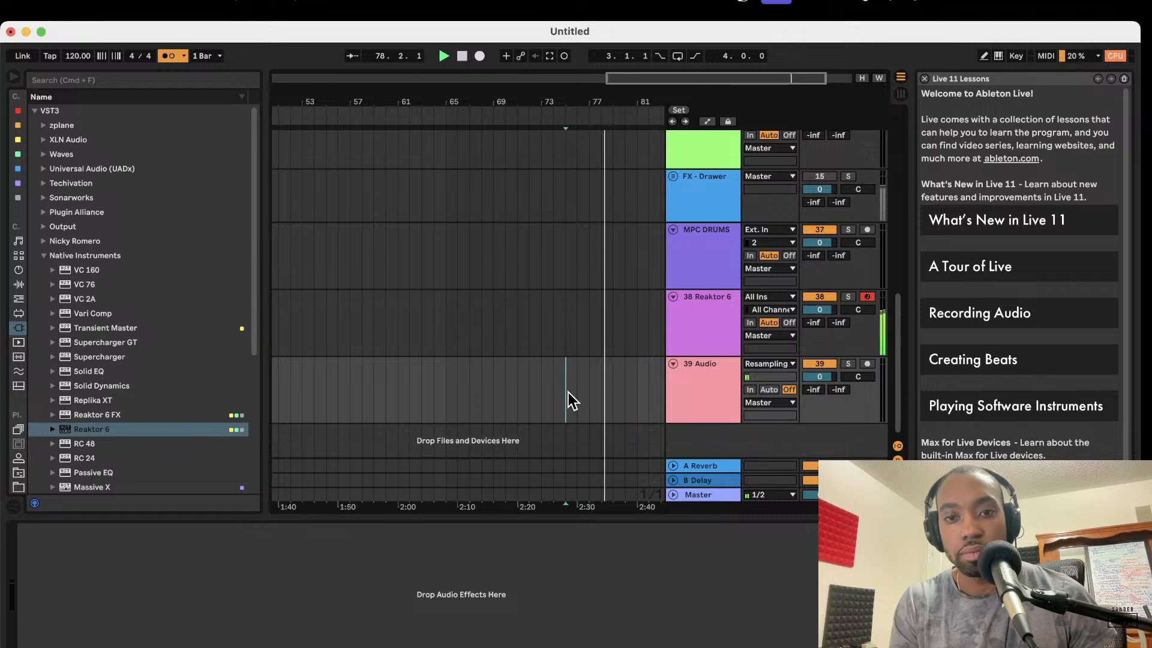
Step: Set the 39 Audio track's input to 36-Jun-6 V
drag(568, 392, 623, 398)
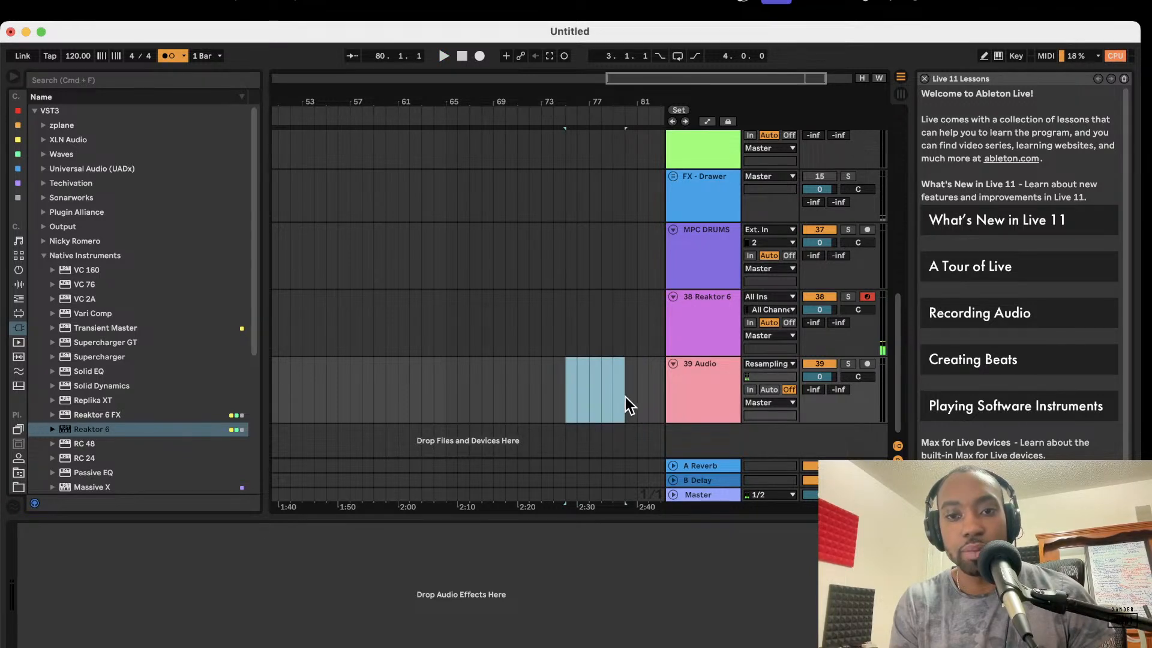
click(565, 393)
click(784, 364)
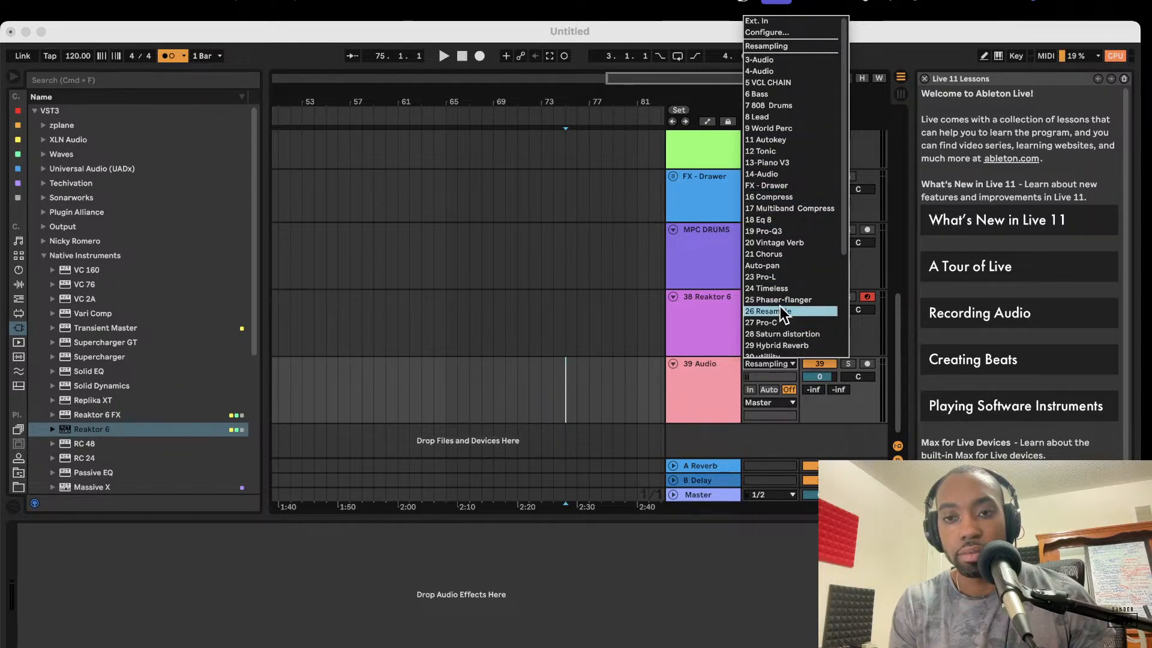
scroll(775, 334, down, 4)
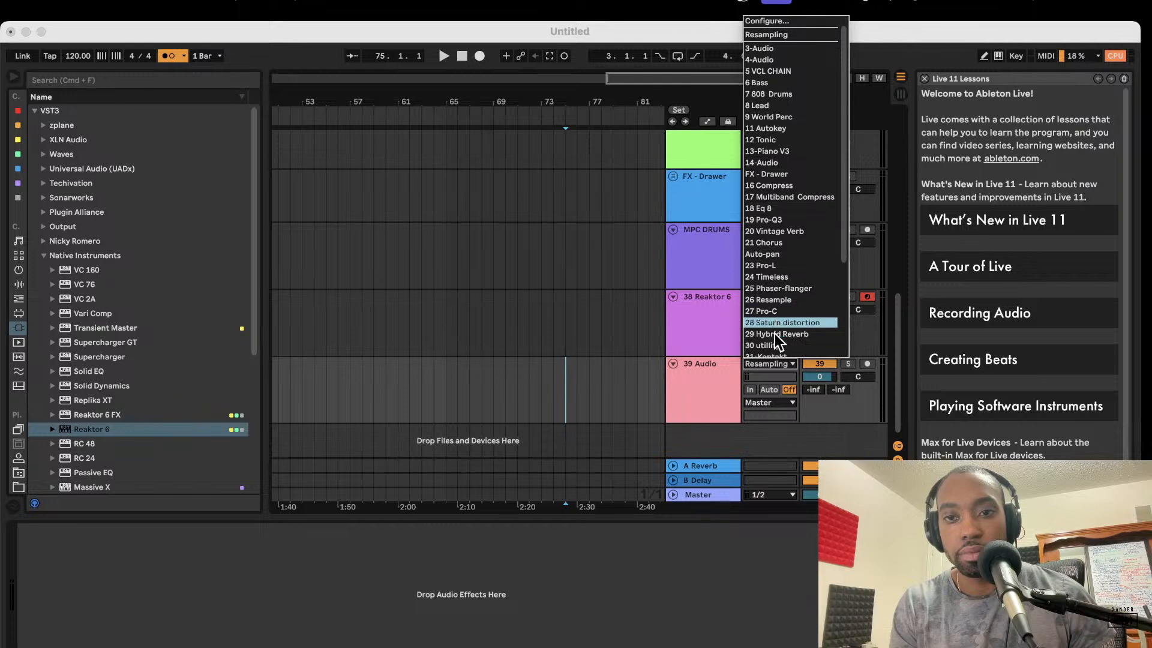
scroll(775, 334, down, 3)
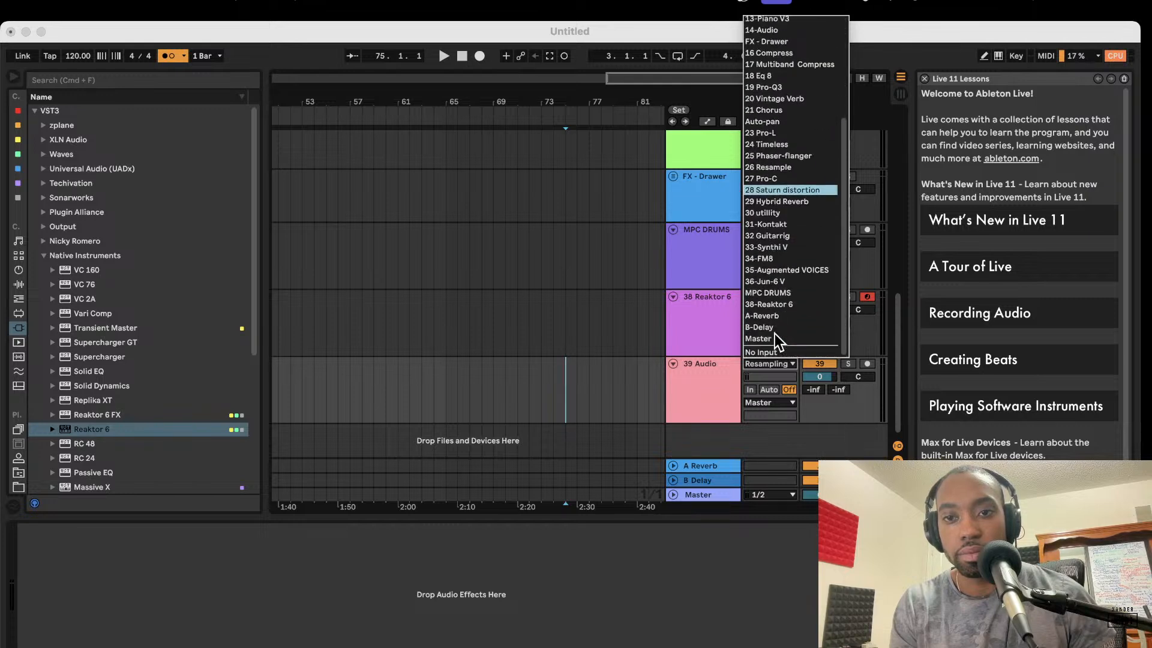
click(776, 282)
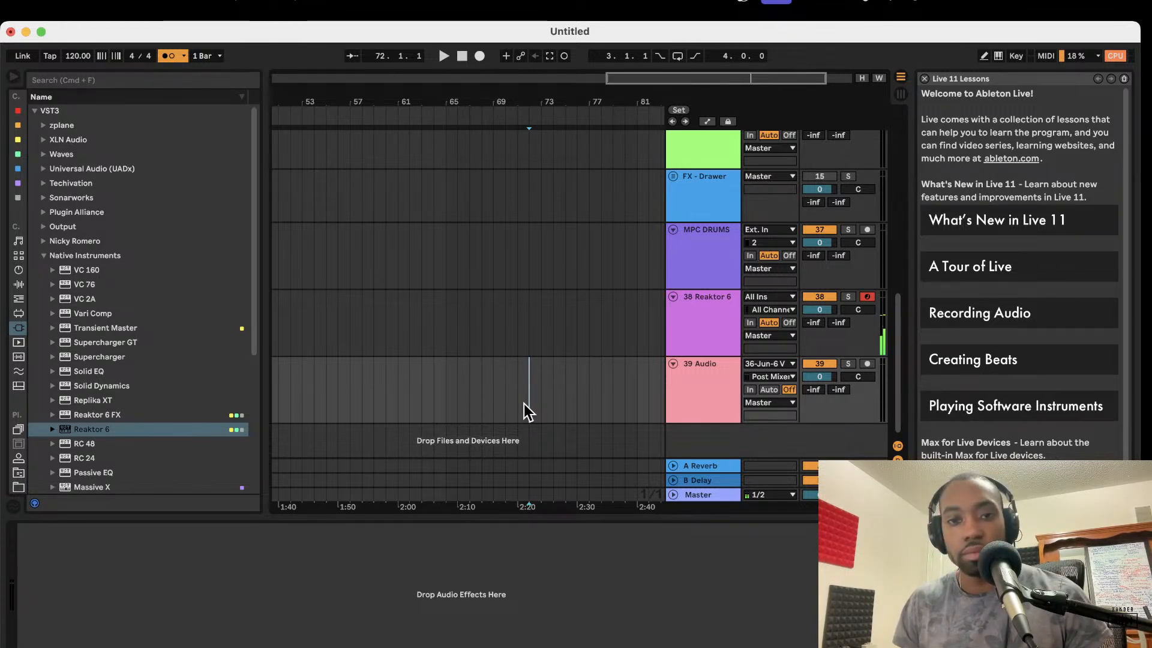
Step: Arm the 39 Audio track and record a short take on it from bar 72
key(space)
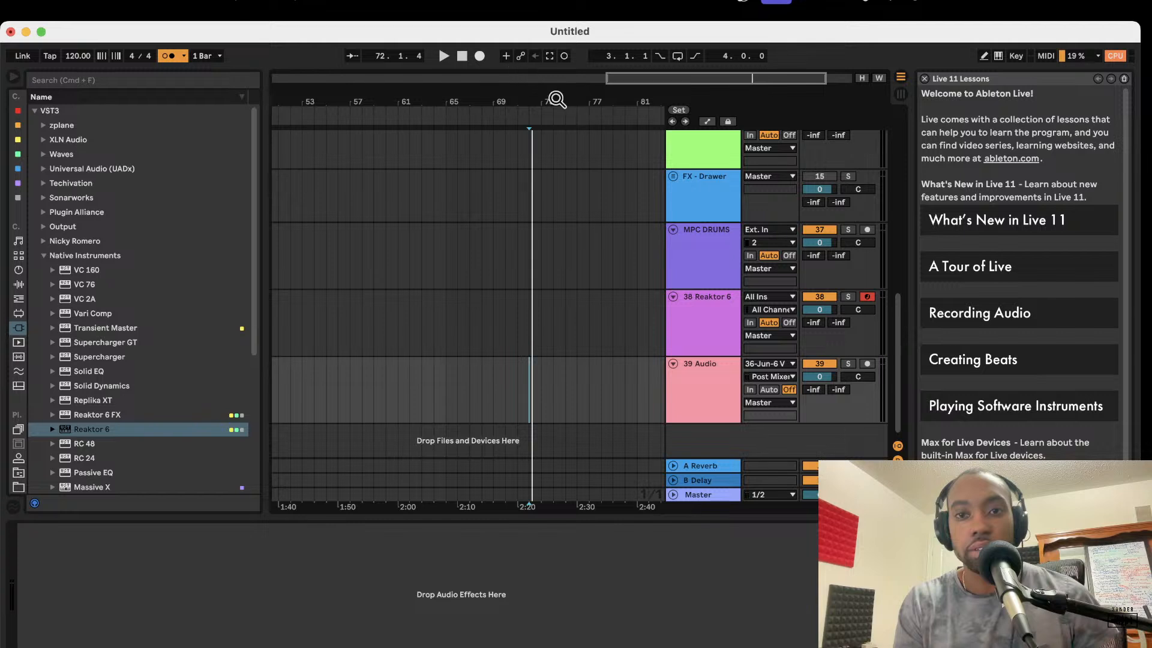
click(868, 363)
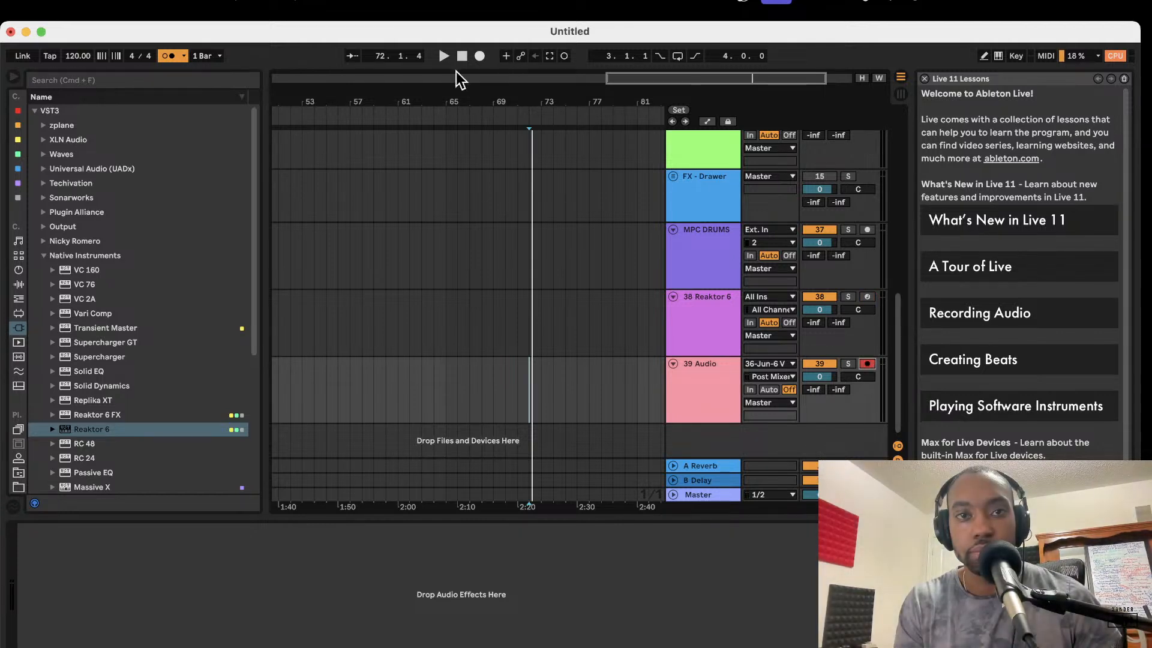
click(480, 57)
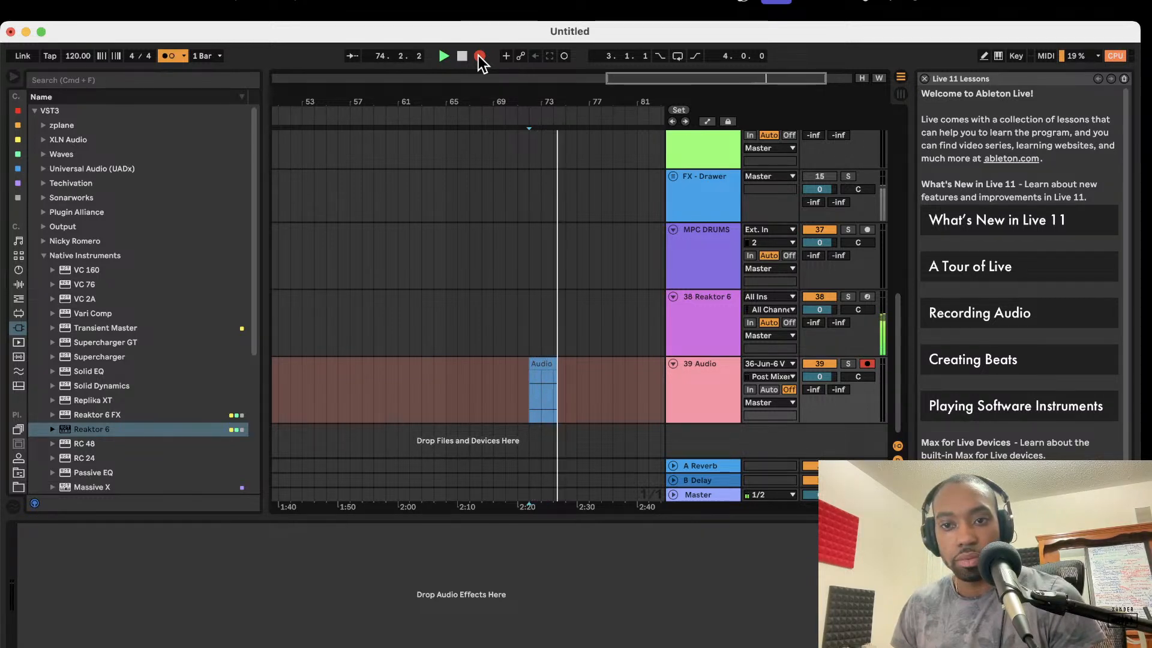
click(480, 57)
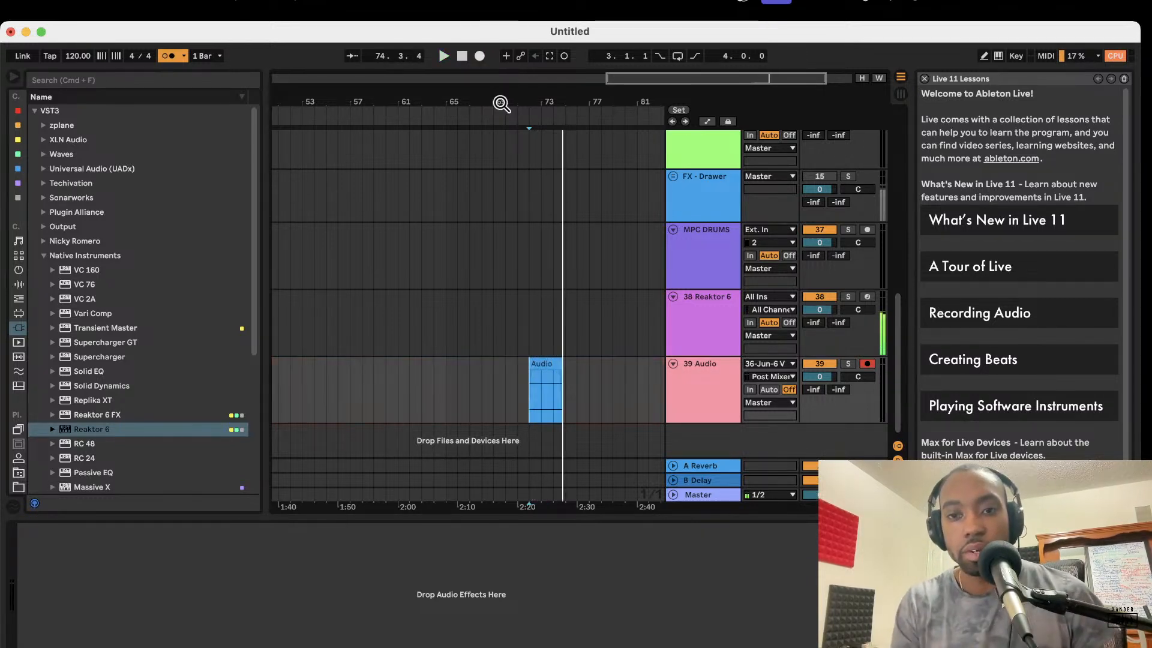
Step: Set the 39 Audio track's input to 38-Reaktor 6 and delete the empty take from that track
click(783, 367)
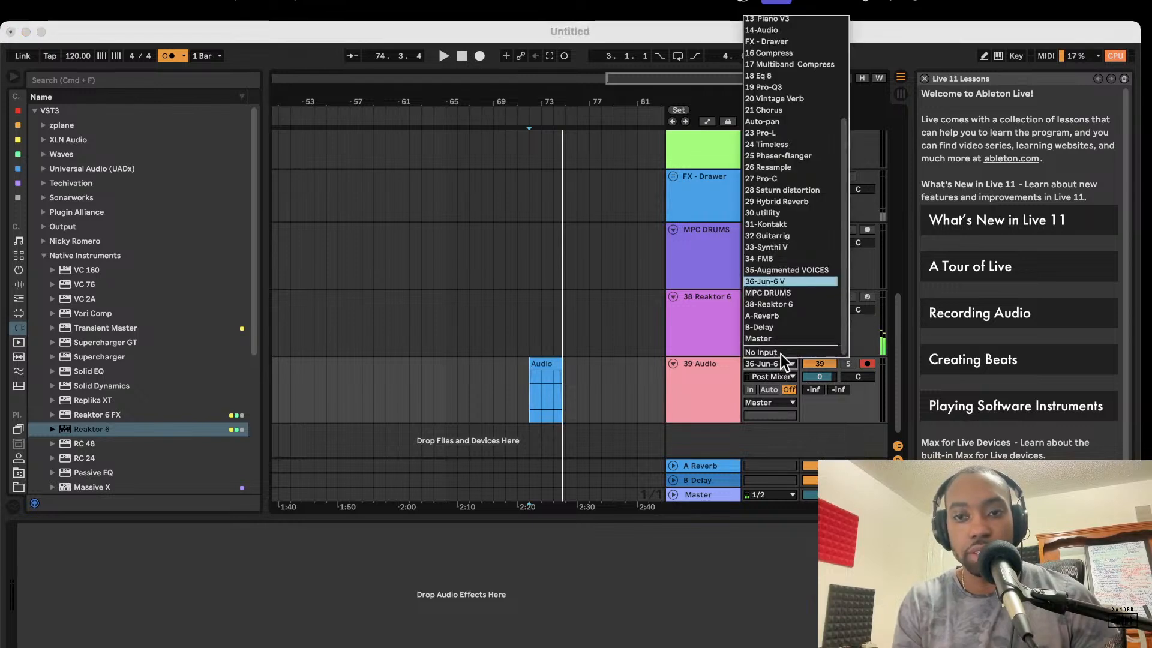
click(791, 306)
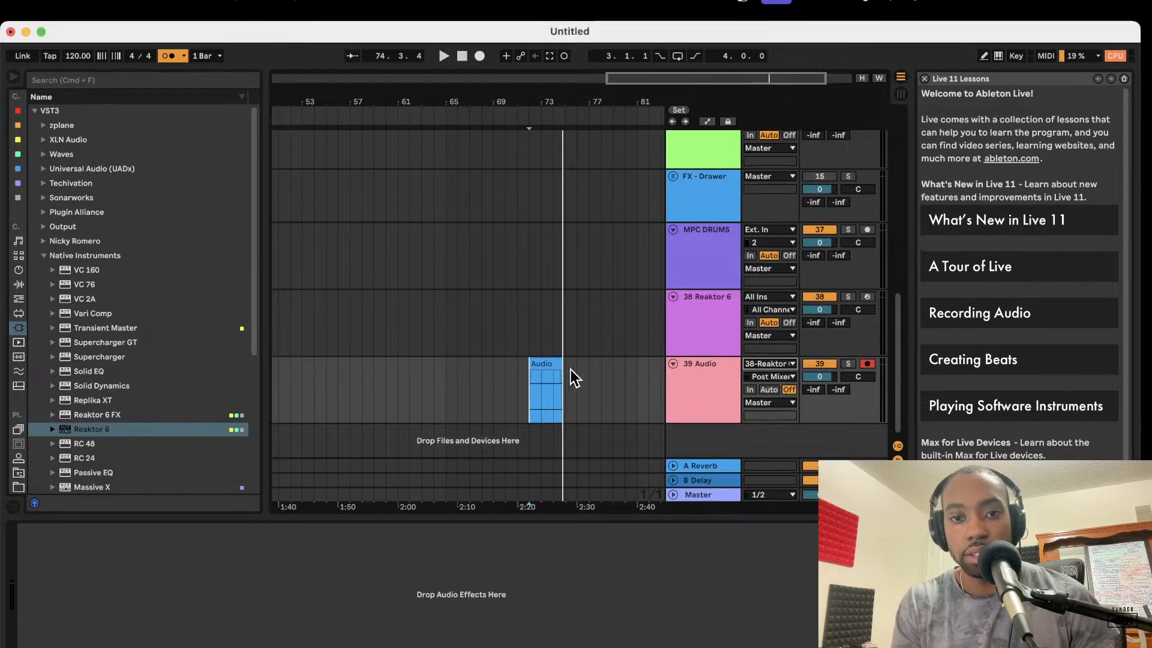
click(555, 364)
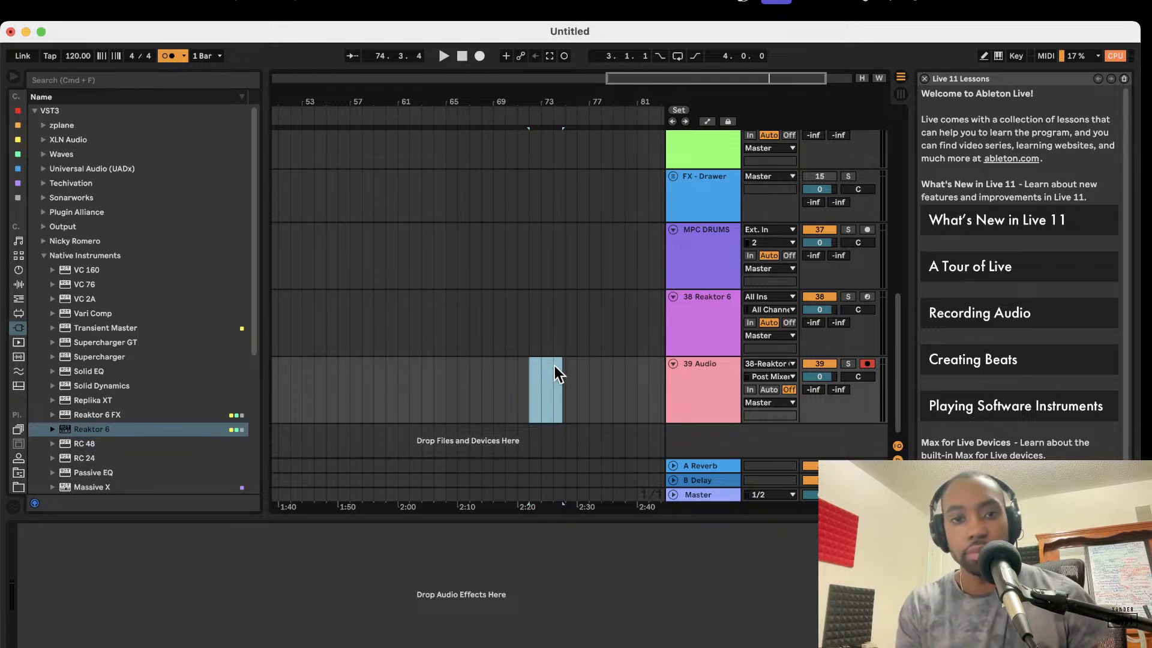
key(Delete)
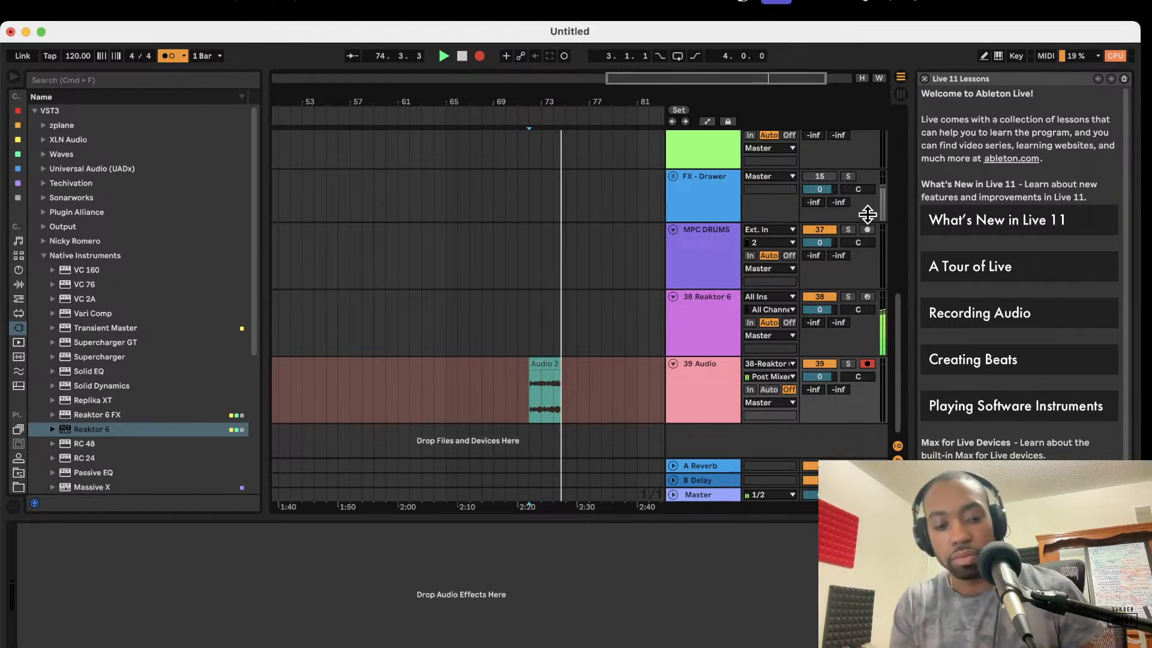
Step: Arm the 38 Reaktor 6 and 39 Audio tracks together, record on both until bar 88, and stop
click(869, 296)
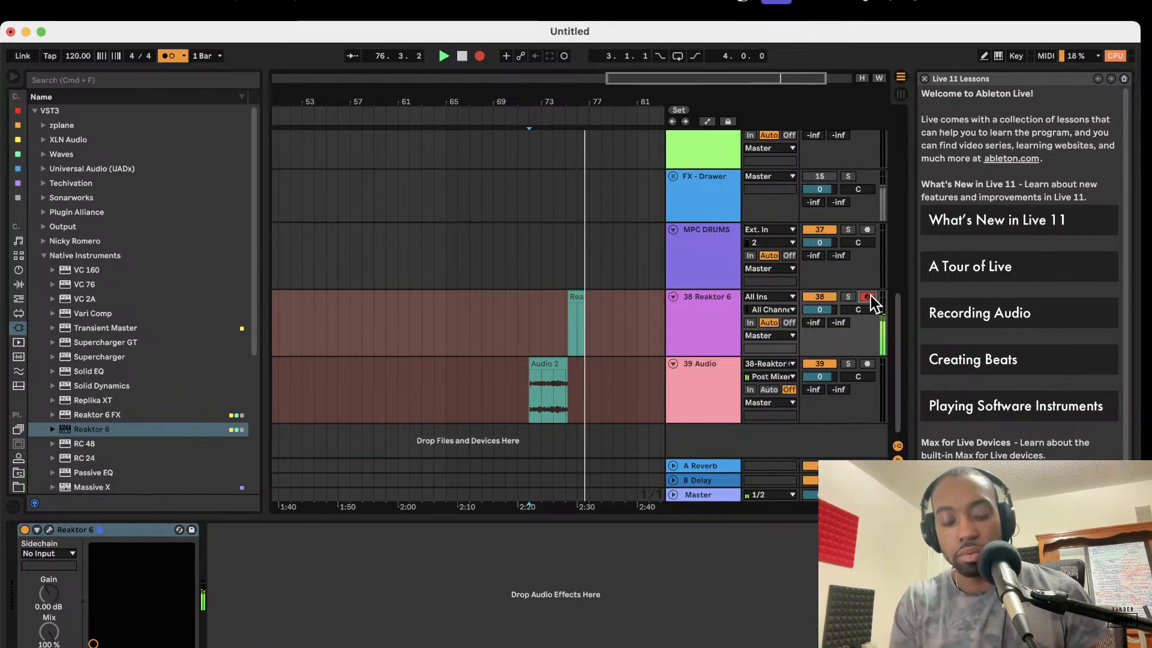
click(869, 365)
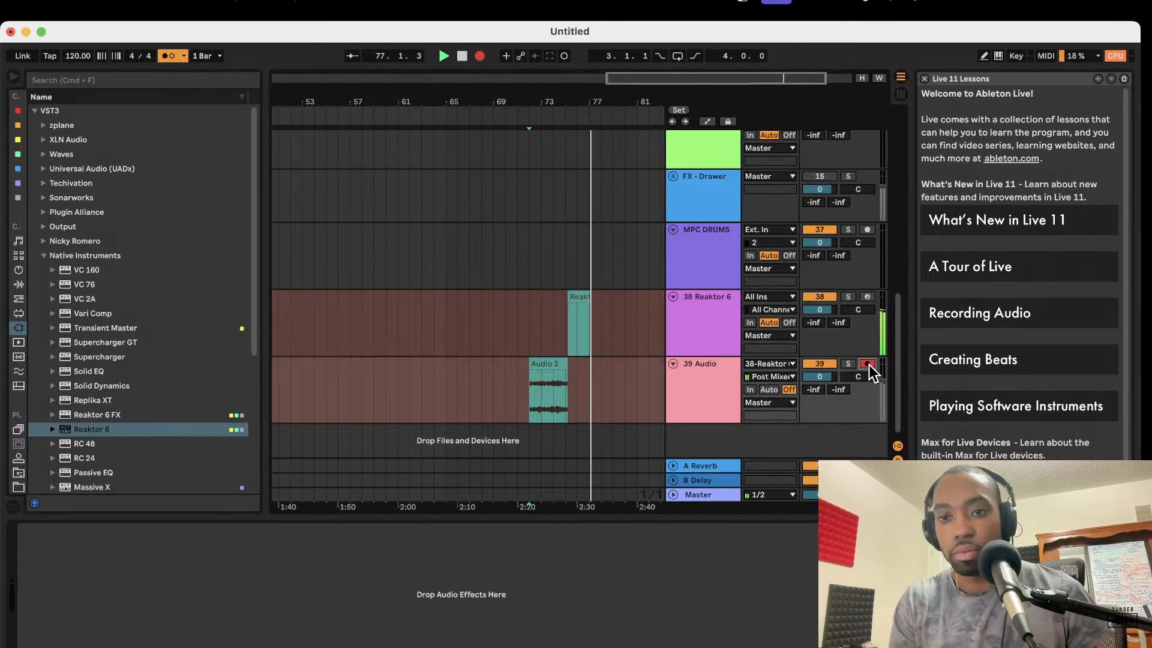
super+click(867, 297)
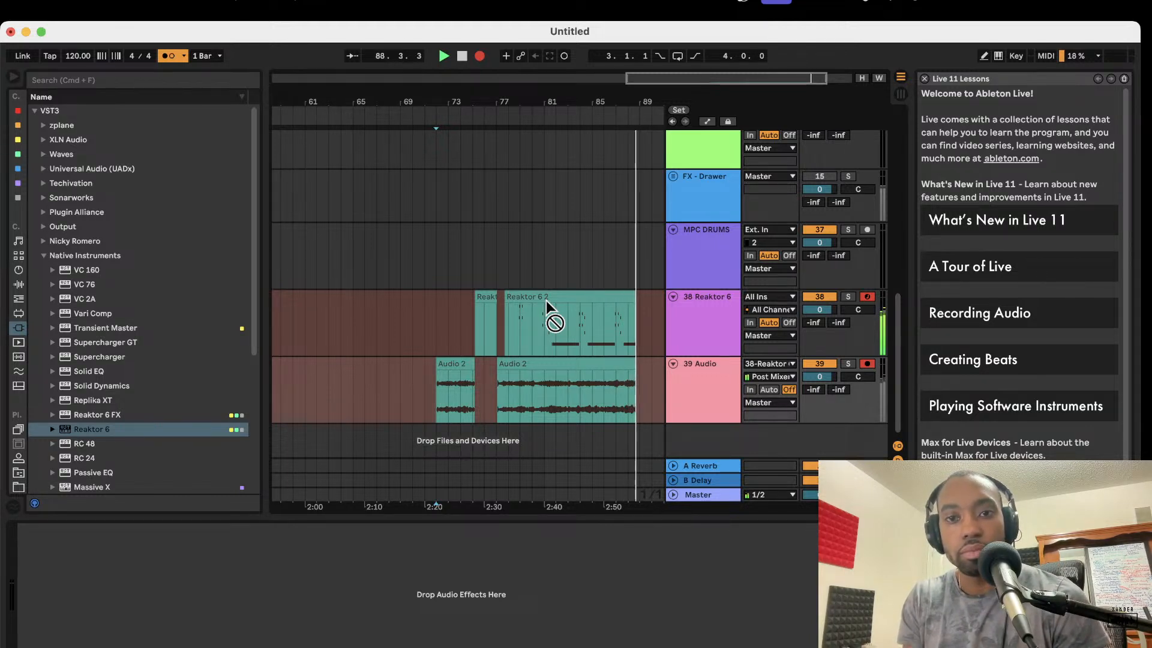
key(F9)
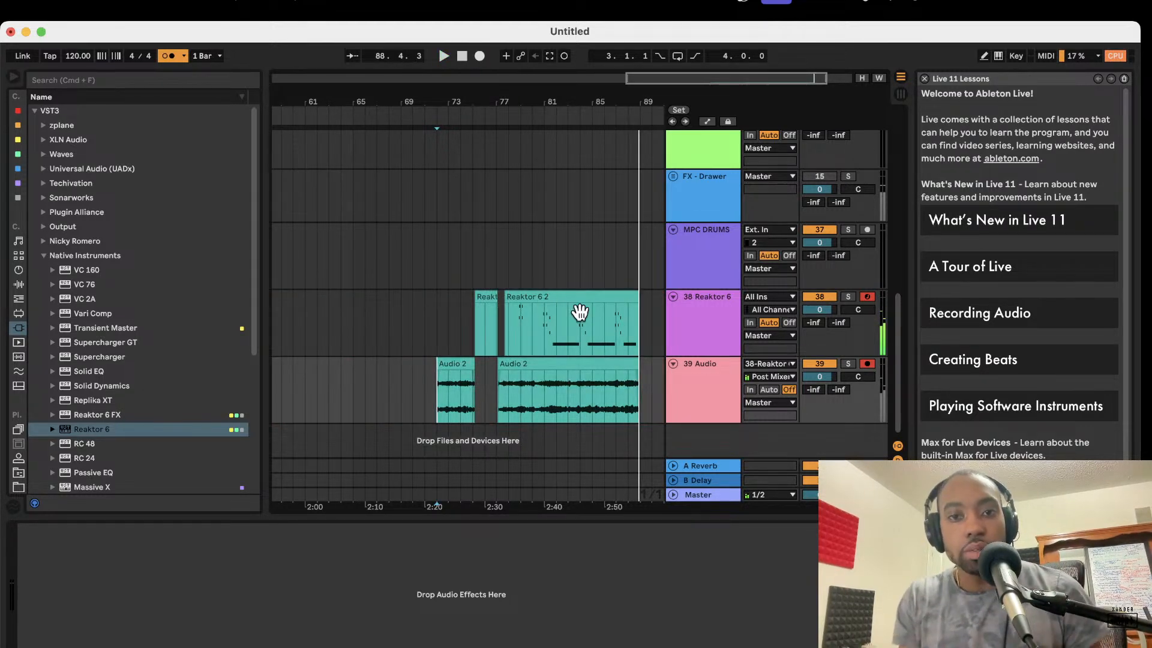
Step: Delete the short first clips on the 38 Reaktor 6 and 39 Audio tracks
click(485, 298)
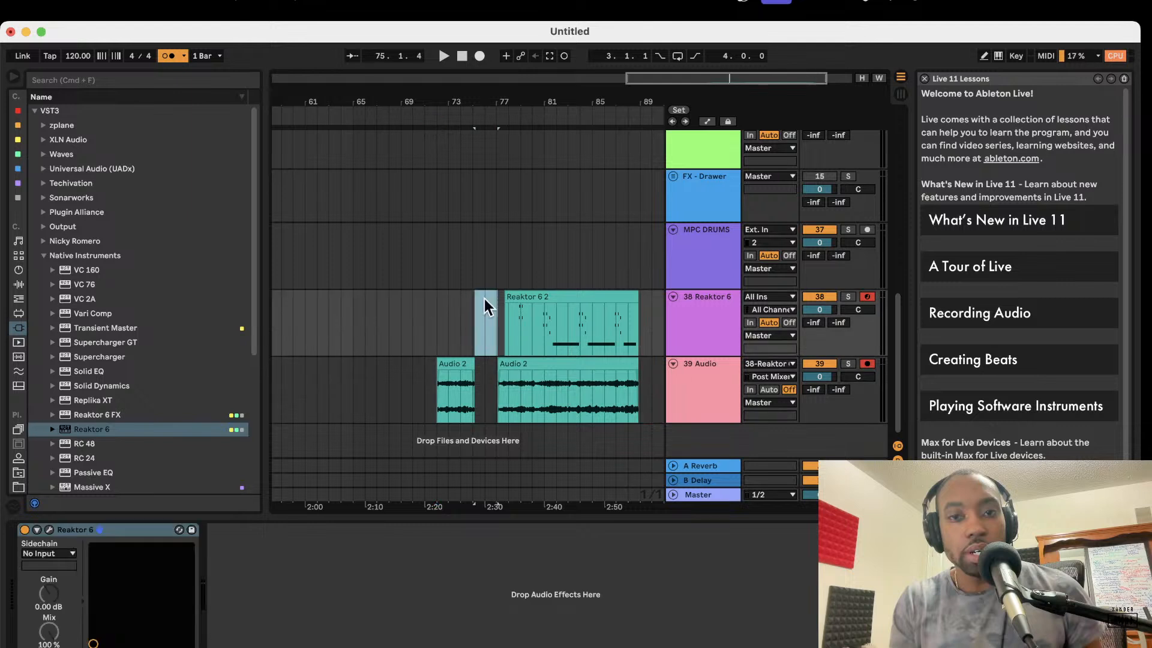
key(Delete)
click(454, 361)
Step: Start playback and deactivate the Reaktor 6 device on track 38 to hear only the recorded audio
key(space)
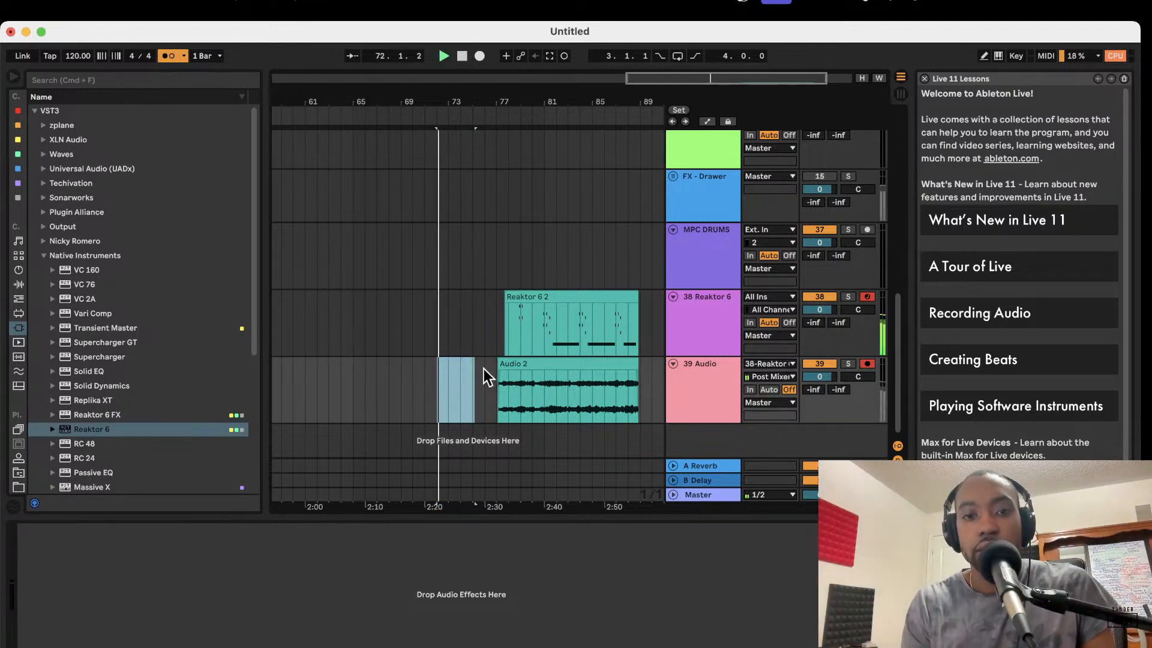
click(838, 306)
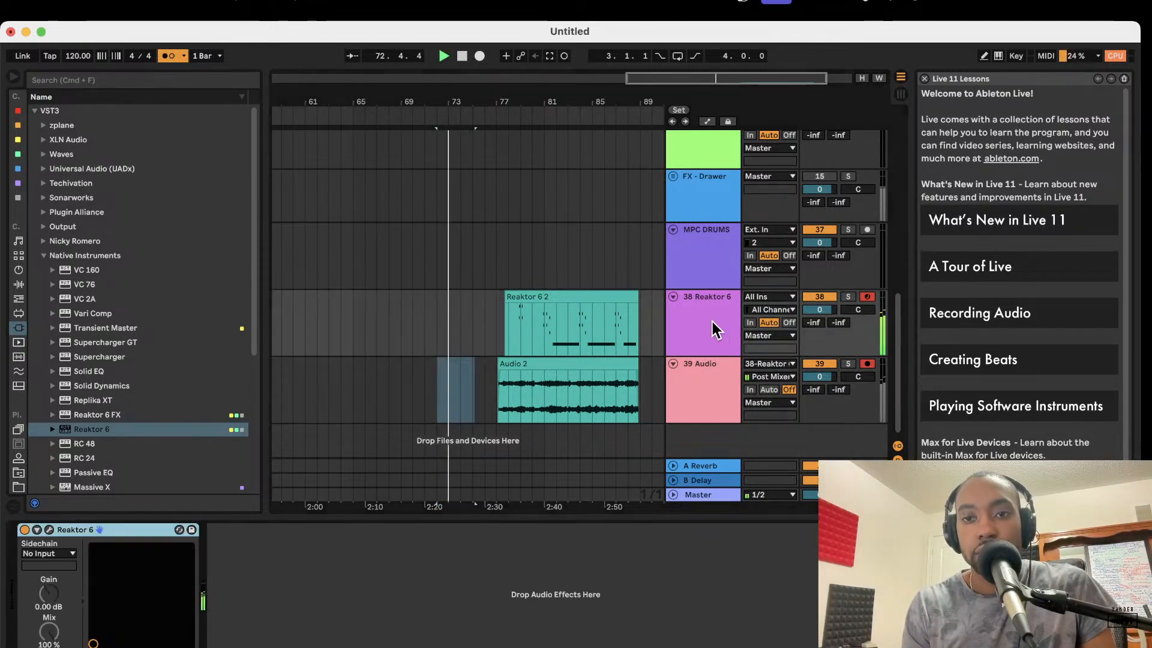
click(24, 529)
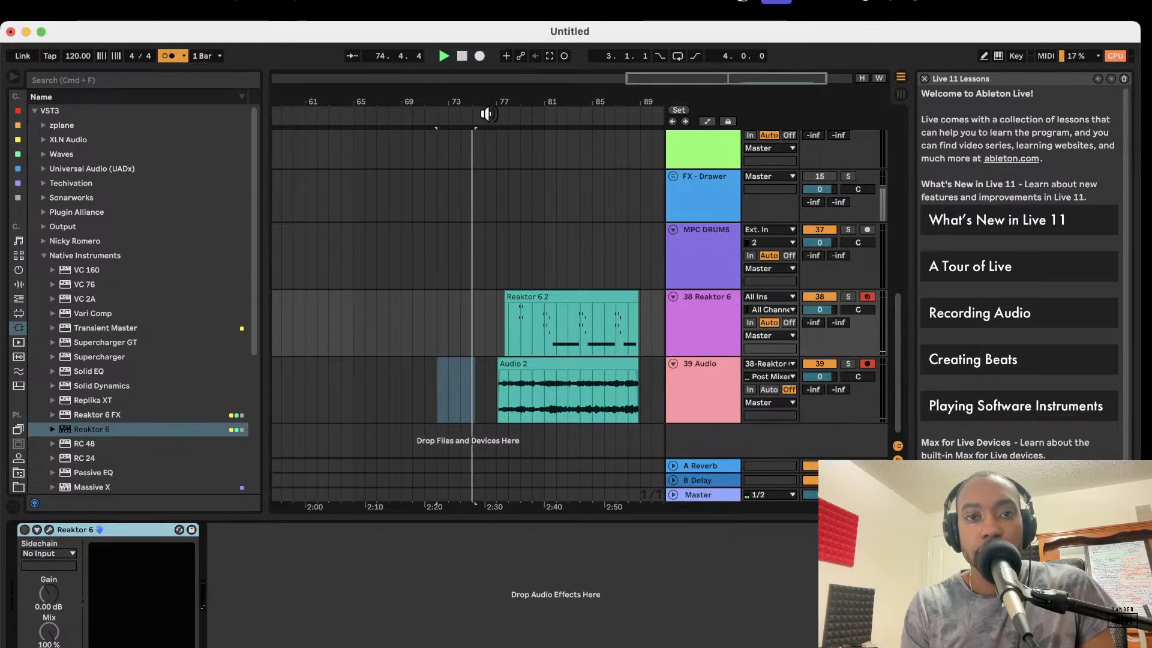
click(482, 108)
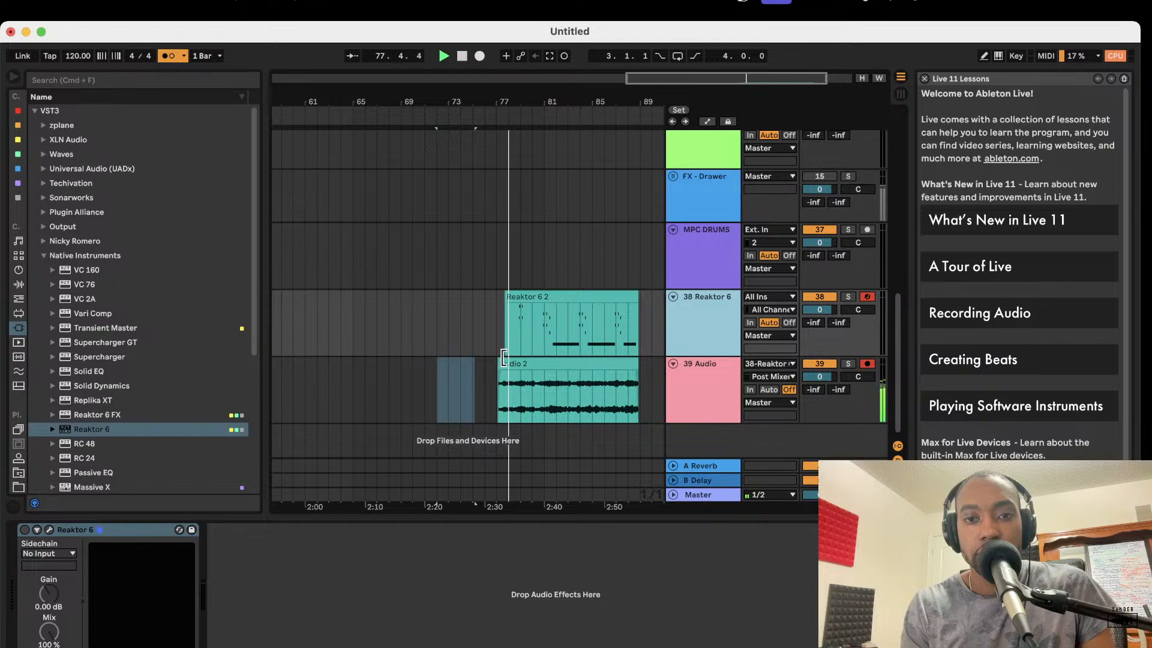
Step: Move the Audio 2 clip to bar 78 and the Reaktor 6 2 clip to bar 80, undoing the stray edit
drag(504, 359, 519, 362)
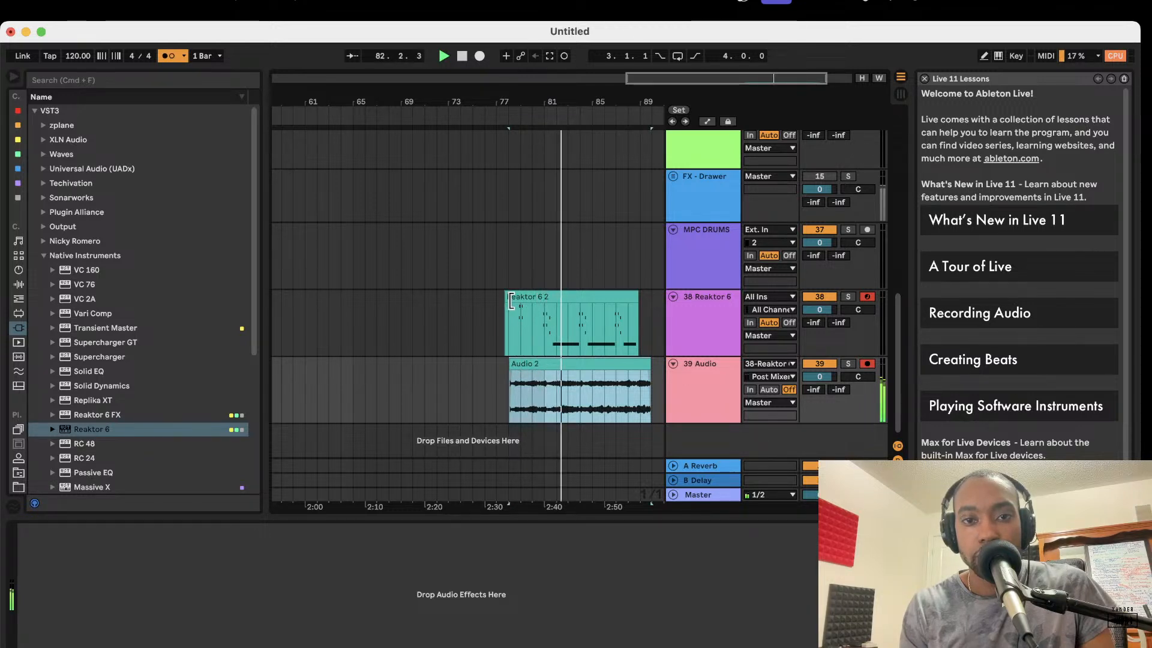
drag(512, 299, 556, 290)
scroll(567, 327, up, 5)
key(space)
key(space)
key(space)
key(super+z)
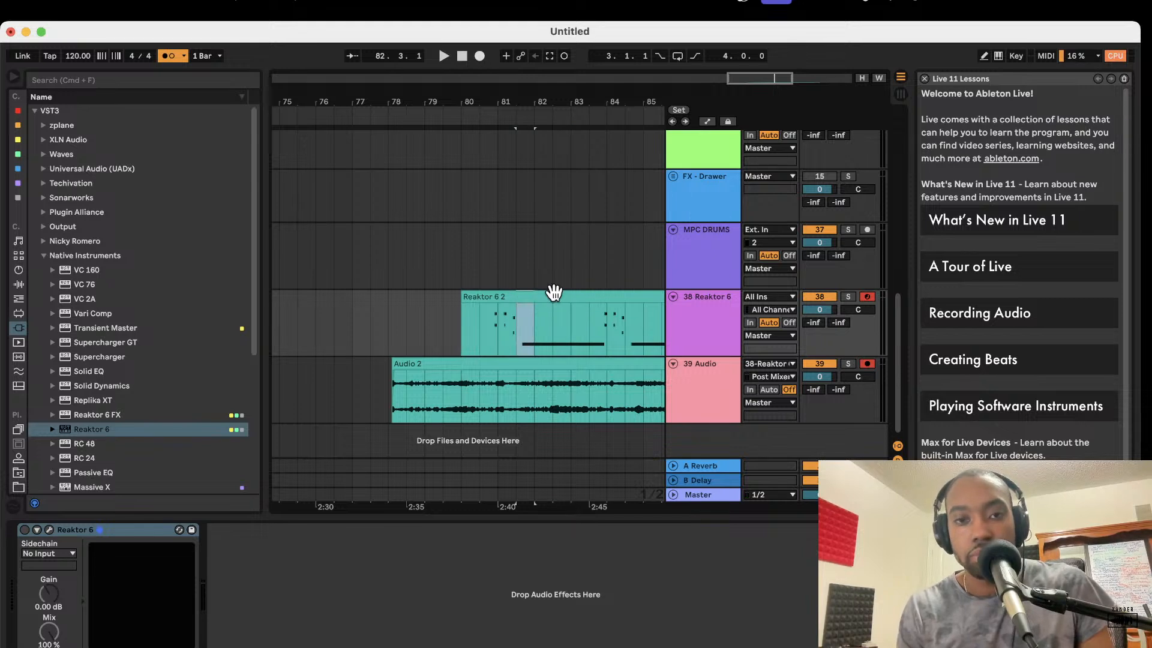
click(570, 252)
key(space)
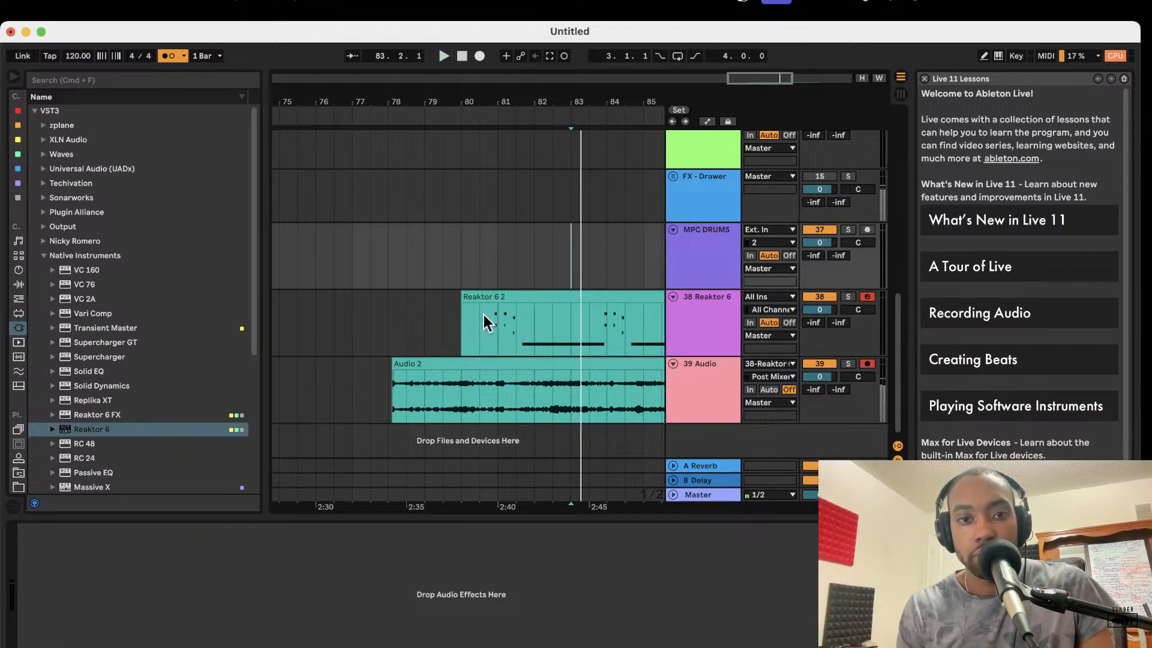
Step: Trim the start of the Audio 2 clip to 78.3 and play from there
click(396, 364)
drag(396, 364, 411, 363)
key(space)
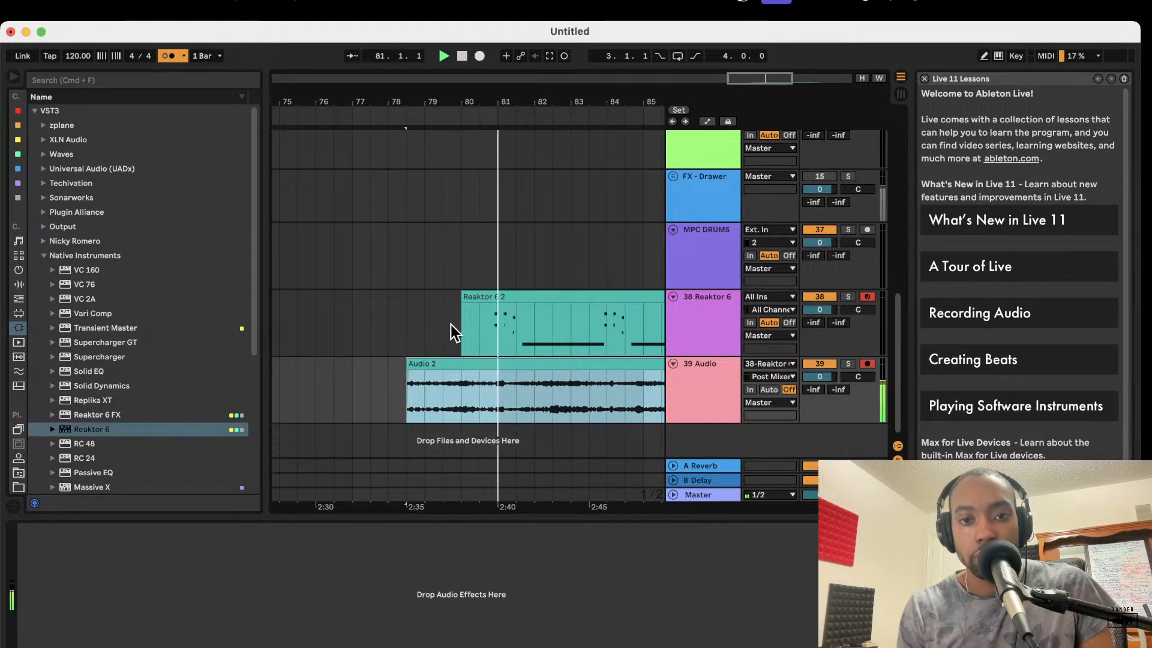
Step: Move the Reaktor 6 2 clip earlier and trim its start to 78.3, flush with the Audio 2 clip
click(498, 299)
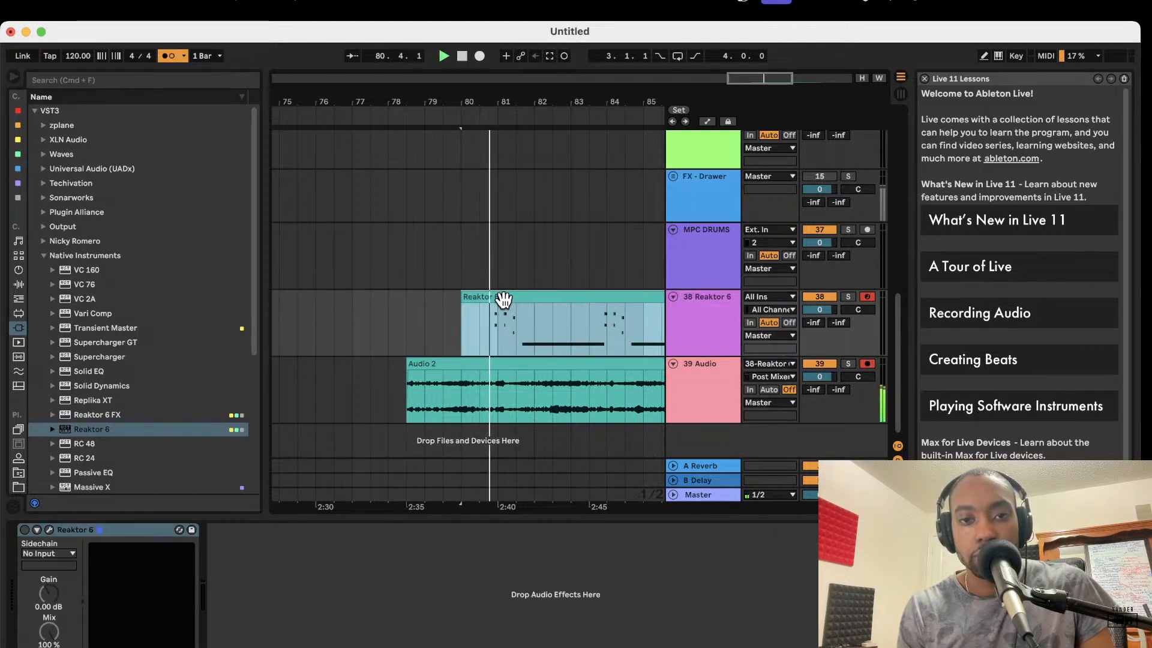
drag(499, 300, 423, 299)
key(space)
click(400, 334)
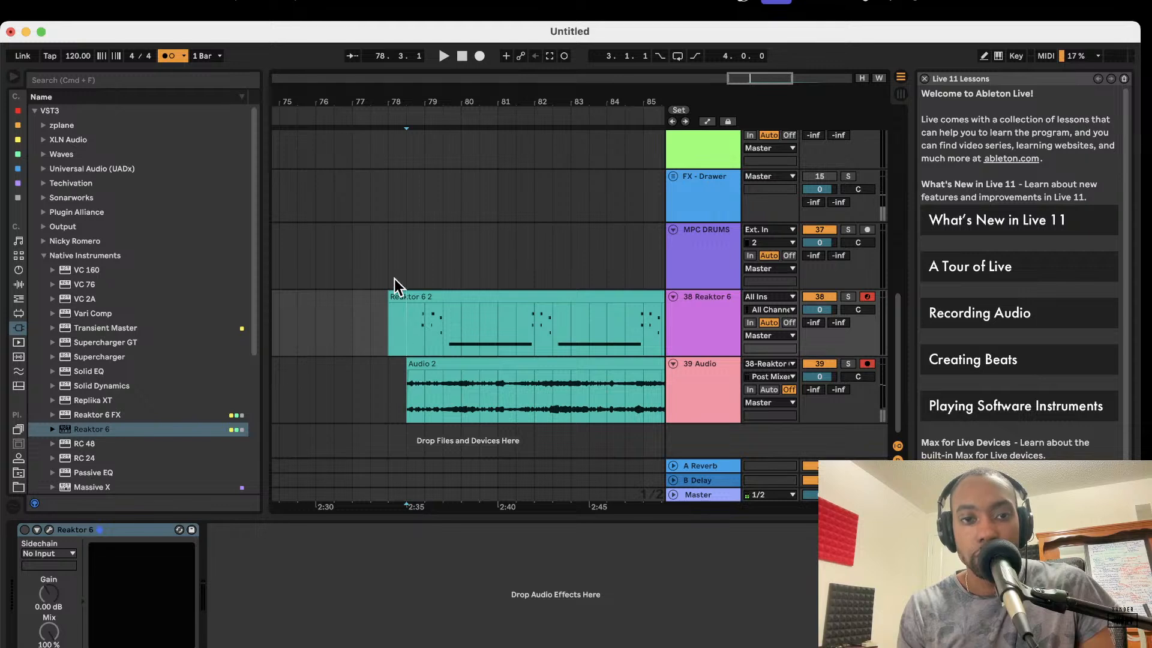
drag(388, 293, 408, 295)
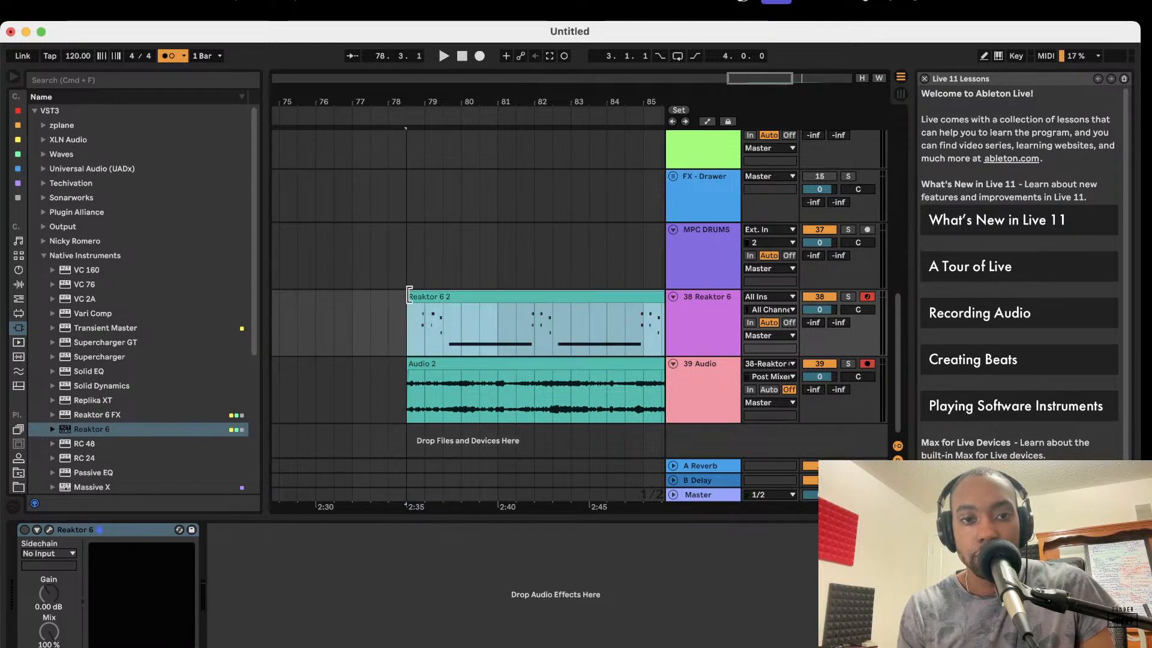
Step: Play the aligned clips and turn off the metronome
key(space)
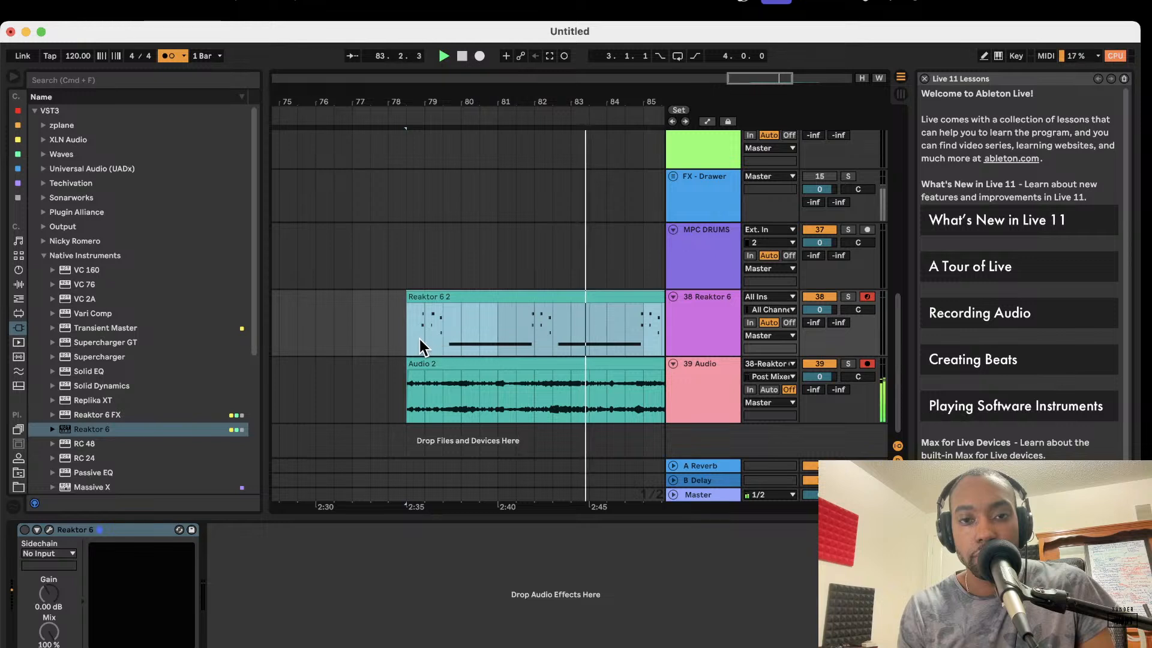
click(167, 55)
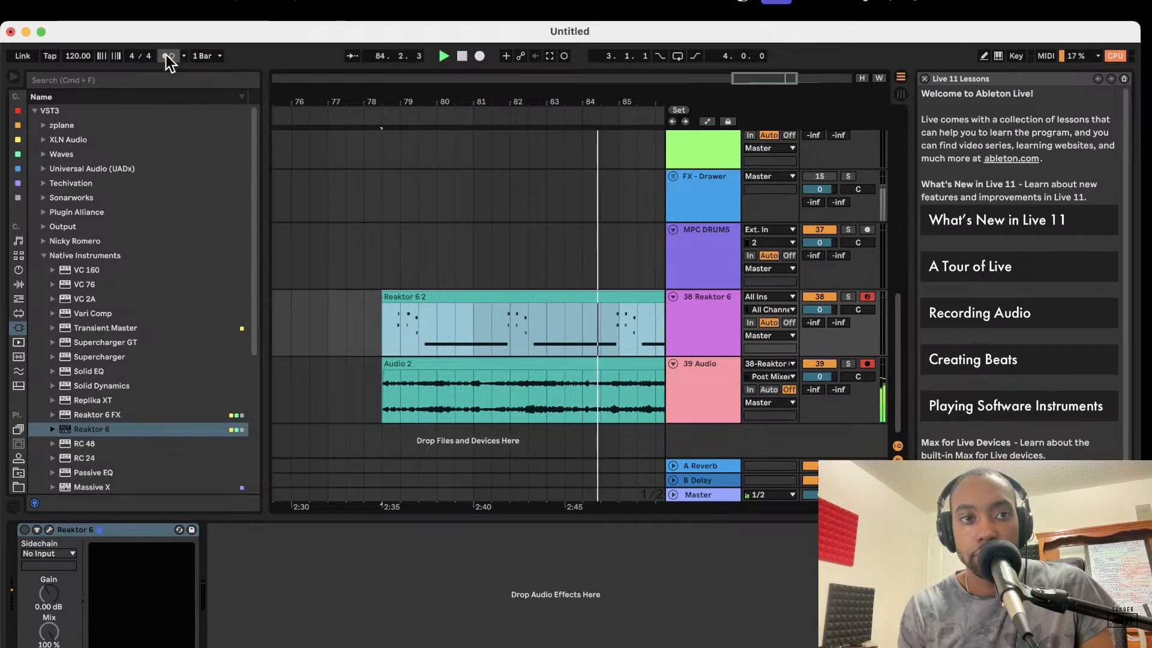
Step: Extend the end of the Reaktor 6 2 clip to bar 87
scroll(394, 215, right, 1)
scroll(395, 215, down, 2)
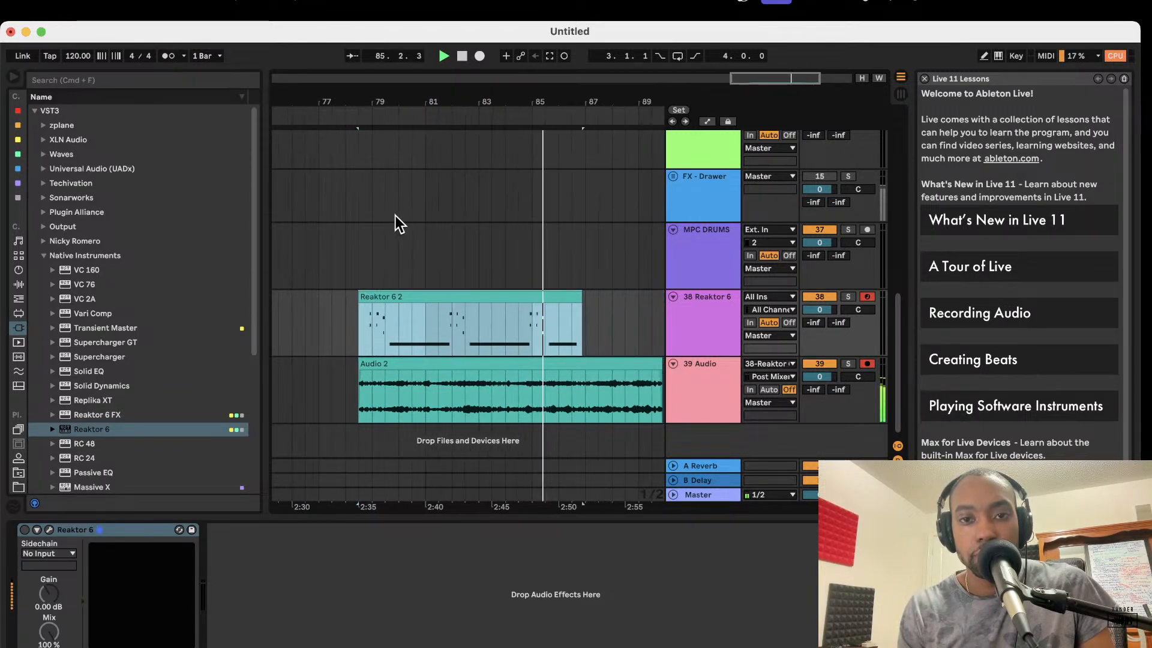
click(454, 322)
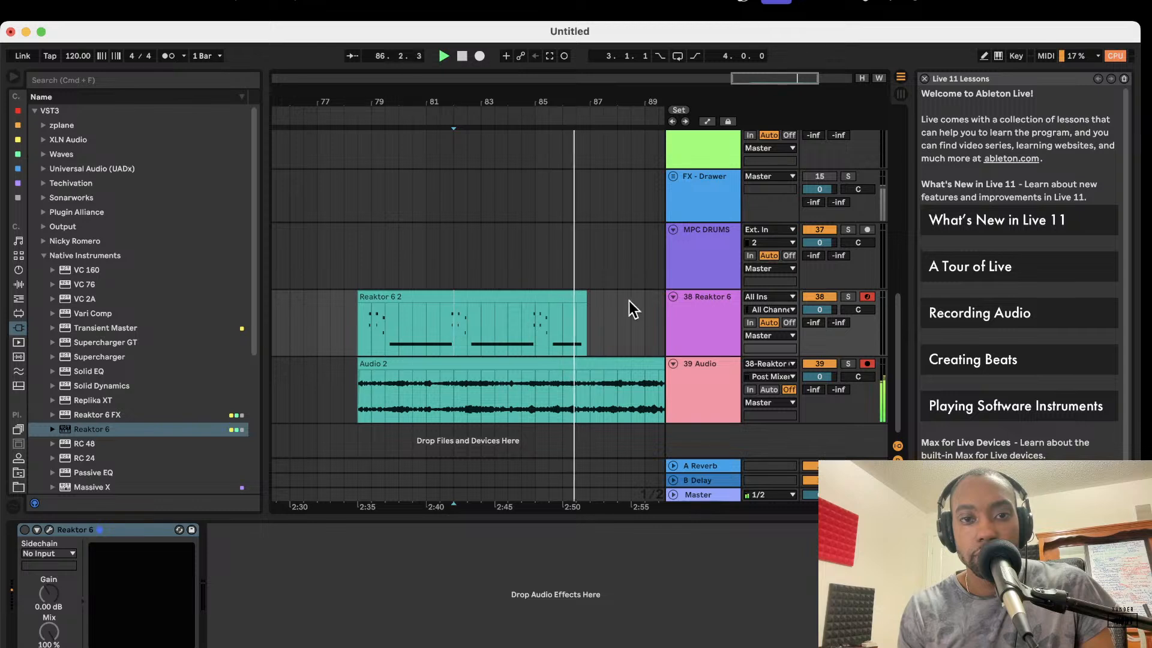
click(581, 294)
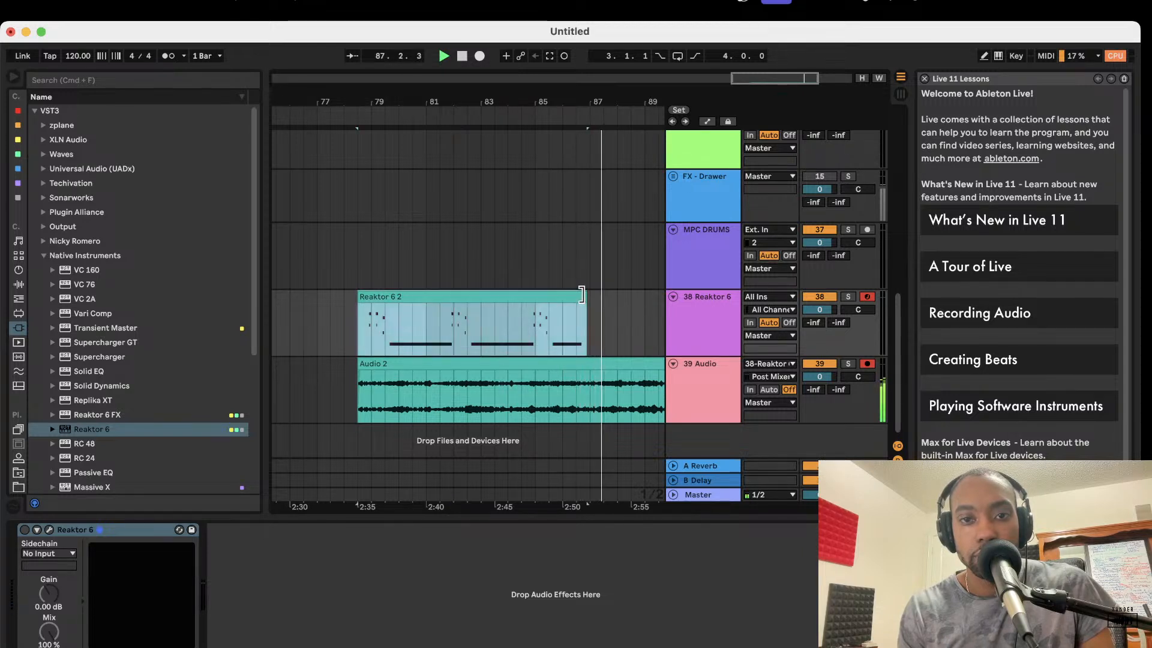
drag(582, 295, 586, 293)
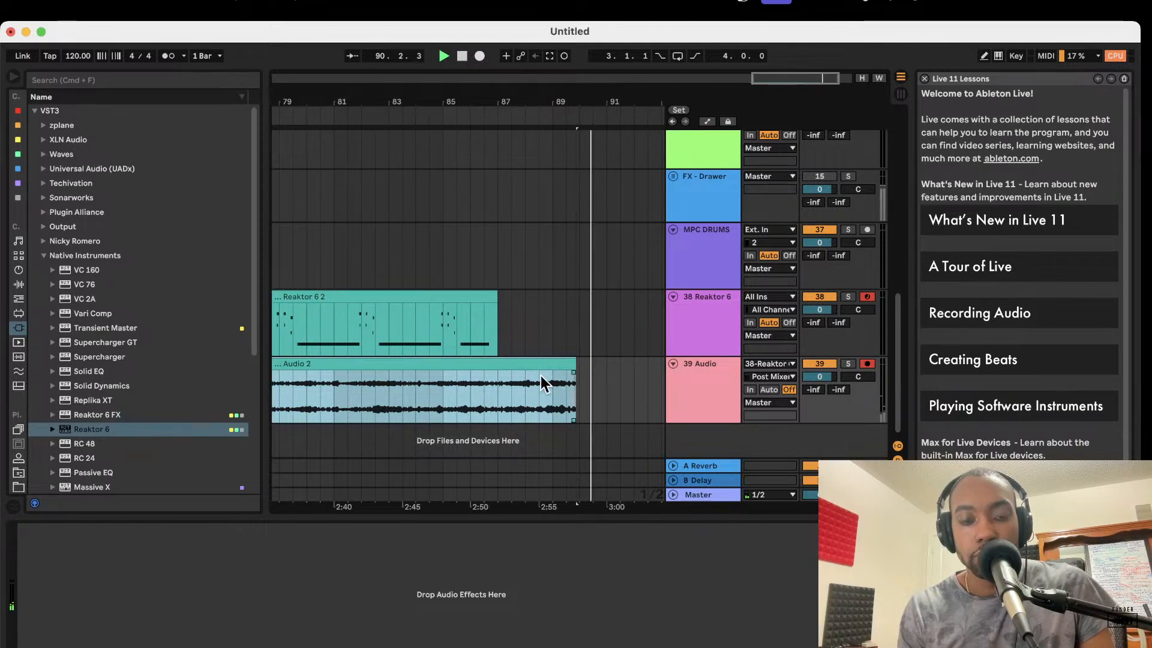
Step: Trim the start of the Audio 2 clip to bar 82 and play from there
click(456, 380)
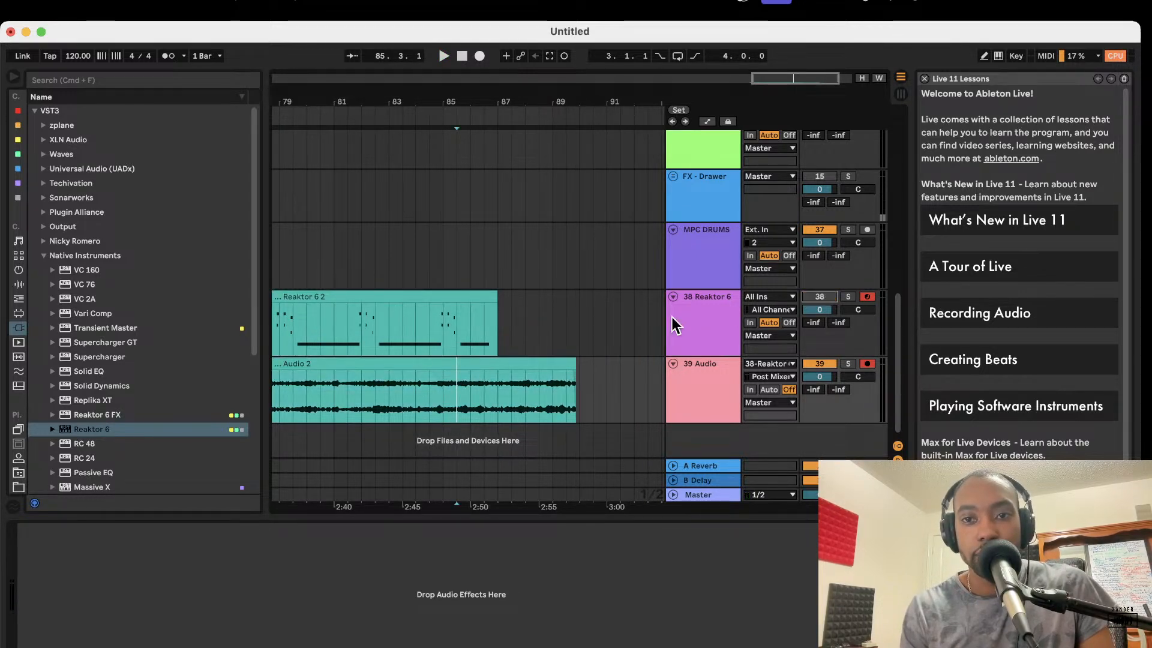
key(space)
scroll(414, 362, left, 3)
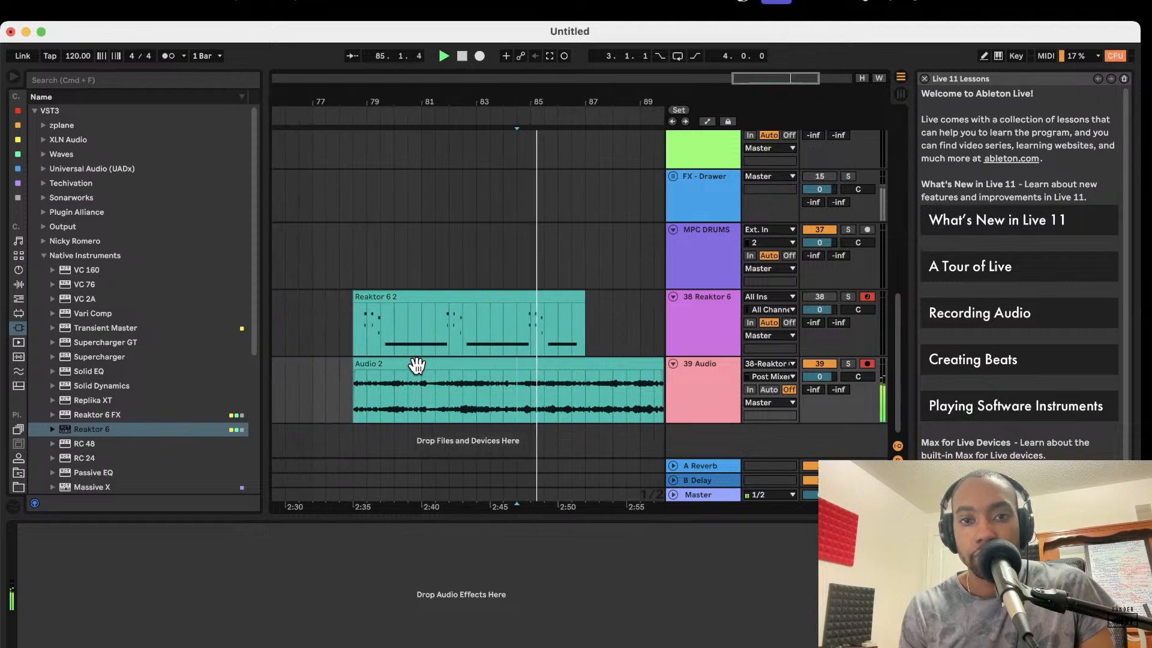
drag(352, 360, 455, 335)
key(space)
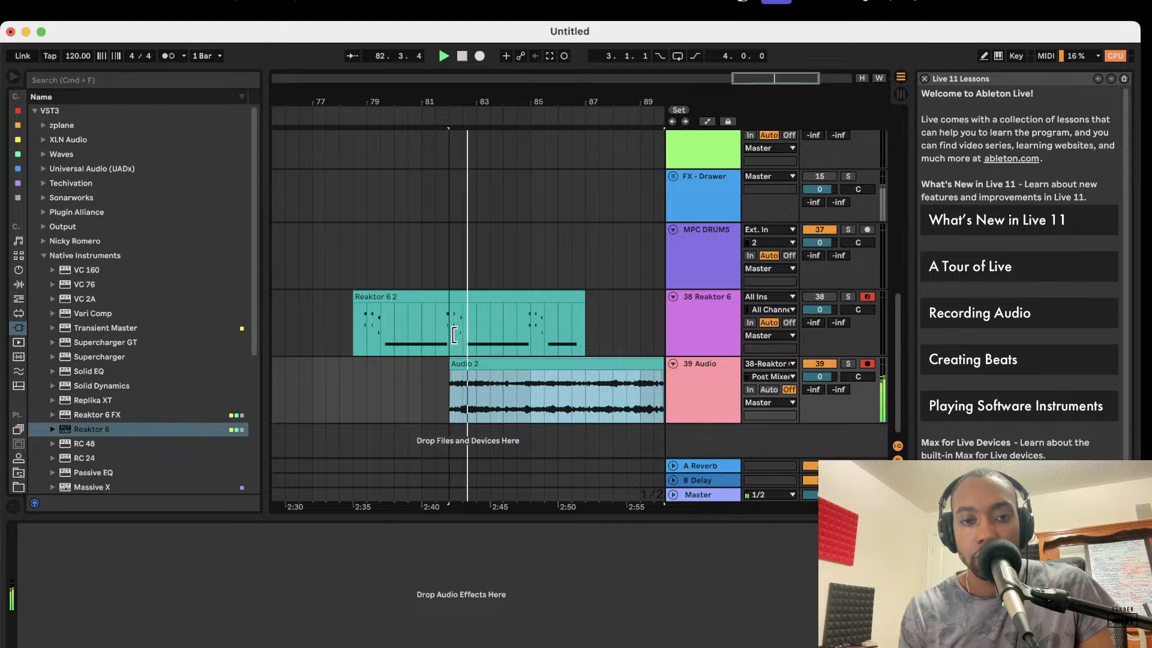
Step: Collapse the Reaktor 6 track in the arrangement
click(686, 369)
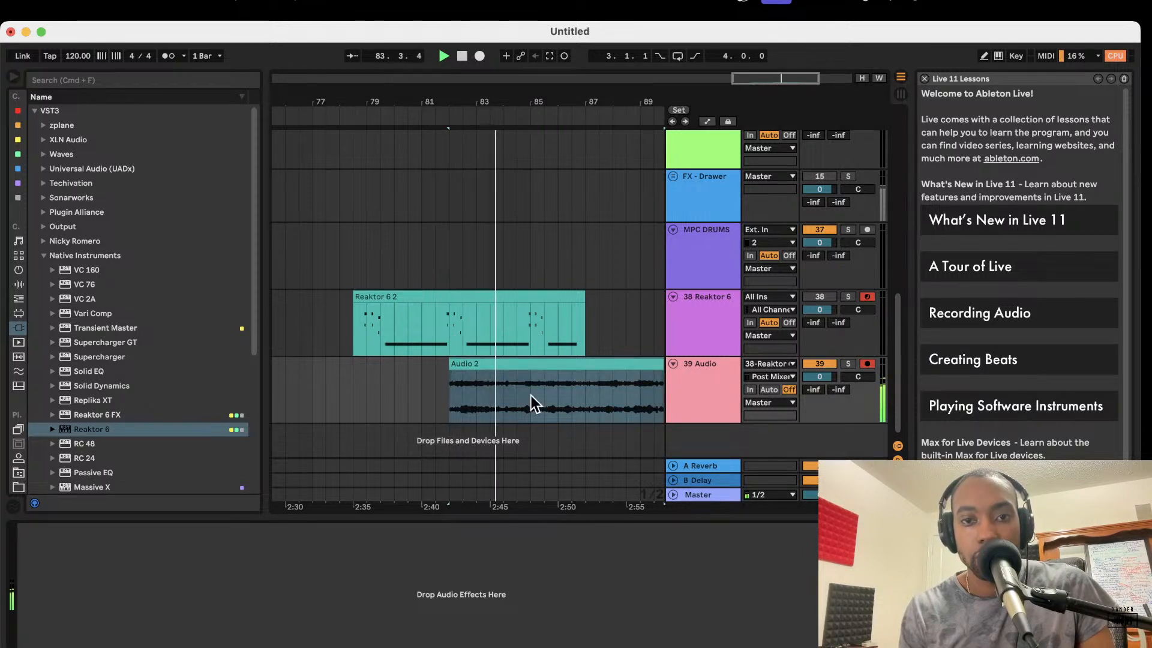
click(674, 297)
click(548, 314)
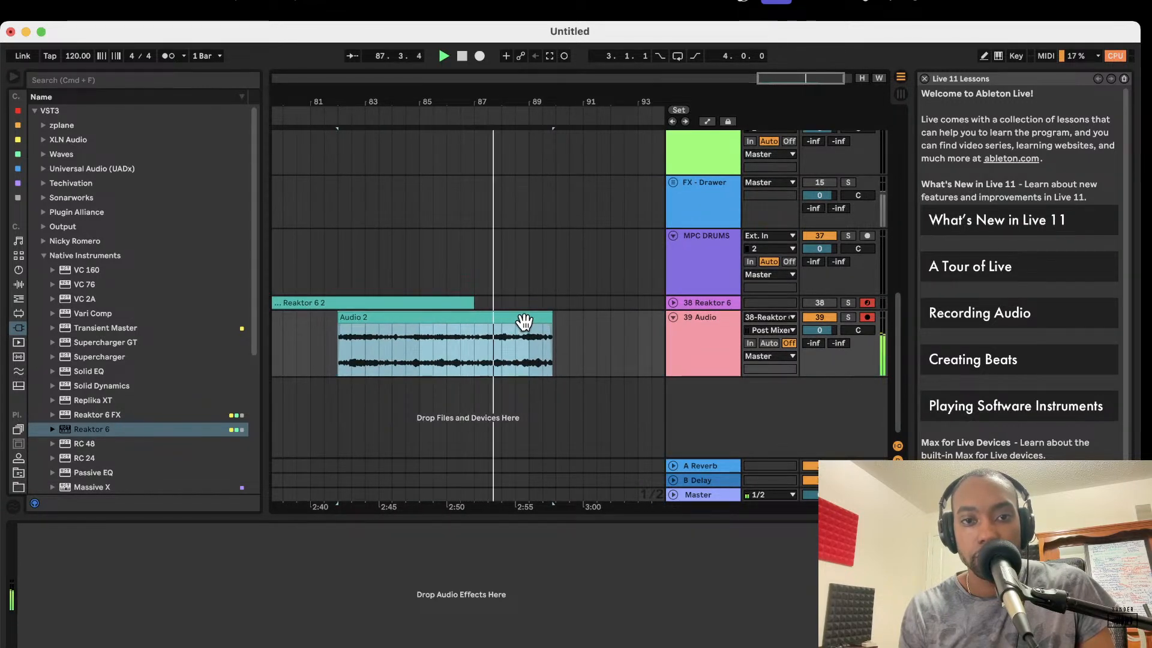
Step: Trim the end of the Audio 2 clip to bar 88 and loop playback over the clip
drag(542, 312, 500, 316)
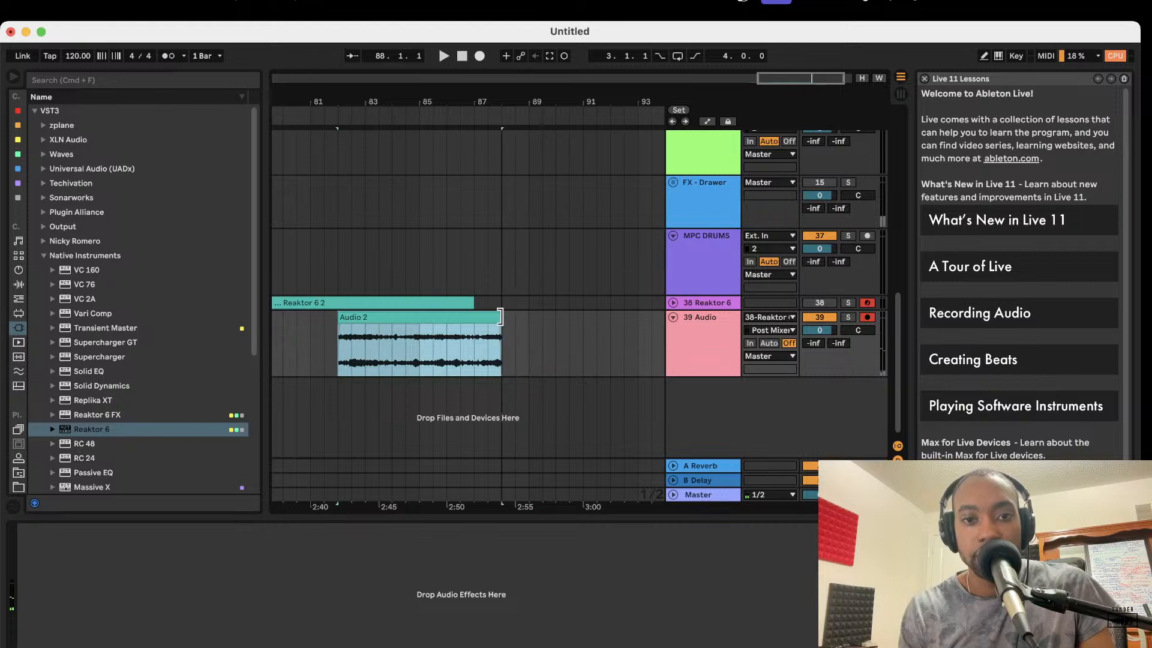
key(super+l)
key(space)
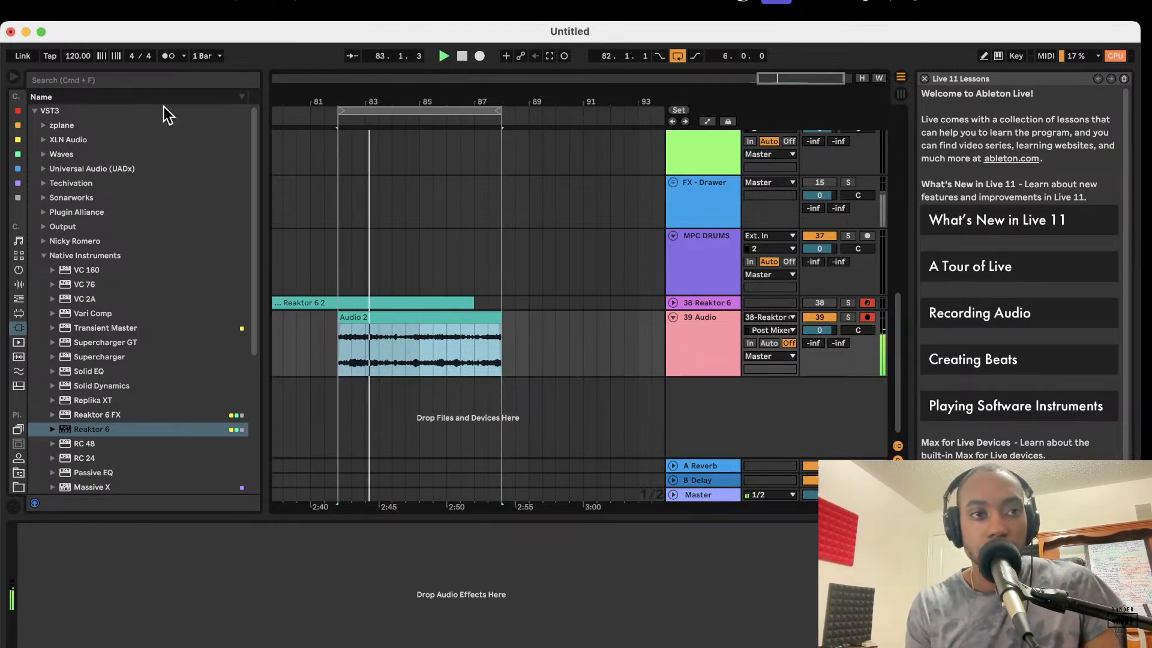
Step: Set the warp mode of the Audio 2 clip to Re-Pitch
click(376, 319)
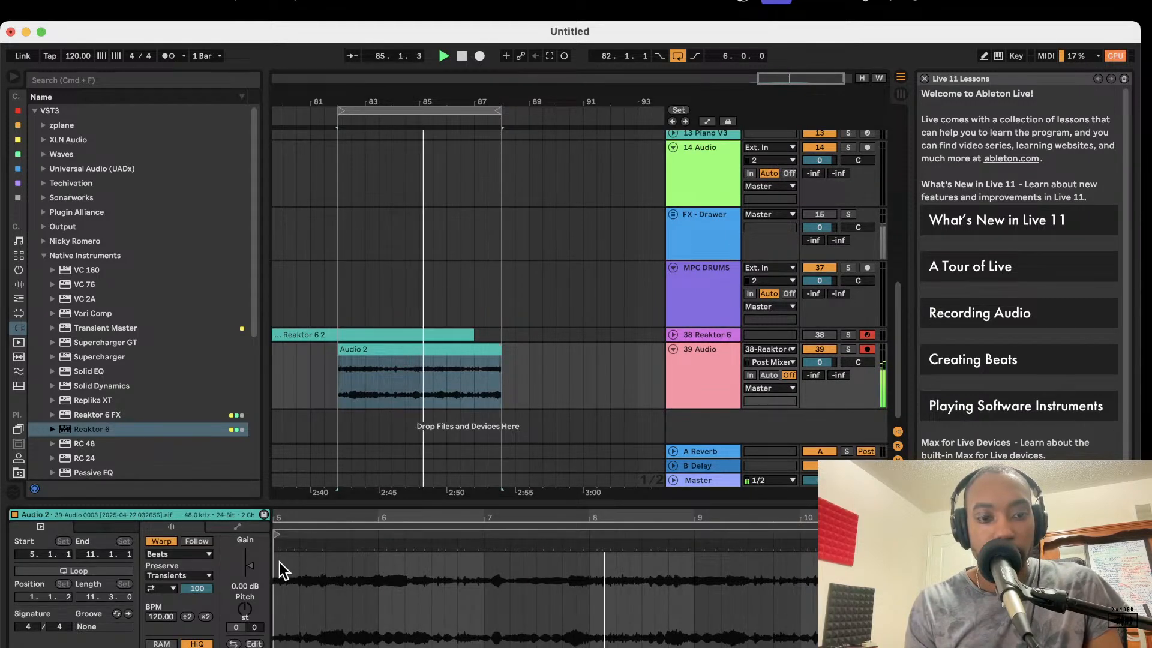
scroll(290, 563, left, 2)
scroll(312, 563, left, 2)
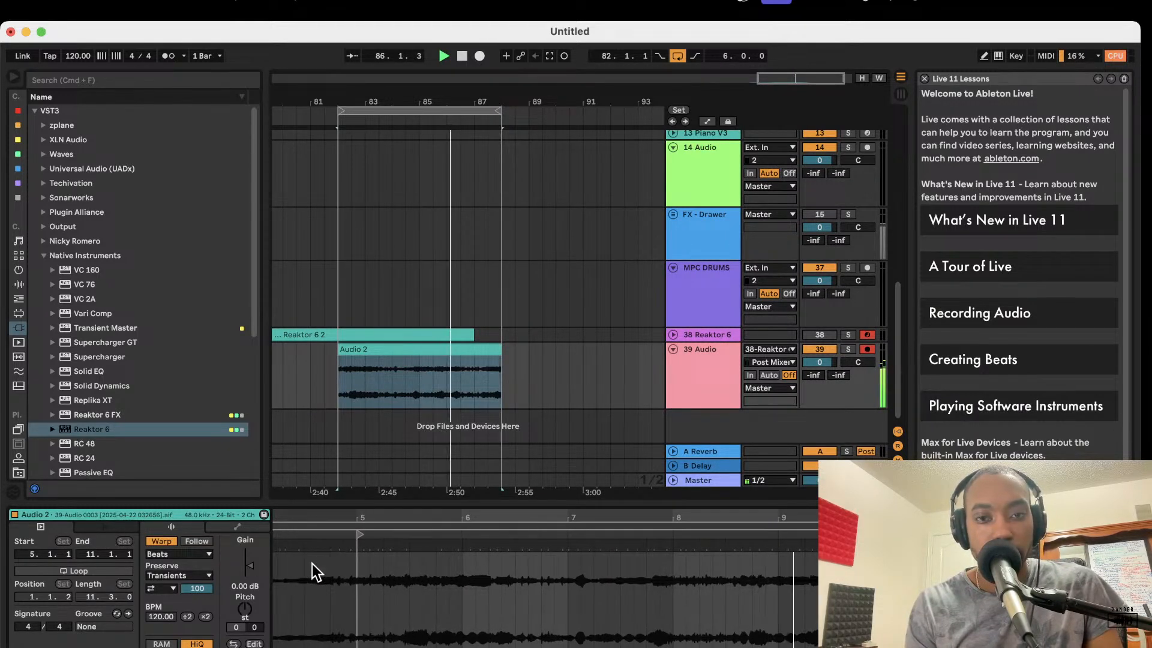
click(200, 553)
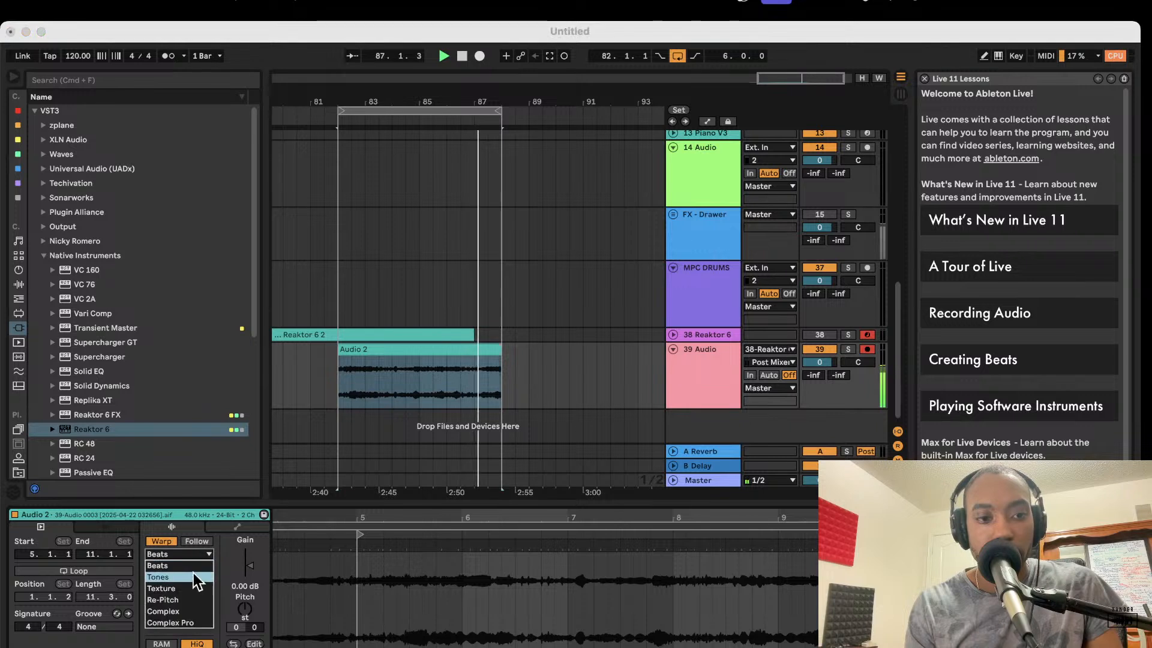
click(178, 599)
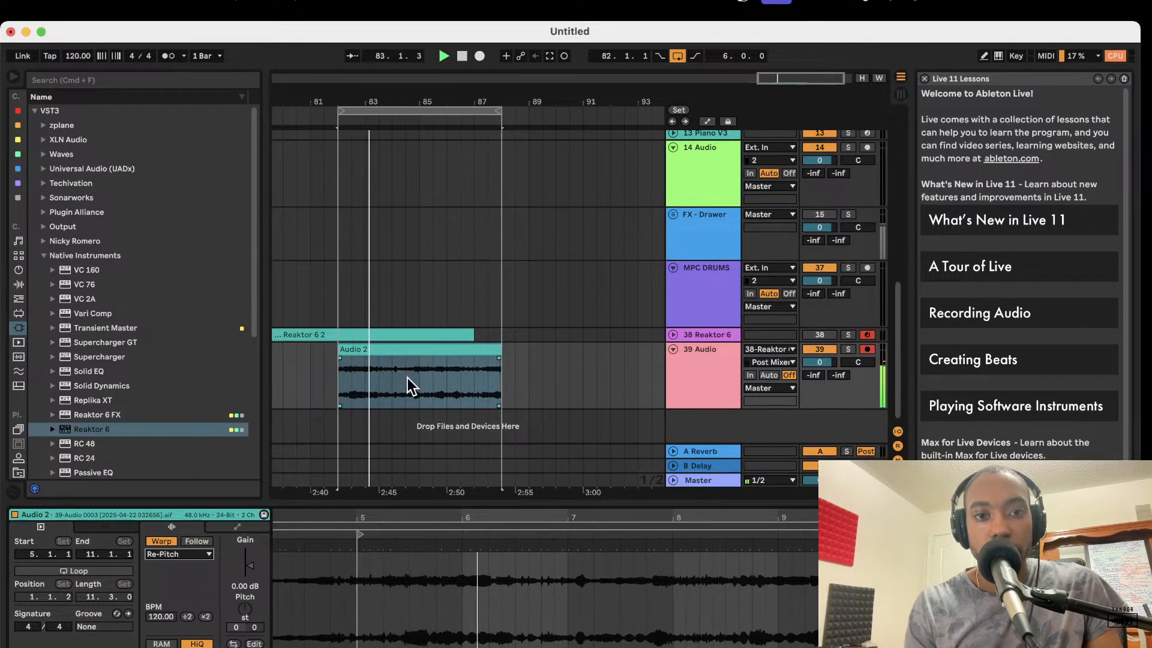
Step: Rename the Audio 2 clip as warble
click(381, 348)
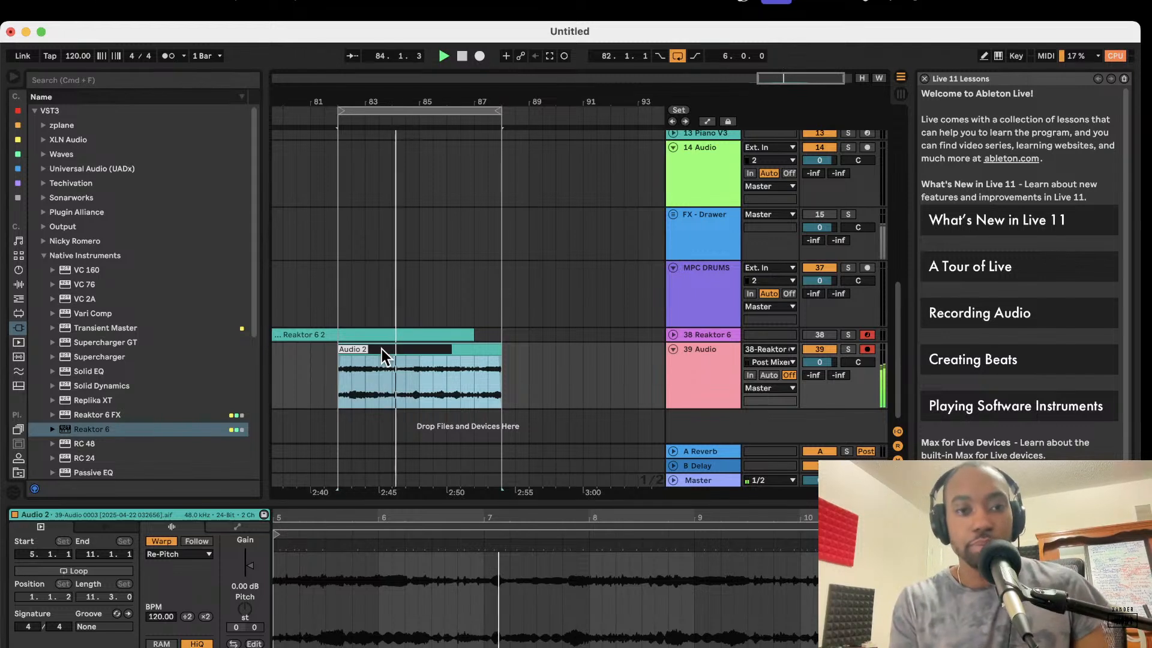
text(warble)
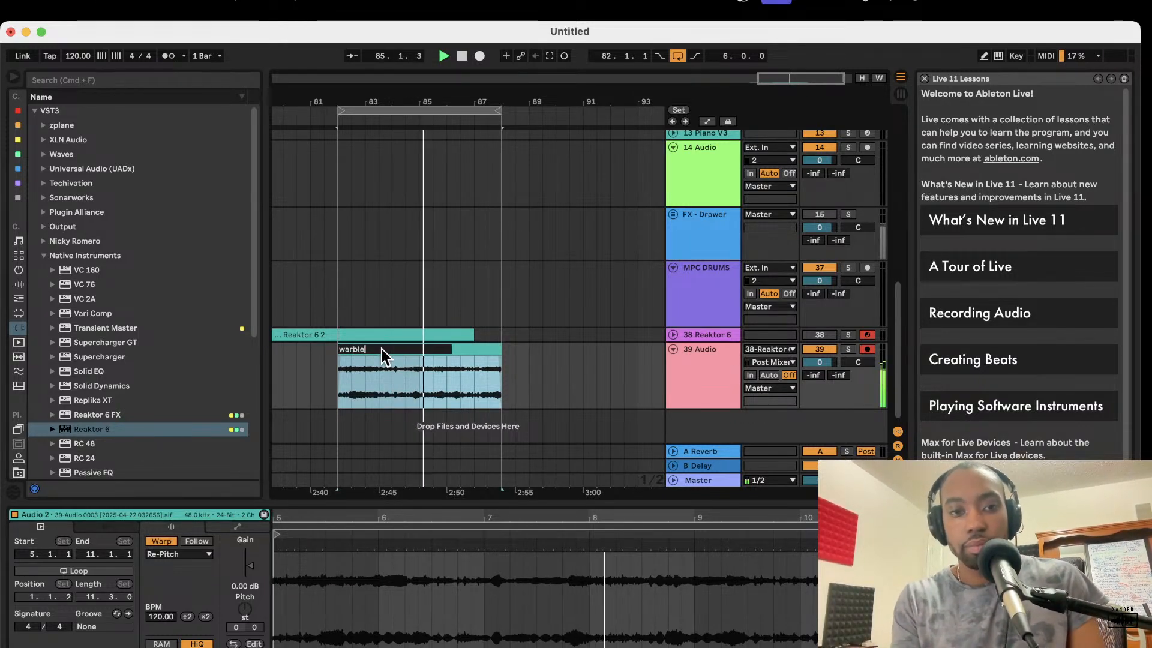
key(Return)
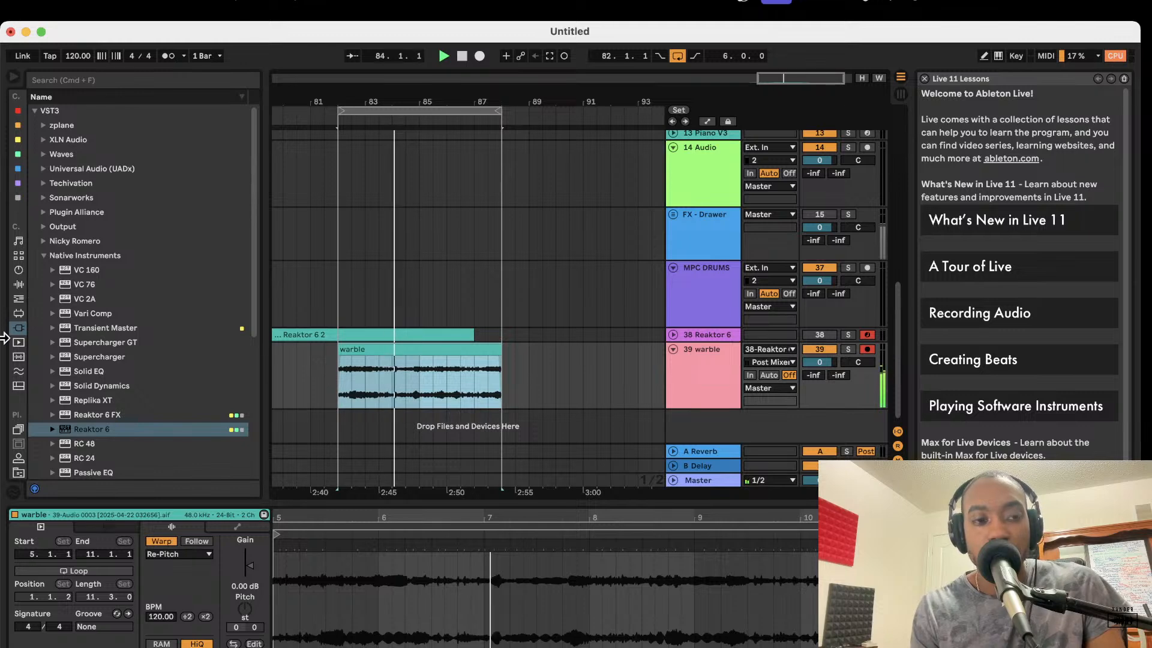
scroll(44, 396, down, 6)
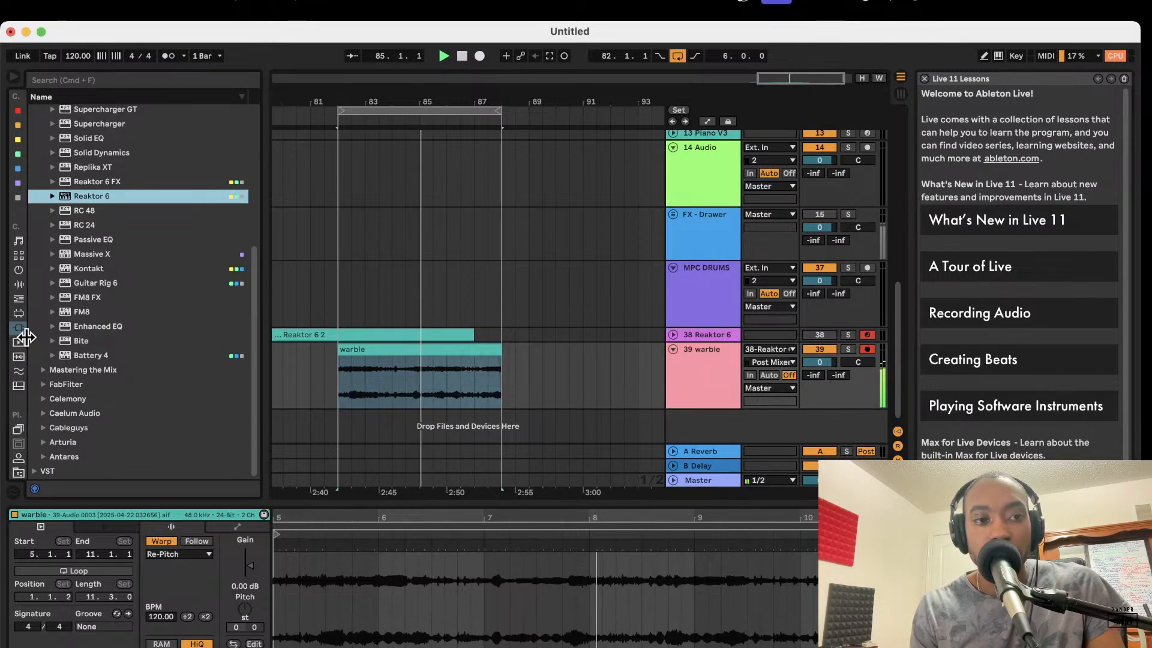
click(53, 340)
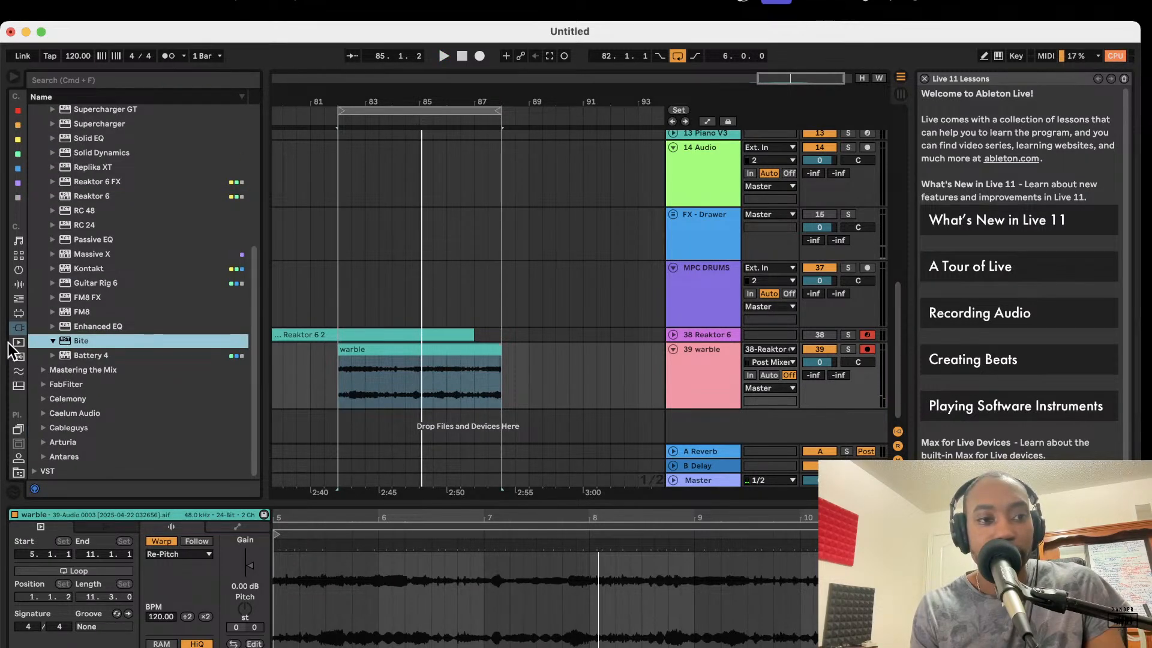
click(18, 343)
click(20, 327)
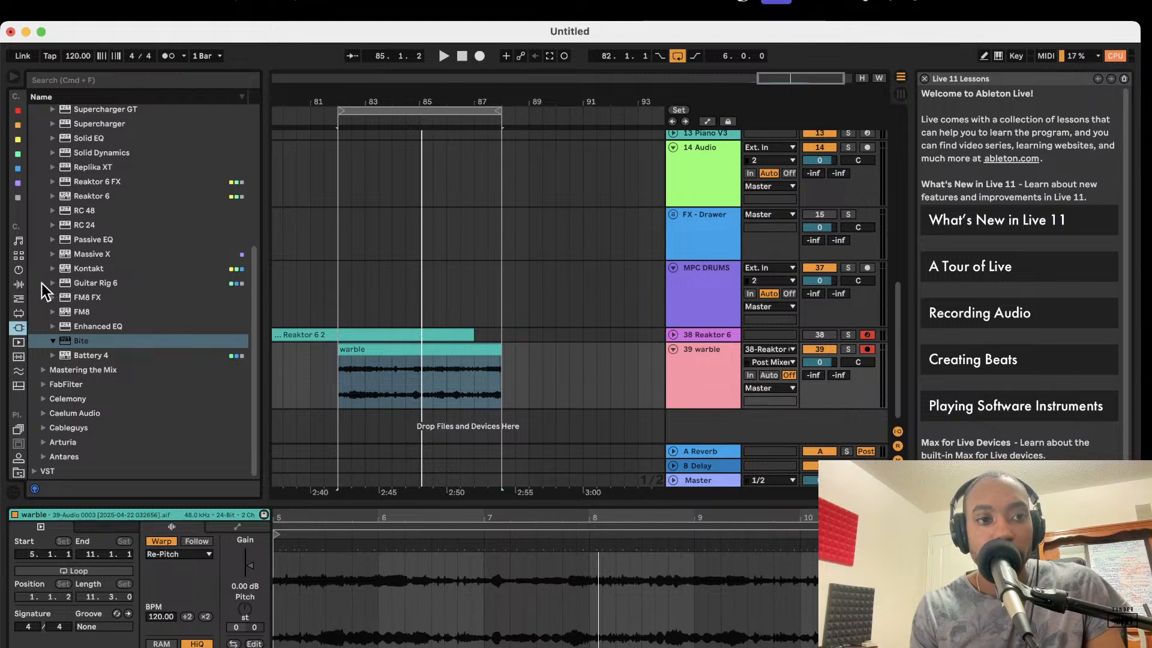
Step: Search the plug-ins for "ju" and load Arturia's Jup-8 V4 onto a new expanded track below warble, with the loop playing
click(147, 77)
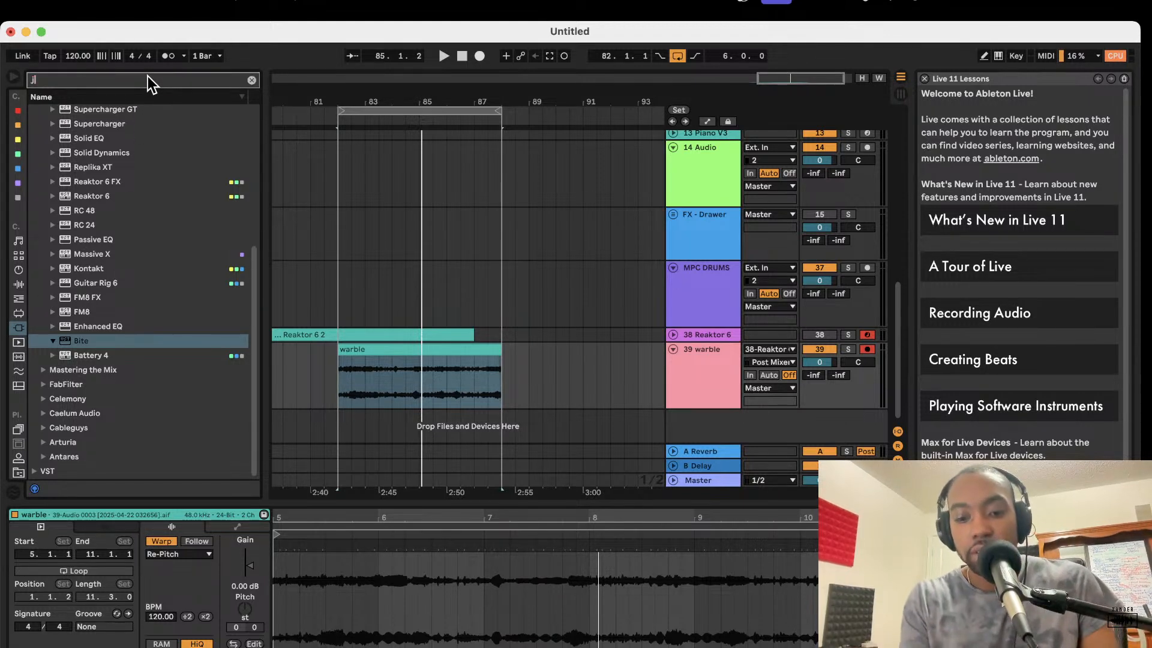
text(ju)
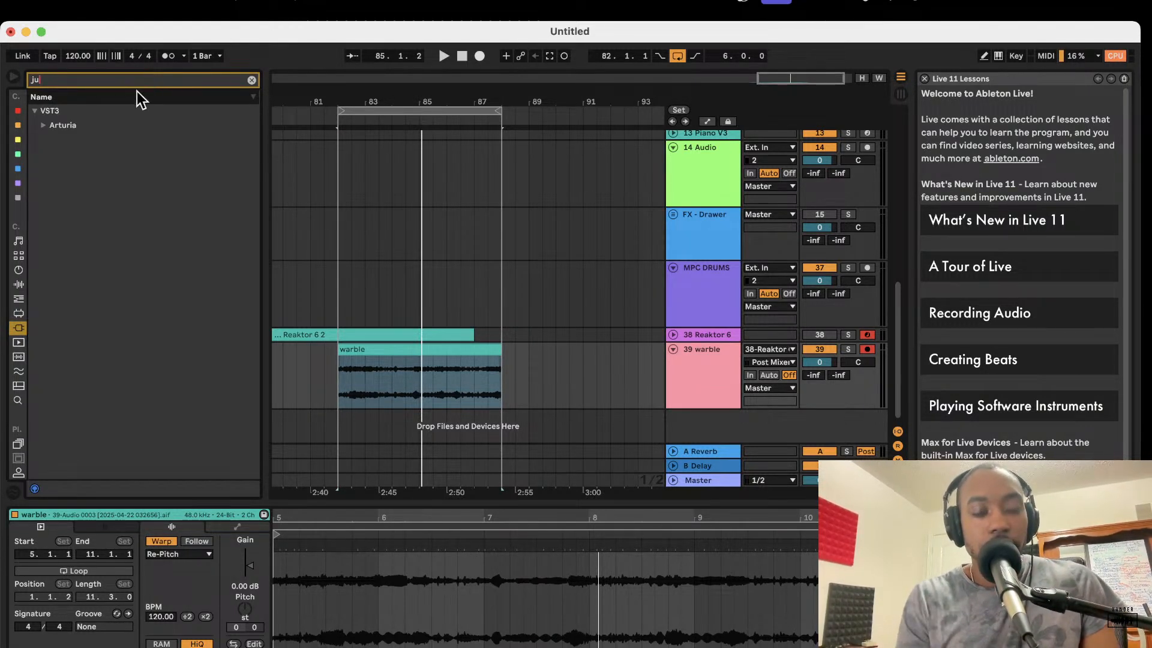
click(43, 125)
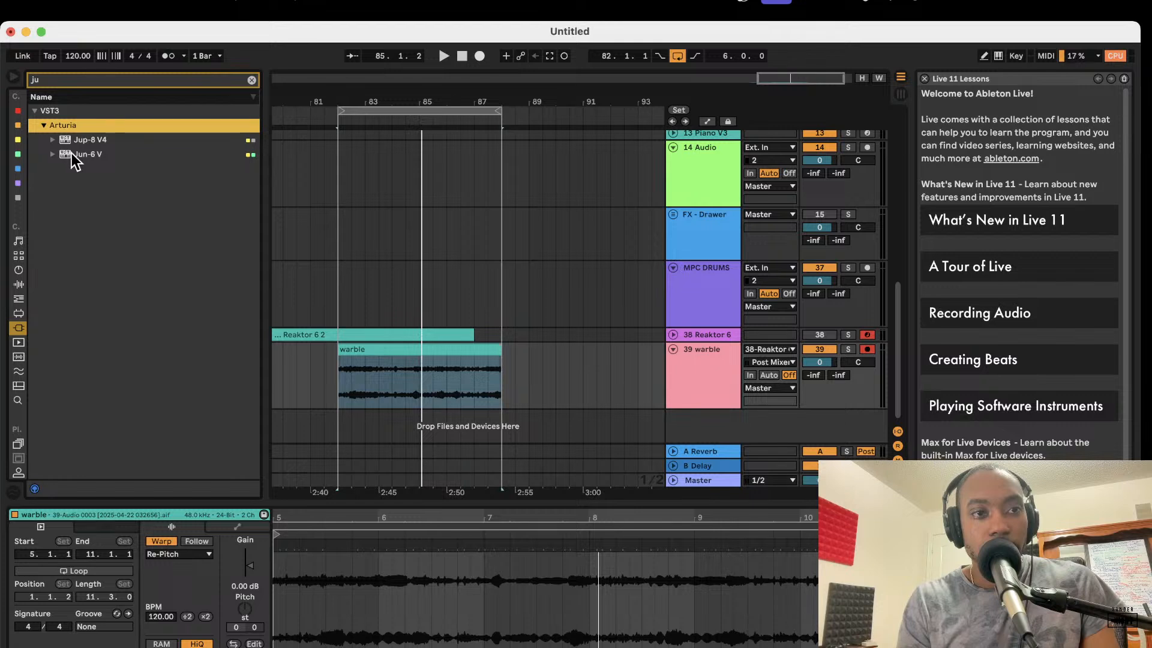
click(102, 139)
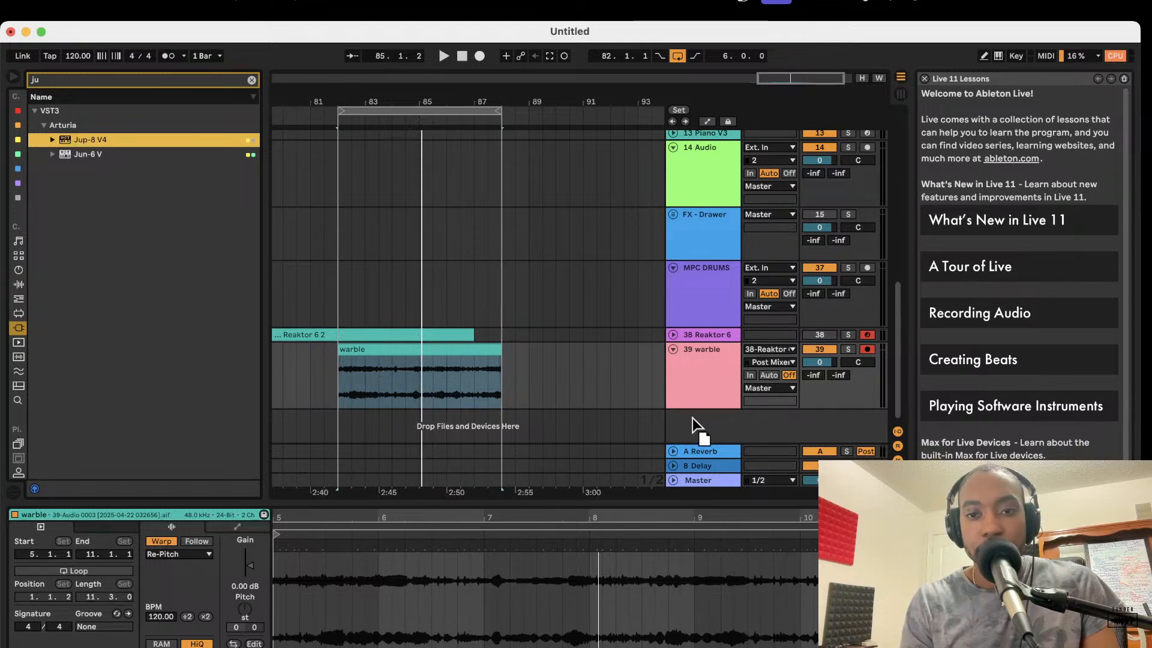
drag(692, 419, 693, 419)
key(space)
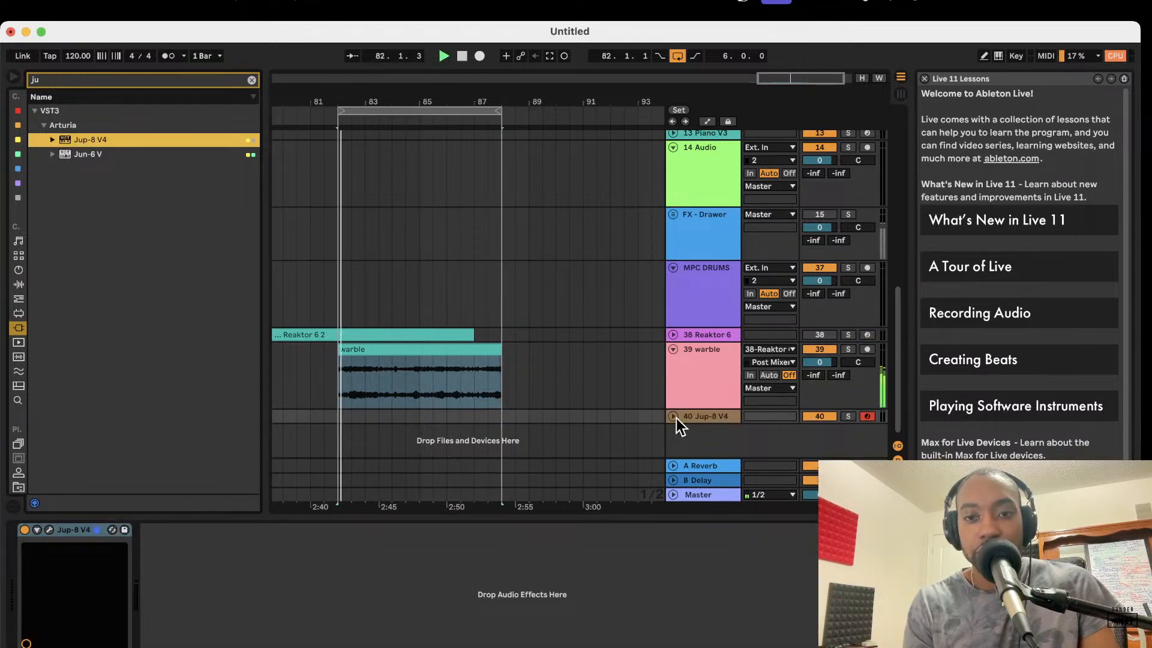
scroll(673, 417, down, 1)
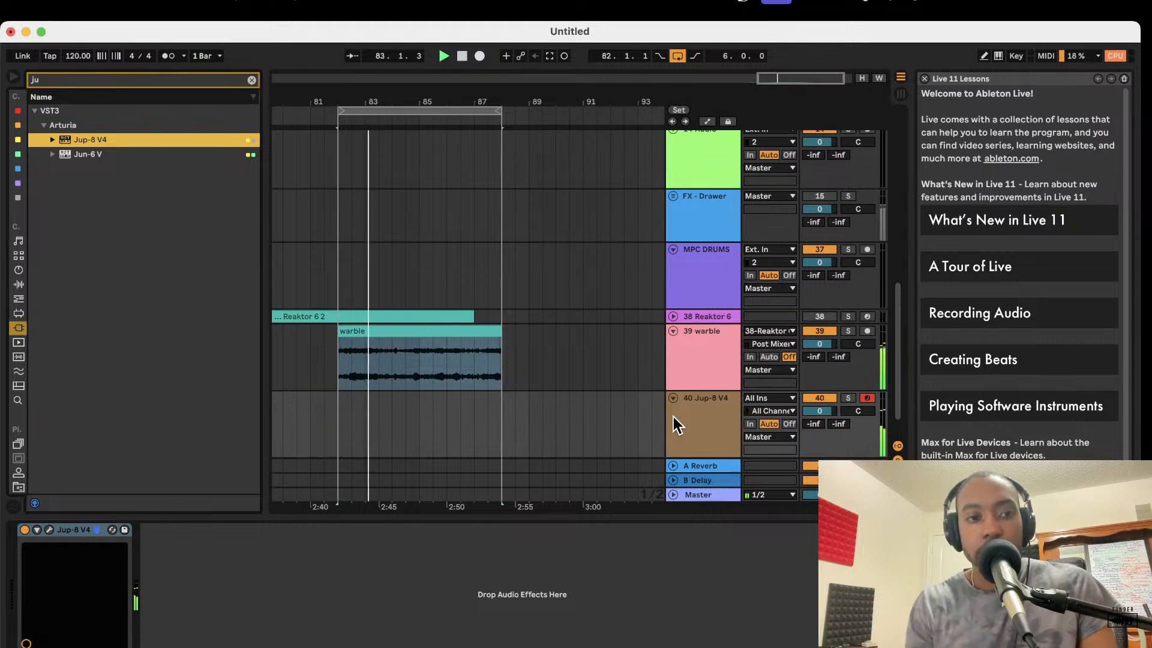
Step: Open the Jup-8 V4 interface and load the Bassement Riser preset from the Bass category
click(50, 530)
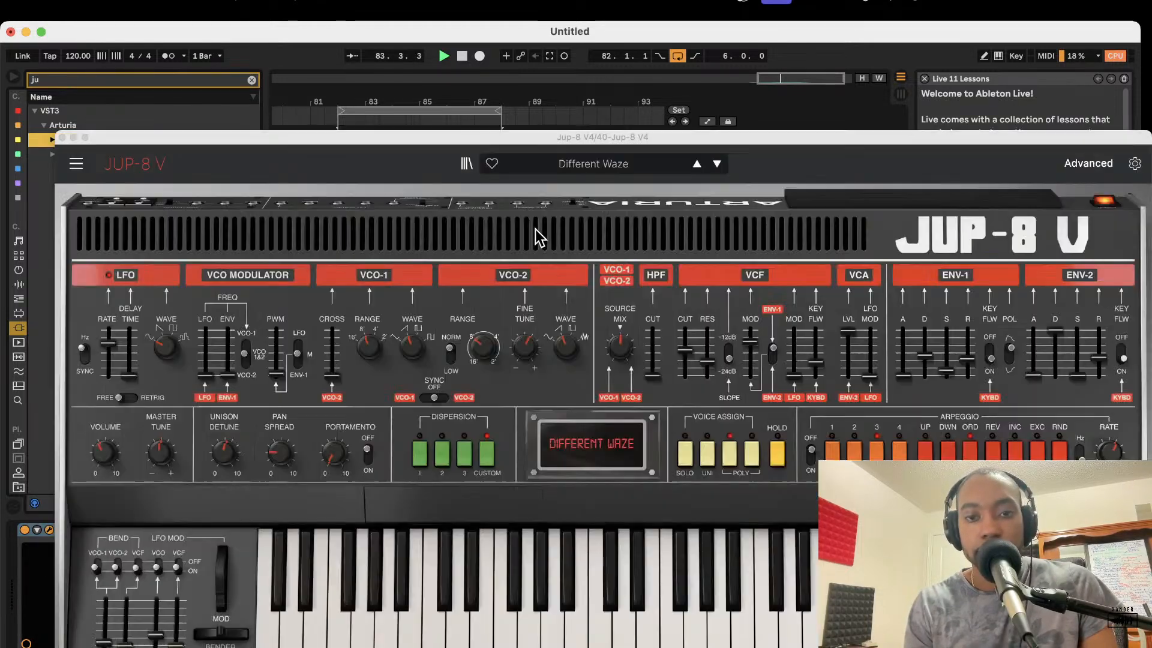
click(571, 167)
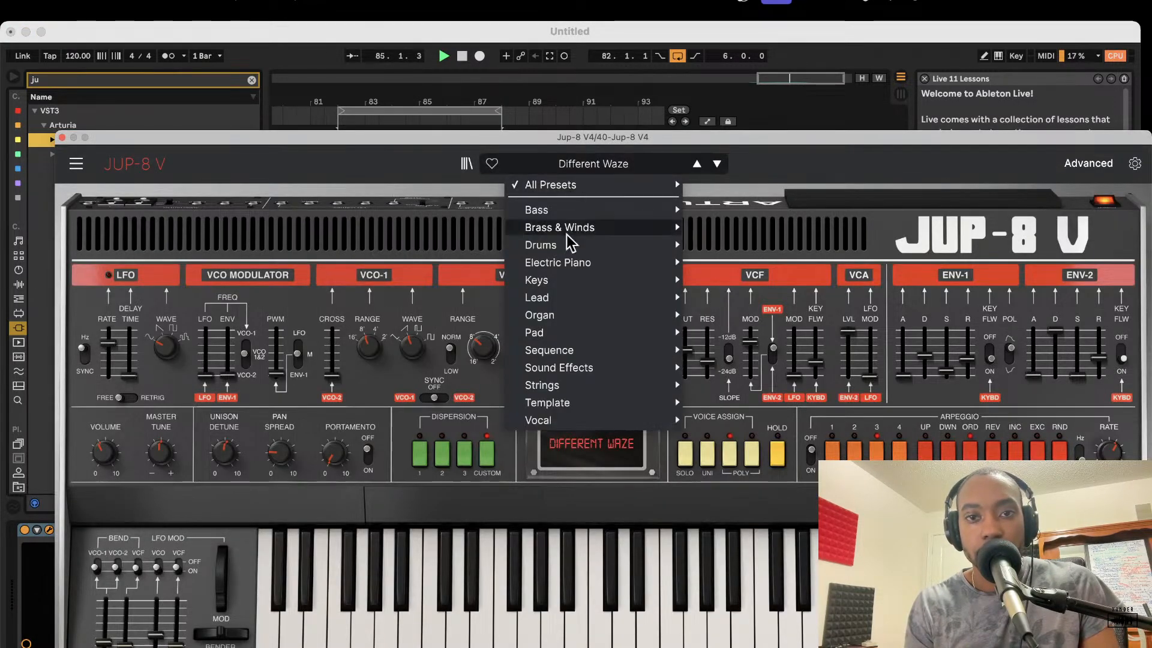
mouse_move(574, 208)
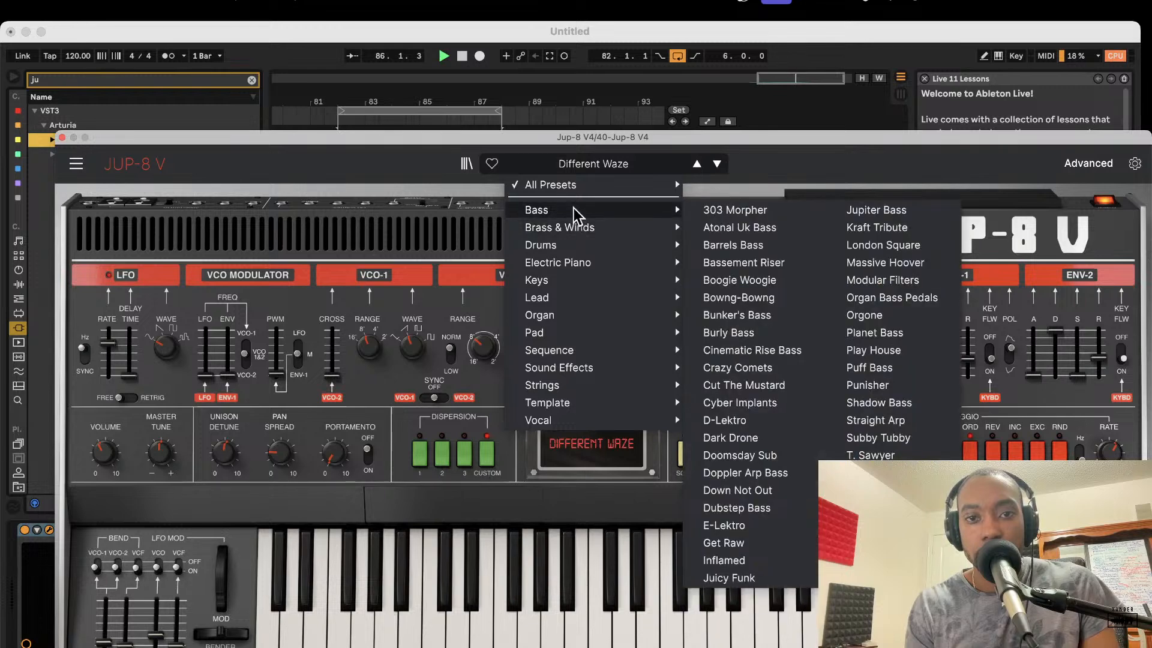
click(737, 261)
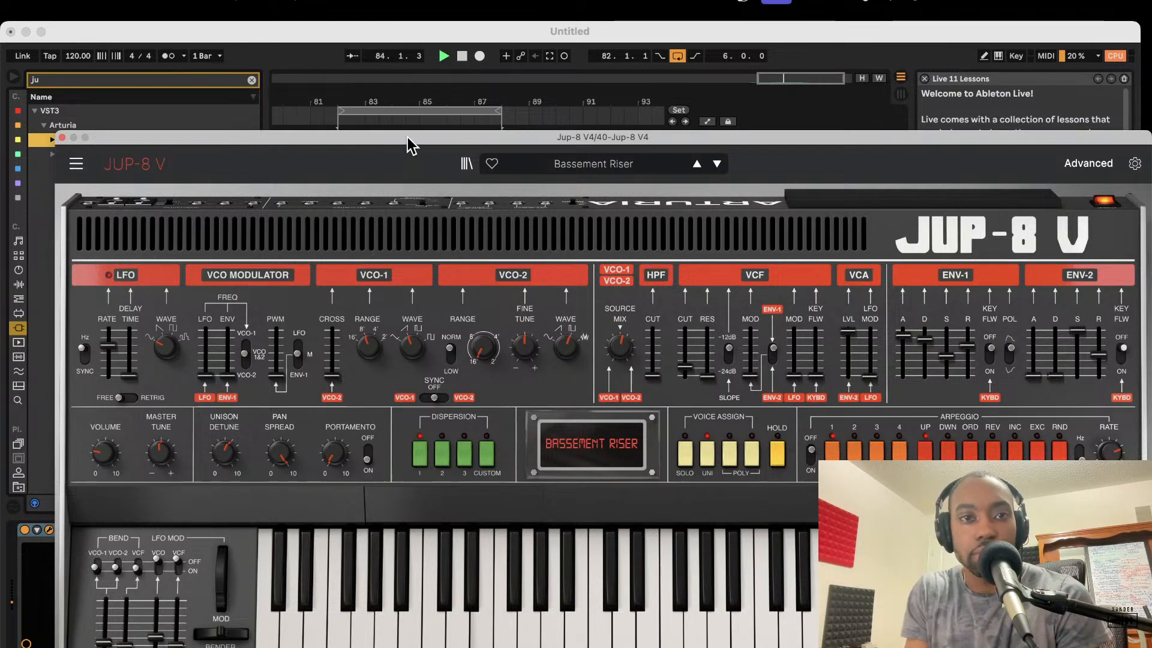
Step: Close the Jup-8 V4 window and capture the notes just played as a MIDI clip on its track
drag(407, 138, 383, 169)
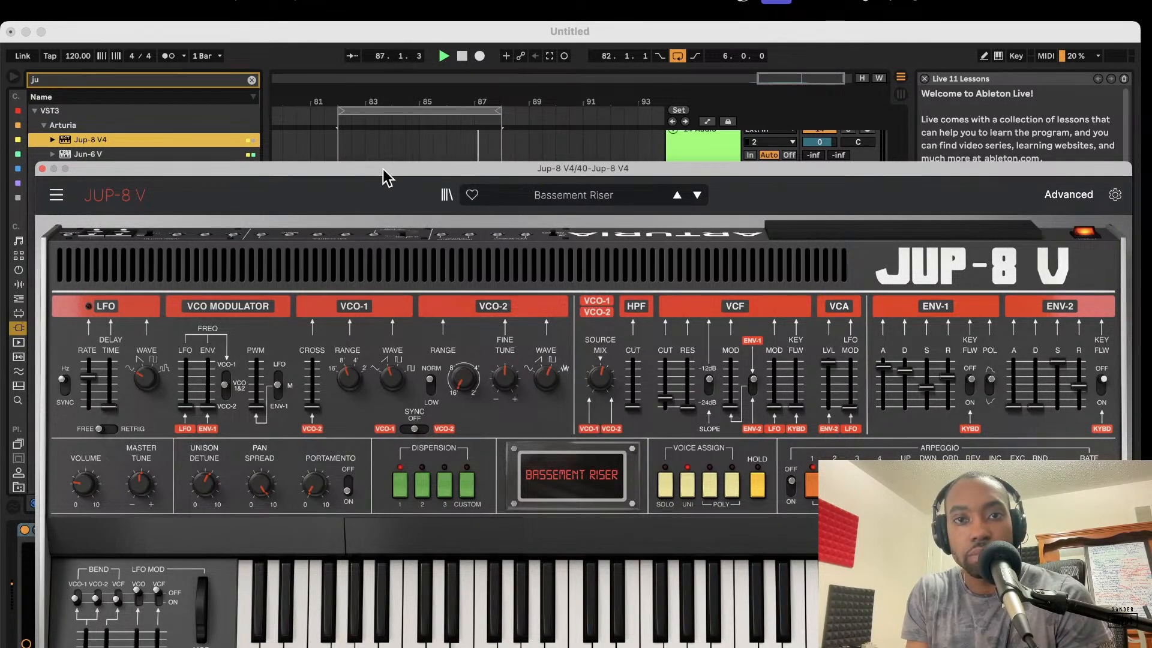
drag(348, 176, 372, 166)
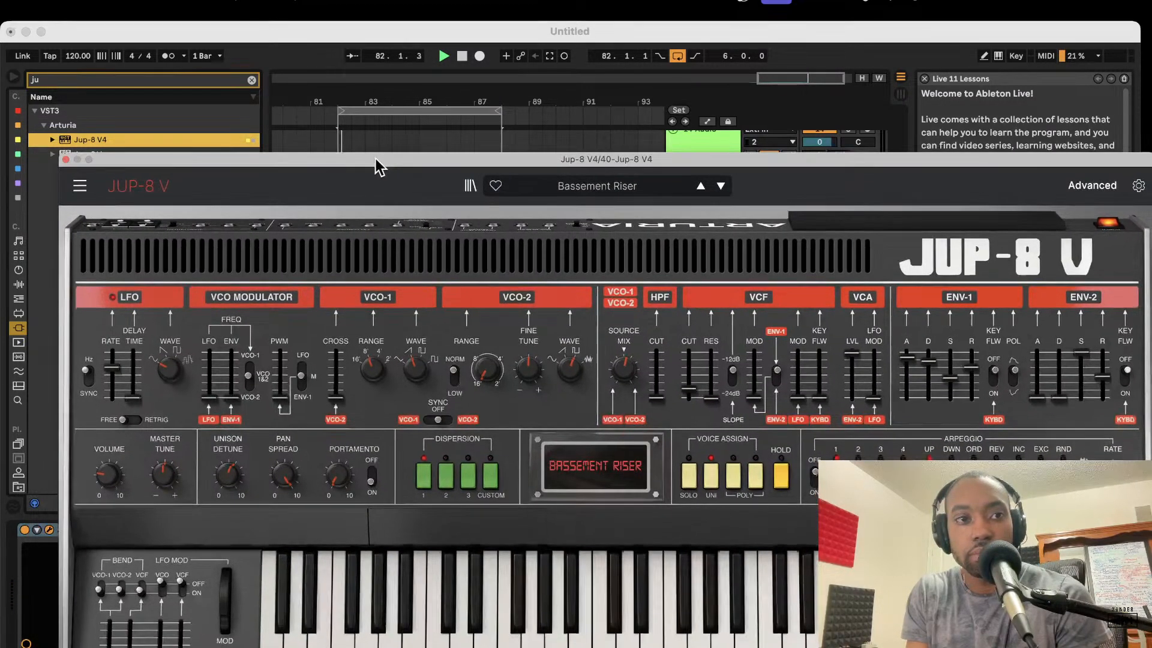
click(66, 160)
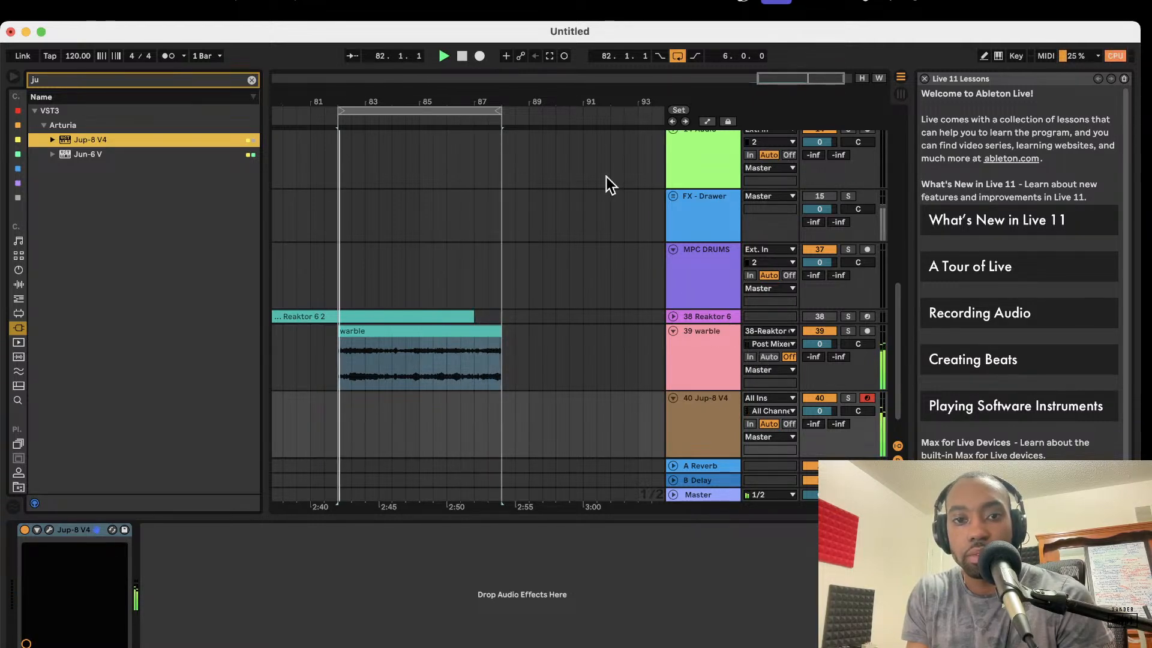
click(549, 58)
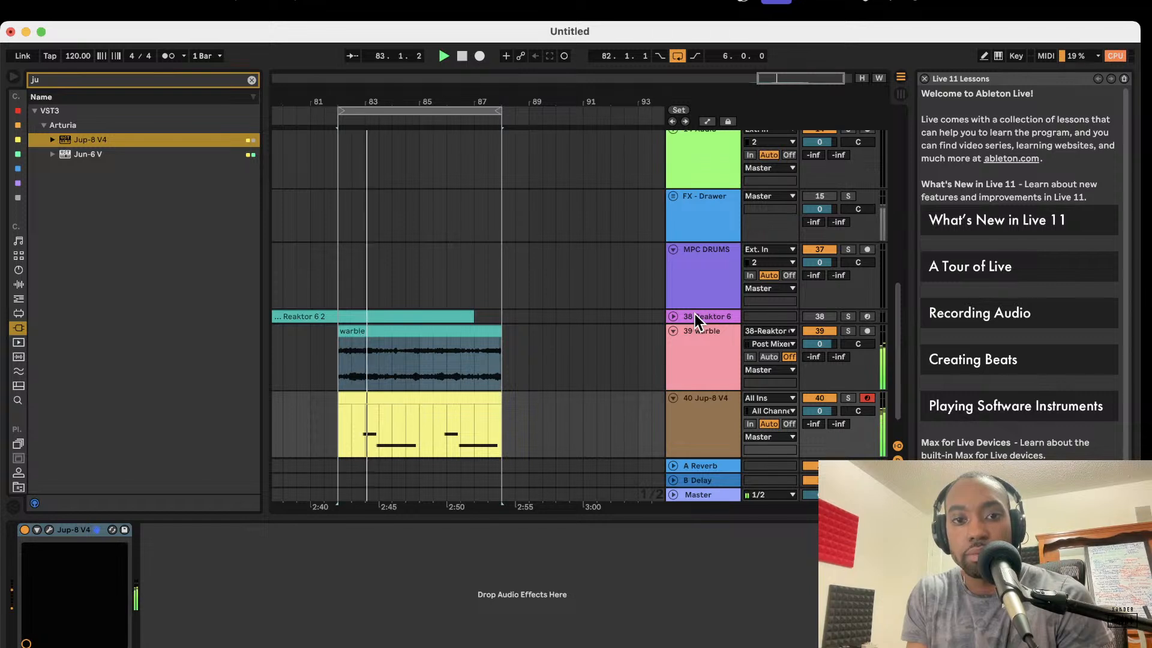
Step: Lower the Jup-8 V4 track volume to -11.6 and the warble track volume to -3.4
drag(821, 411, 821, 429)
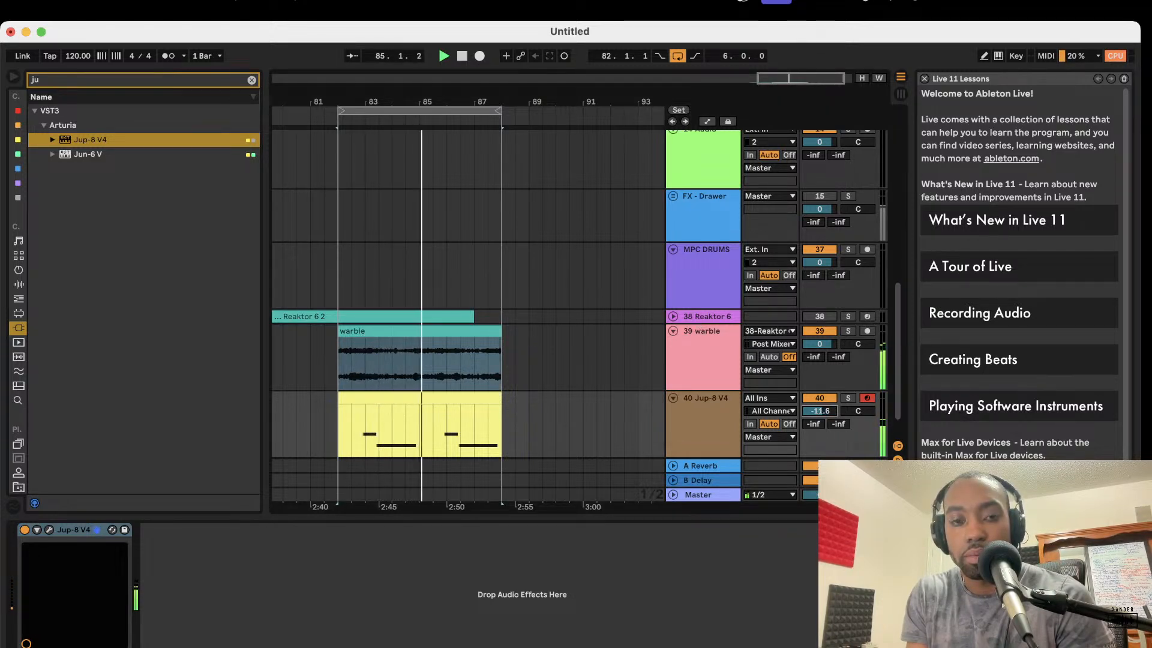
drag(835, 343, 835, 348)
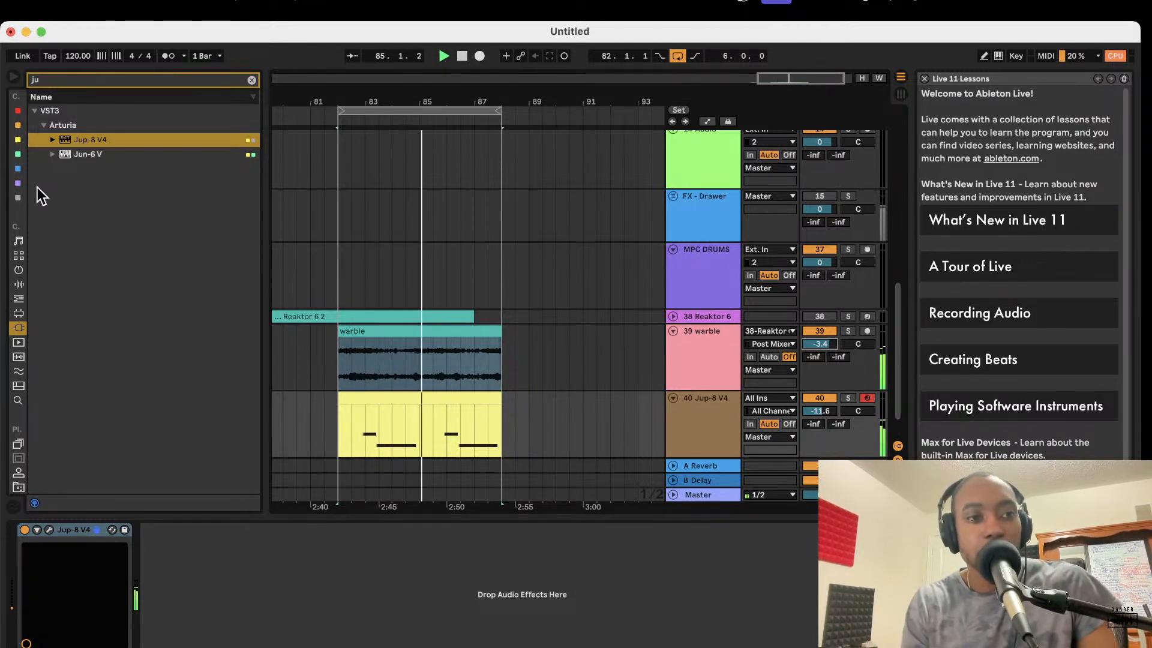
Step: Search the browser's plug-ins and audio effects for "percussion", look inside the Utilities results, and clear the search
key(BackSpace)
key(BackSpace)
text(p)
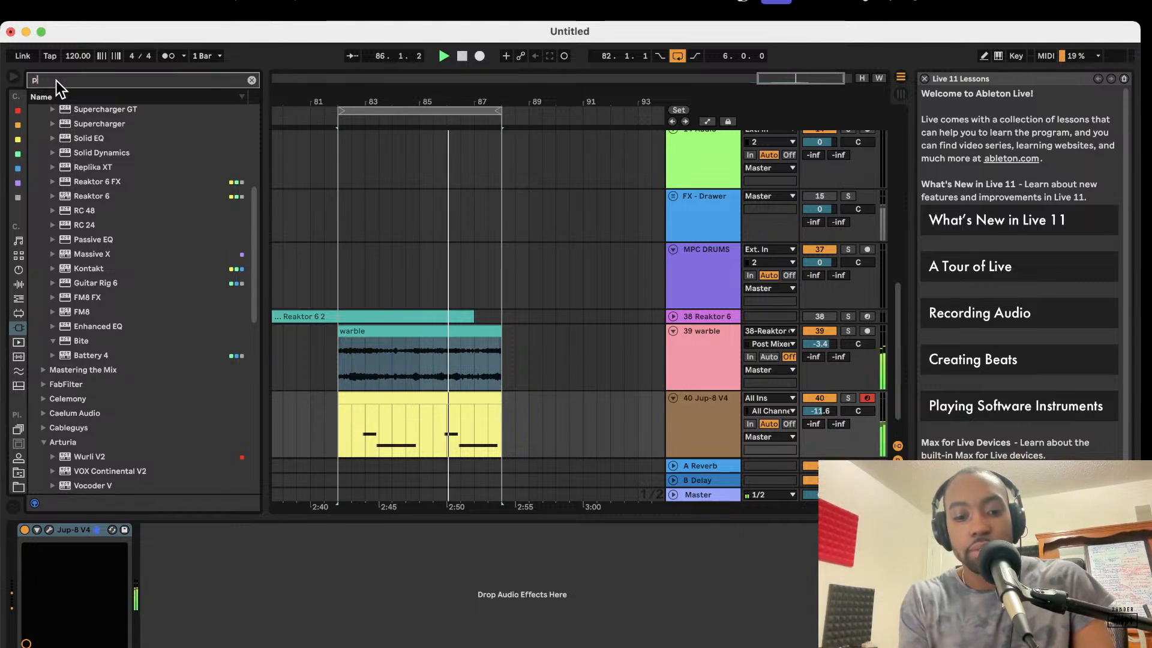
text(erussion)
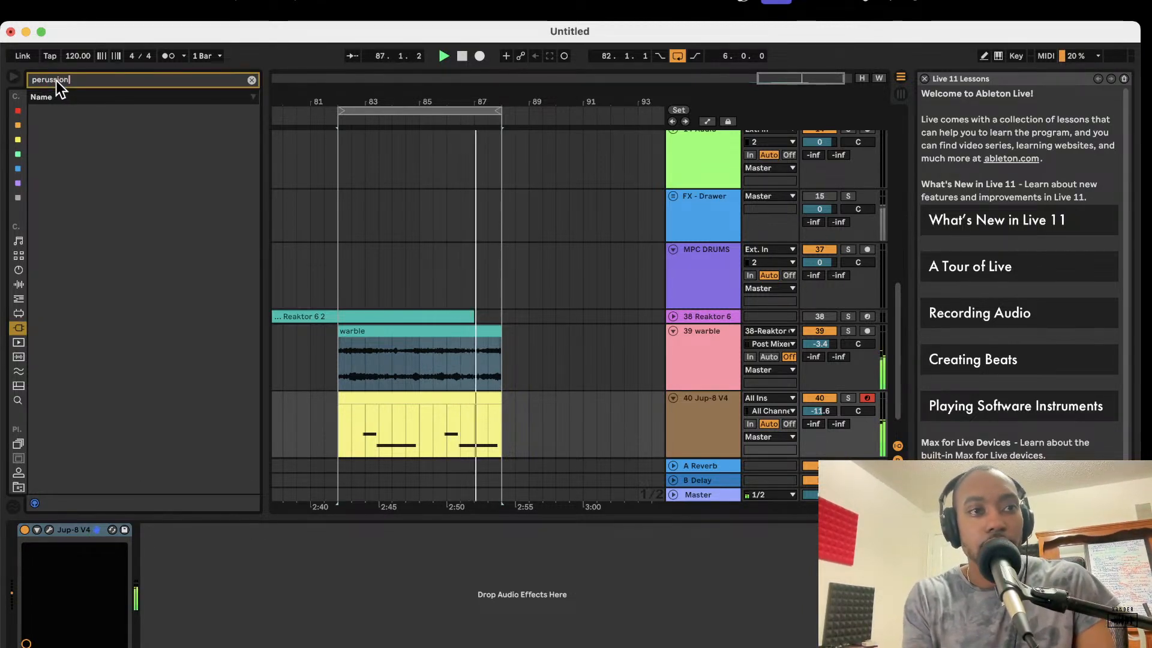
click(16, 253)
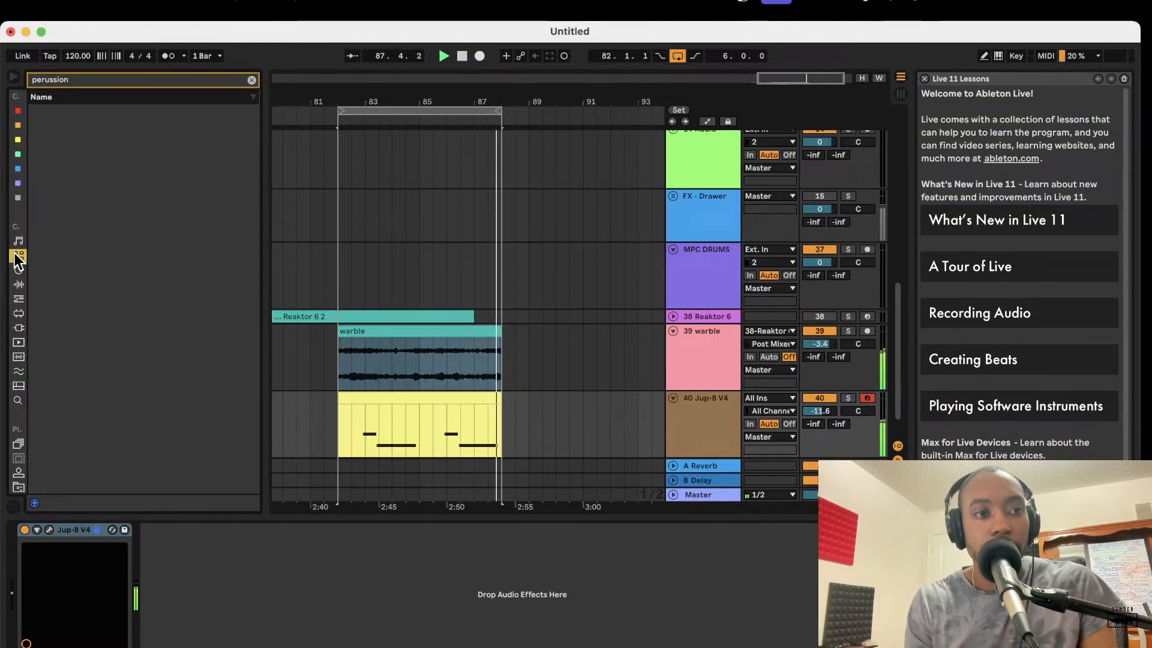
click(18, 124)
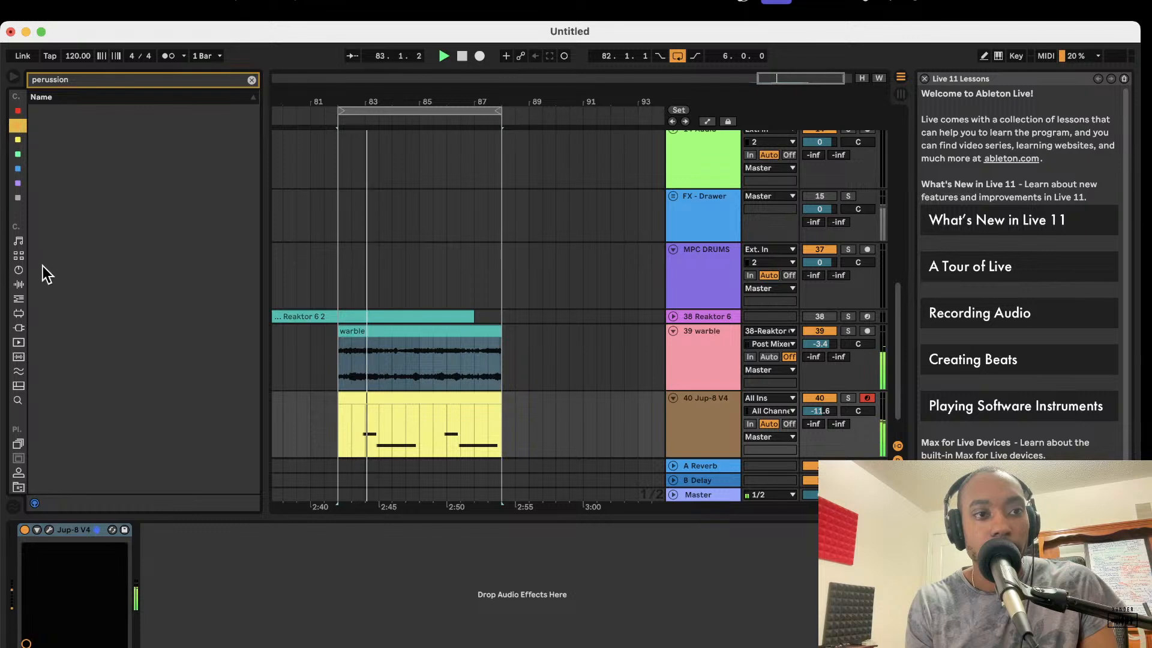
double_click(117, 81)
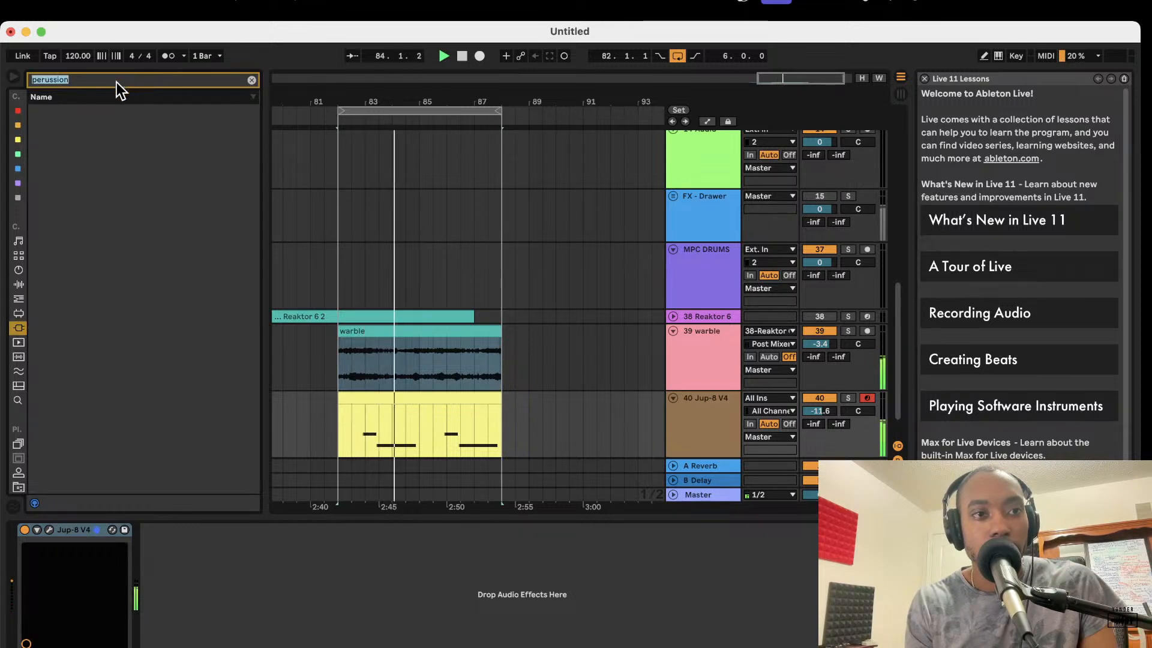
text(percussion)
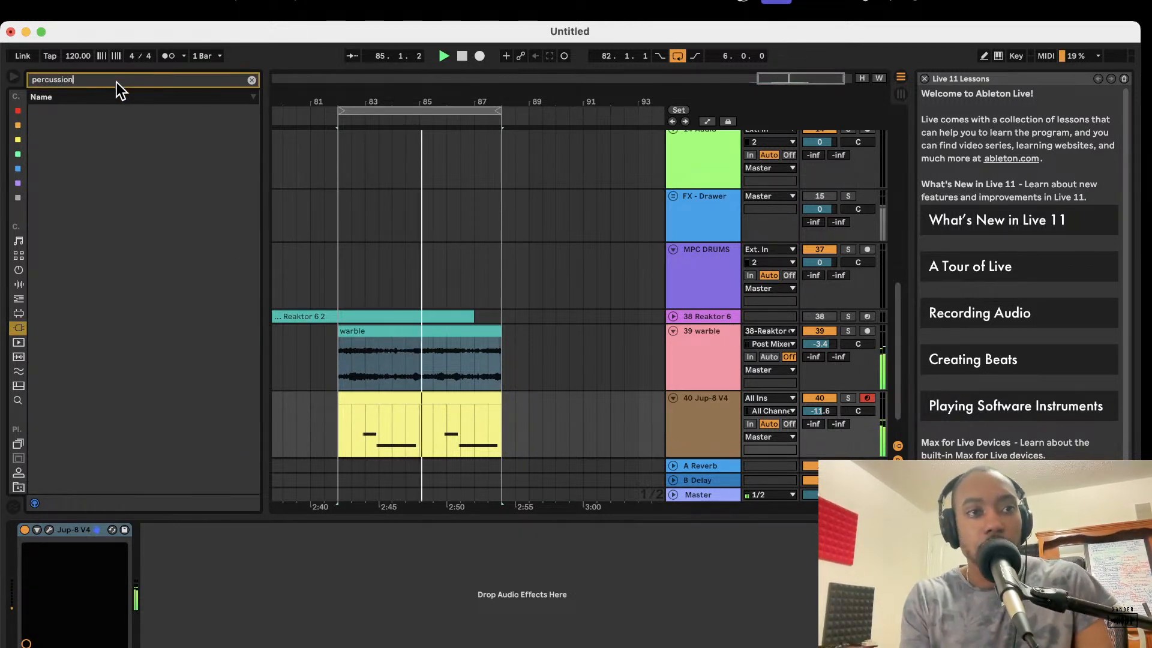
click(13, 282)
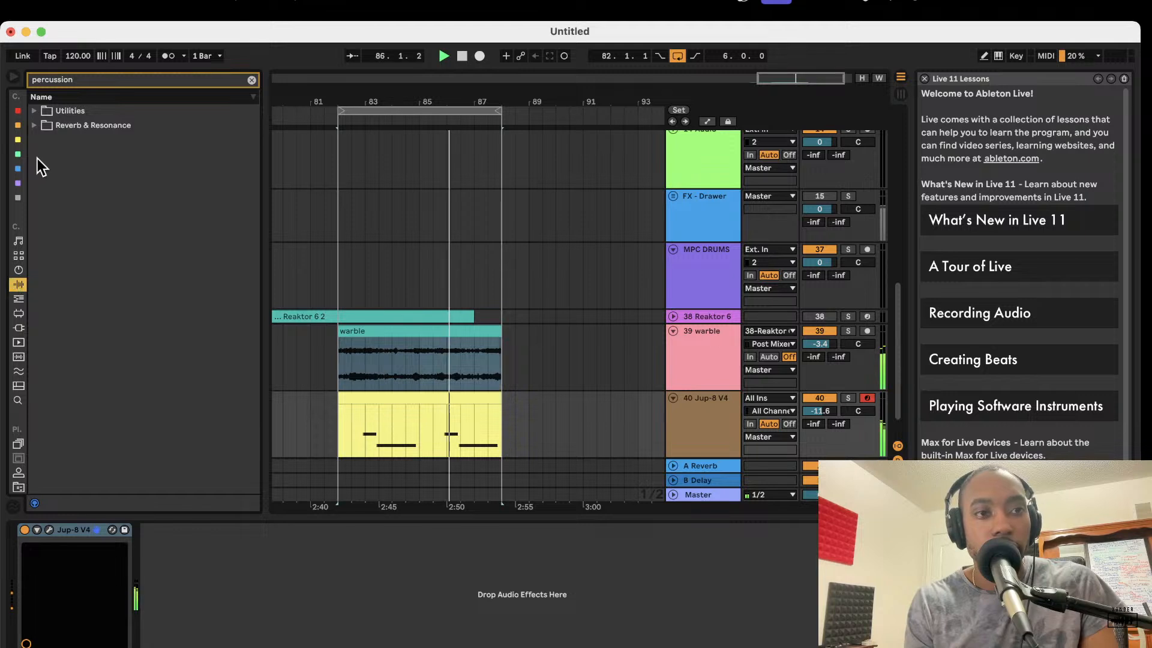
click(34, 111)
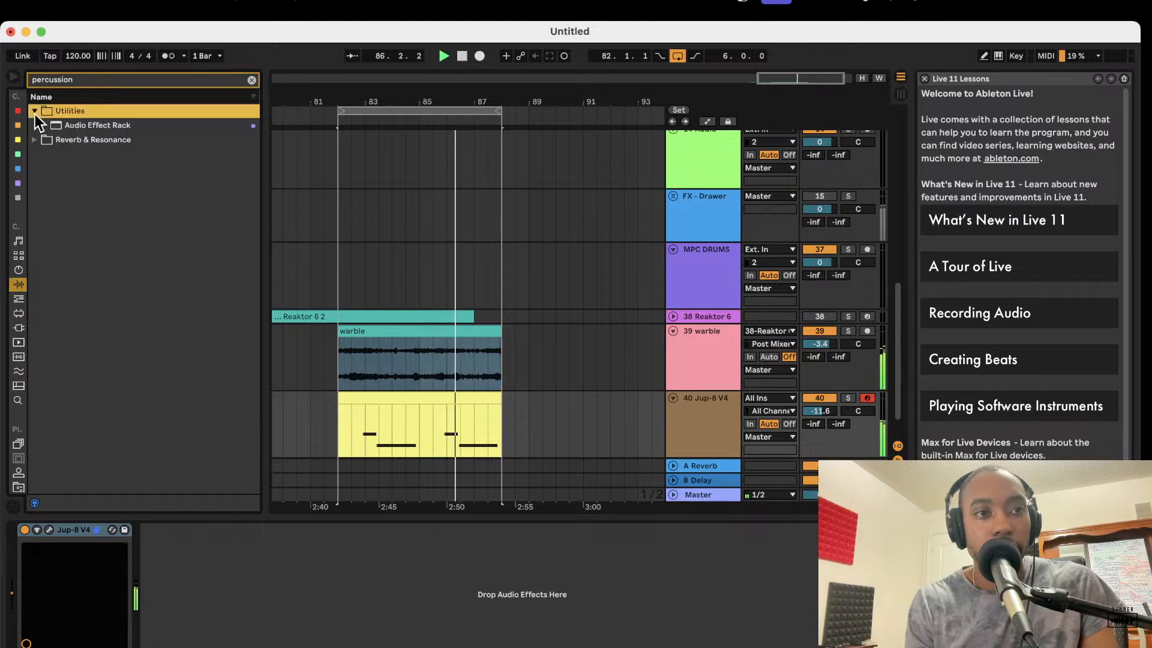
click(17, 329)
click(252, 80)
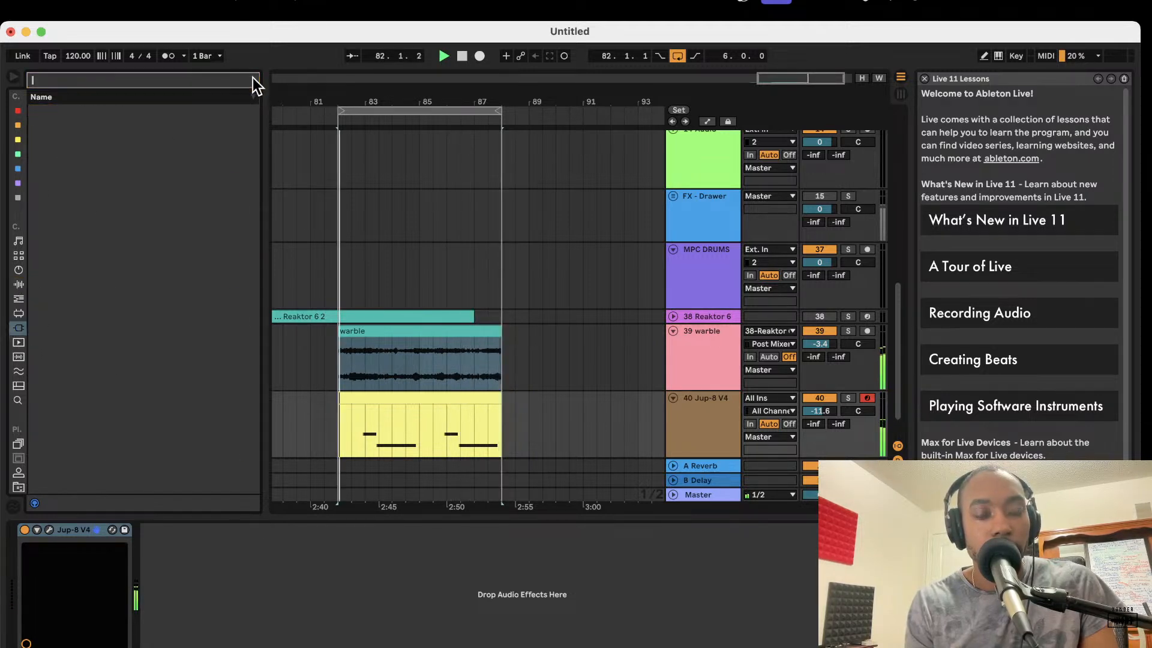
Step: Search the sample folders for "perc" and preview loops in the percs folder, including RARE_ADF_92_perc_shaker_pound.wav
scroll(18, 393, down, 10)
click(18, 427)
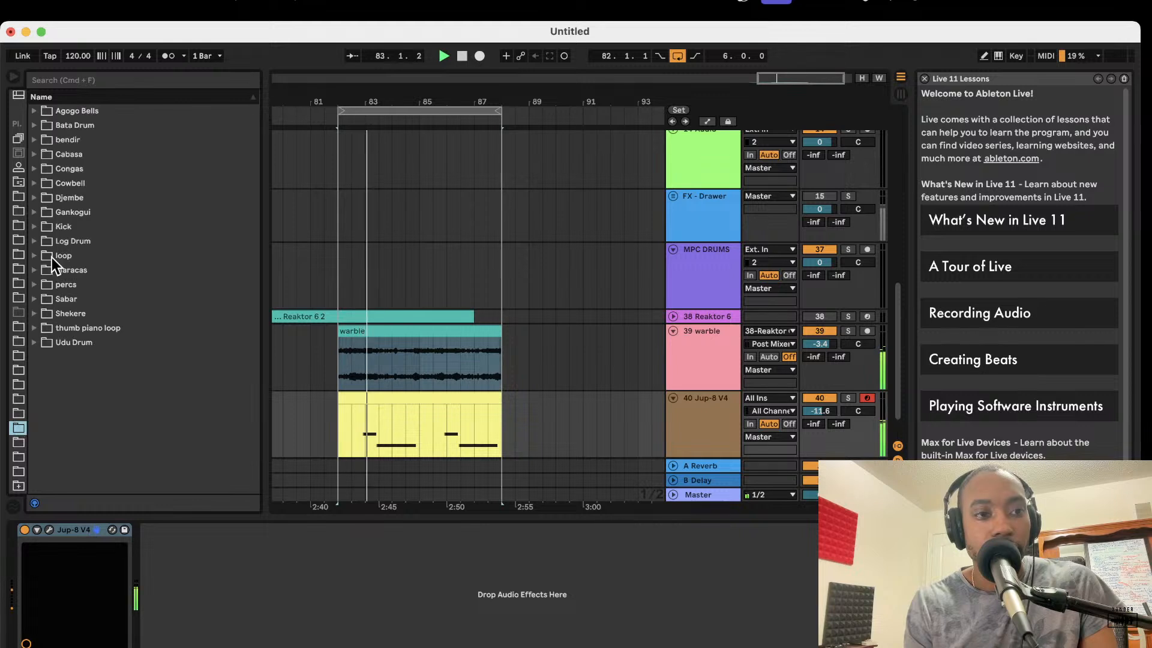
click(100, 82)
text(perc)
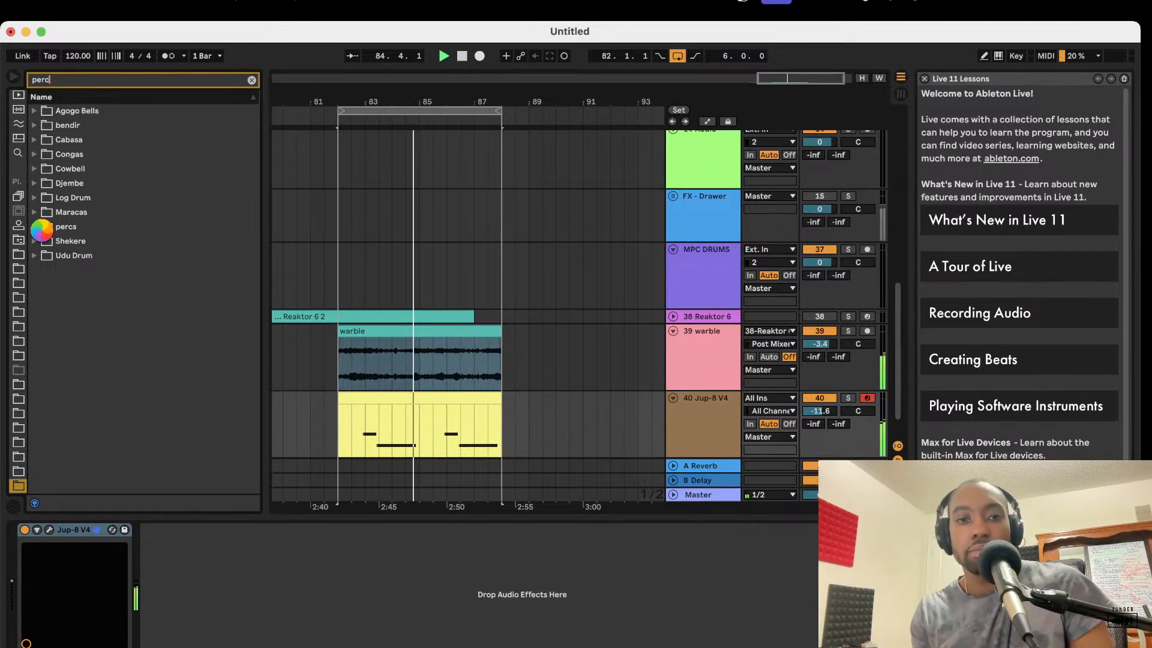
click(114, 312)
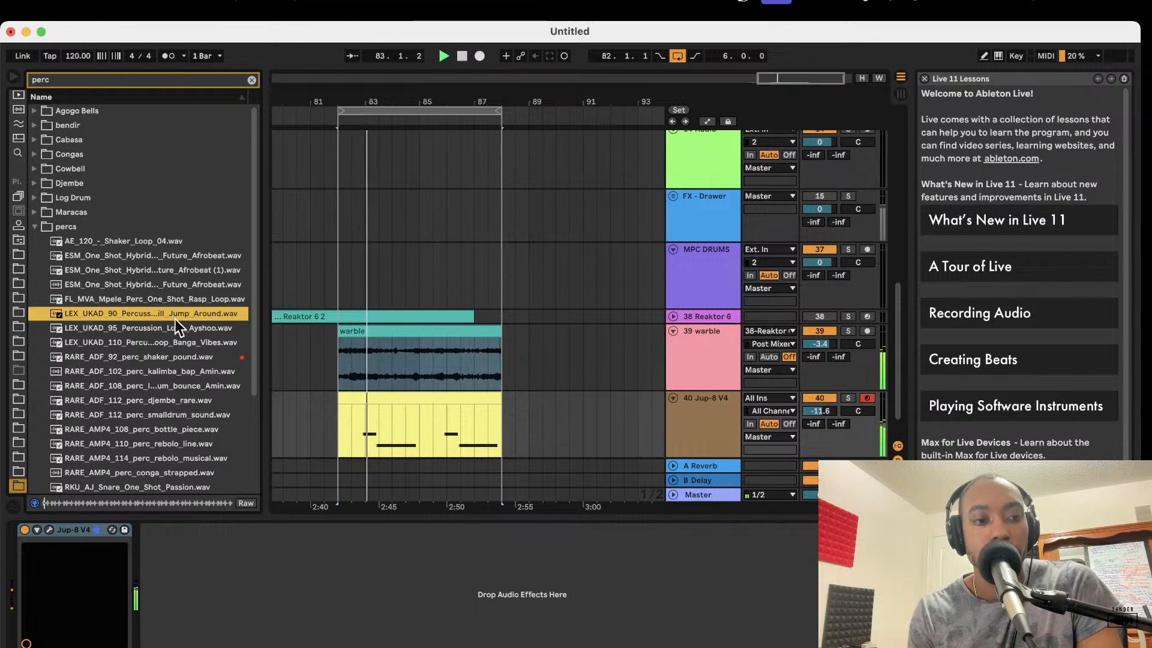
click(172, 355)
scroll(172, 353, down, 4)
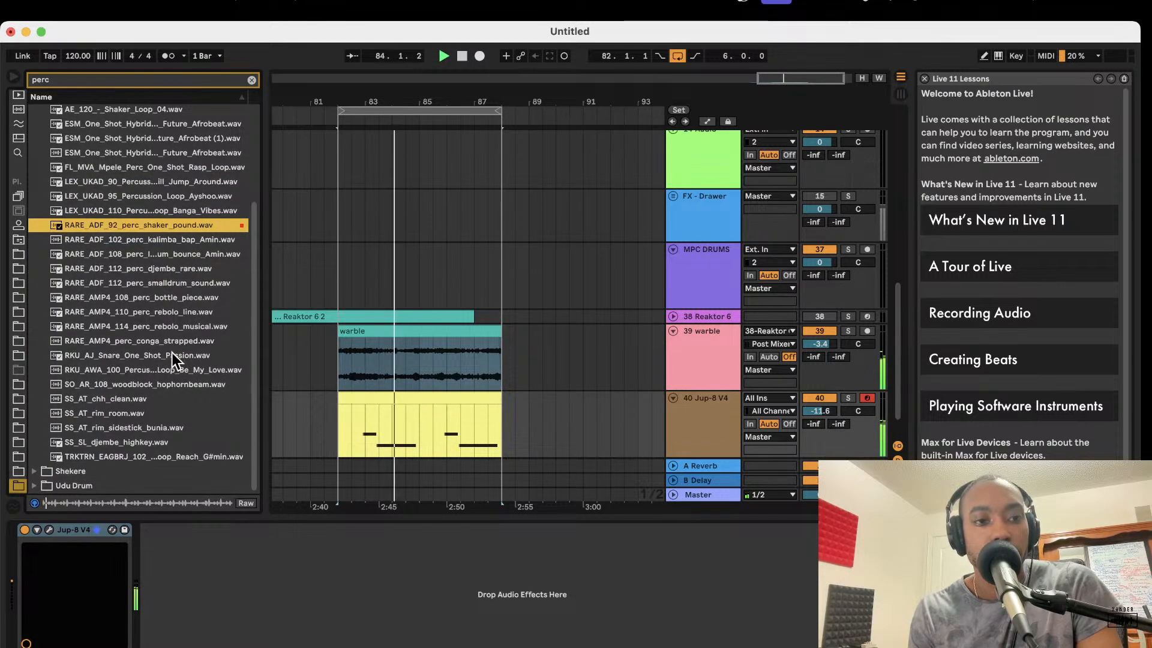
Step: Place RARE_ADF_92_perc_shaker_pound.wav at bar 82 on a new track below Jup-8 V4 and lower that track's volume to -26.4
drag(177, 228, 333, 444)
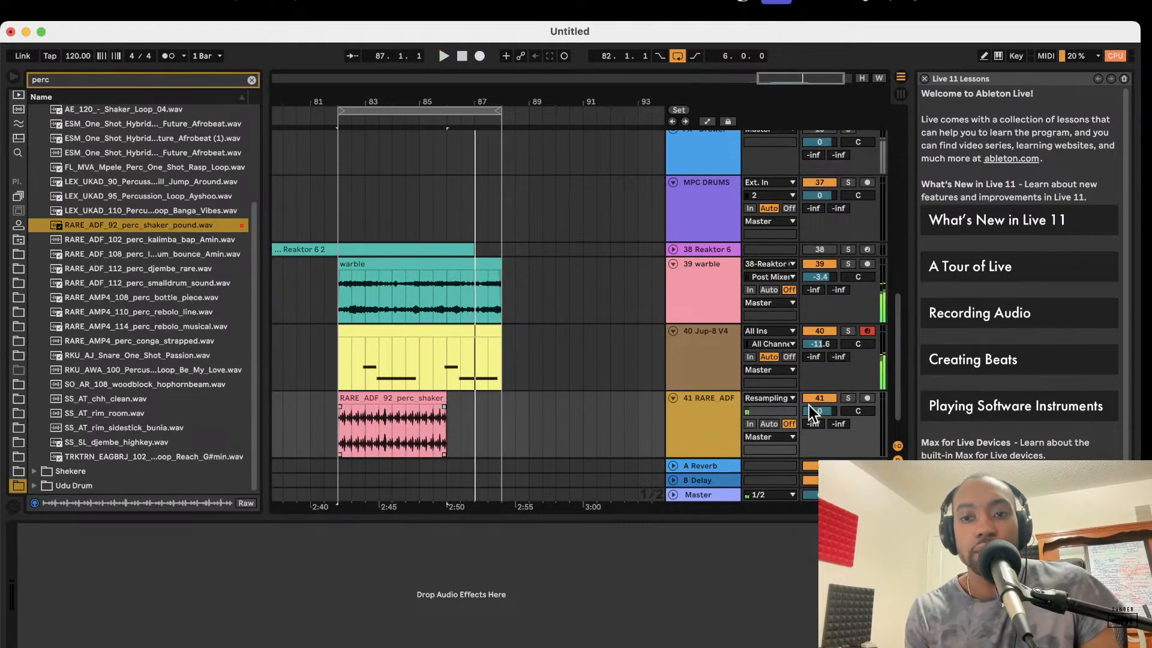
drag(811, 411, 809, 426)
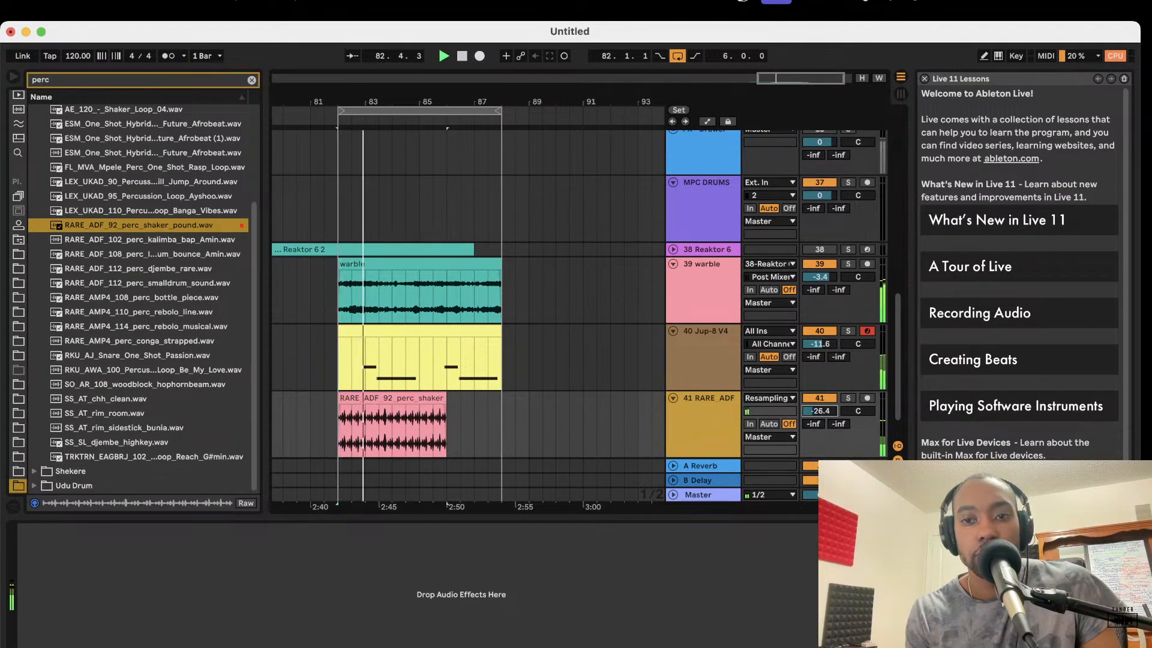
Step: Delete the shaker loop clip from its track and keep the loop playing
click(430, 398)
key(Delete)
key(space)
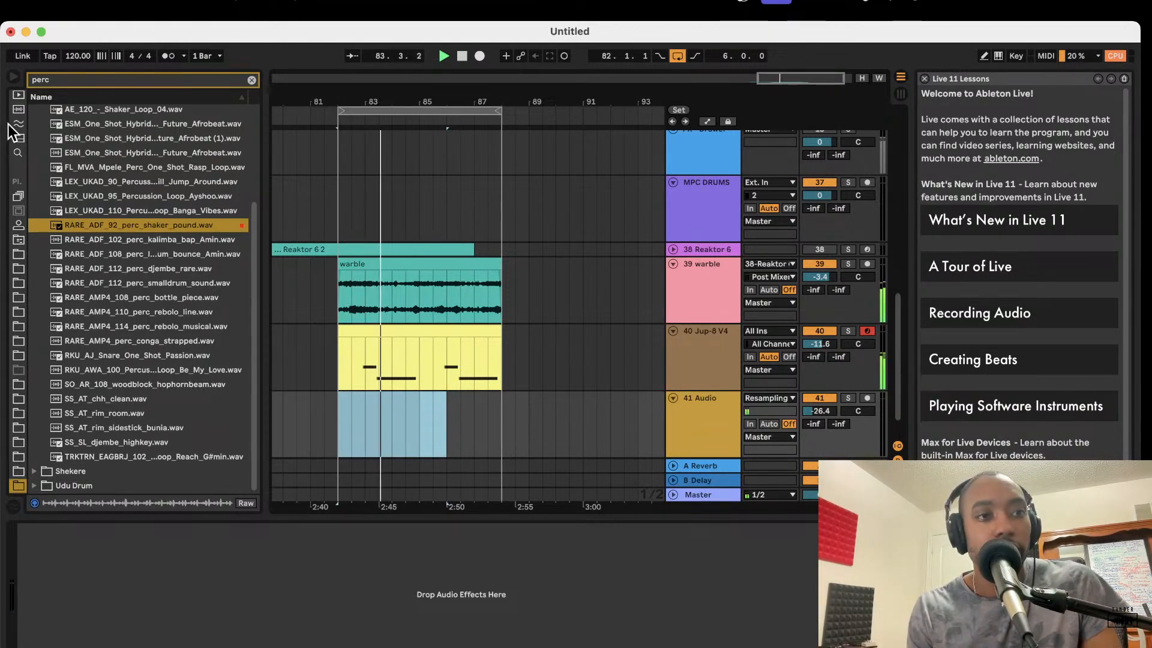
Step: Search the plug-ins for "native", load Kontakt onto a new track at the end of the arrangement, and expand that track
click(252, 80)
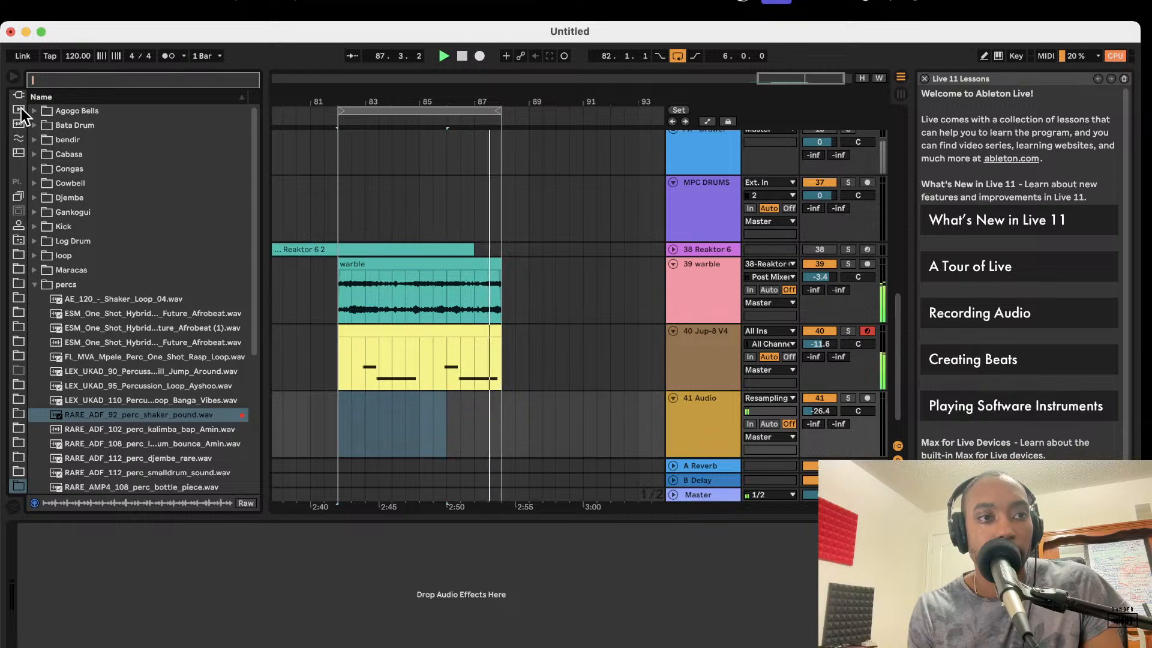
scroll(20, 126, down, 3)
scroll(21, 156, up, 5)
click(20, 146)
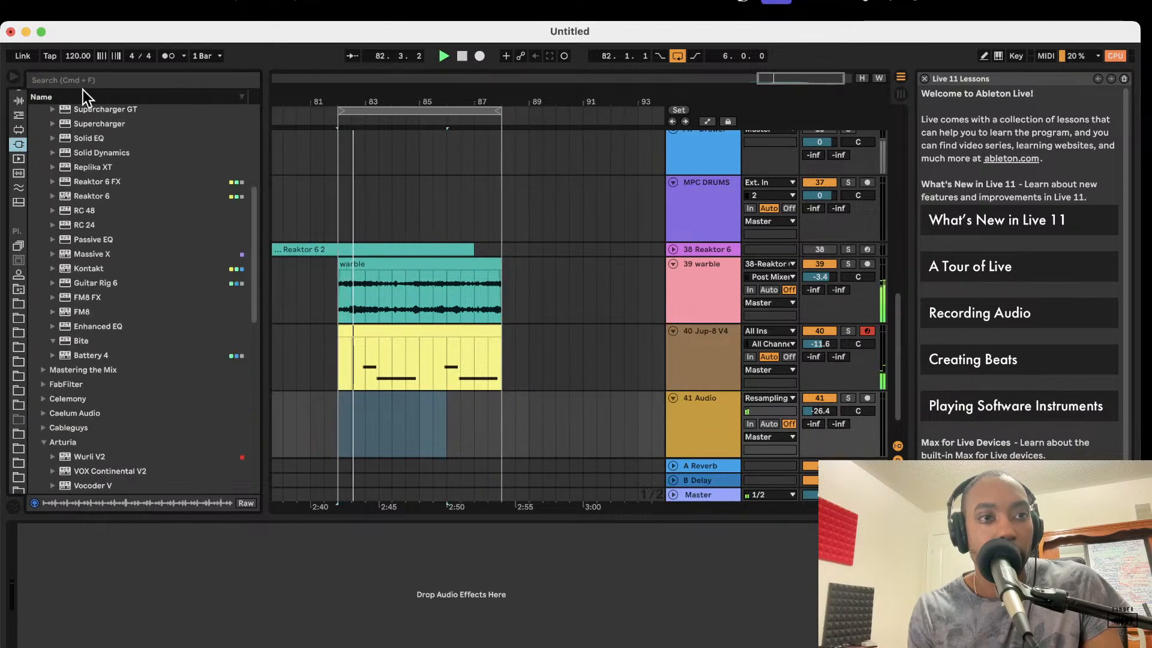
click(92, 80)
text(native)
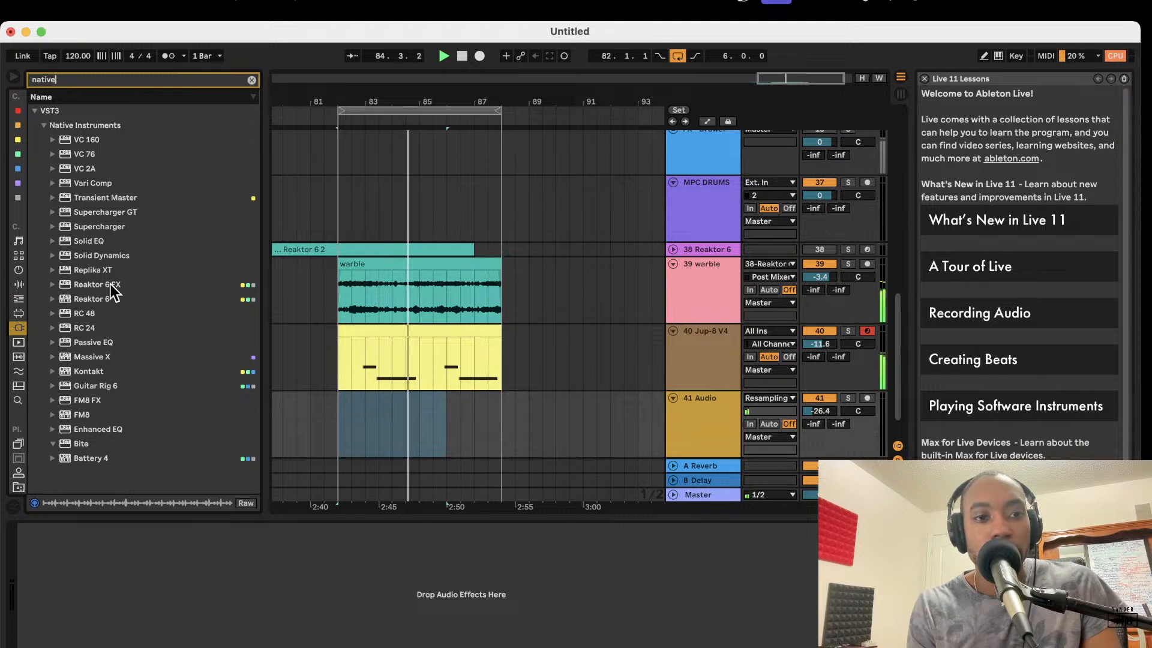
drag(96, 372, 426, 358)
drag(223, 357, 702, 438)
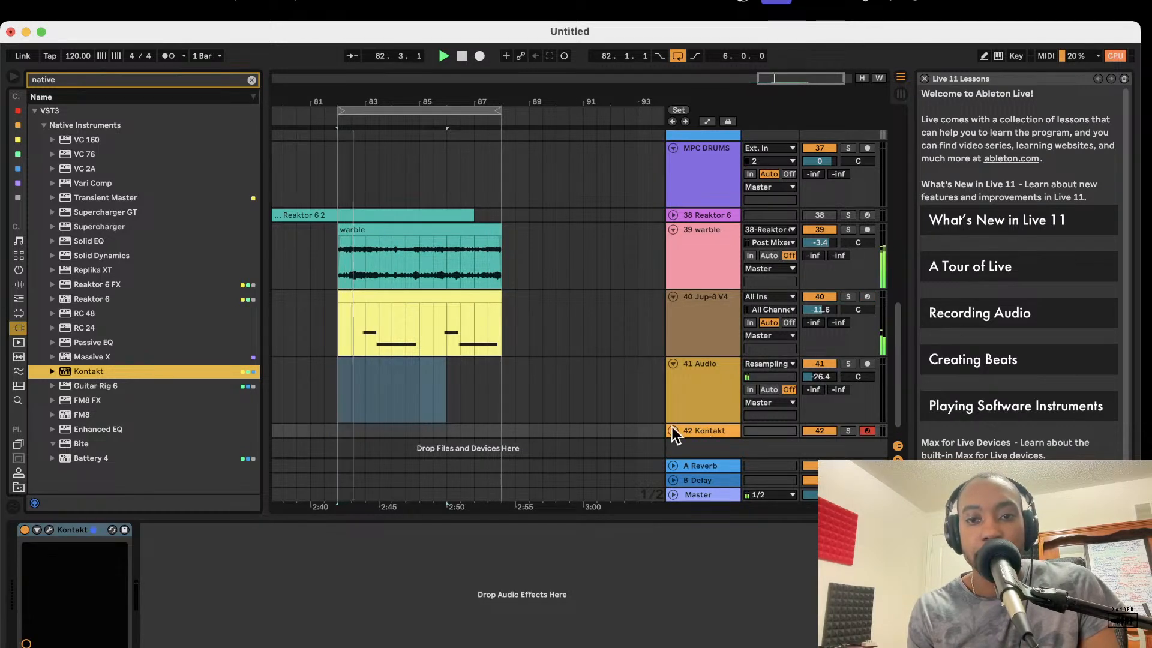
click(673, 430)
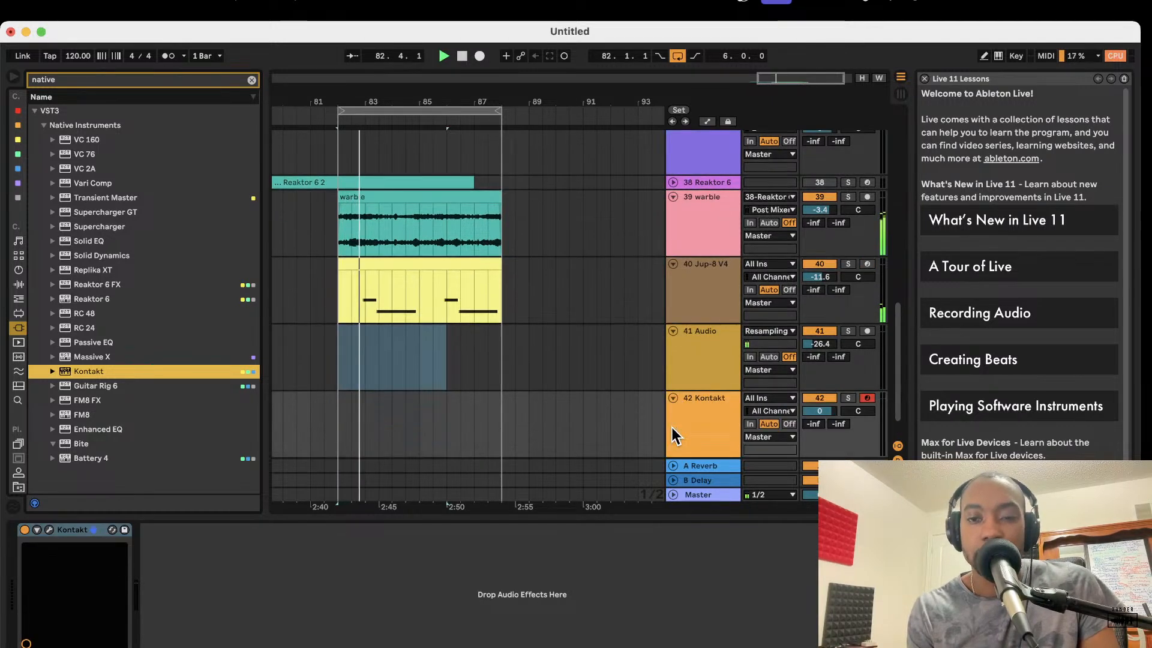
Step: Open the Kontakt interface and load the Darbuka 2 instrument from the percussion of the Middle East library
click(48, 530)
scroll(254, 366, down, 10)
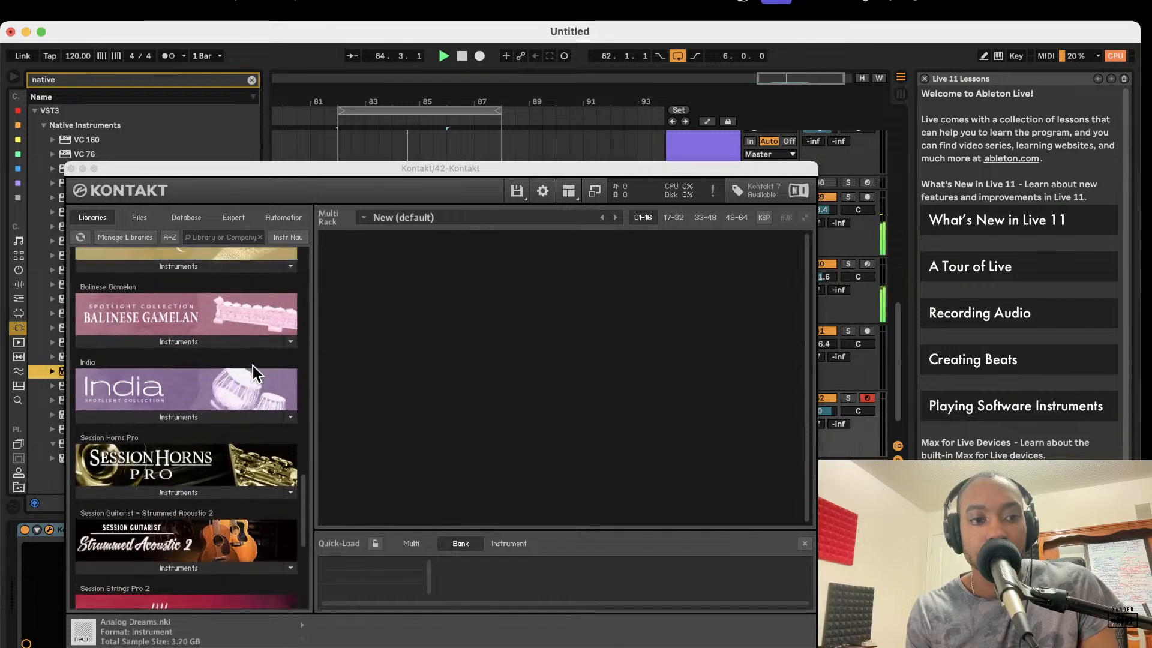
scroll(253, 366, up, 2)
click(225, 418)
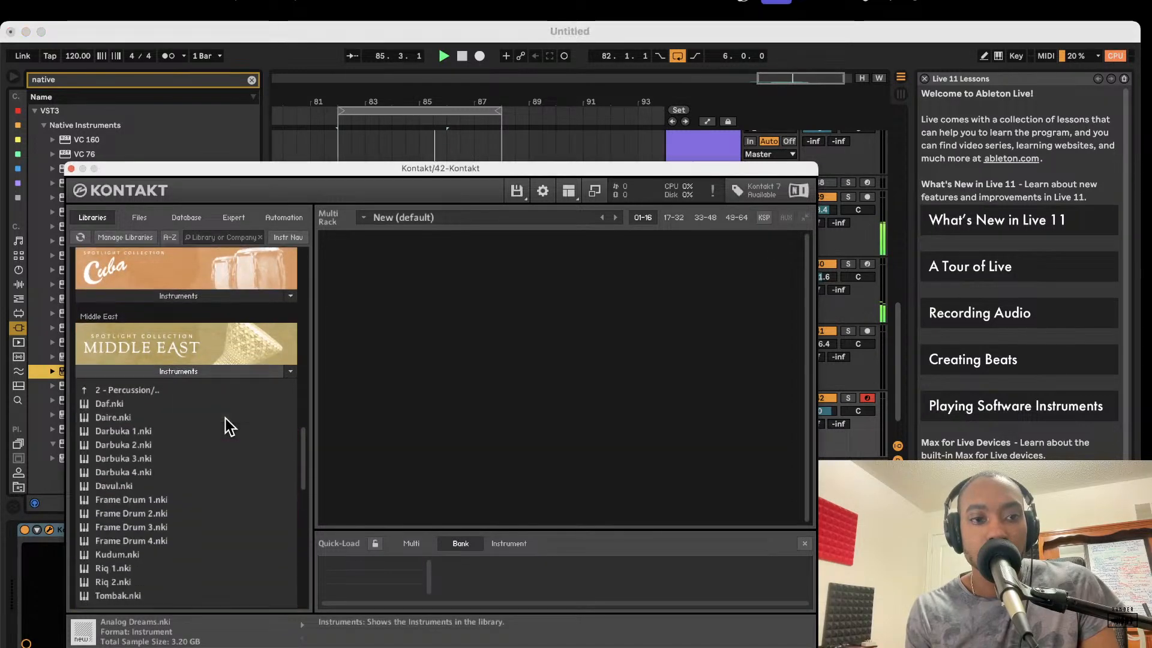
click(151, 445)
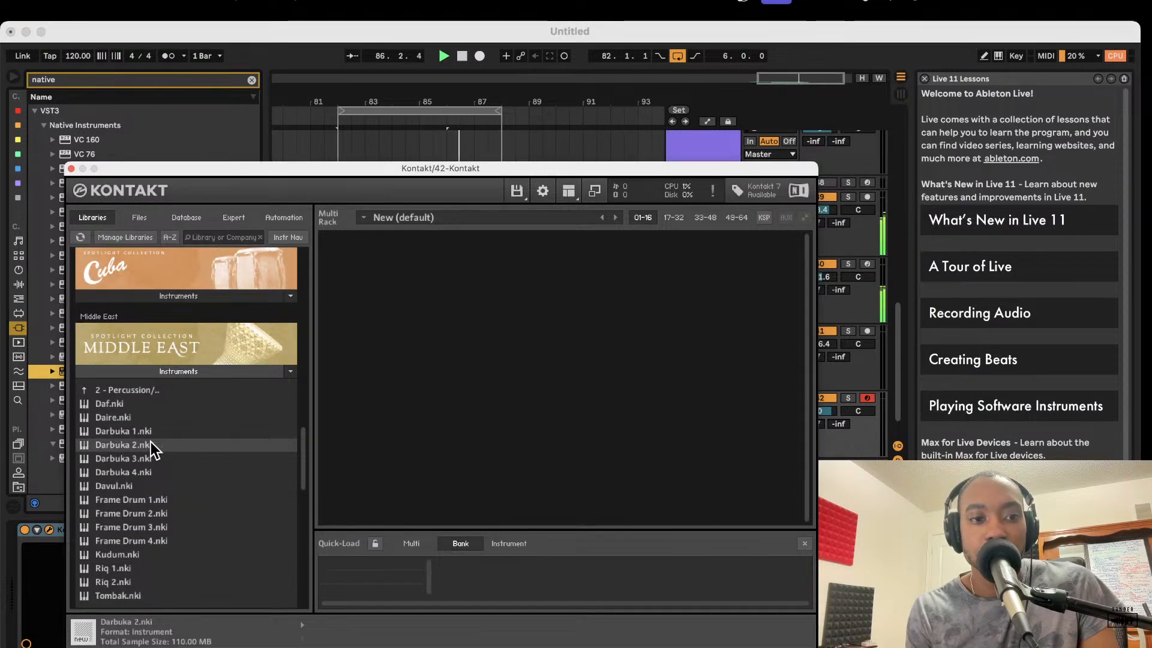
double_click(151, 445)
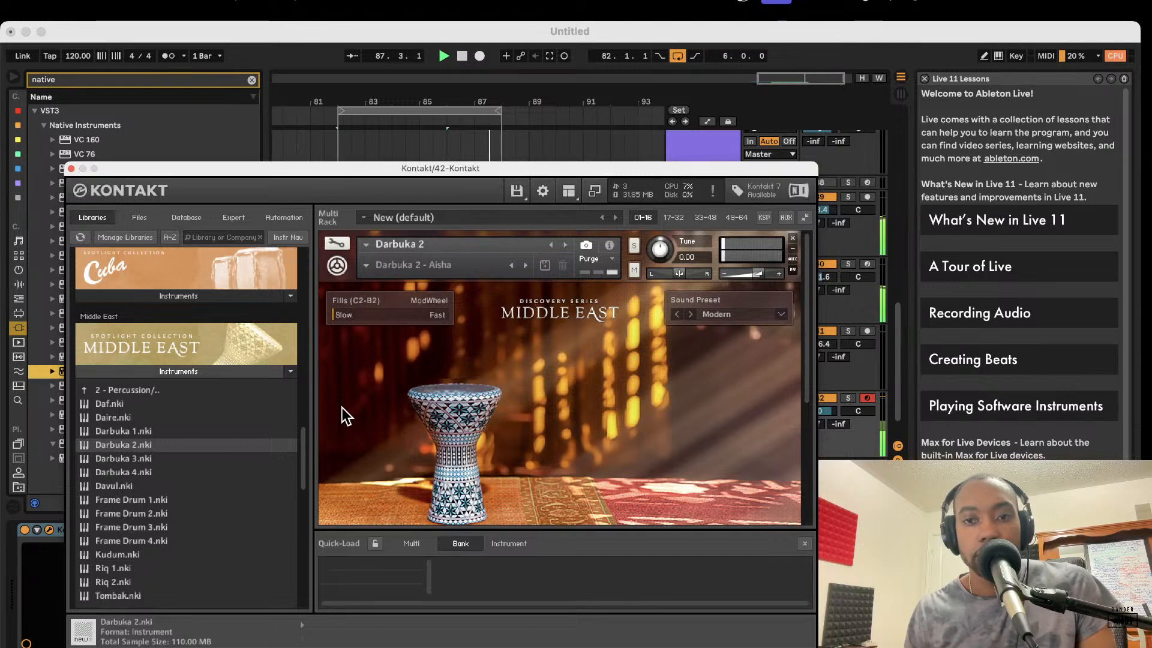
Step: Close the Kontakt window and lower the Kontakt track volume to -13.1
click(72, 169)
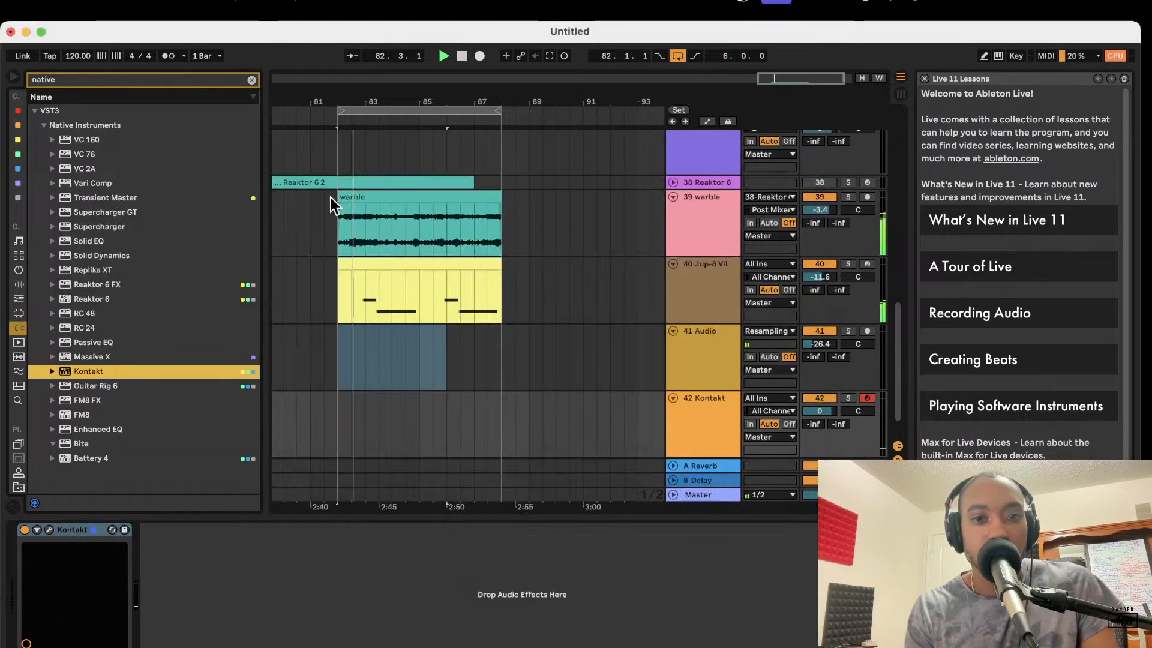
drag(821, 412, 821, 441)
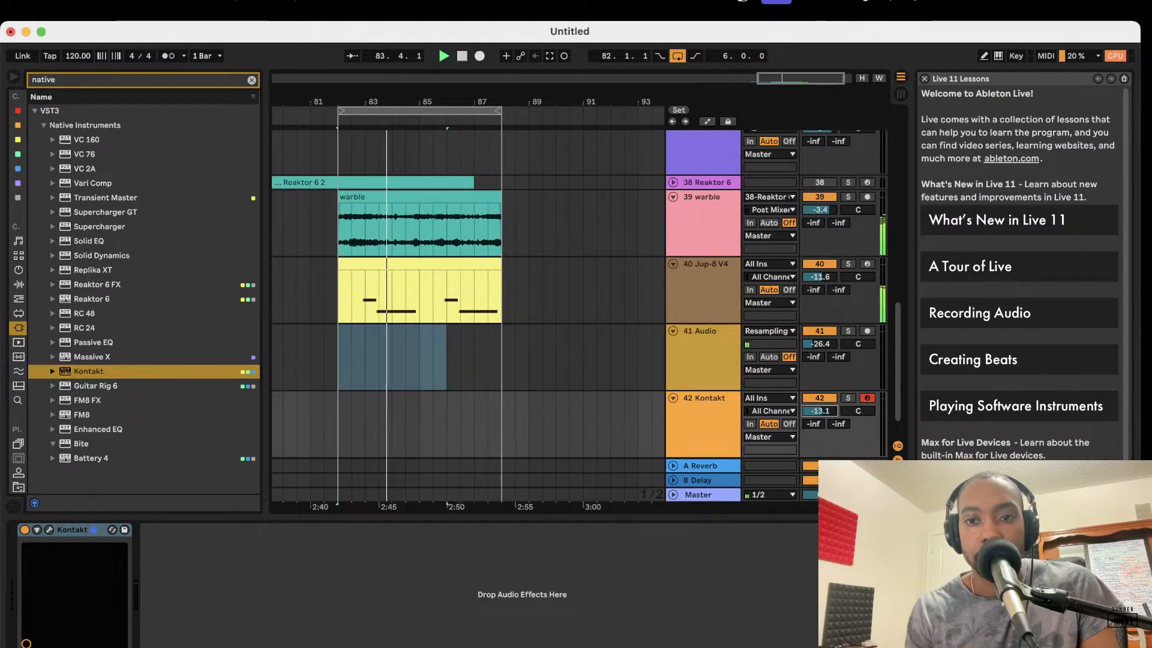
Step: Reopen the Kontakt interface, browse its libraries, and load Una Corda Felt from the Una Corda library
click(50, 530)
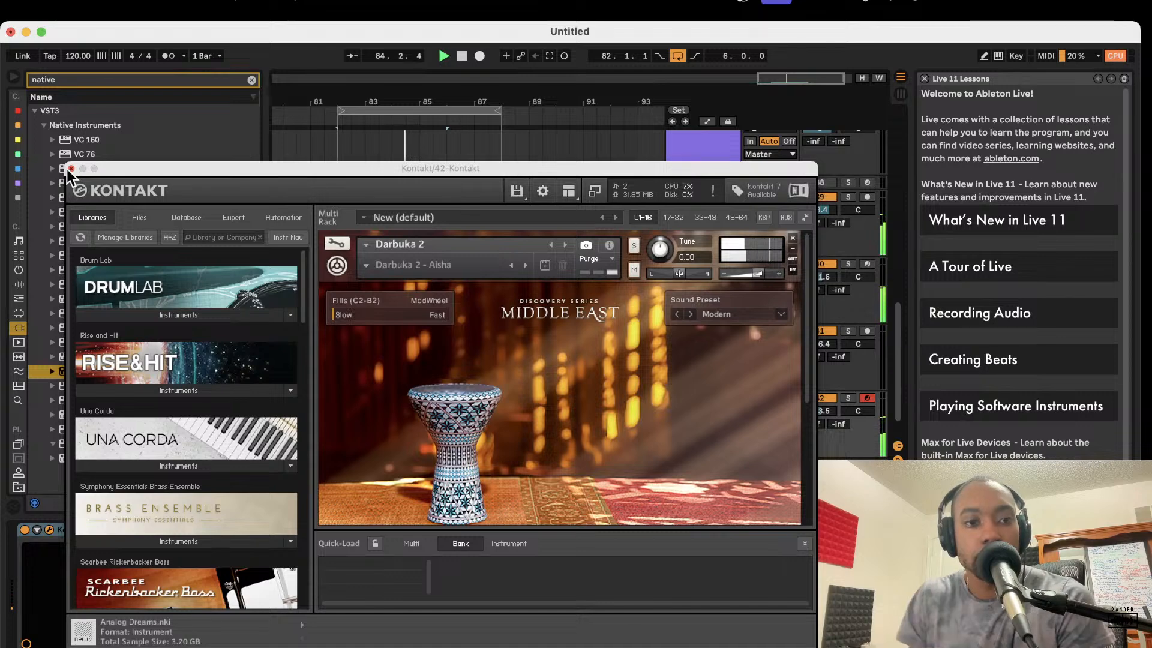
scroll(440, 264, down, 5)
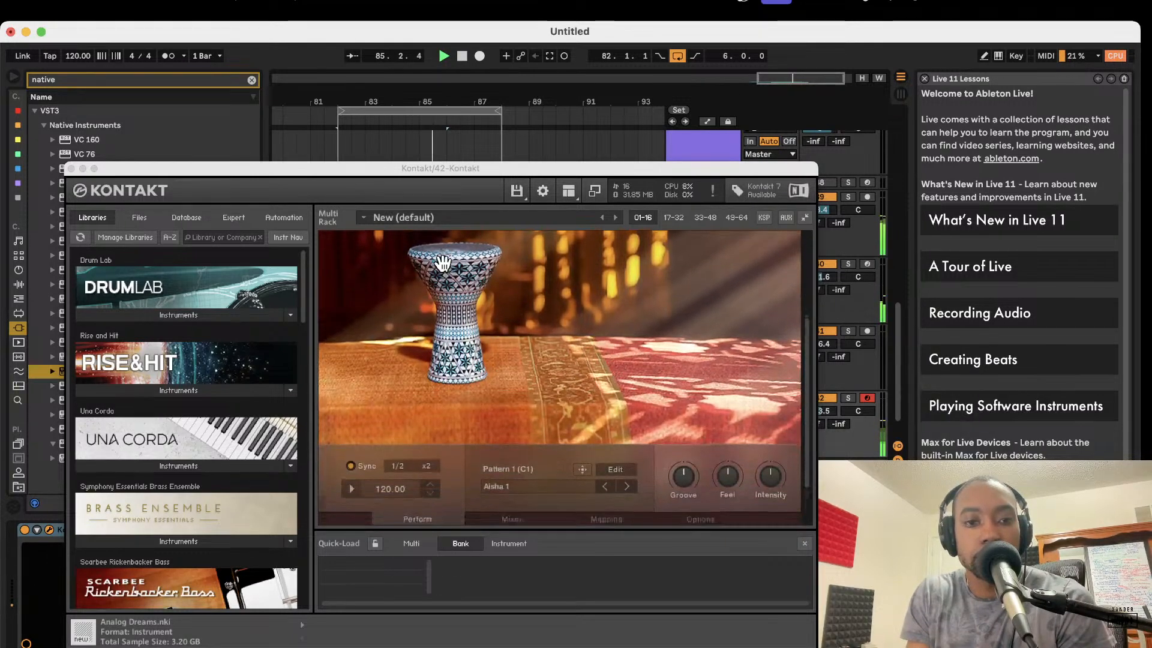
scroll(253, 415, down, 6)
scroll(232, 427, up, 3)
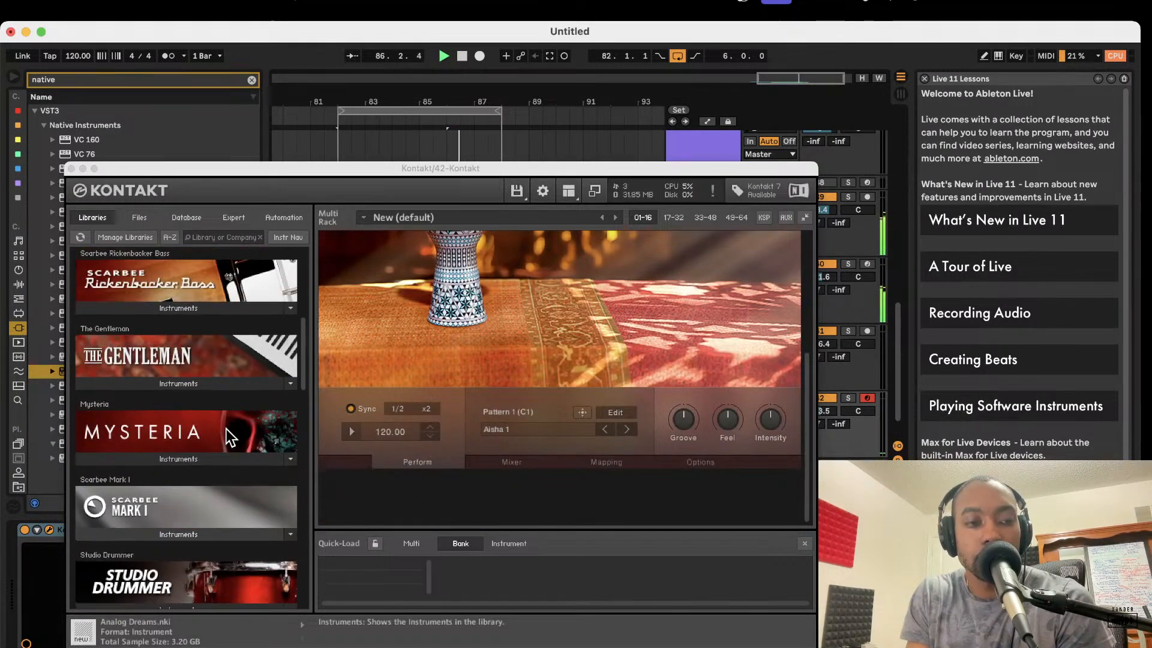
scroll(226, 430, up, 4)
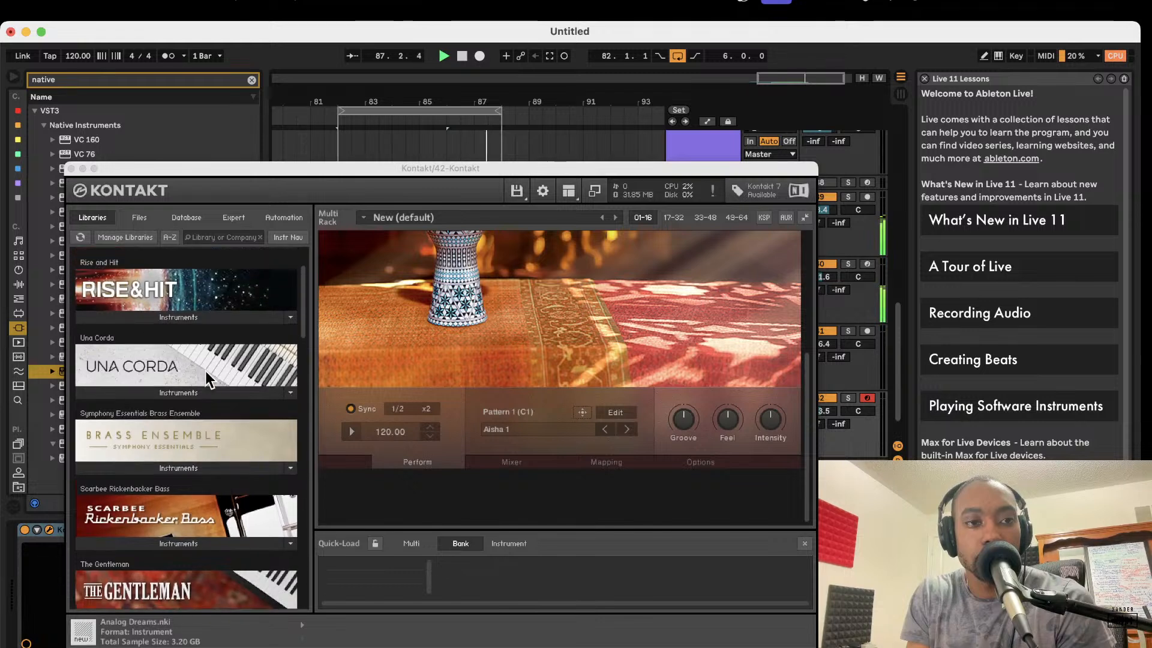
click(180, 394)
double_click(180, 425)
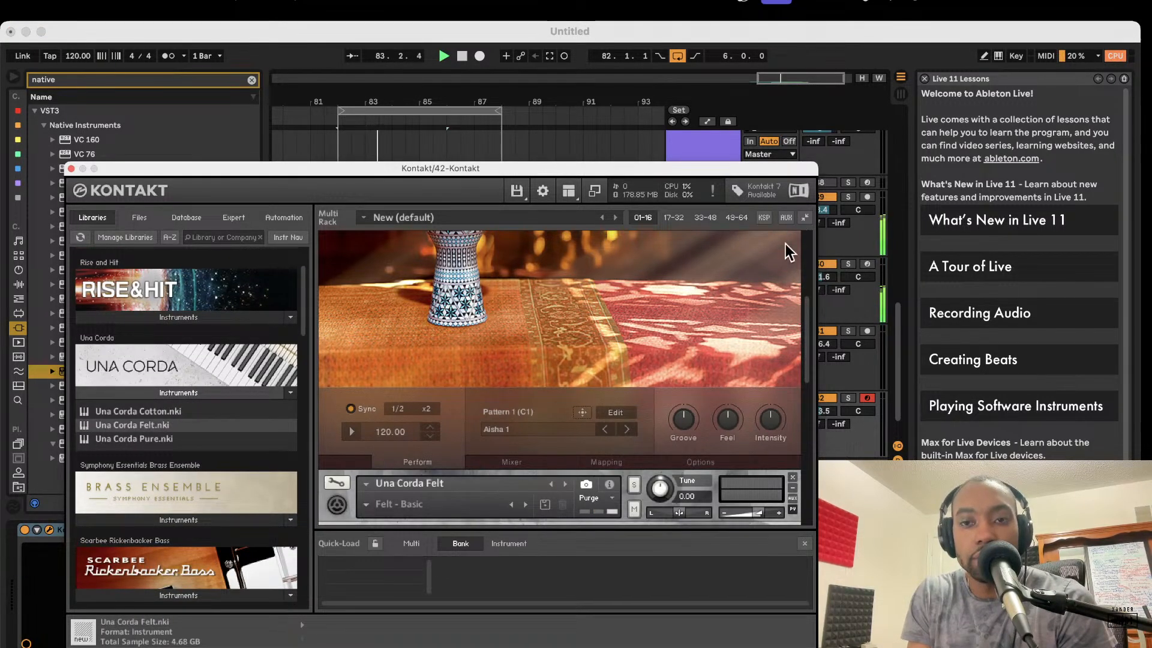
Step: Remove Darbuka 2 and Una Corda Felt from the Kontakt rack, and load Una Corda Felt again on its own
scroll(667, 372, up, 5)
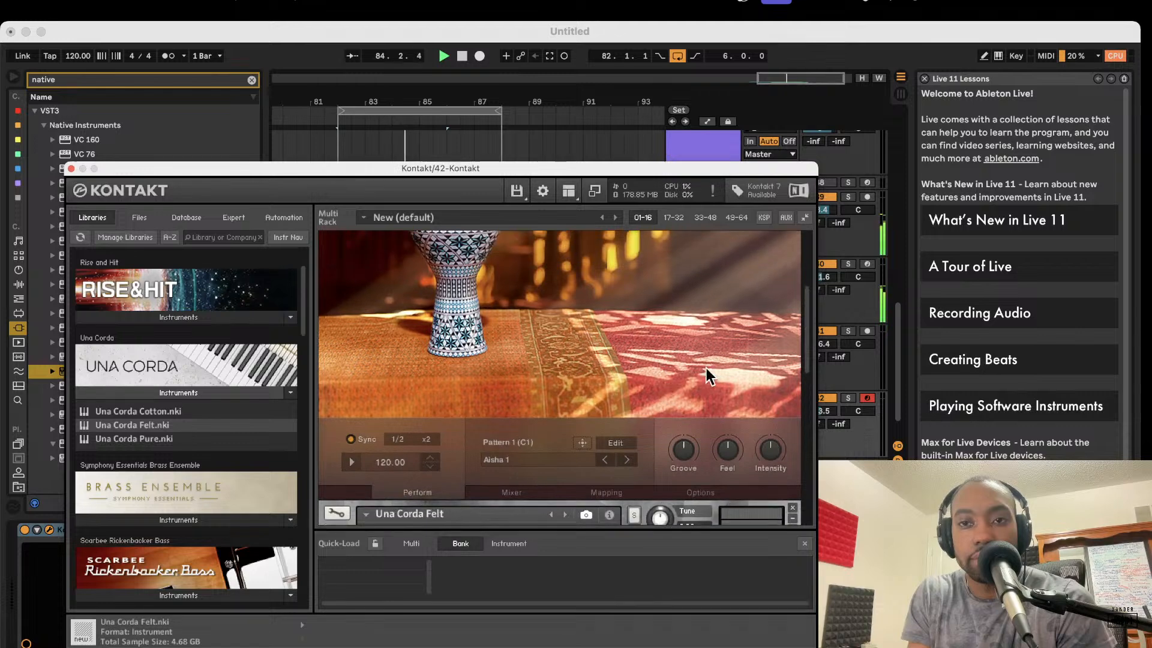
scroll(690, 240, up, 2)
click(792, 238)
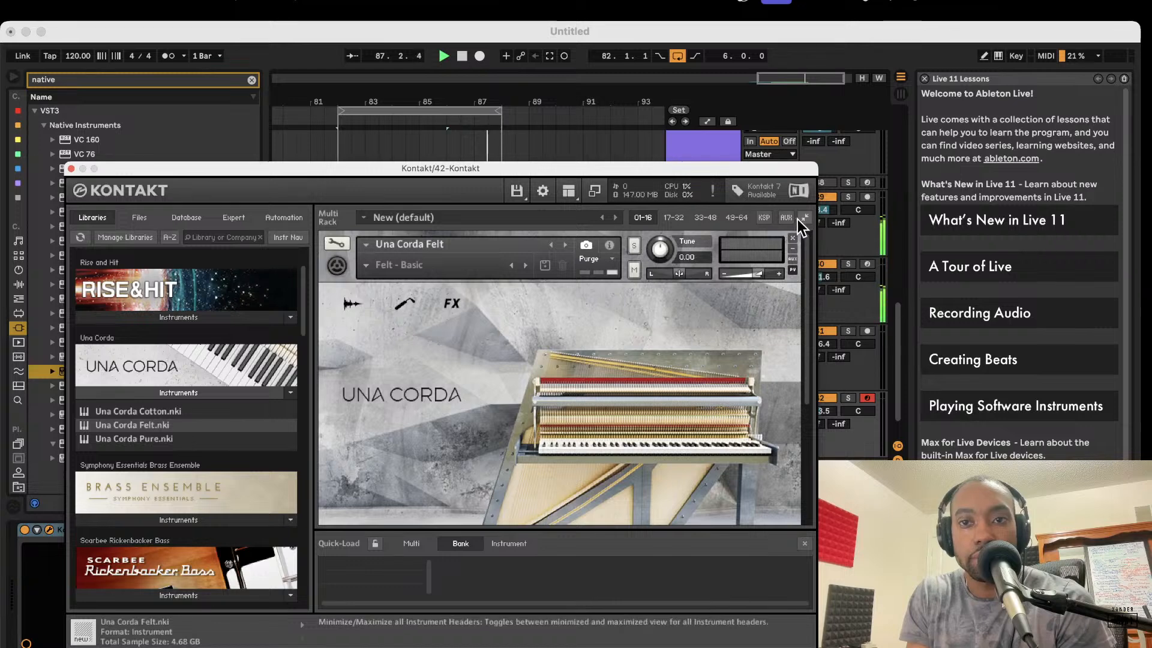
click(793, 237)
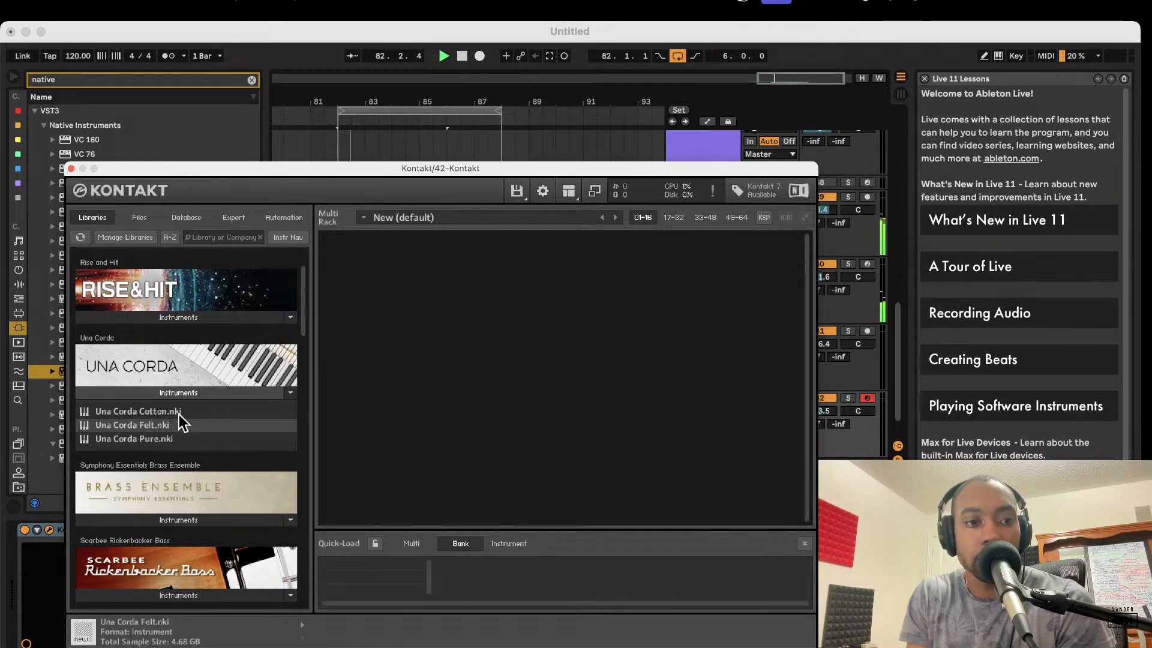
double_click(157, 427)
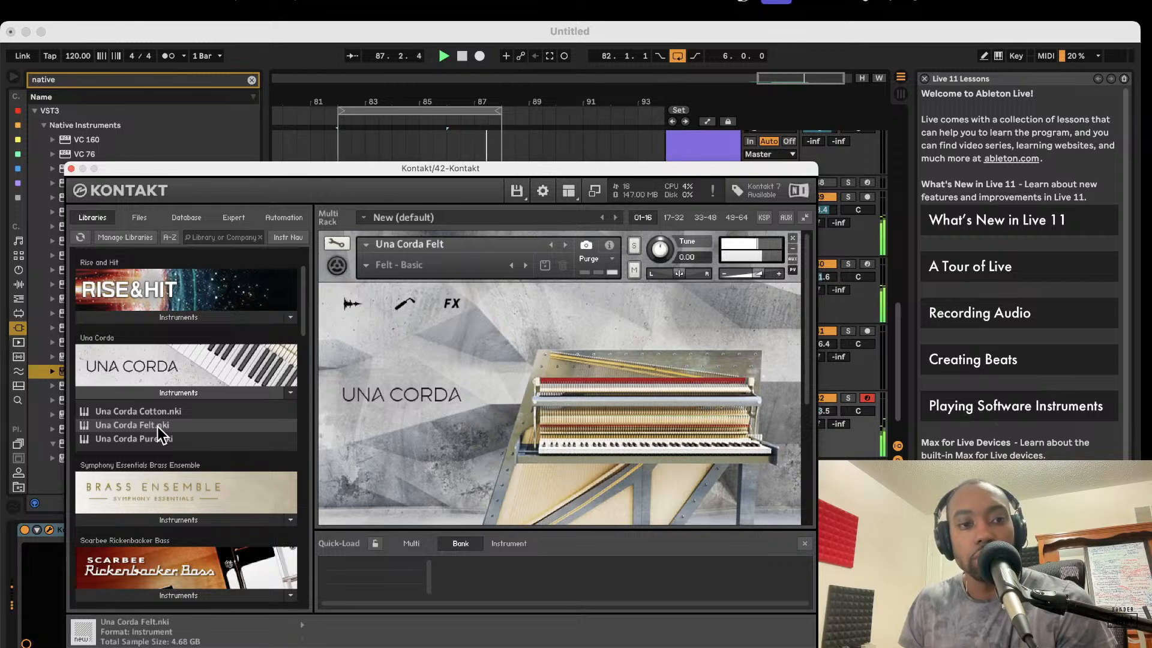
Step: Replace Una Corda Felt in the rack with the Horns Essential instrument from the Symphony Essentials Brass Ensemble library
scroll(140, 384, down, 3)
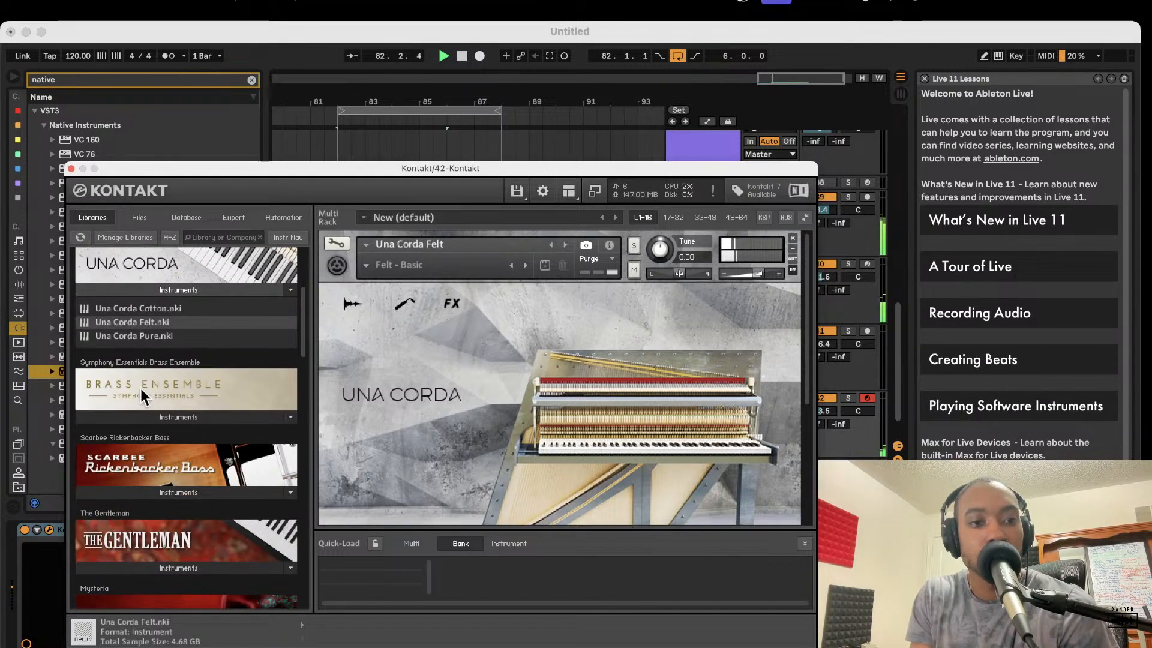
click(142, 416)
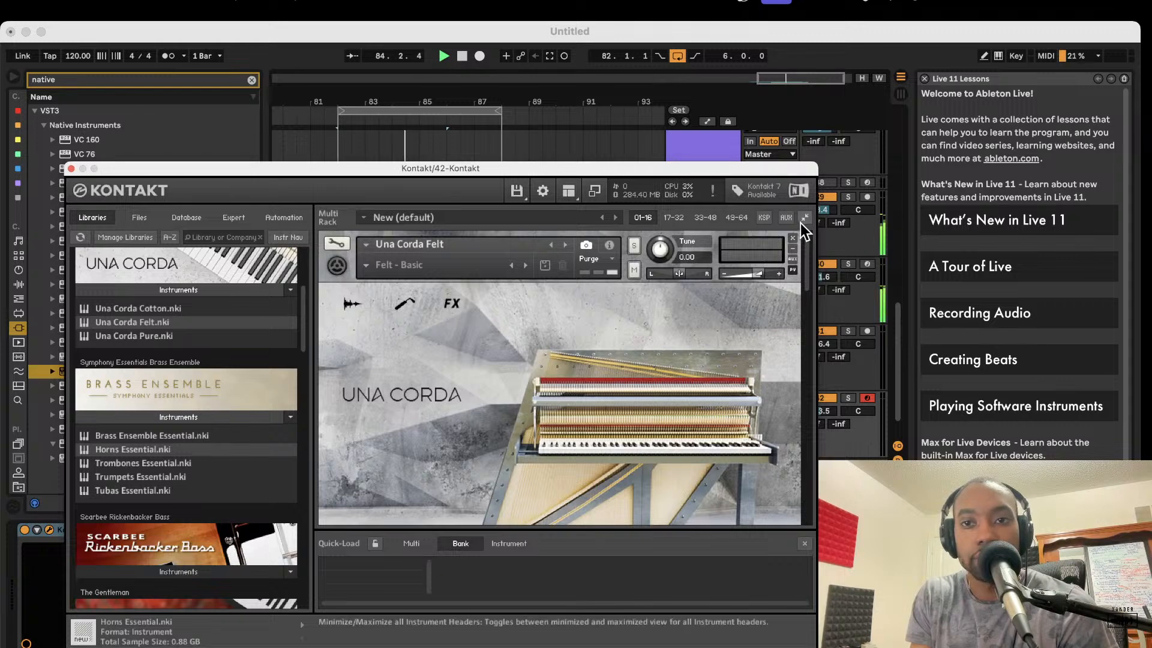
click(792, 239)
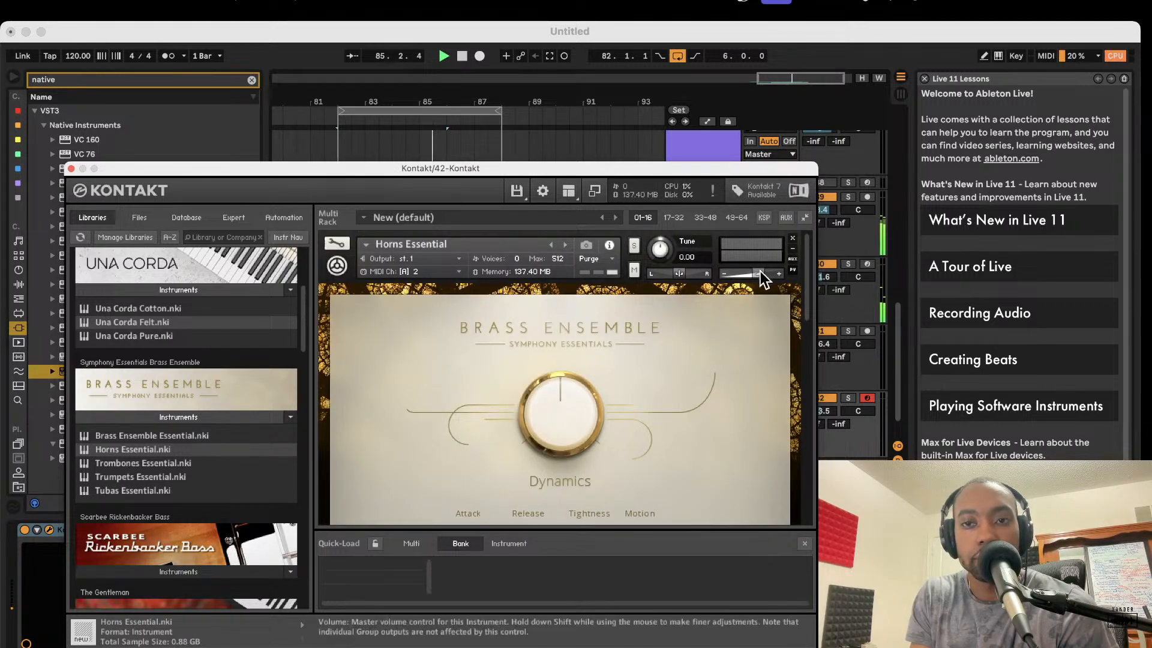
Step: Load the Trombones Essential instrument and turn up its Dynamics knob
double_click(131, 463)
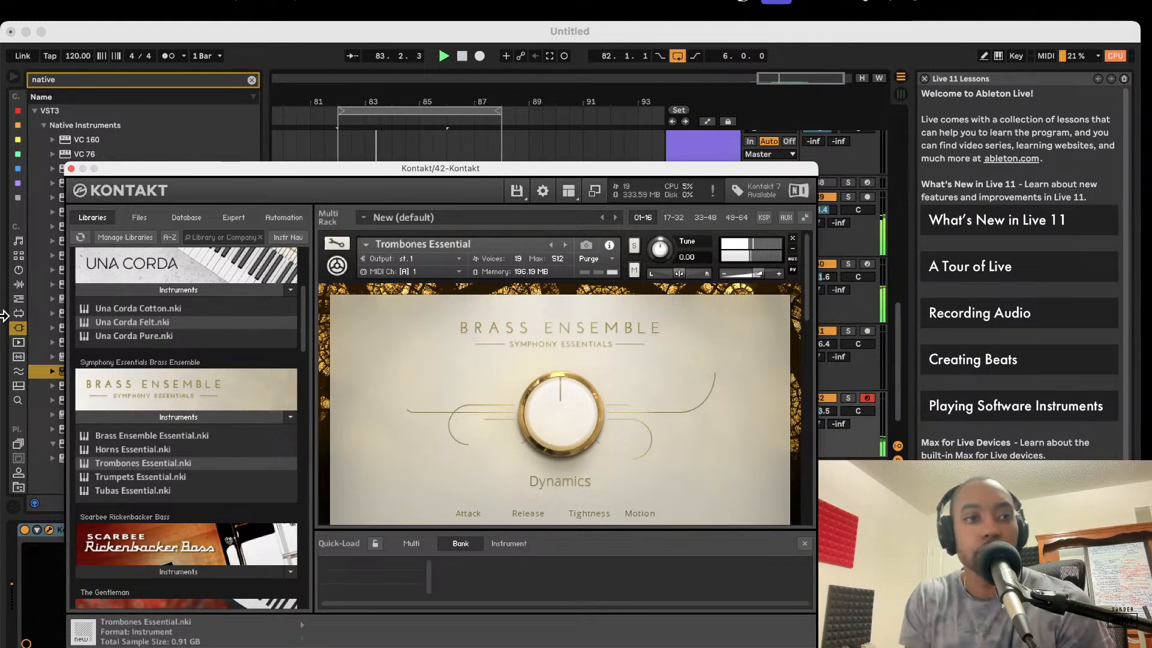
drag(567, 403, 565, 311)
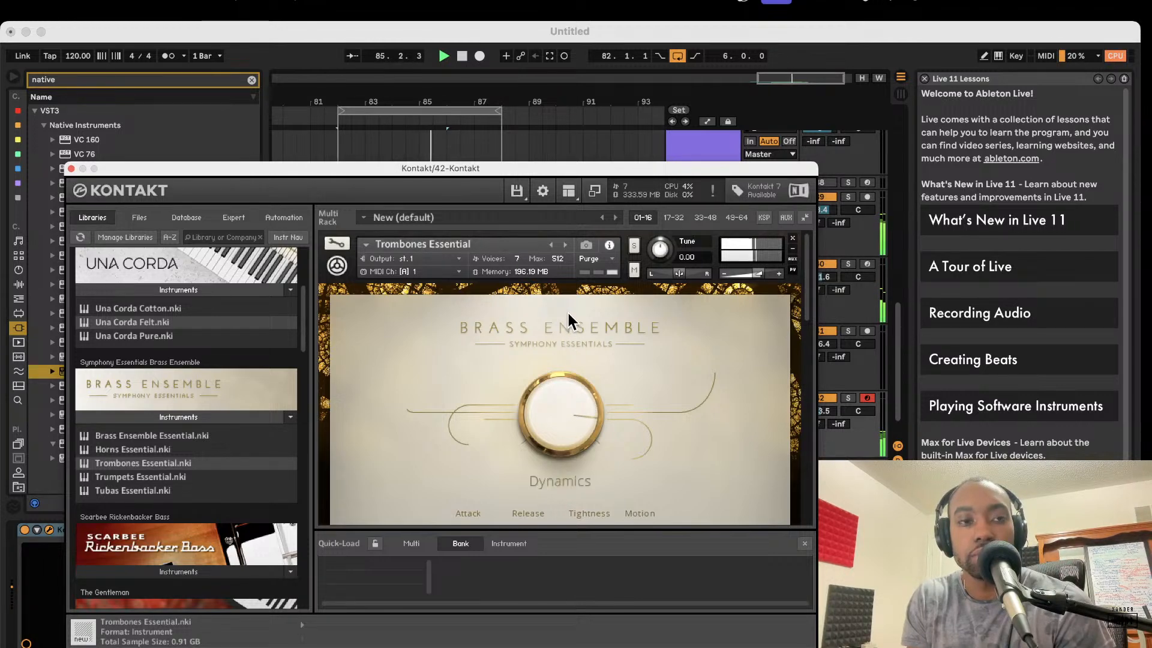
click(71, 169)
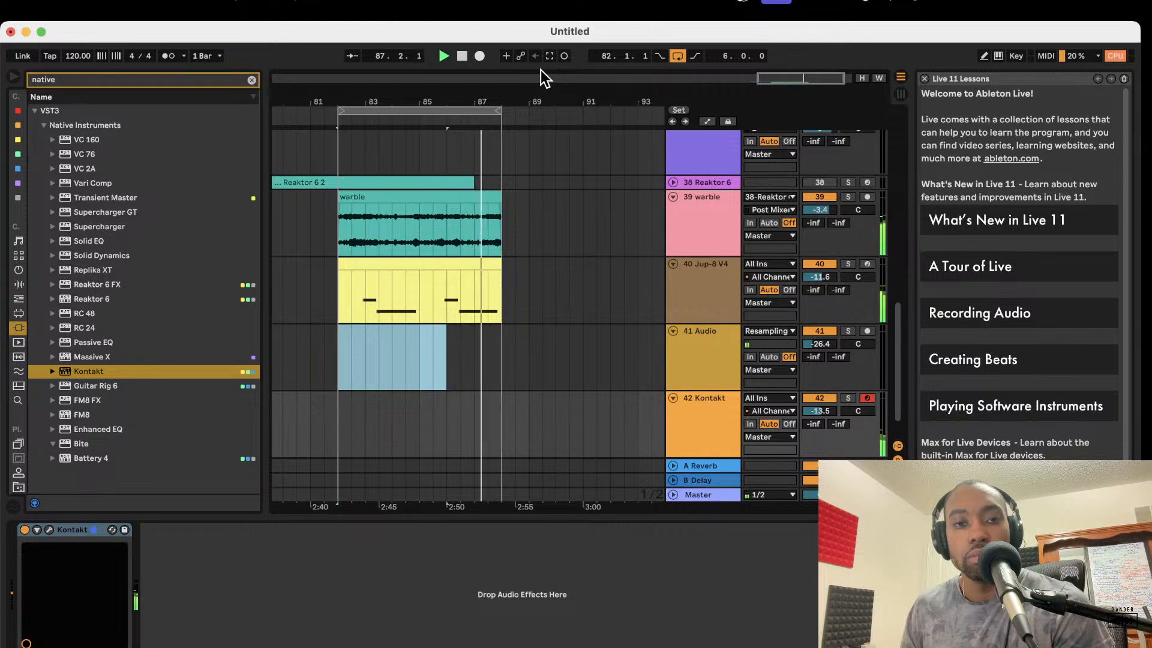
Step: Capture the played part as a MIDI clip on the 42 Kontakt track and open it in an enlarged note editor
click(550, 56)
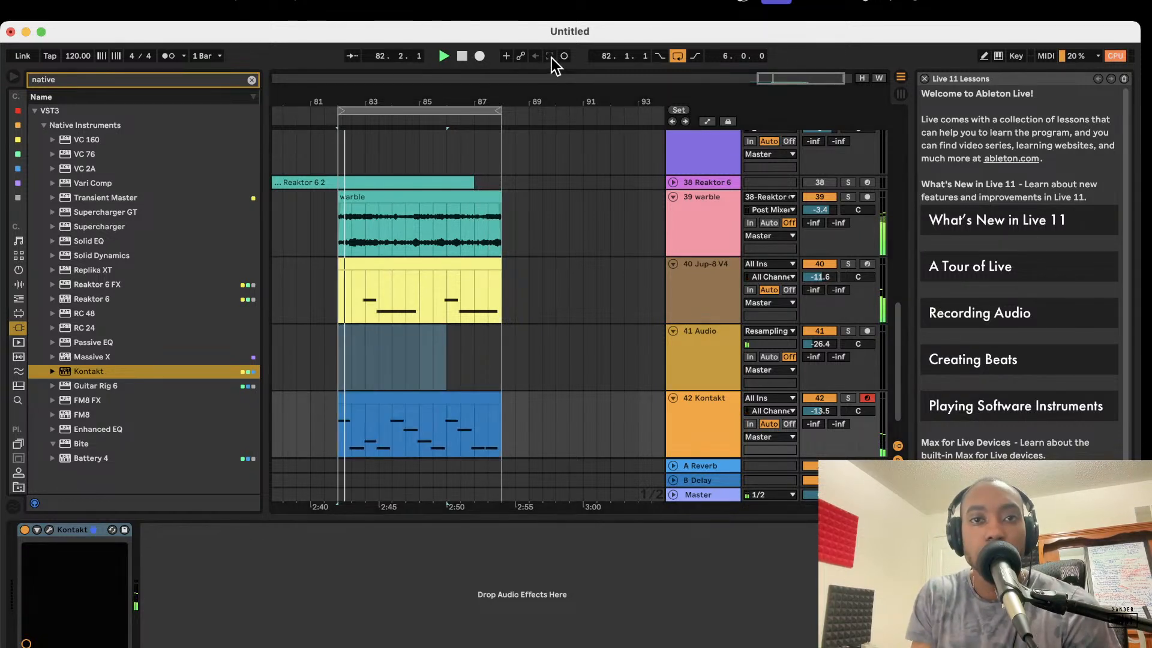
click(416, 406)
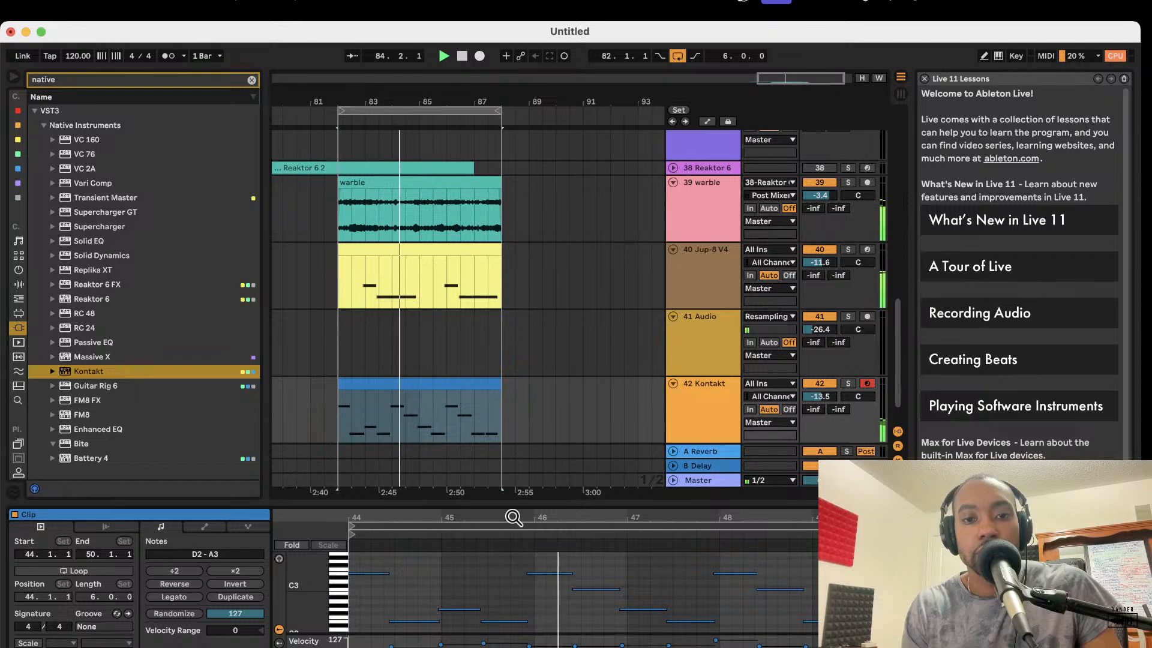
drag(513, 505, 495, 360)
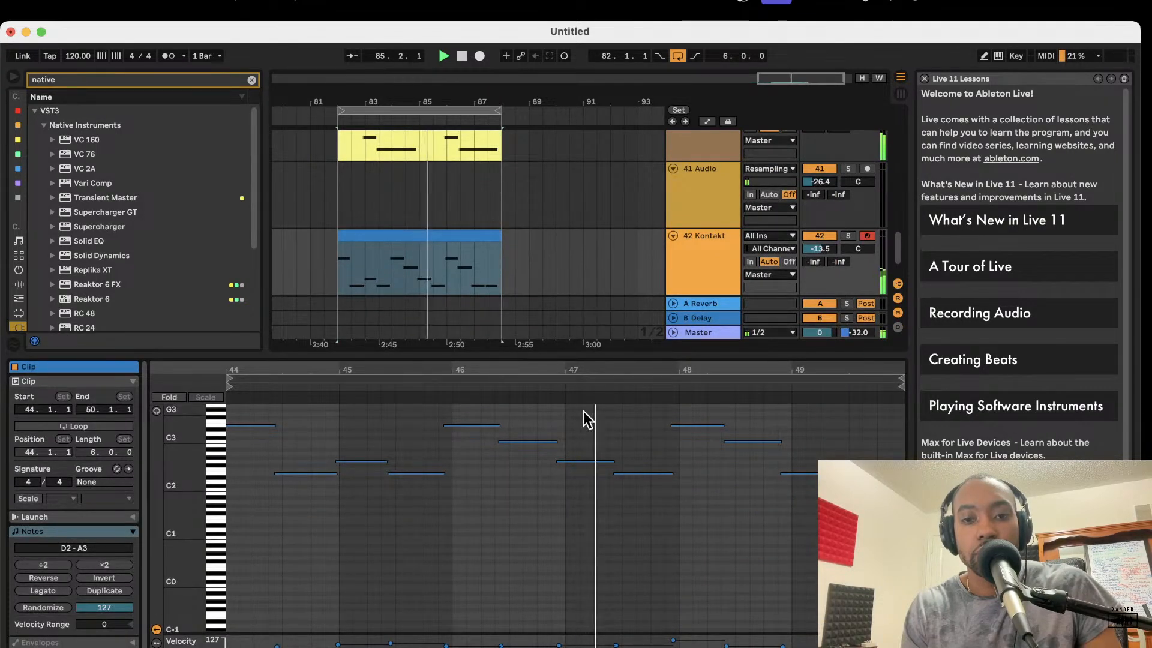
click(639, 474)
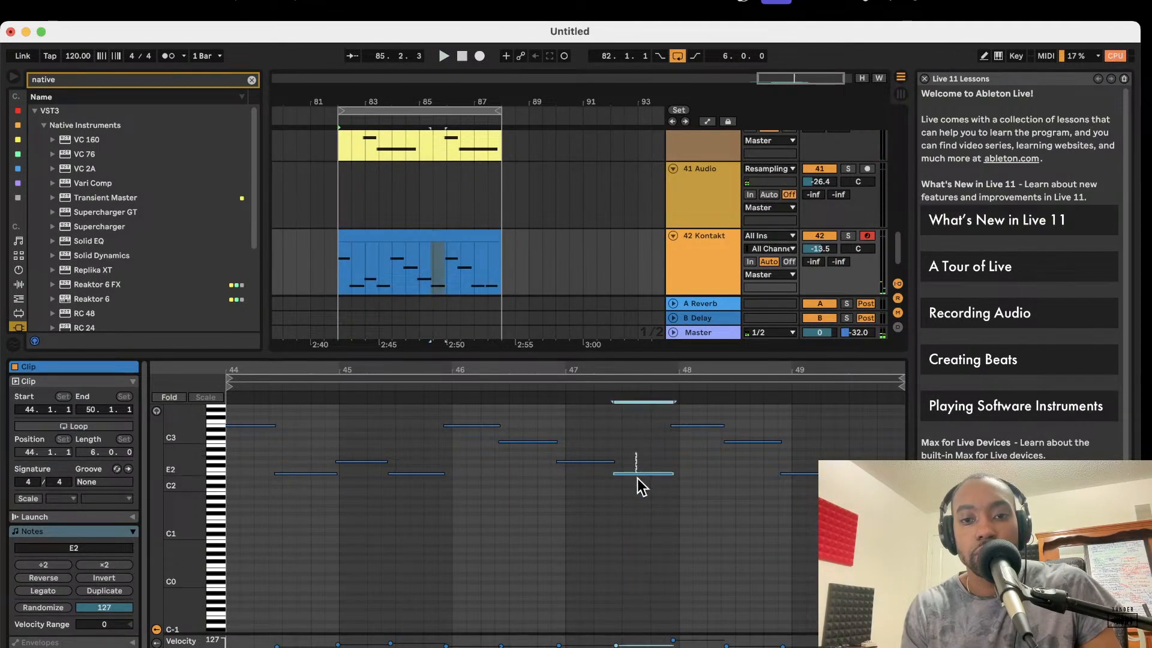
drag(650, 479, 651, 434)
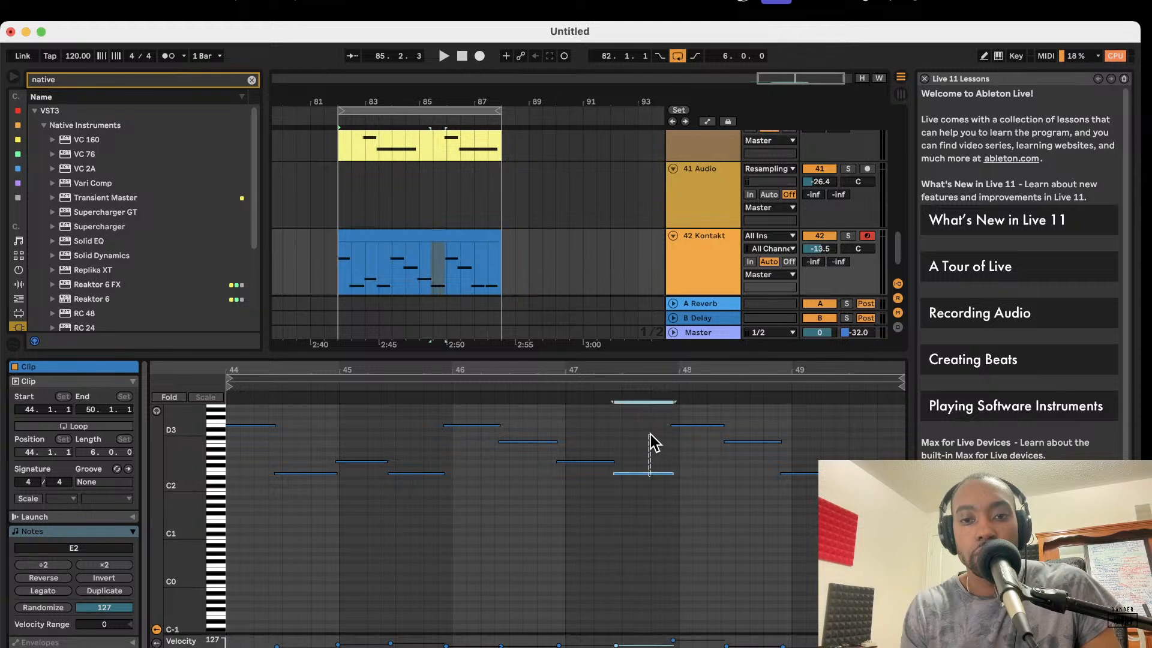
double_click(647, 458)
key(super+z)
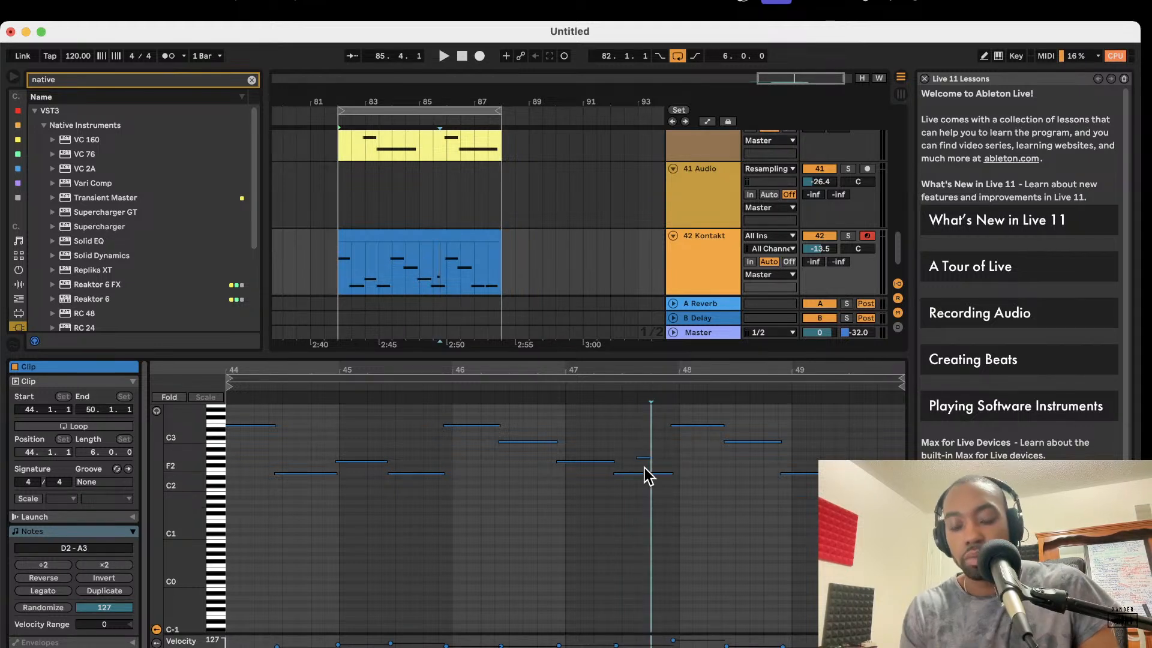
Step: Transpose the E2 note just before bar 48 up to B2, auditioning it in the loop
click(645, 474)
key(Up)
key(Up)
key(Up)
key(Up)
key(Up)
key(Up)
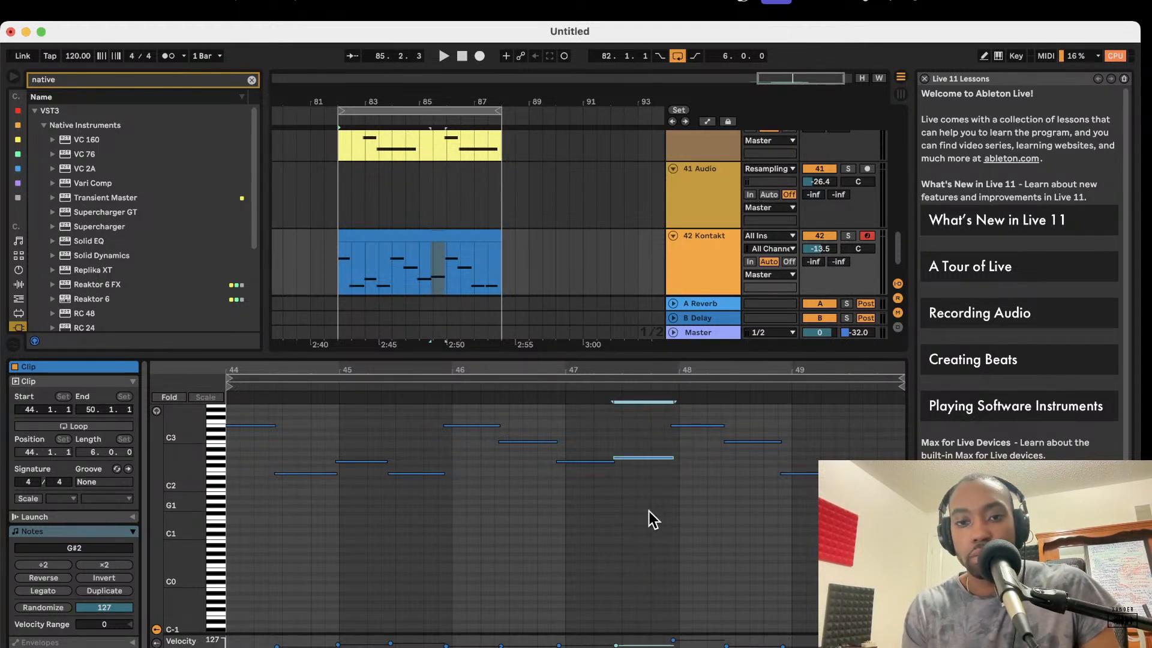
key(space)
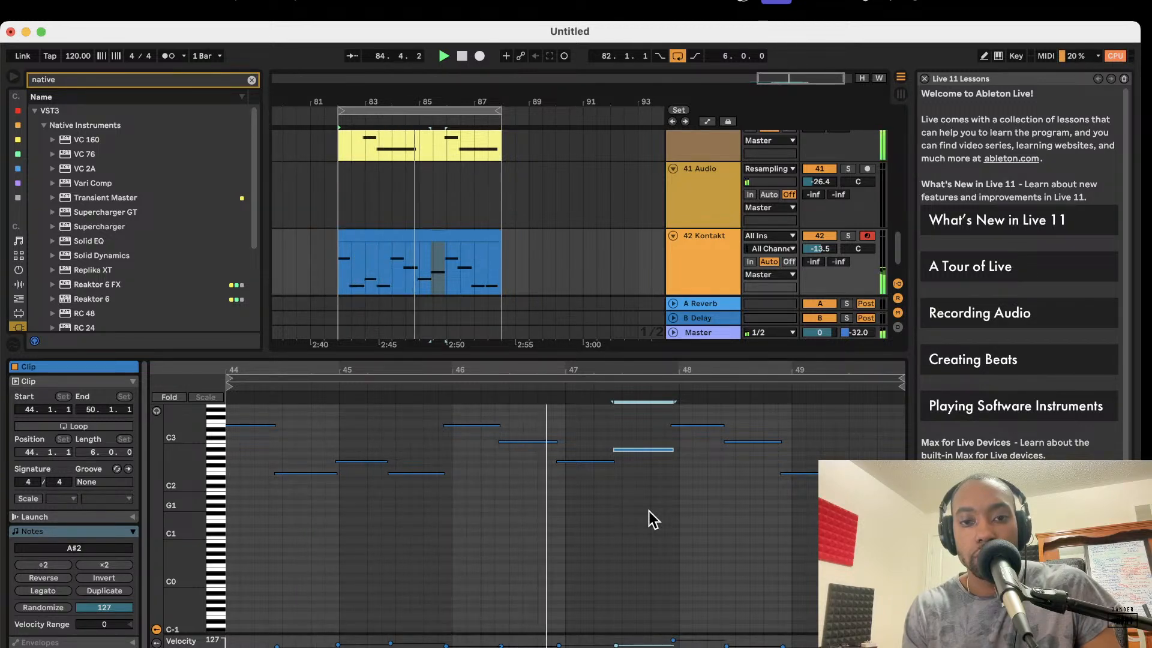
key(Up)
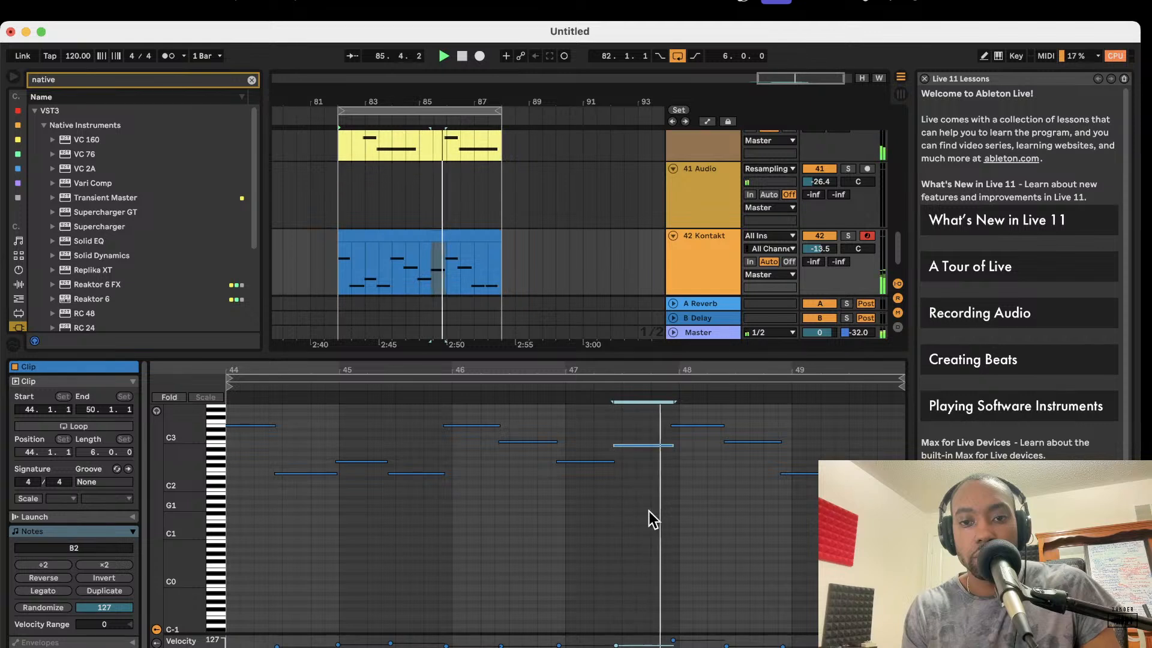
click(651, 520)
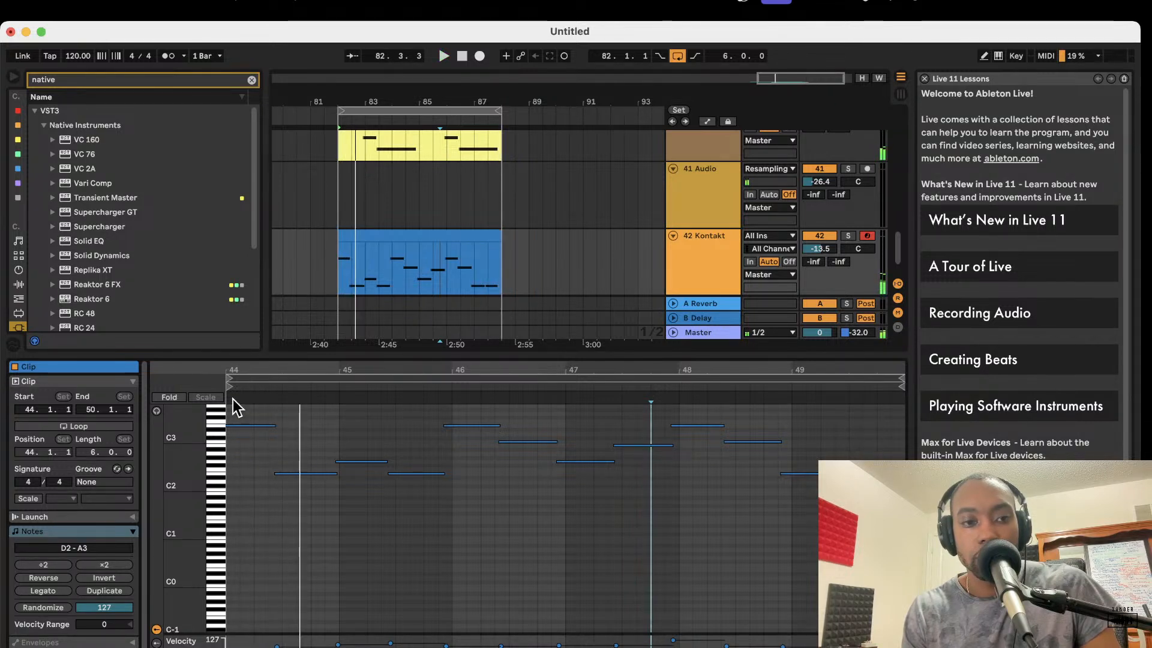
Step: Stop playback and delete the captured MIDI clip from the 42 Kontakt track
key(space)
click(393, 236)
key(Delete)
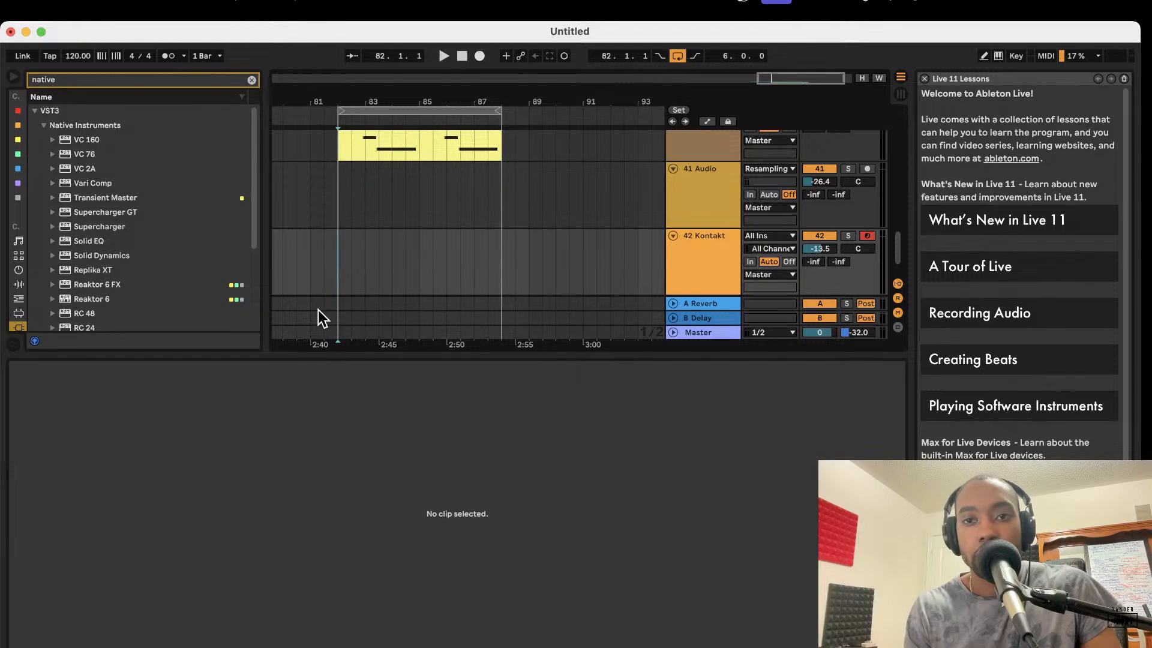
Step: Reopen Kontakt on track 42, run the loop, and capture the newly played trombone part as a MIDI clip
click(711, 235)
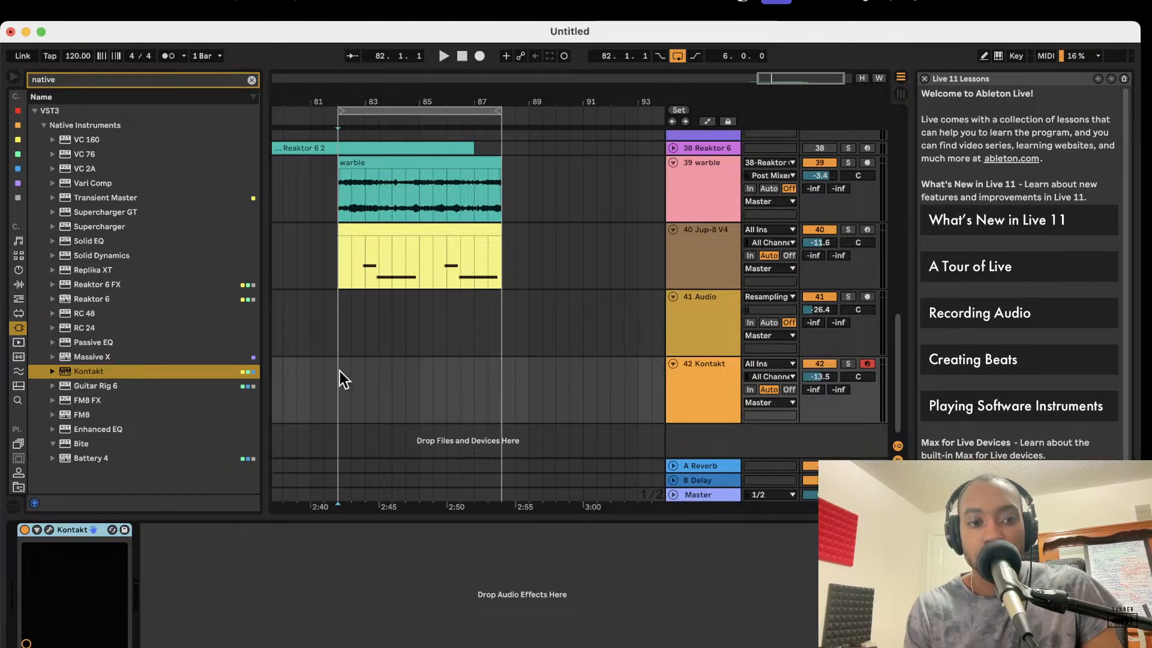
click(48, 531)
key(space)
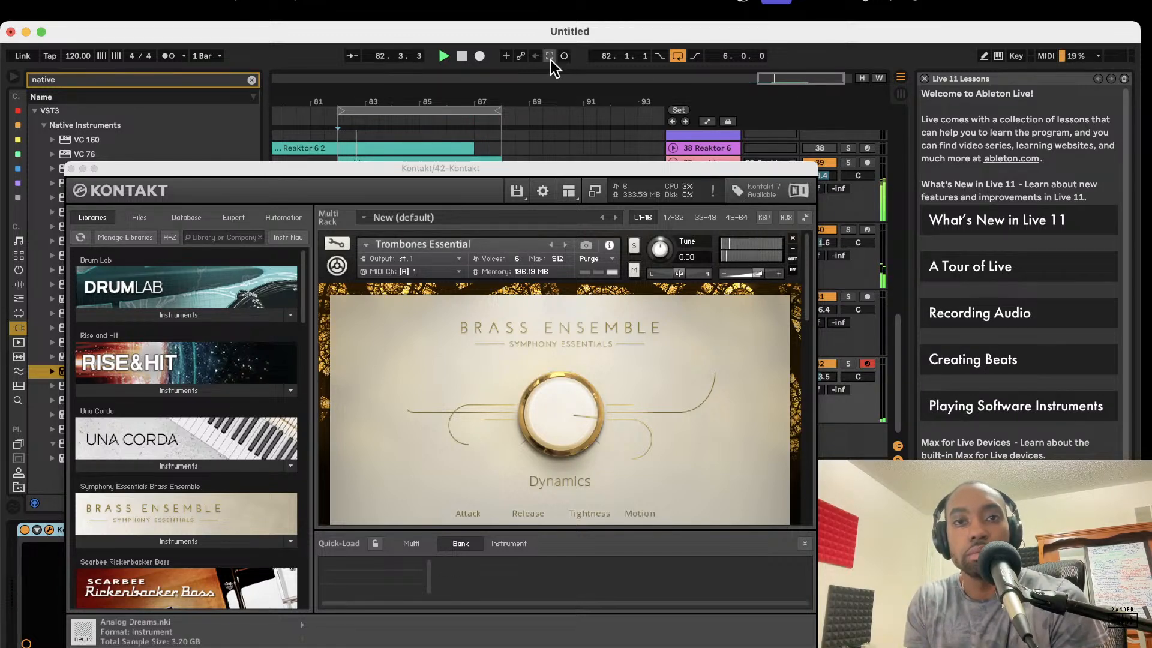
click(72, 172)
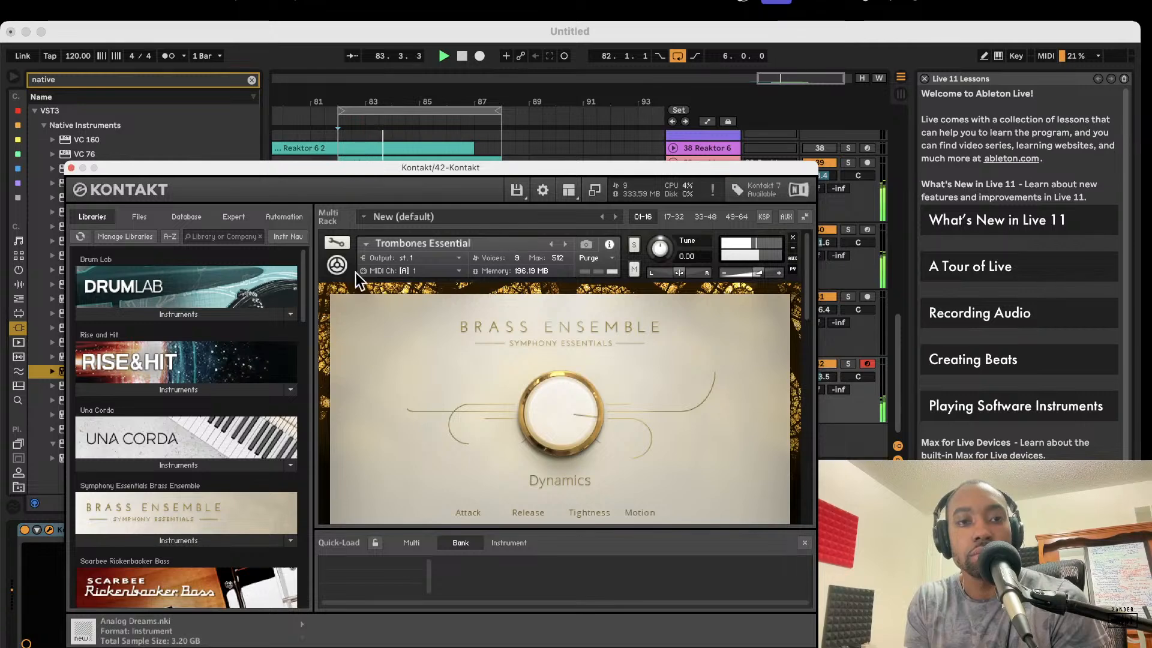
click(71, 168)
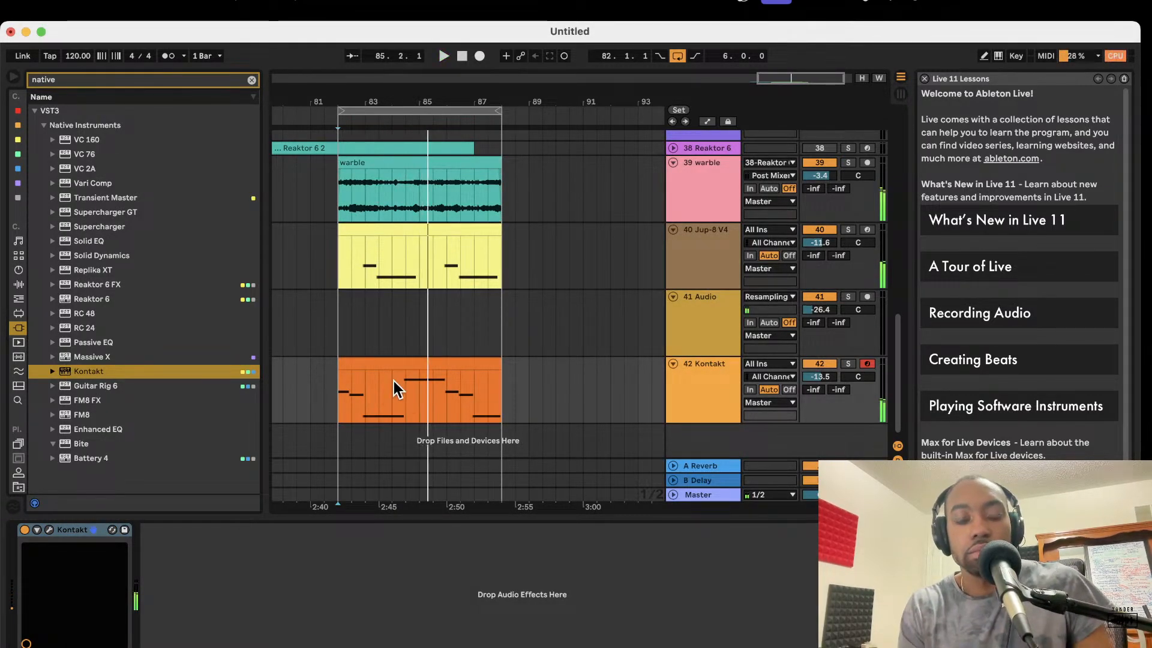
Step: Extend the captured clip's start back to 5.1.1, align it with bar 82, and open its earlier notes in the editor
key(space)
key(space)
key(space)
mouse_move(380, 362)
mouse_down()
mouse_move(407, 362)
mouse_move(320, 362)
mouse_move(401, 368)
mouse_move(360, 364)
mouse_up()
key(space)
key(space)
double_click(360, 365)
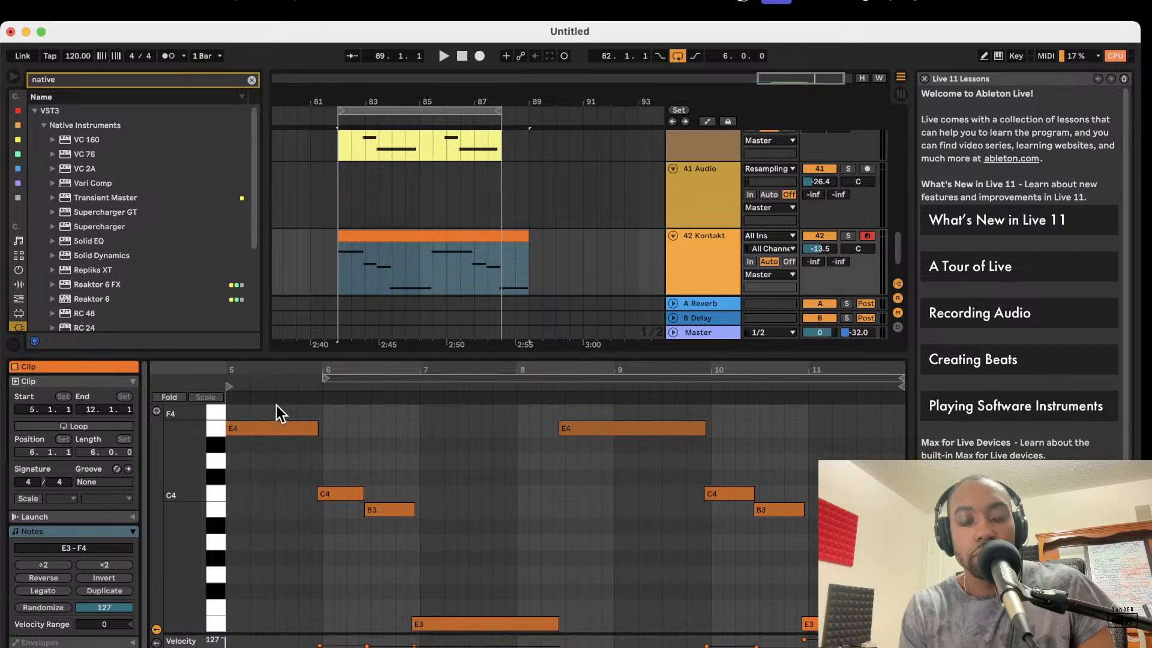
scroll(315, 462, left, 5)
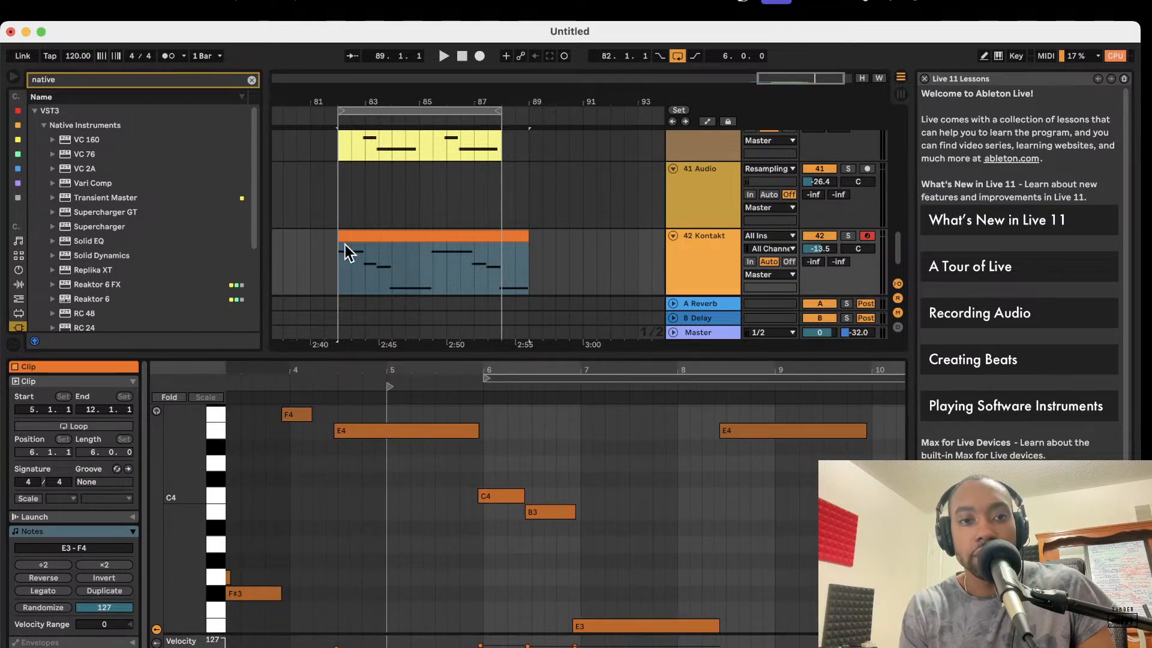
Step: Shift the Kontakt clip's content half a bar later and extend its start back to 4.1.1, checking the timing in playback
mouse_move(337, 236)
mouse_down()
mouse_move(326, 235)
mouse_move(358, 237)
mouse_up()
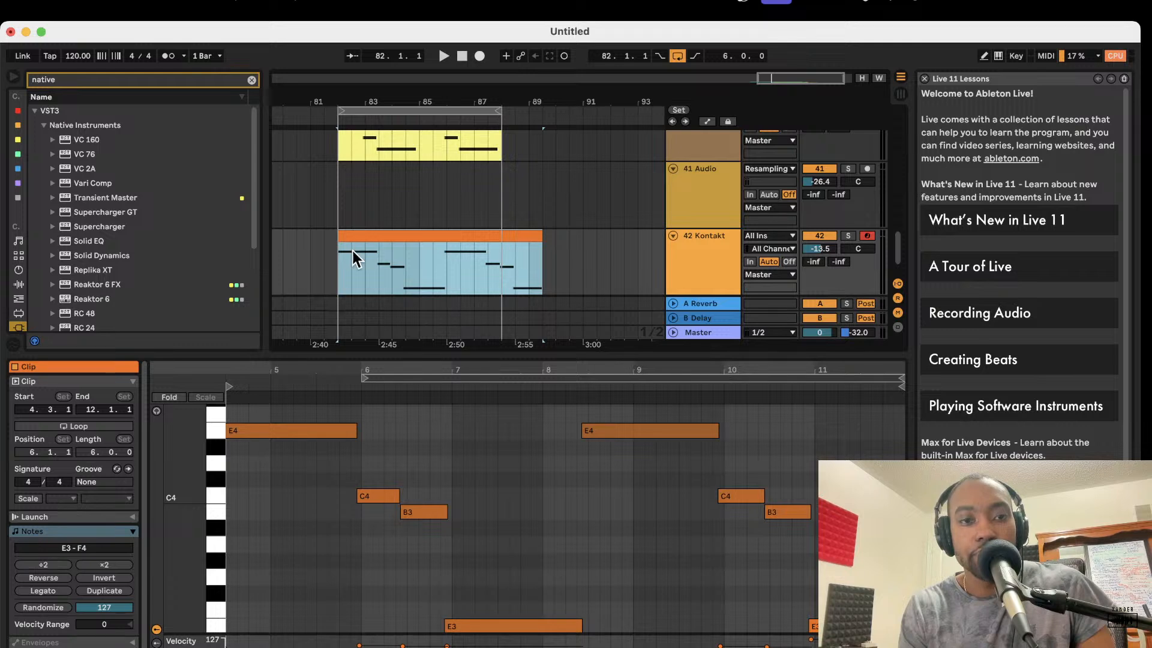
key(space)
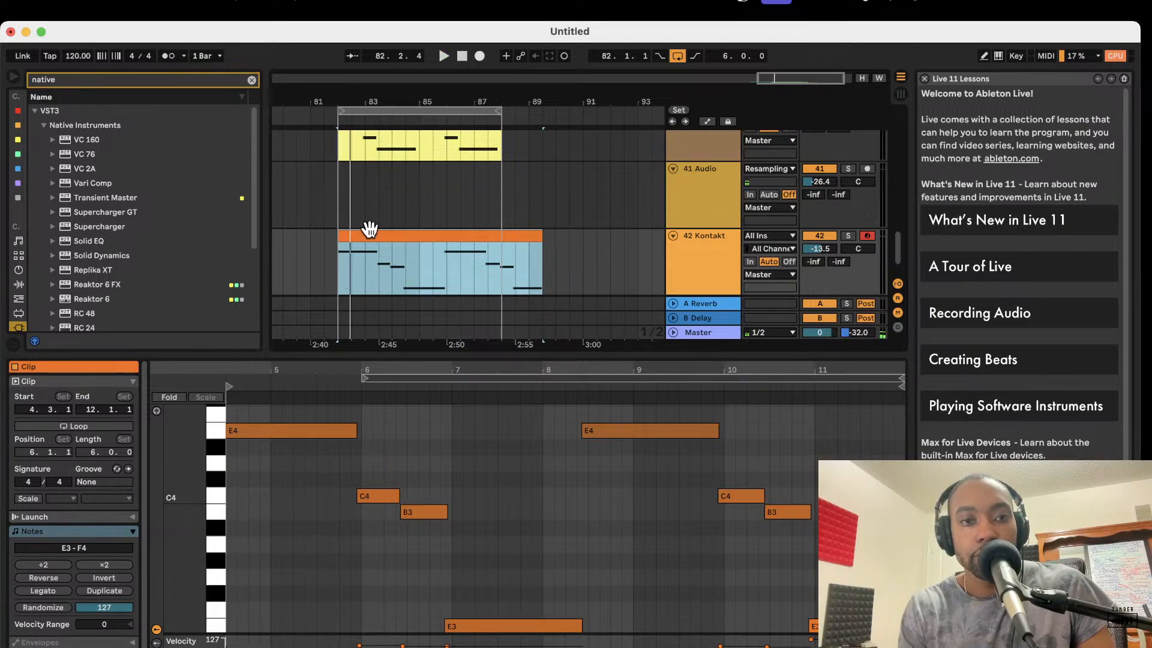
key(space)
drag(368, 232, 345, 231)
key(space)
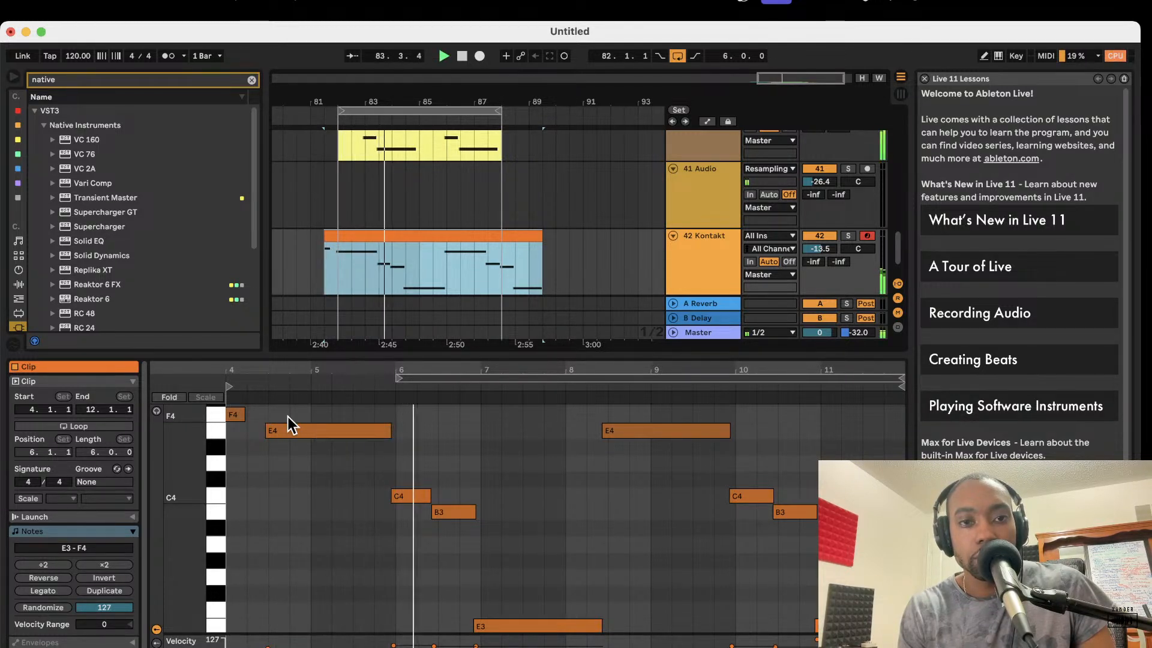
Step: Add a G3 note above the long E3, lengthen it to about three quarters of a bar, and shift it earlier into bar 7
double_click(568, 575)
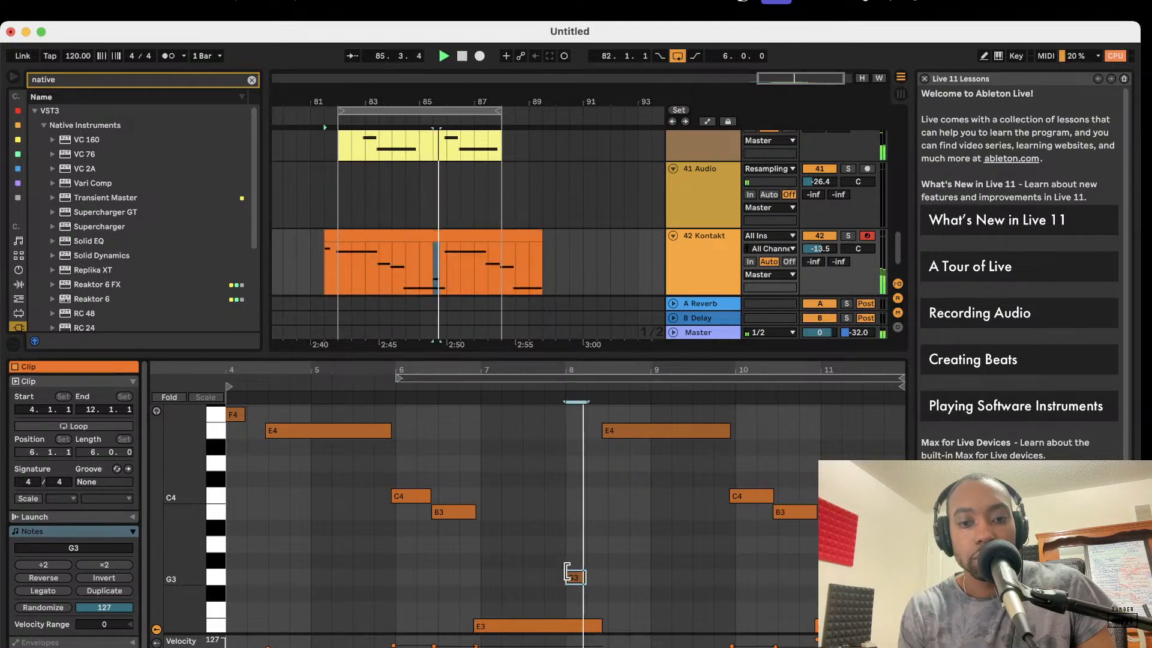
drag(567, 575, 528, 575)
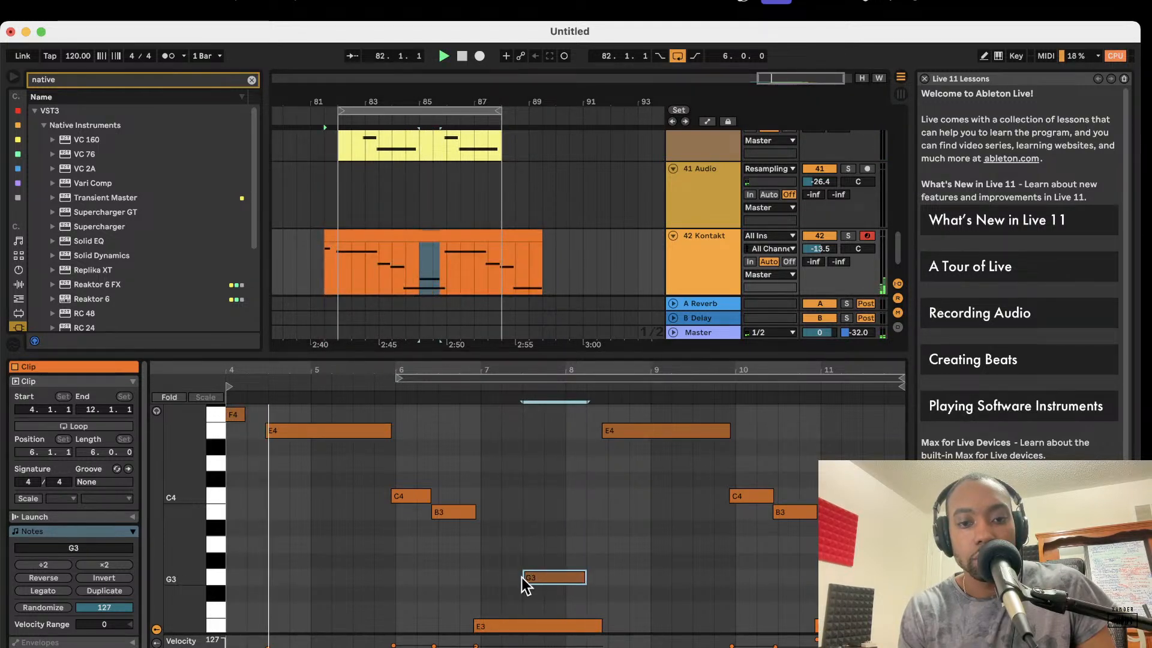
click(522, 578)
click(526, 578)
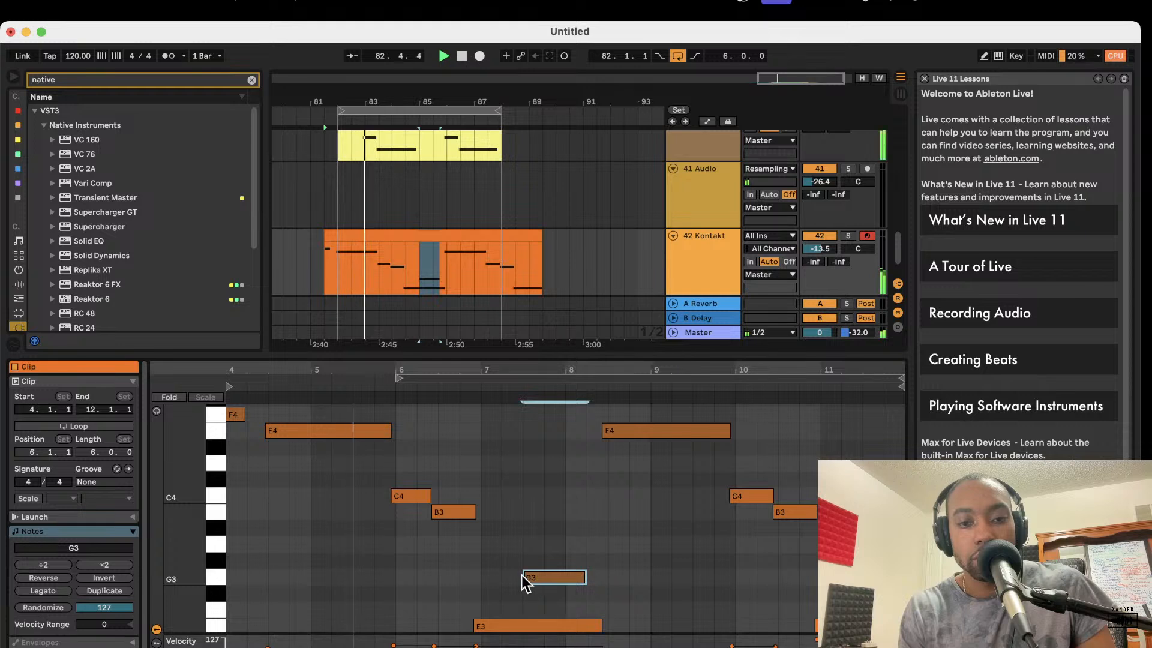
click(525, 576)
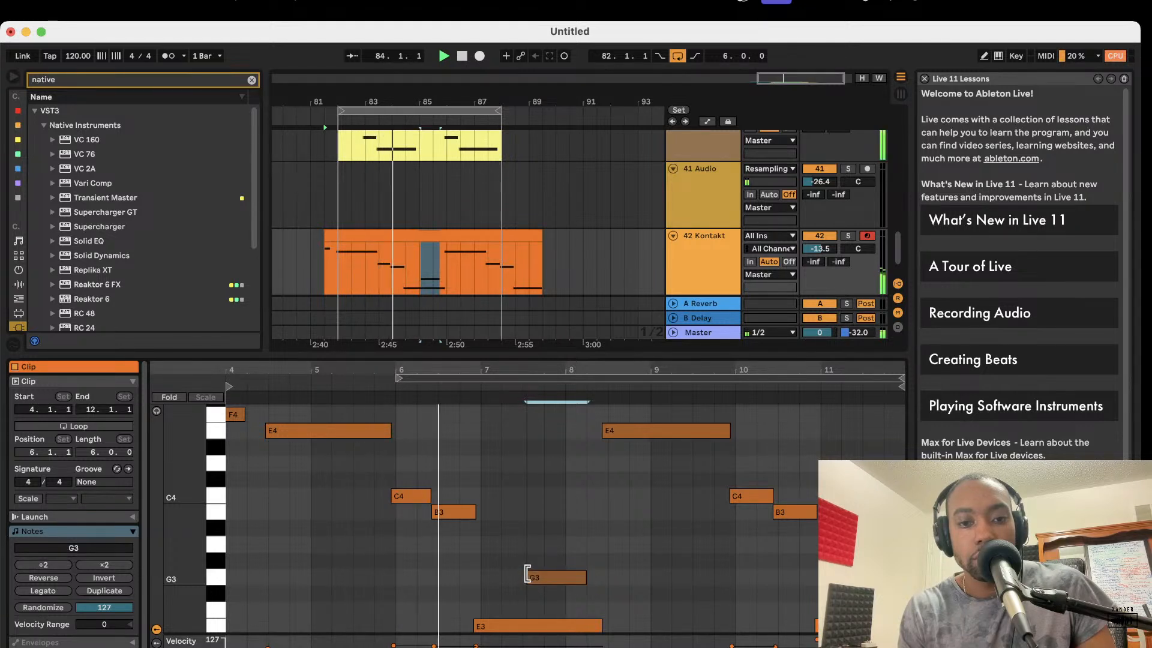
click(528, 576)
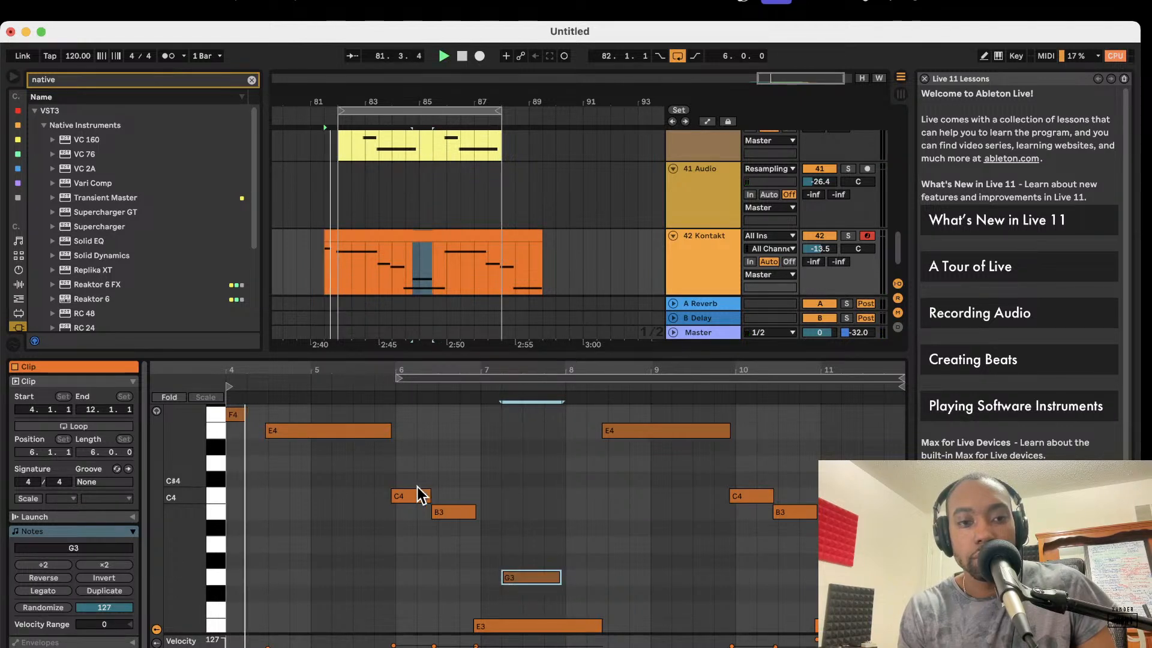
Step: Trim the start of the first long E4 note slightly and nudge the G3 note slightly later
click(267, 430)
drag(266, 431, 271, 430)
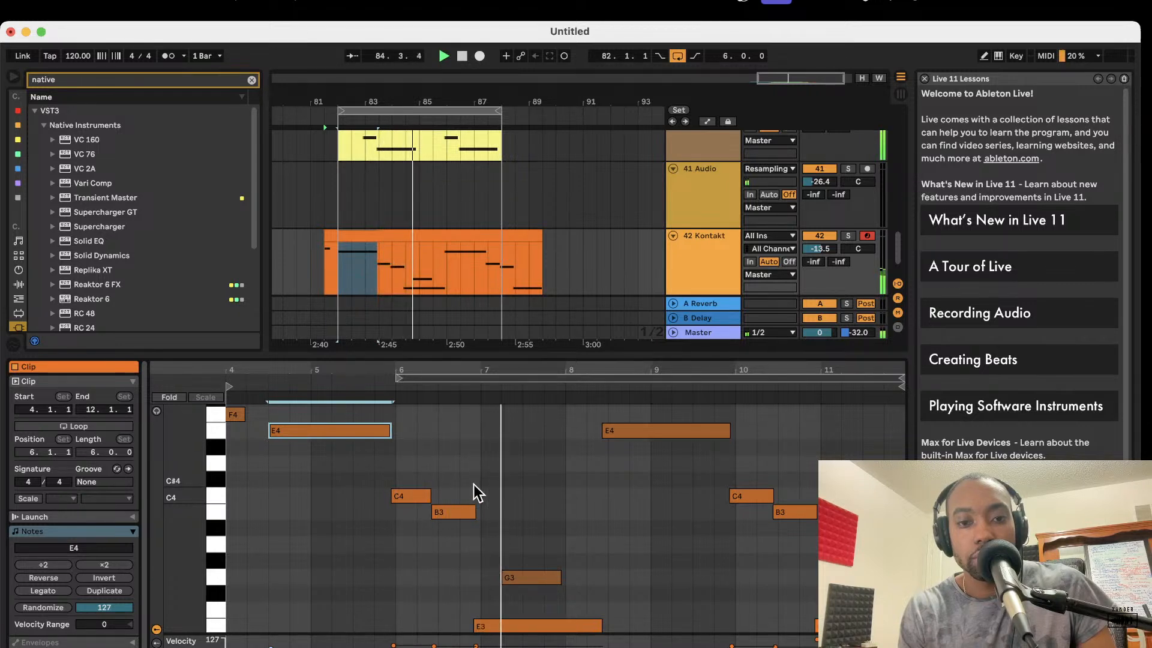
drag(518, 576, 524, 577)
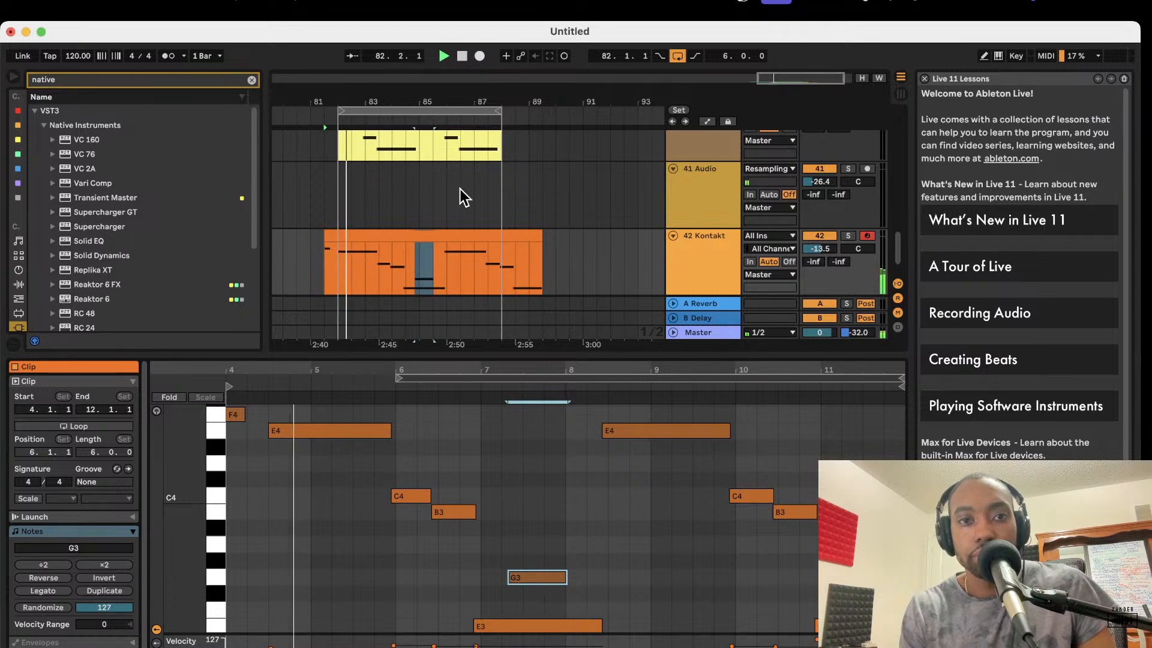
Step: Trim both ends of the Kontakt clip to the loop region, giving it start 4.3.1 and end 10.3.1
drag(542, 235, 502, 233)
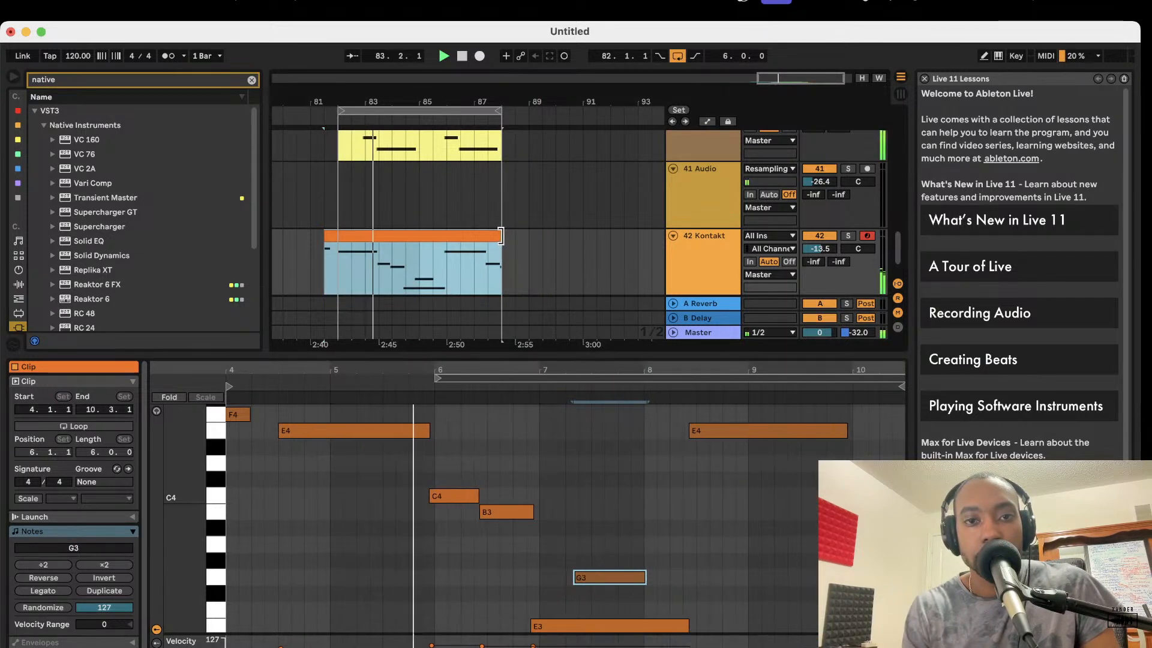
drag(325, 234, 337, 233)
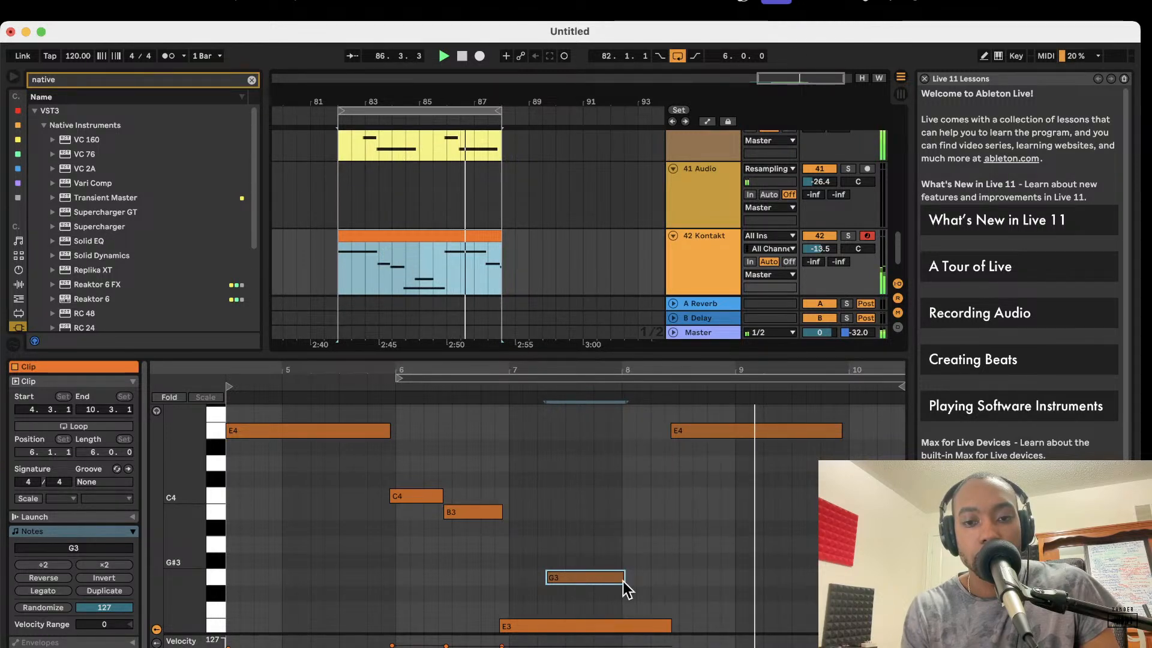
Step: Lengthen the G3 note so it ends just before the second long E4 note
drag(624, 581, 666, 581)
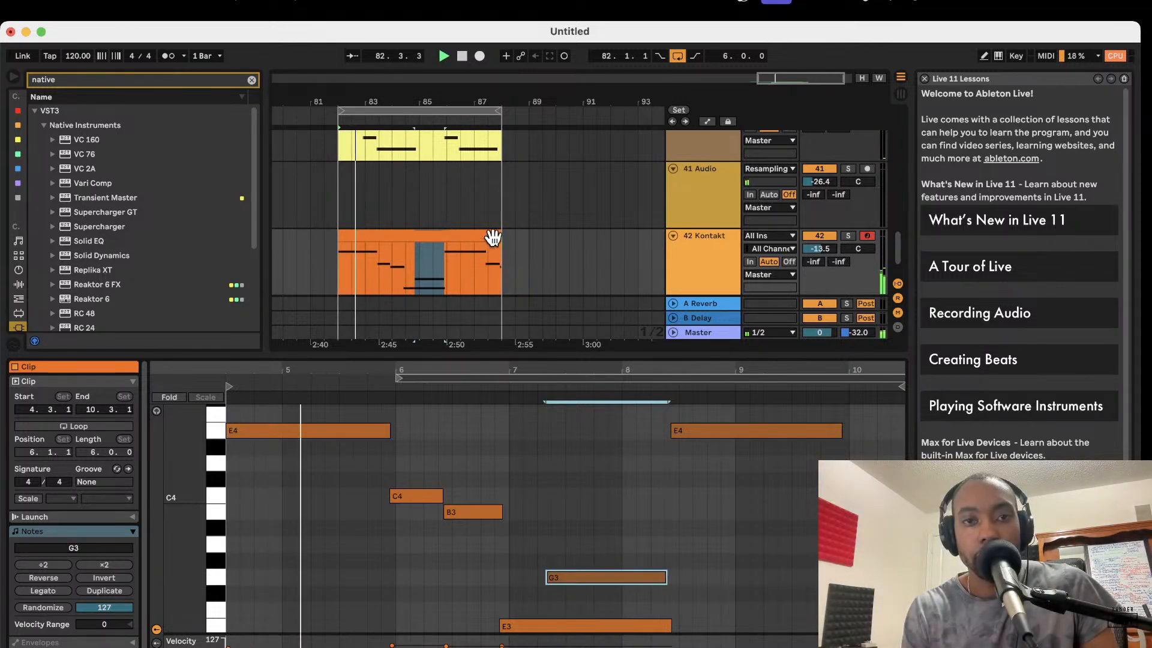
scroll(494, 232, up, 3)
scroll(439, 171, up, 5)
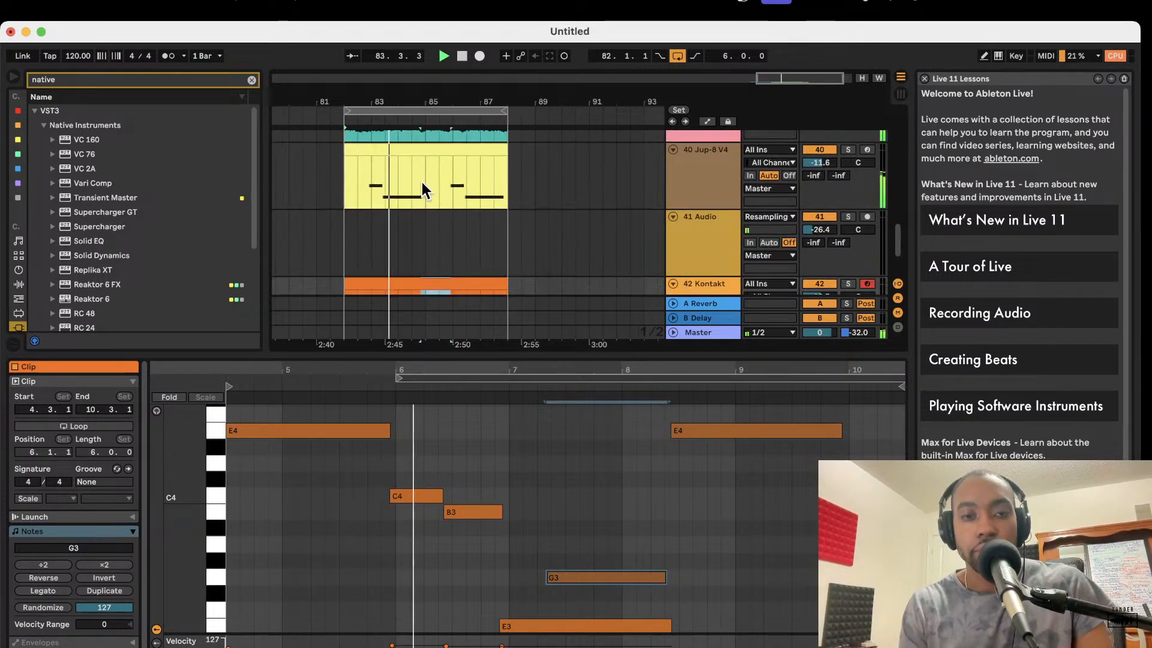
Step: Duplicate the warble audio clip and the Jup-8 V4 clip directly after their originals
click(443, 147)
scroll(457, 168, down, 4)
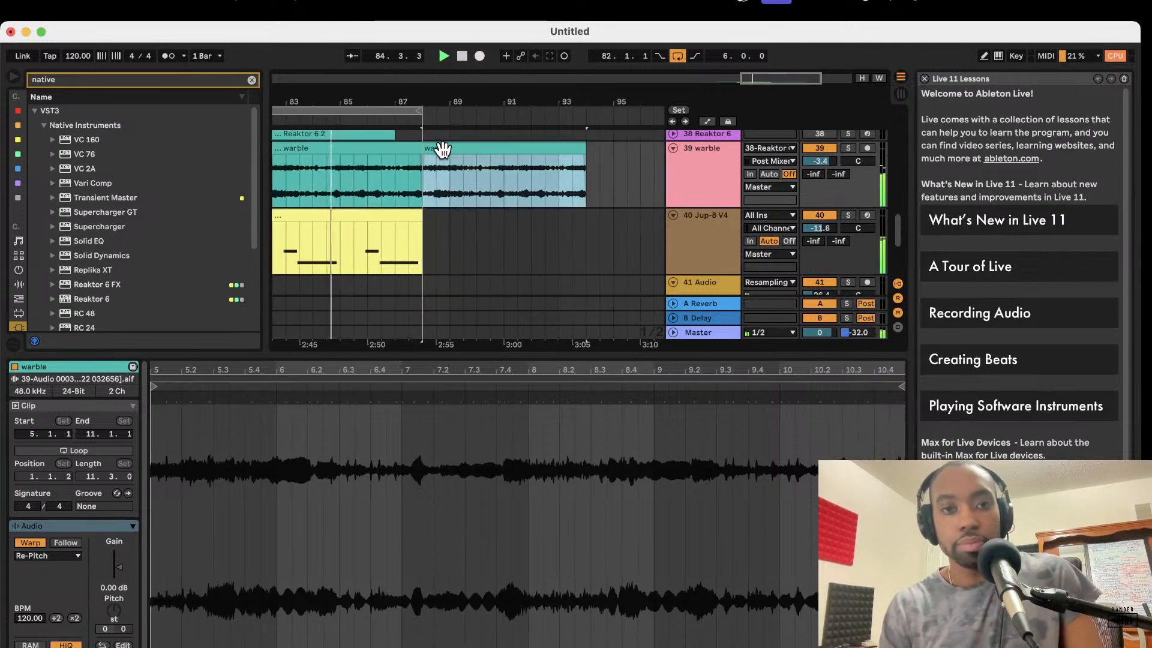
click(395, 143)
key(super+d)
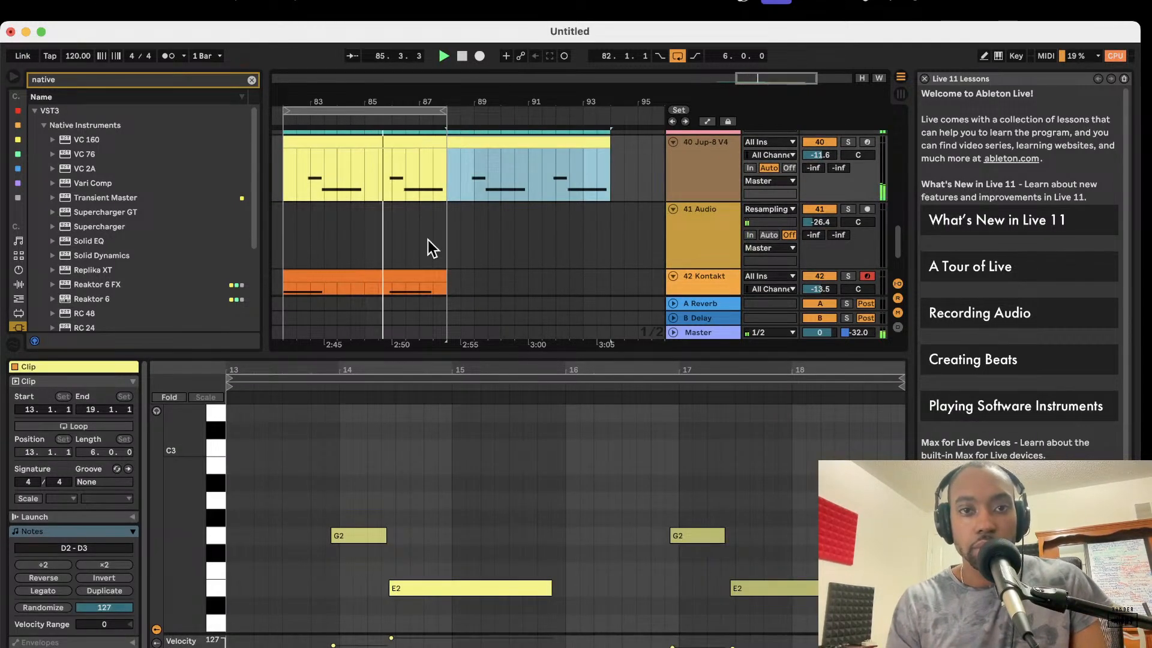
Step: Duplicate the Kontakt clip after the original and extend the arrangement loop to 12 bars
click(414, 277)
key(super+d)
scroll(450, 250, down, 3)
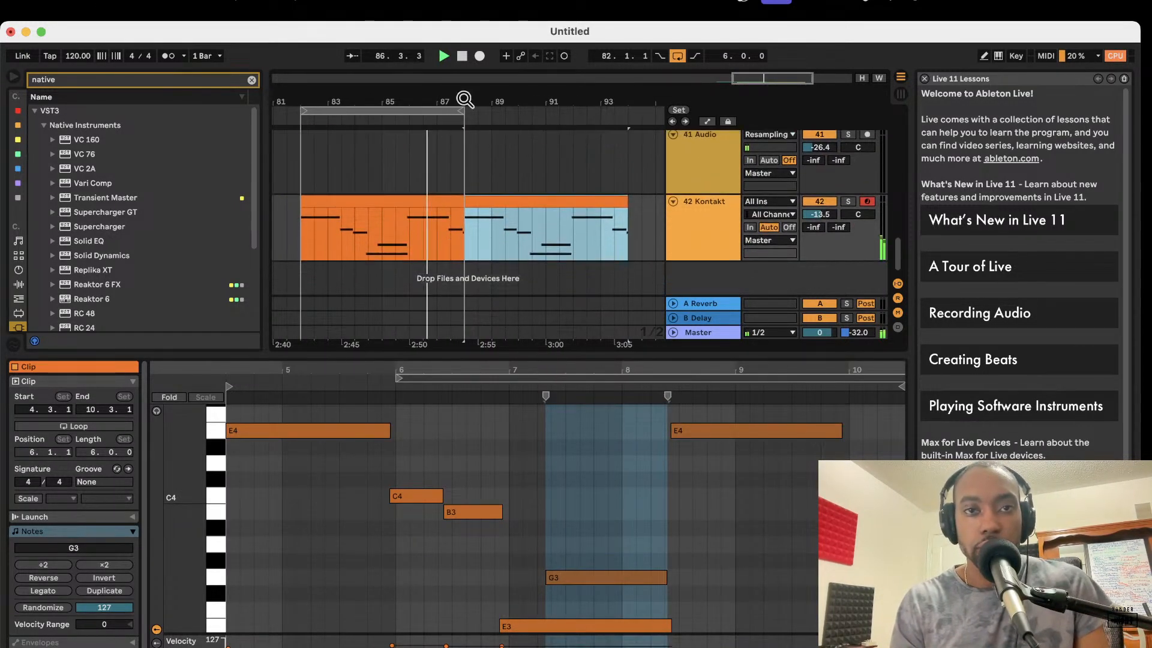
drag(466, 111, 624, 110)
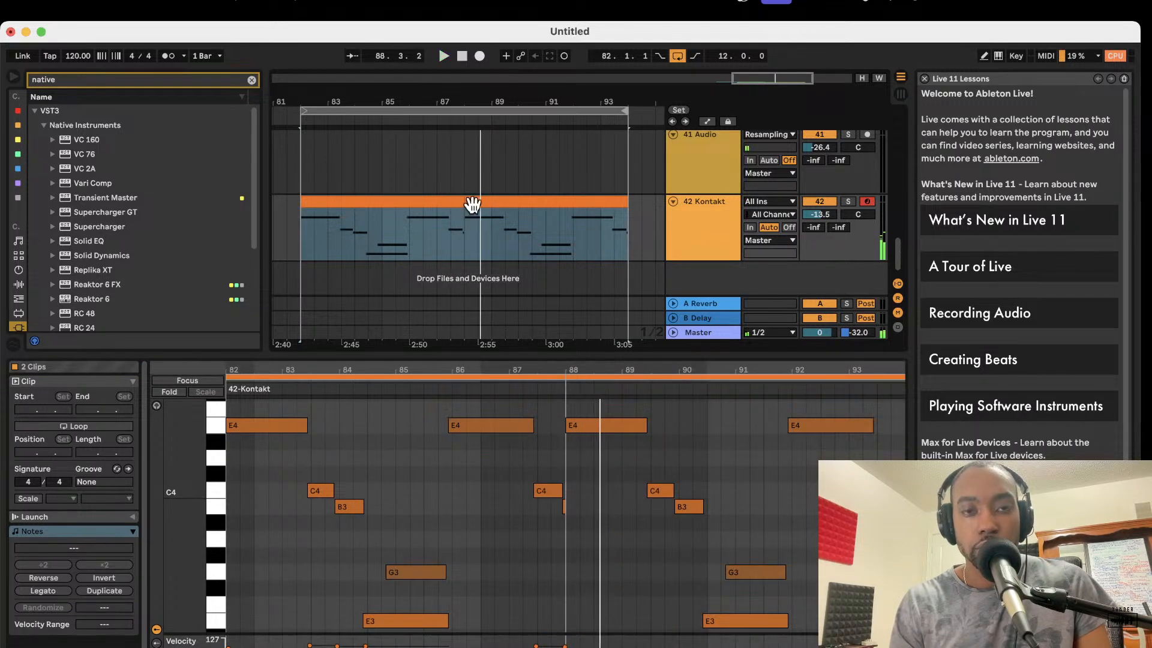
Step: Remove the duplicated Kontakt clip and extend the original clip's end to 12.1.1
key(super+z)
drag(458, 202, 508, 214)
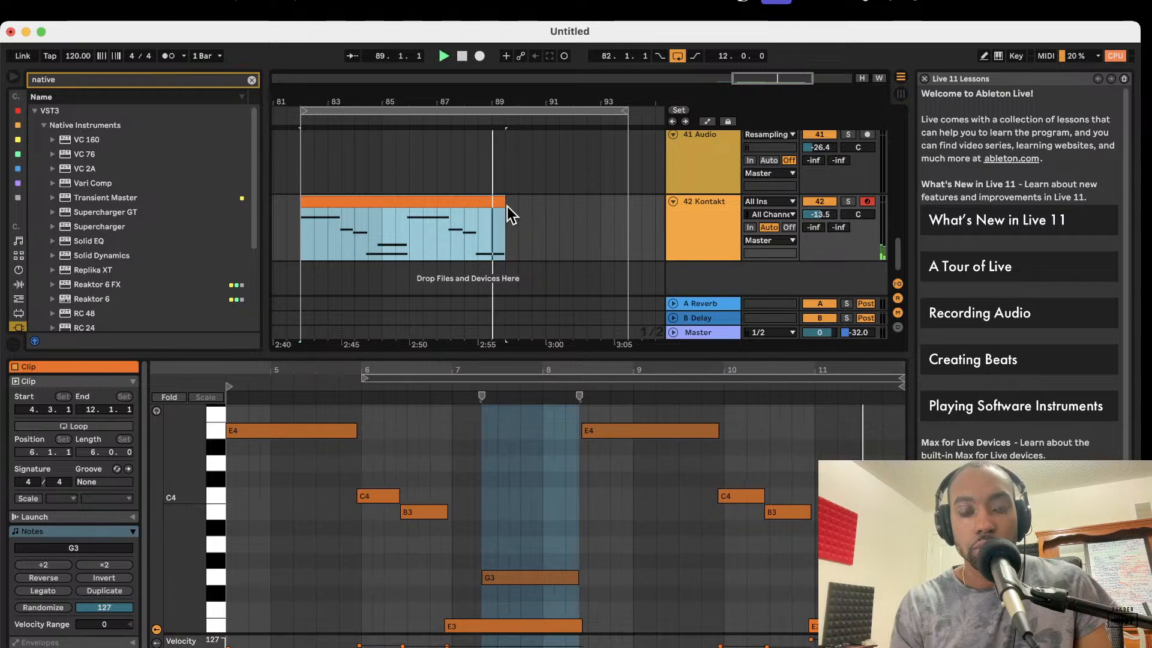
click(480, 210)
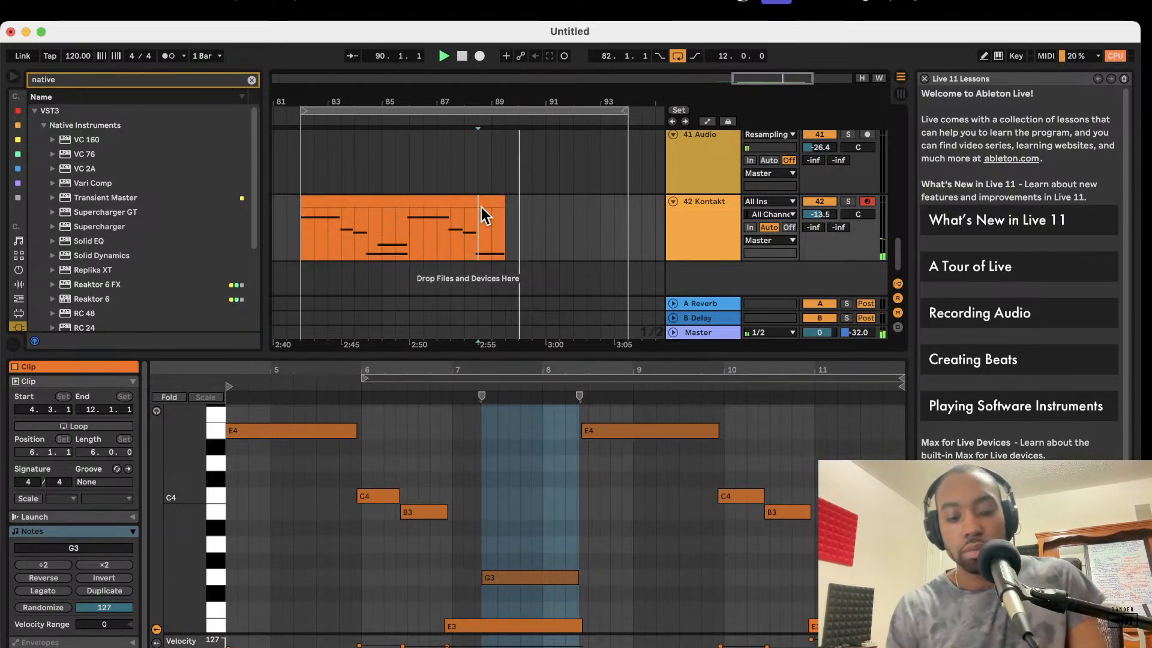
key(super+s)
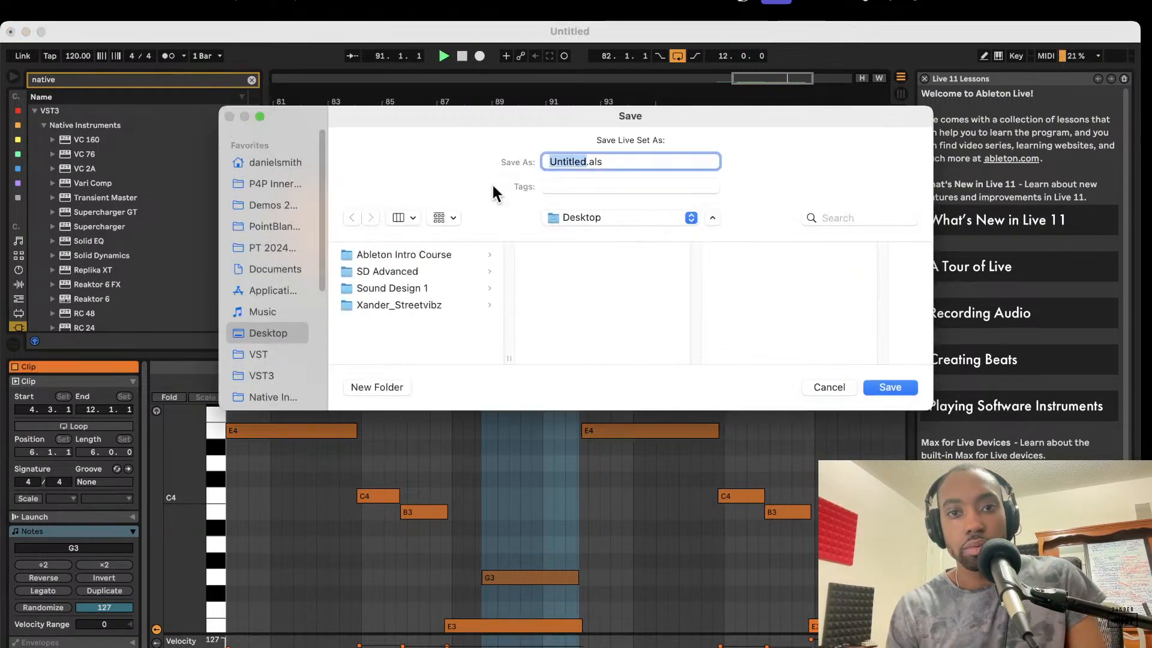
click(827, 388)
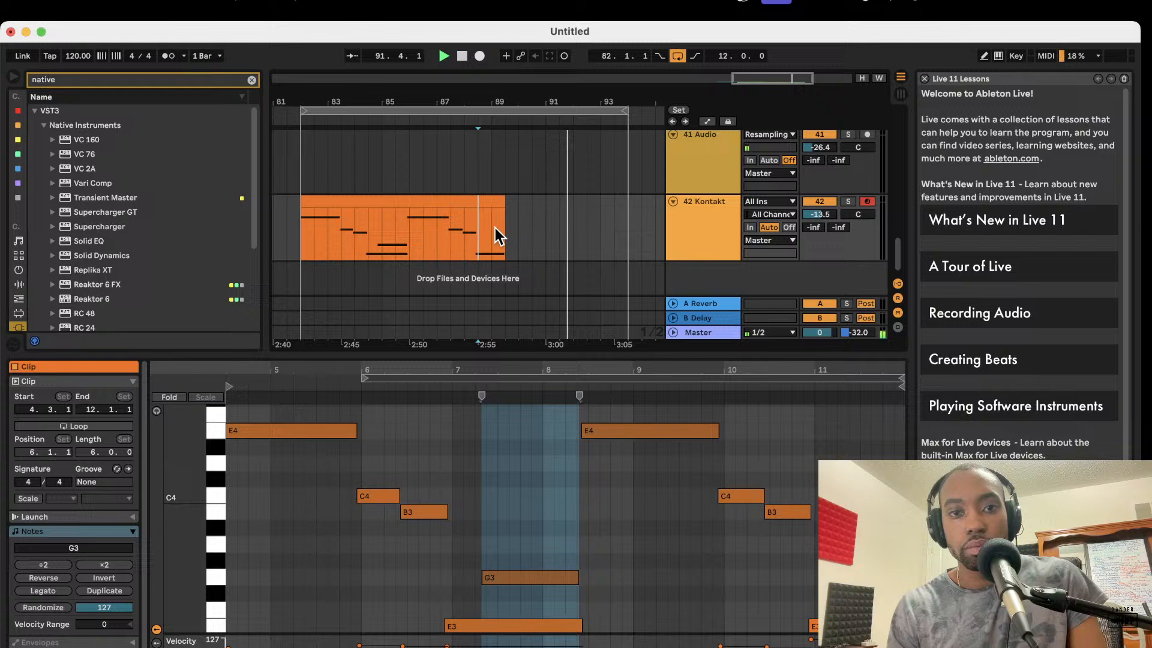
Step: Duplicate the extended Kontakt clip and deactivate the second long E4 note in the copy
click(431, 203)
key(super+d)
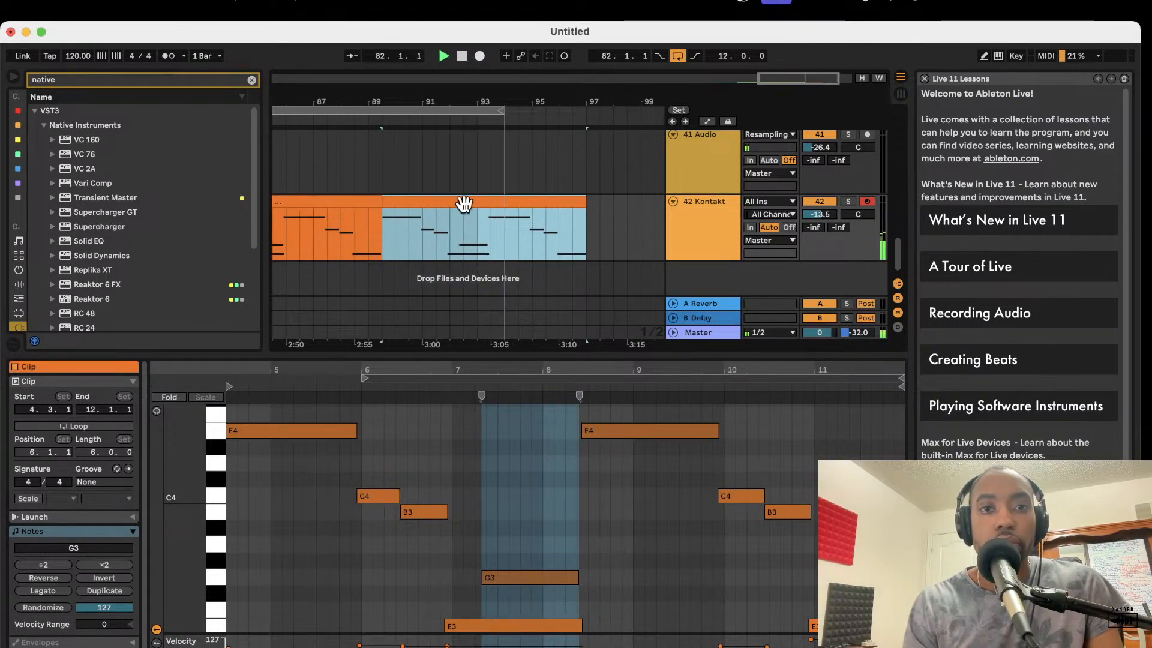
double_click(489, 199)
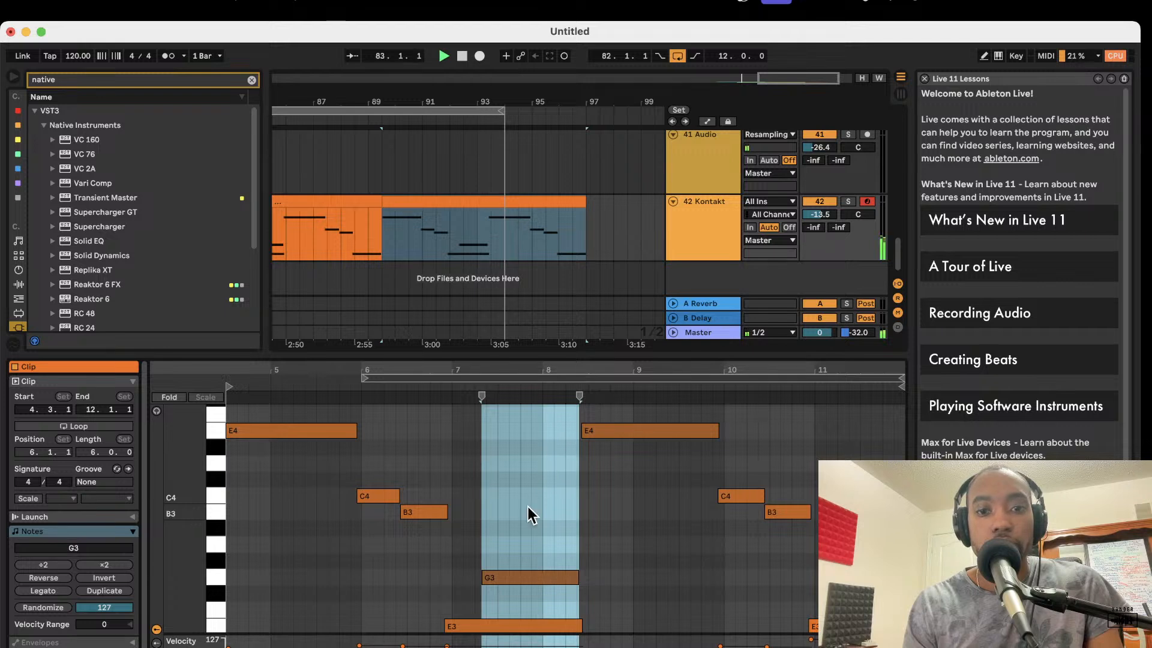
click(564, 498)
click(488, 207)
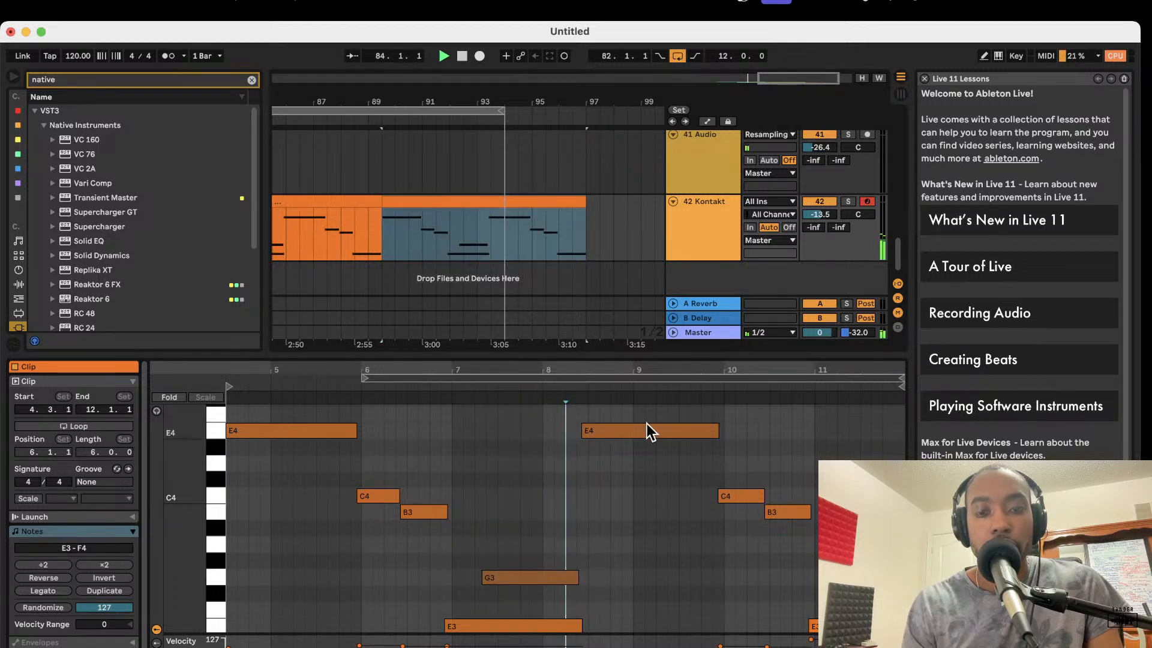
scroll(647, 430, up, 2)
click(649, 454)
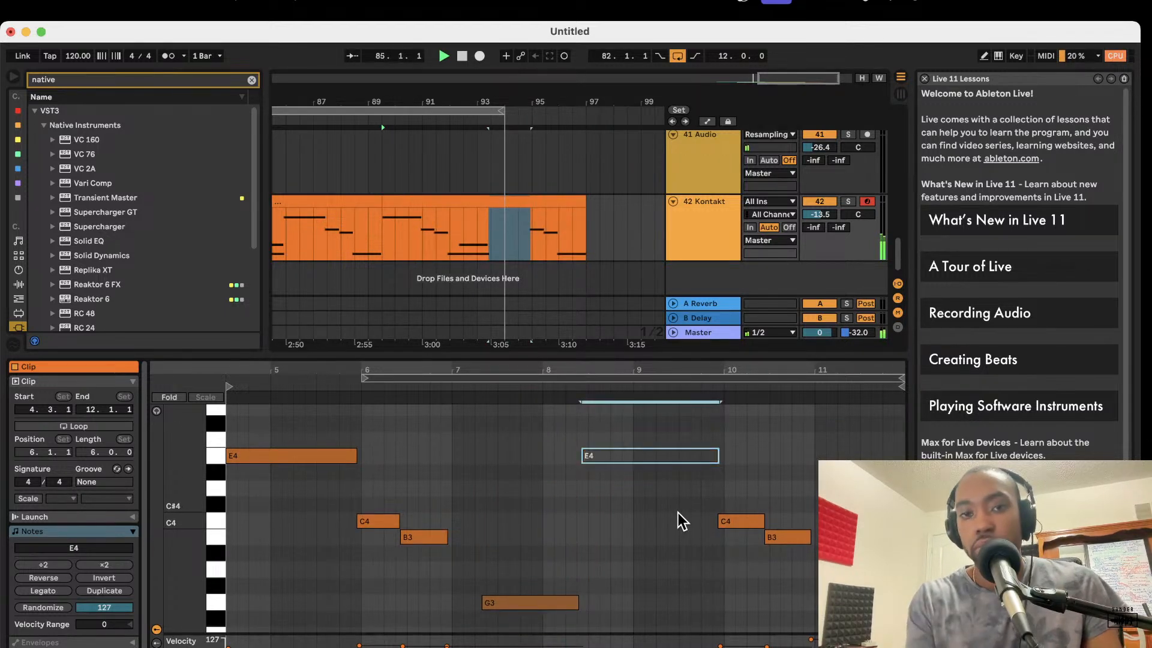
click(578, 203)
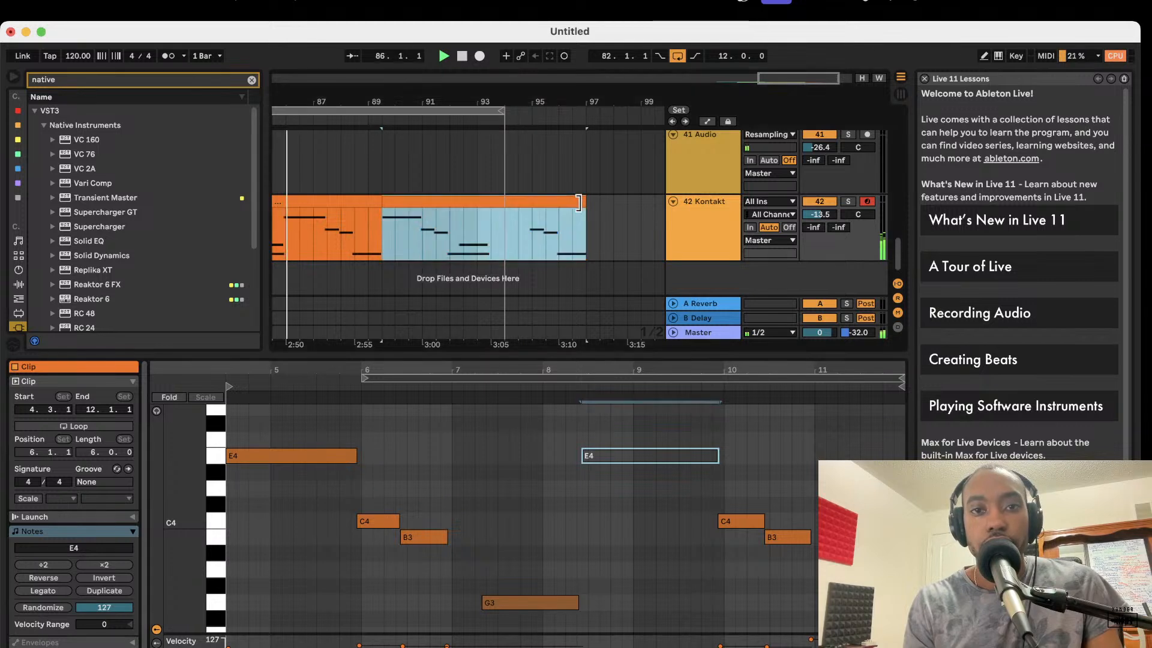
Step: Trim the end of the copied Kontakt clip to the loop's end, giving it end 9.1.1
drag(578, 202, 510, 203)
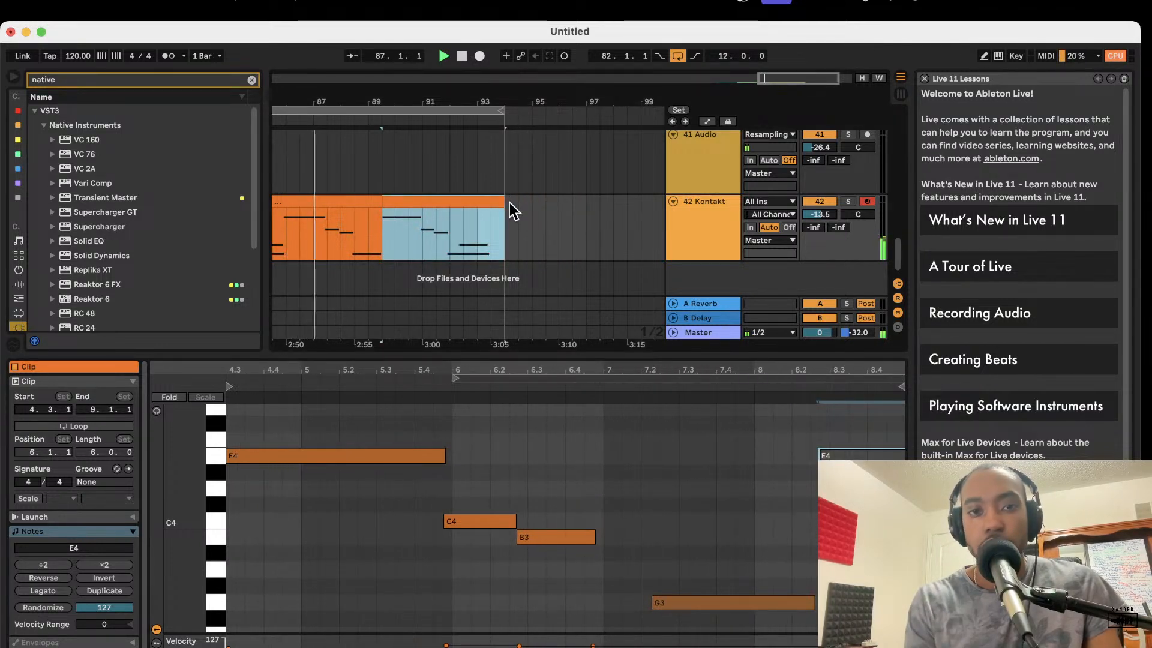
click(520, 211)
scroll(399, 178, down, 3)
scroll(399, 178, left, 2)
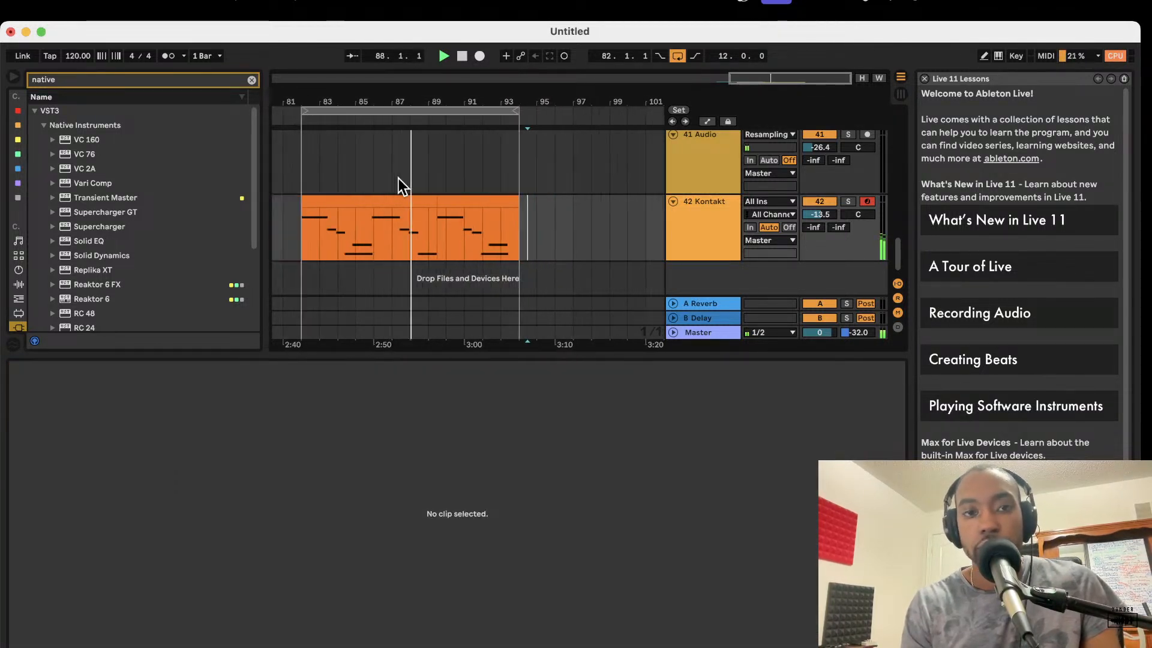
scroll(399, 178, down, 2)
scroll(398, 178, left, 2)
scroll(399, 178, up, 4)
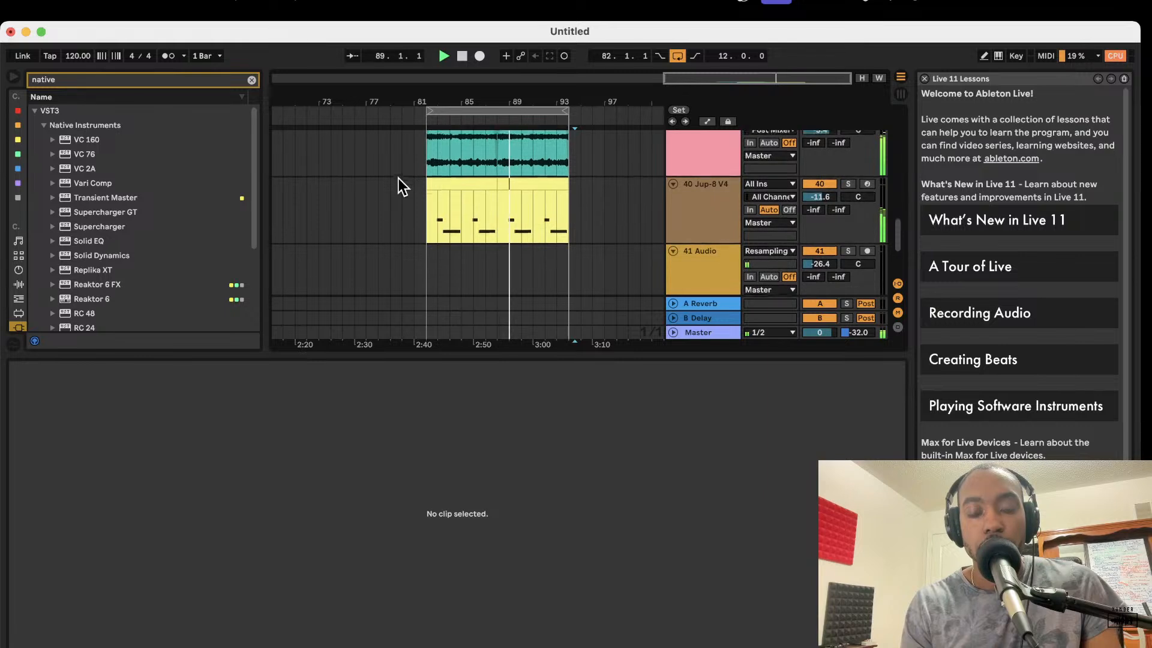
scroll(398, 178, down, 3)
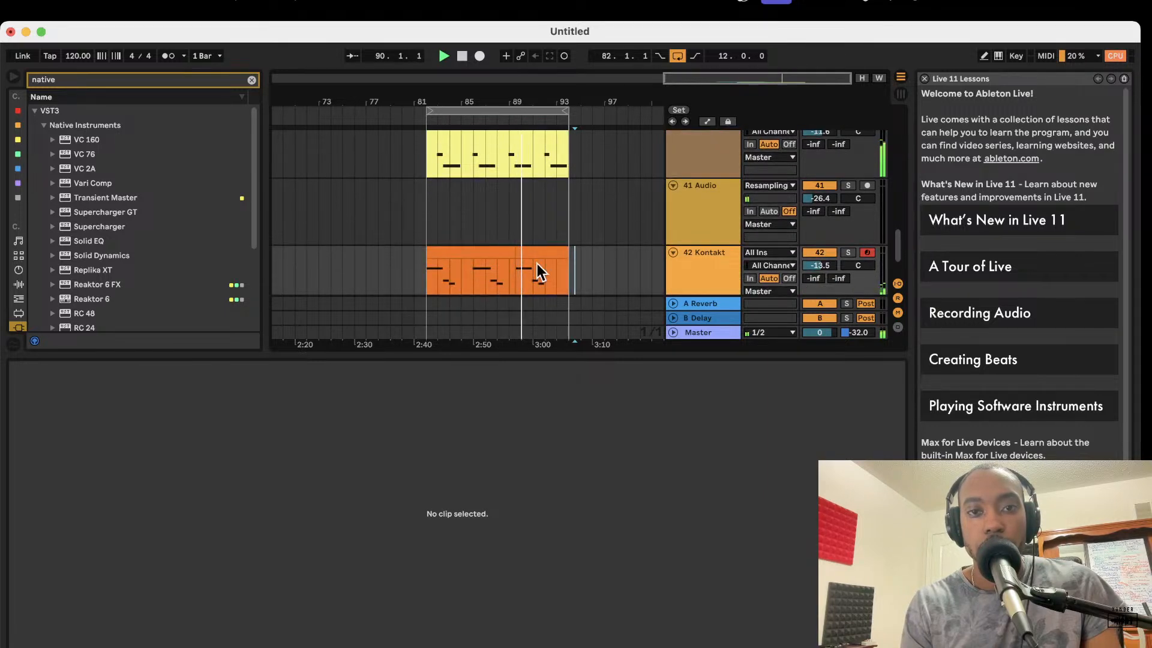
Step: Move the second Kontakt clip half a bar earlier so it starts at bar 89, and check the timing in playback
key(space)
scroll(534, 229, down, 3)
scroll(532, 227, up, 5)
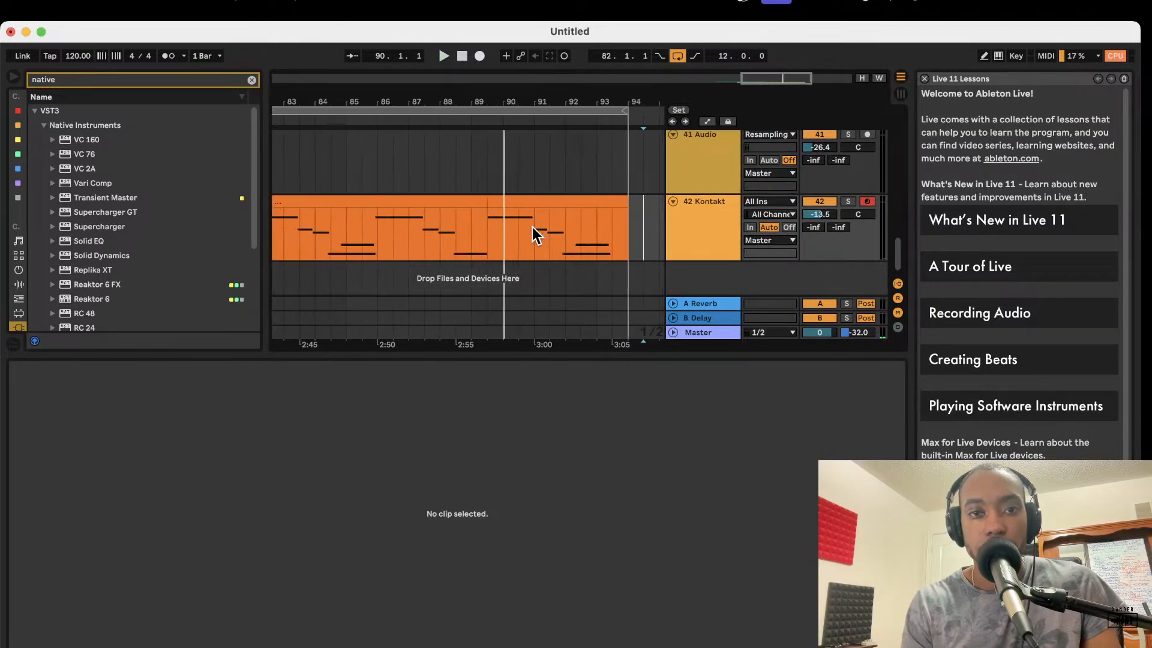
scroll(531, 227, up, 3)
drag(472, 199, 437, 200)
key(space)
key(space)
key(space)
scroll(436, 200, down, 3)
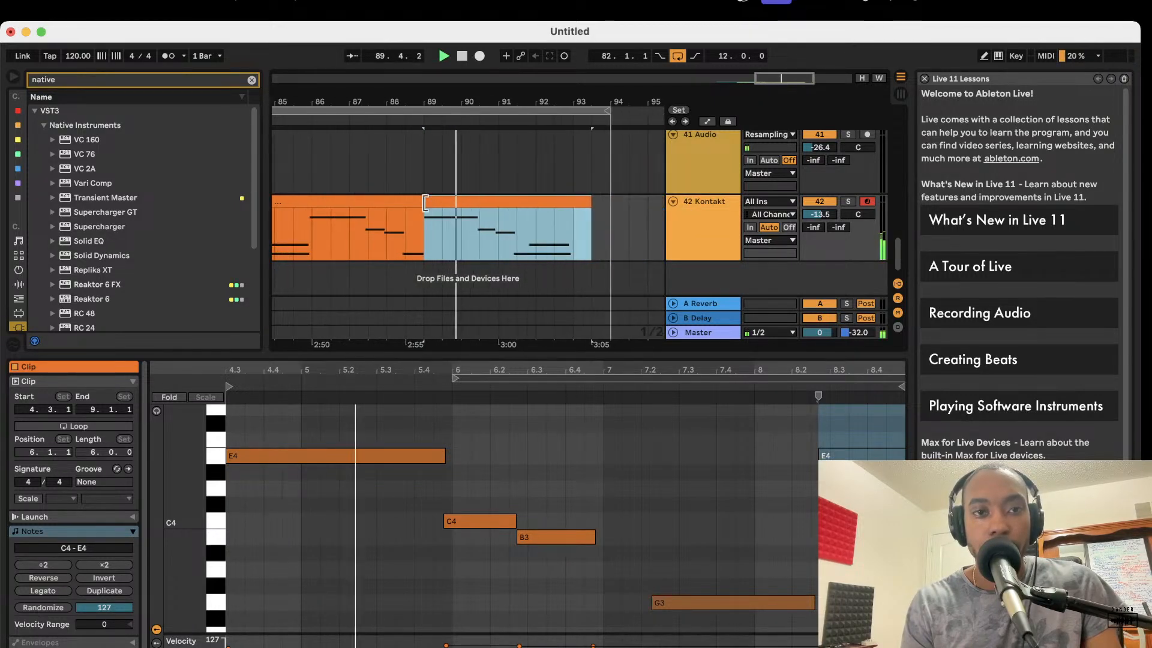
Step: Move the second Kontakt clip half a bar later to start at 89.3.1, and audition the transition between the clips
click(394, 191)
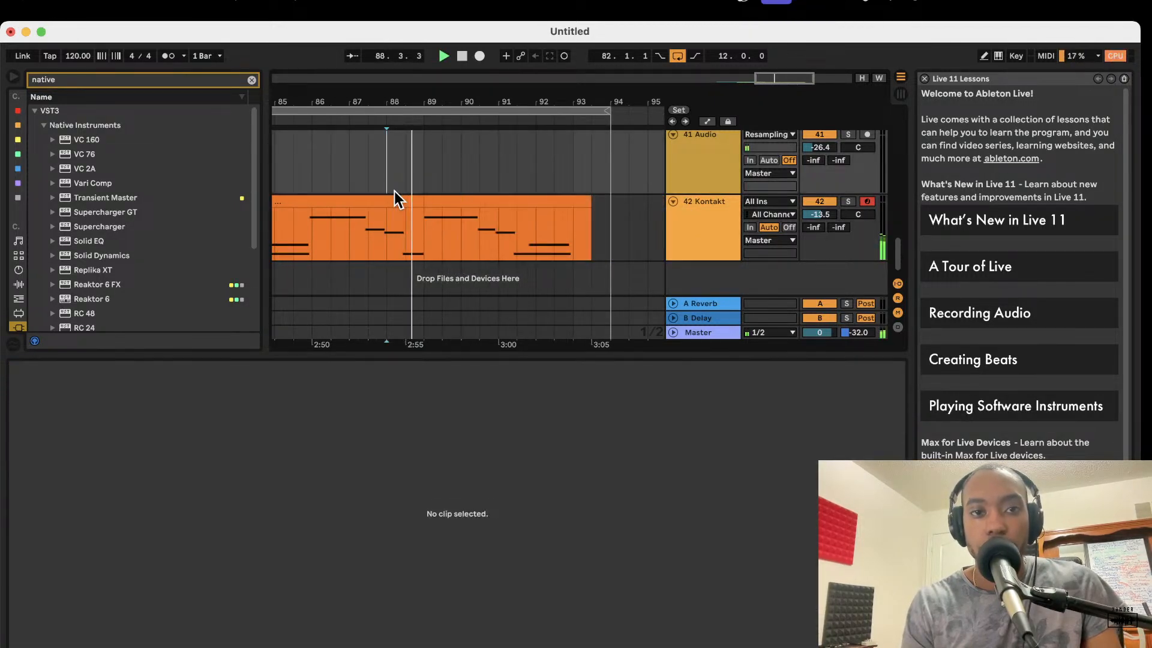
drag(438, 201, 453, 204)
key(space)
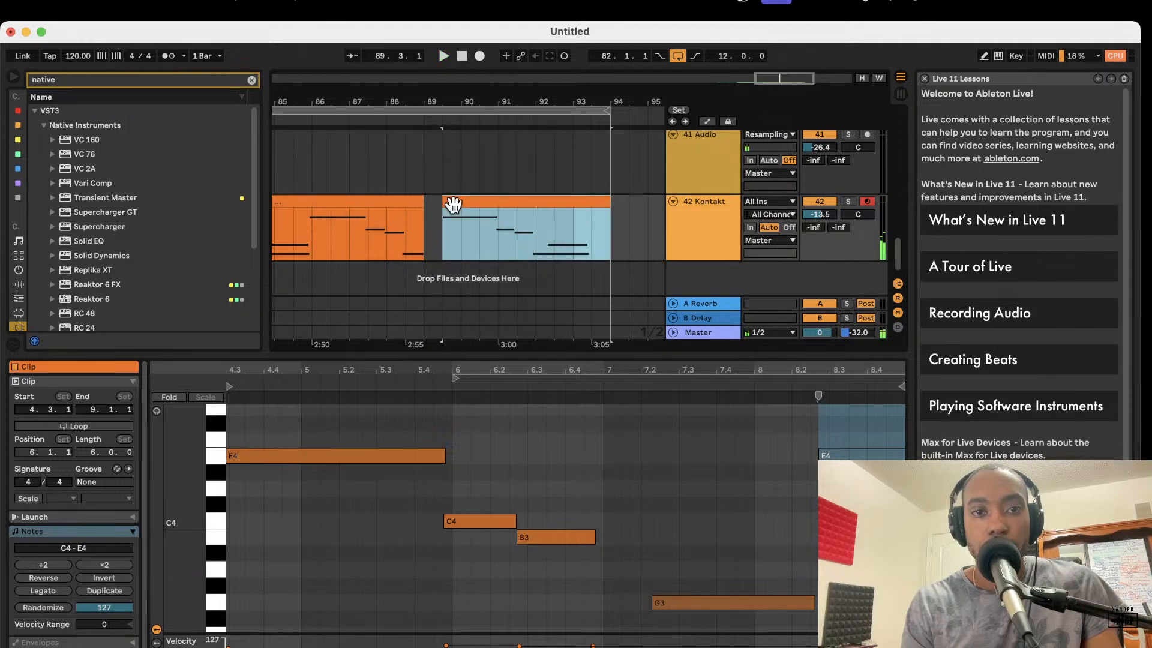
click(412, 216)
key(space)
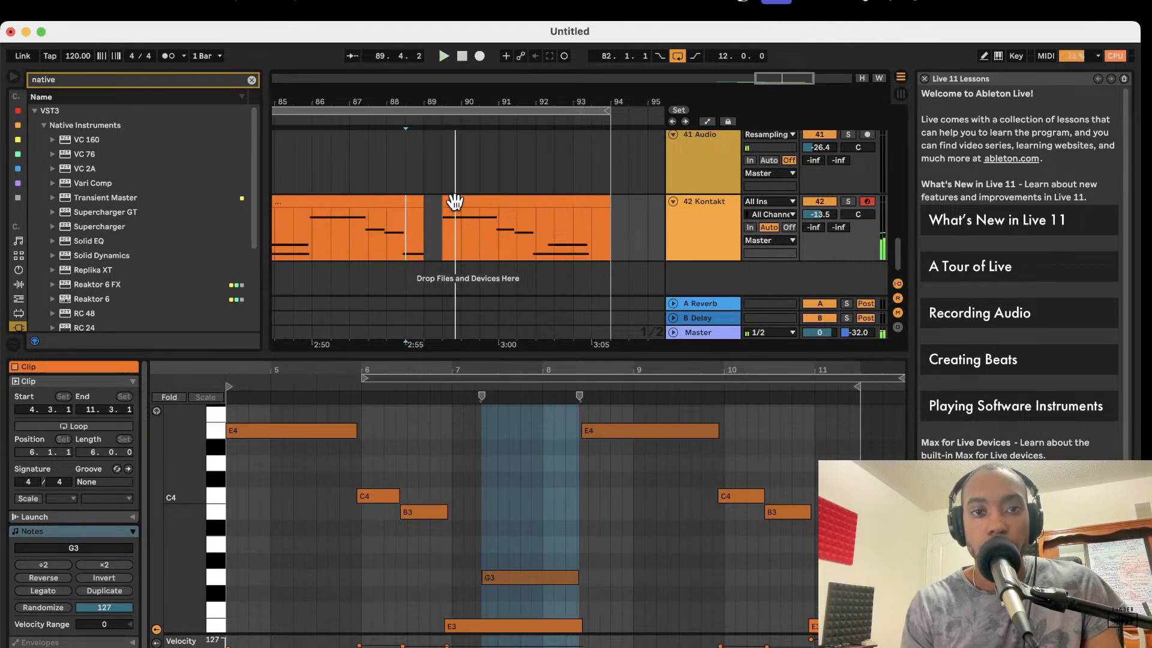
scroll(456, 202, right, 2)
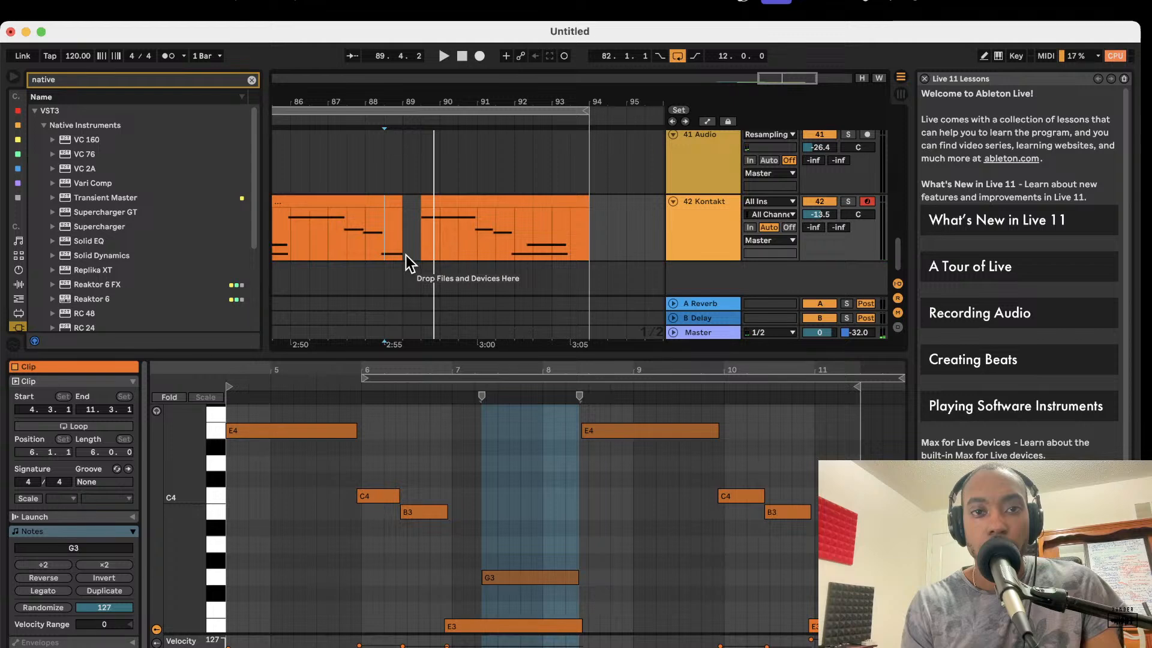
scroll(428, 200, up, 3)
mouse_move(437, 200)
mouse_down()
mouse_move(418, 200)
mouse_move(437, 200)
mouse_up()
key(space)
scroll(437, 203, down, 6)
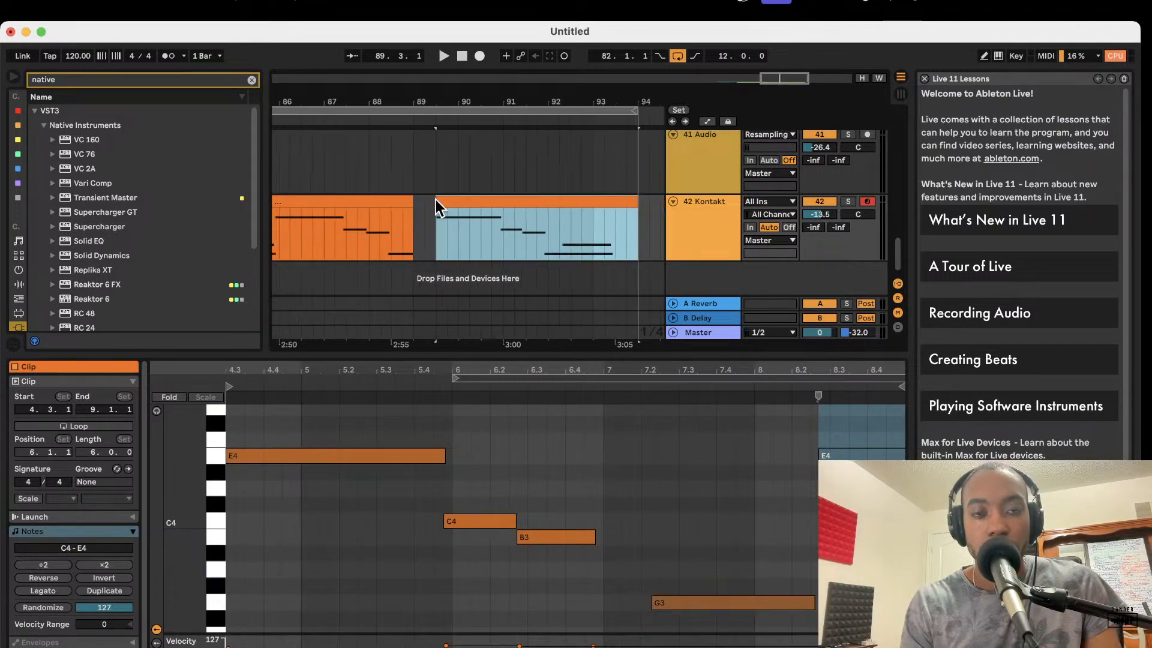
Step: Play the loop from bar 82 and review how the warble, Jup-8 V4 and Kontakt clips line up across it
click(436, 209)
key(space)
scroll(436, 210, left, 2)
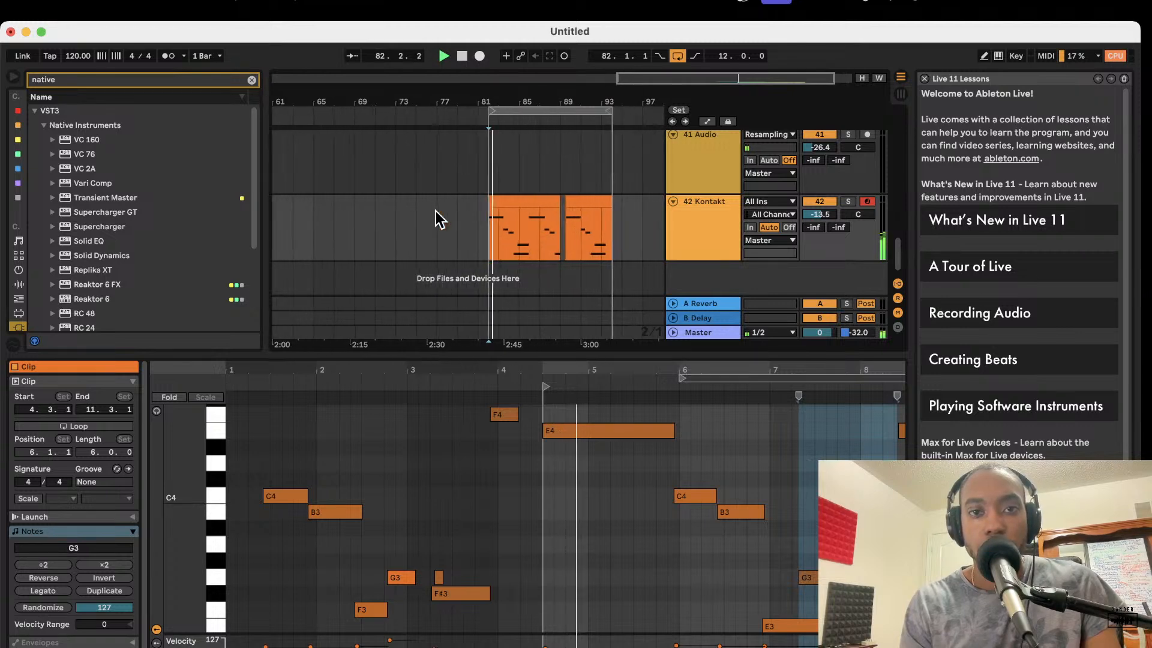
scroll(436, 210, up, 3)
scroll(436, 211, right, 4)
scroll(435, 211, up, 3)
scroll(436, 211, up, 3)
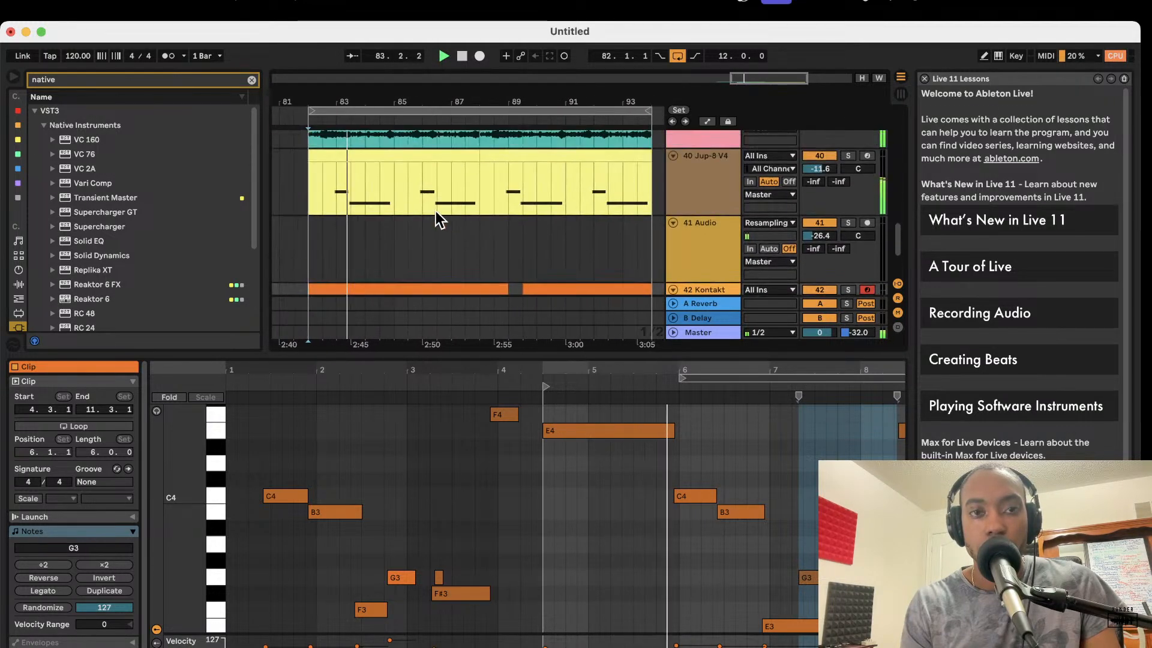
scroll(436, 211, down, 3)
scroll(435, 211, up, 3)
scroll(436, 210, up, 3)
scroll(436, 210, right, 2)
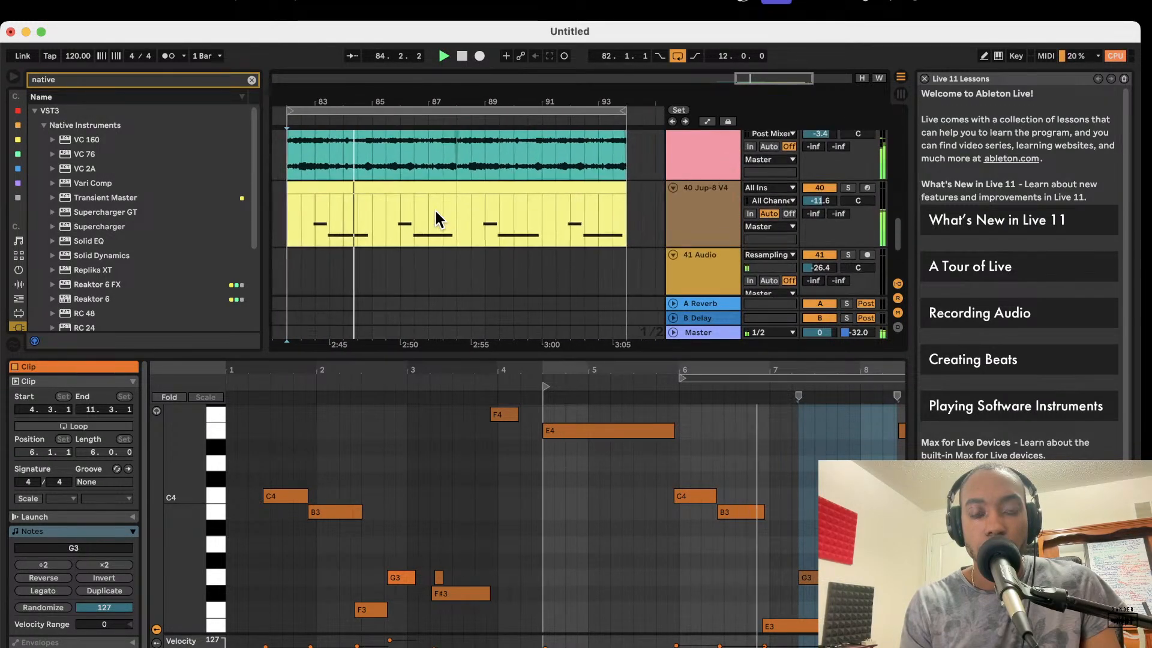
scroll(435, 210, down, 5)
scroll(436, 210, up, 1)
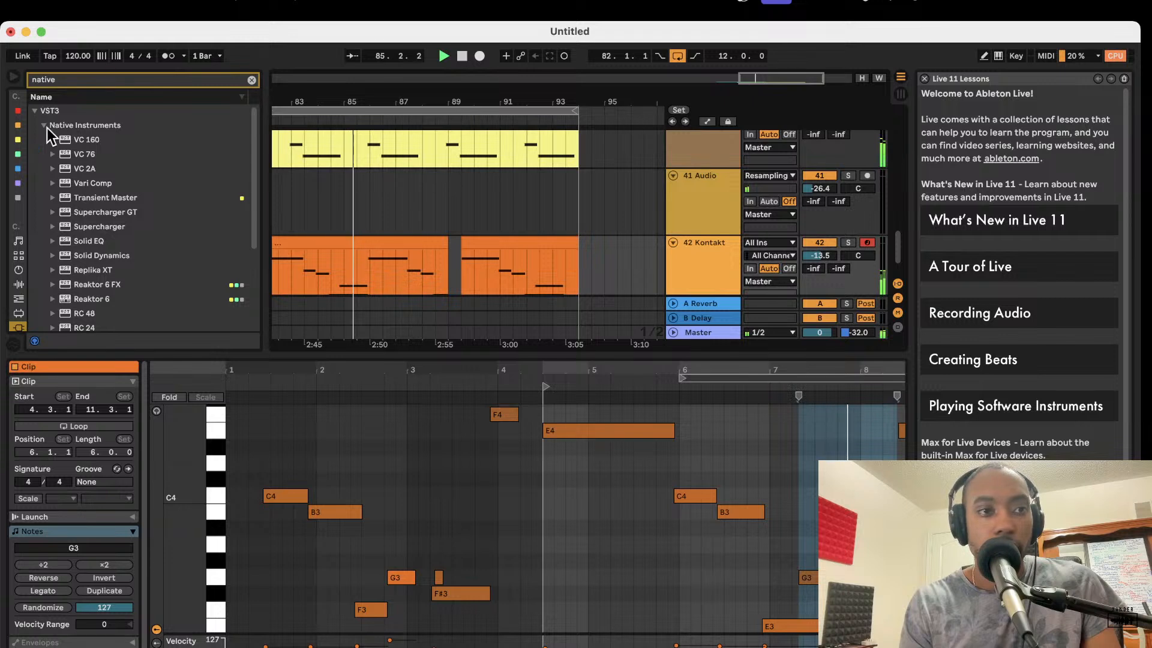
scroll(621, 250, down, 2)
scroll(621, 250, left, 1)
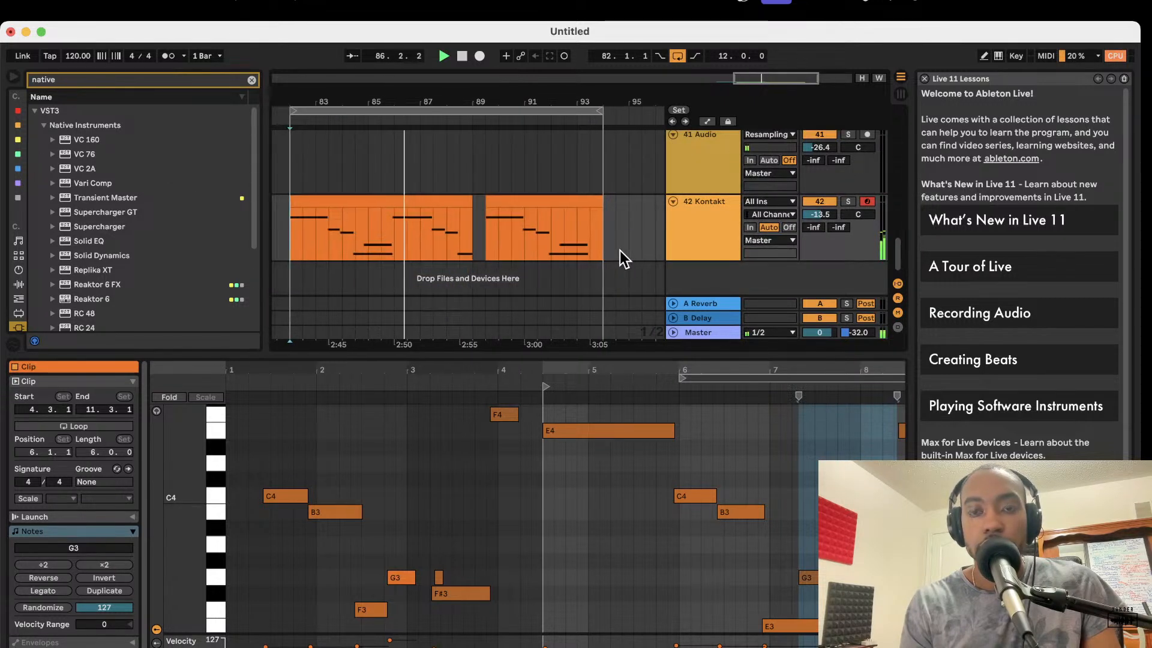
Step: Duplicate the 42 Kontakt track, deactivate the copy, and show the copy's device chain
click(728, 222)
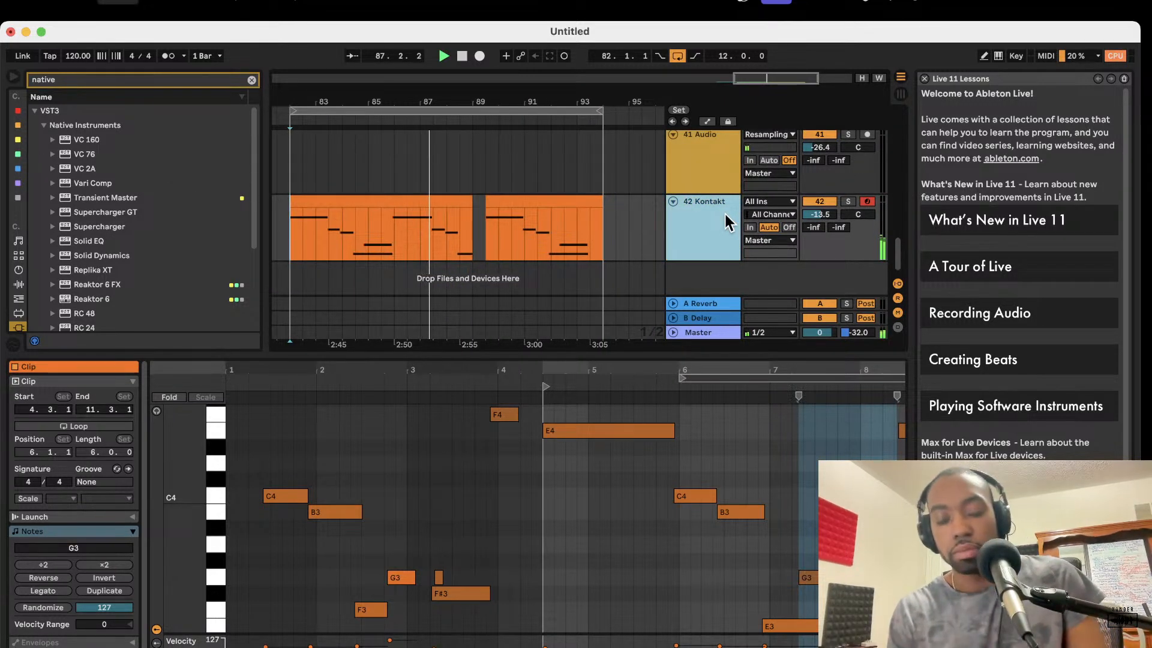
key(super+d)
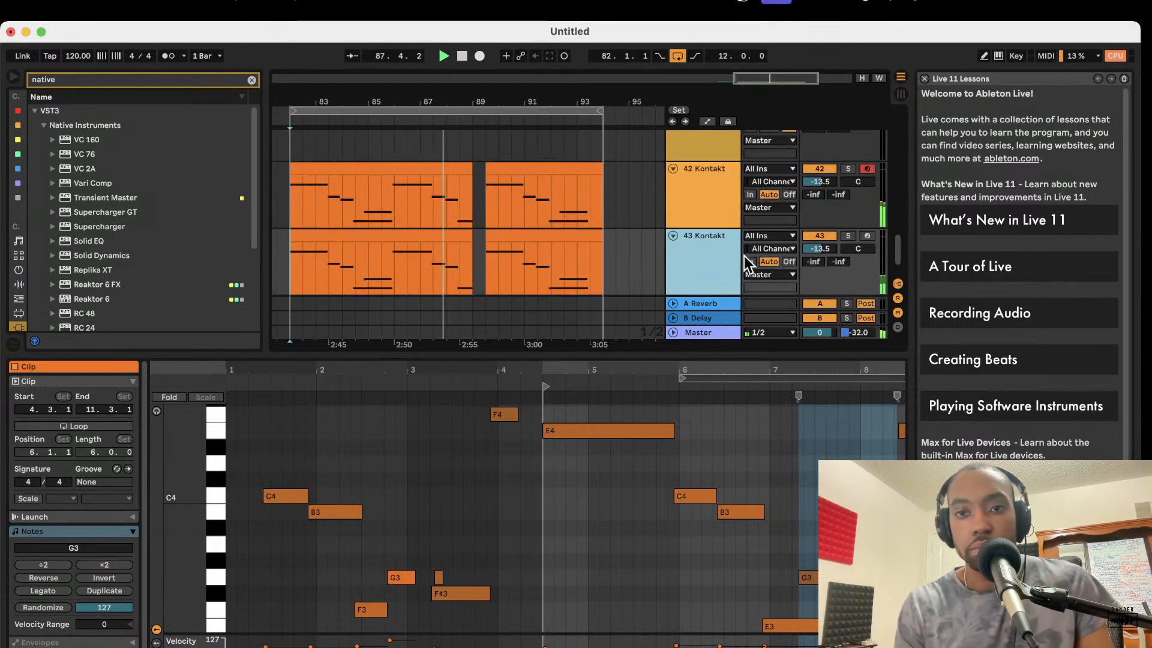
click(814, 235)
scroll(683, 228, down, 2)
double_click(707, 228)
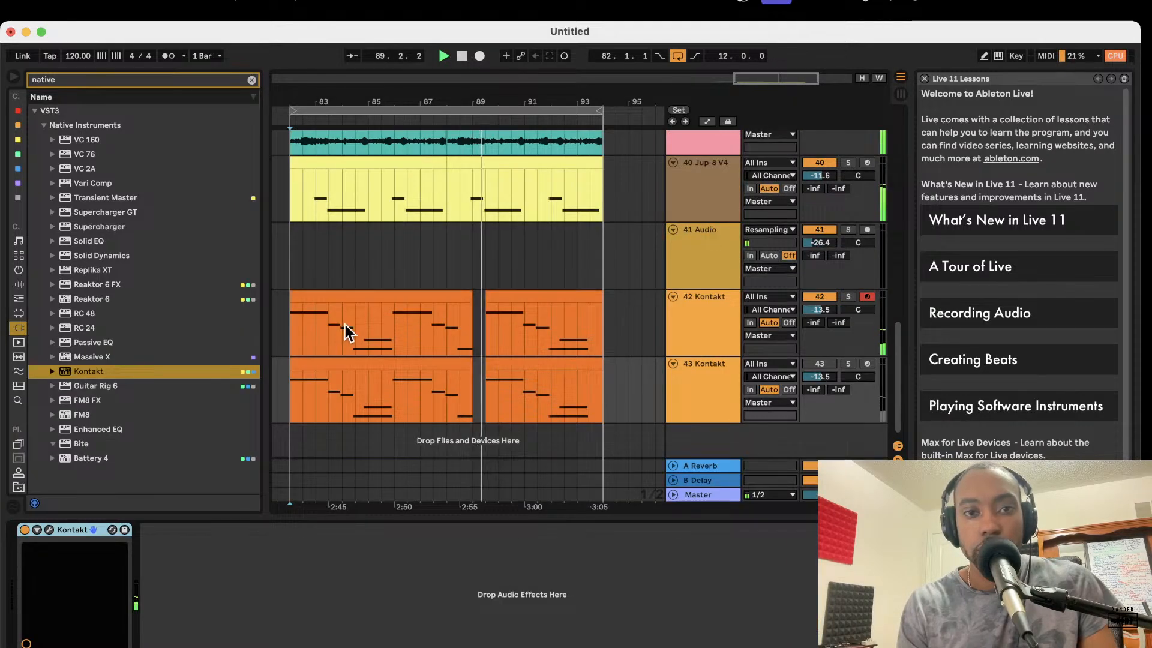
Step: Delete both MIDI clips from the duplicated Kontakt track across the loop region
drag(604, 378, 286, 366)
key(Delete)
click(419, 402)
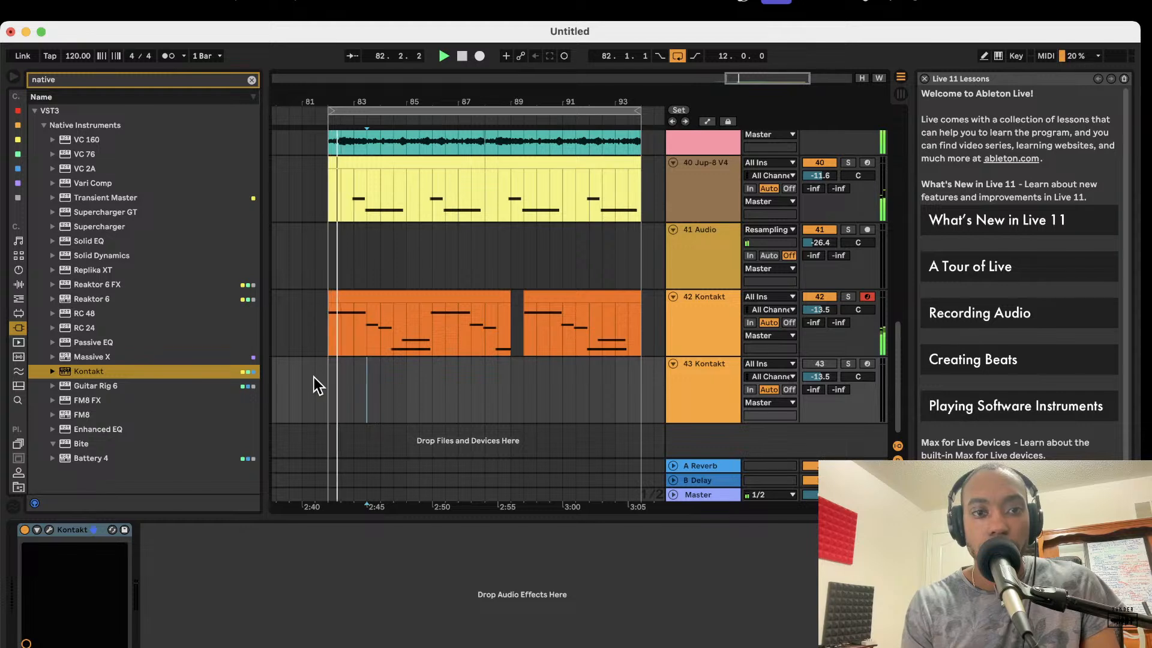
Step: Try a later start for the first E4 note in the first 42 Kontakt clip, and audition the change
double_click(343, 315)
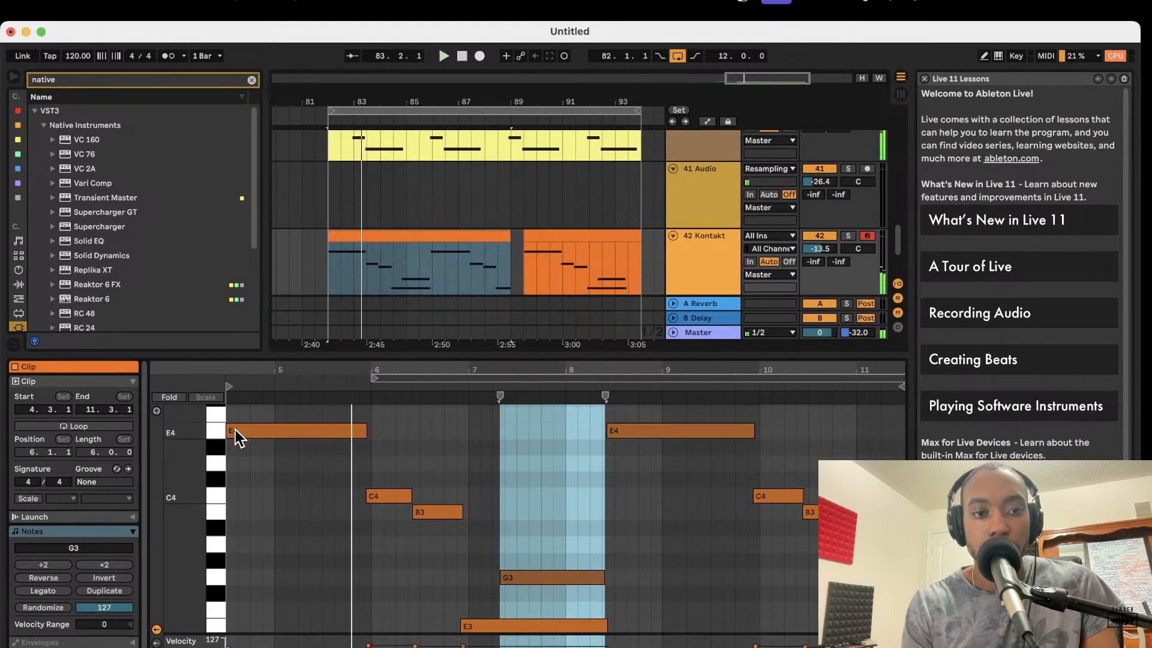
click(230, 431)
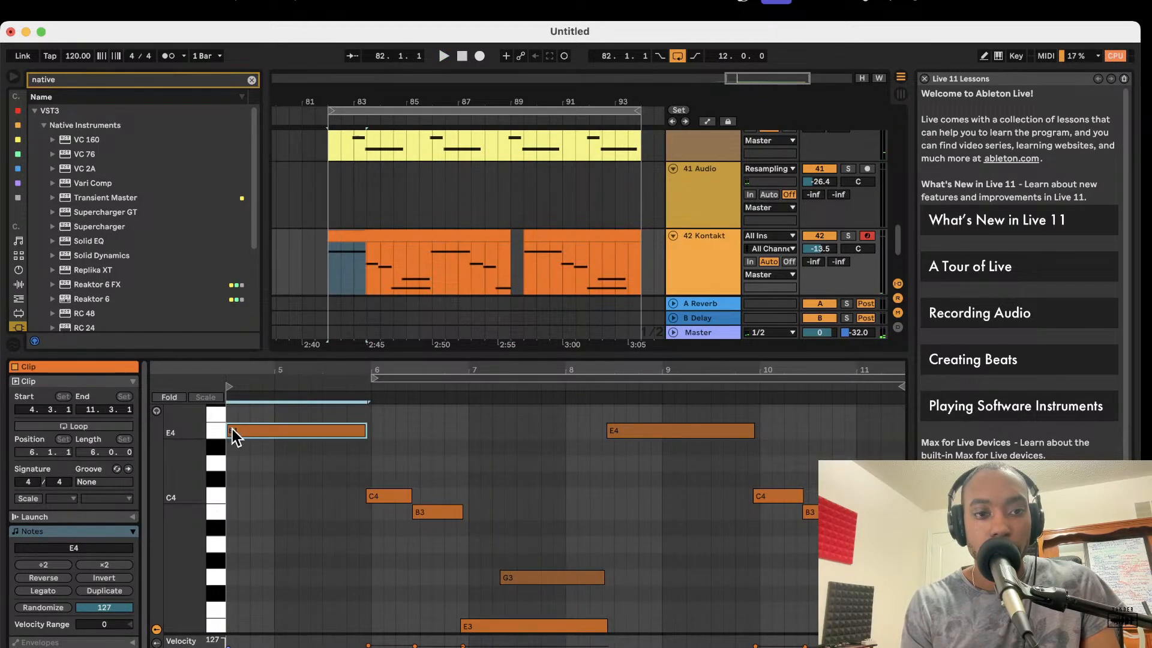
scroll(233, 425, left, 5)
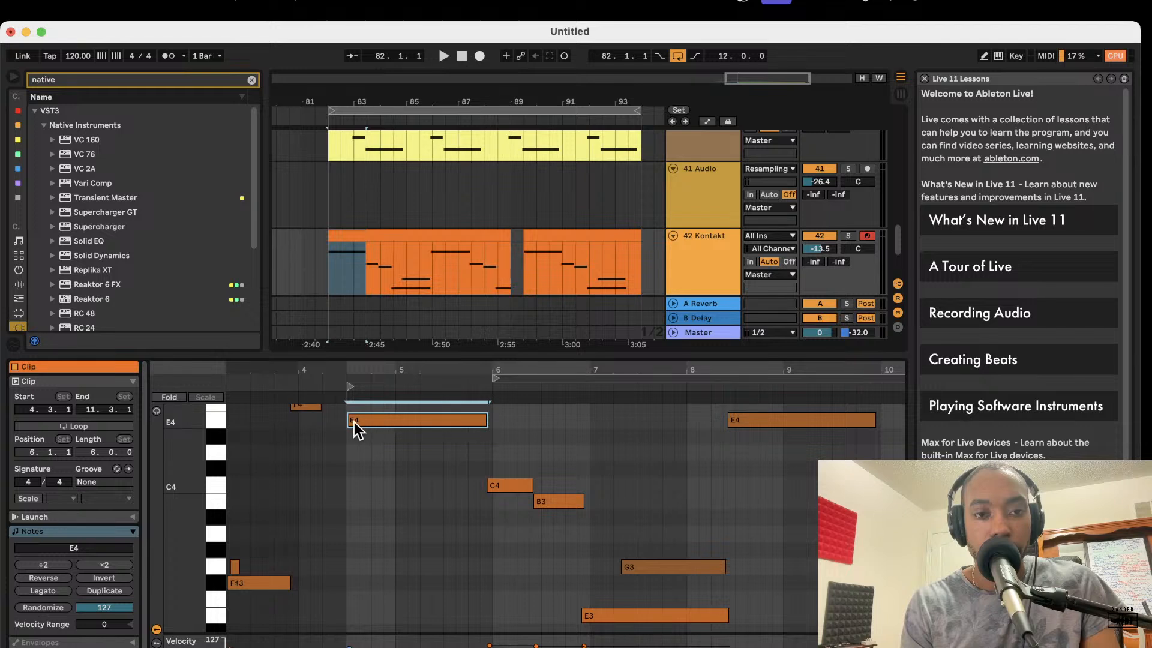
drag(347, 417, 391, 425)
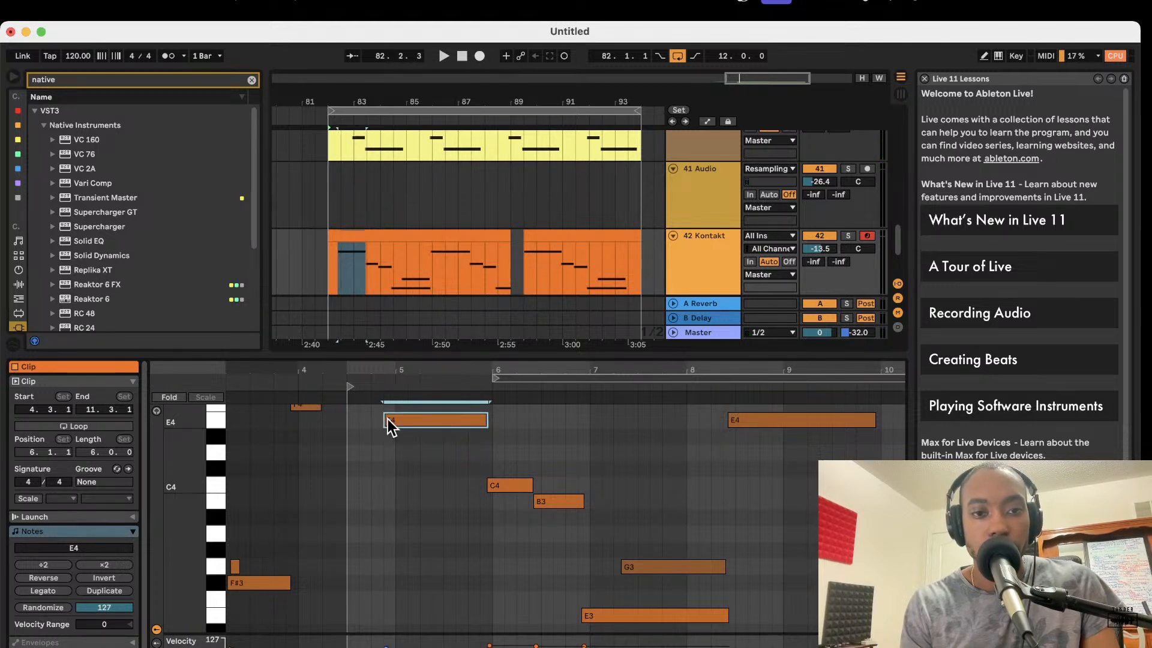
key(space)
key(minus)
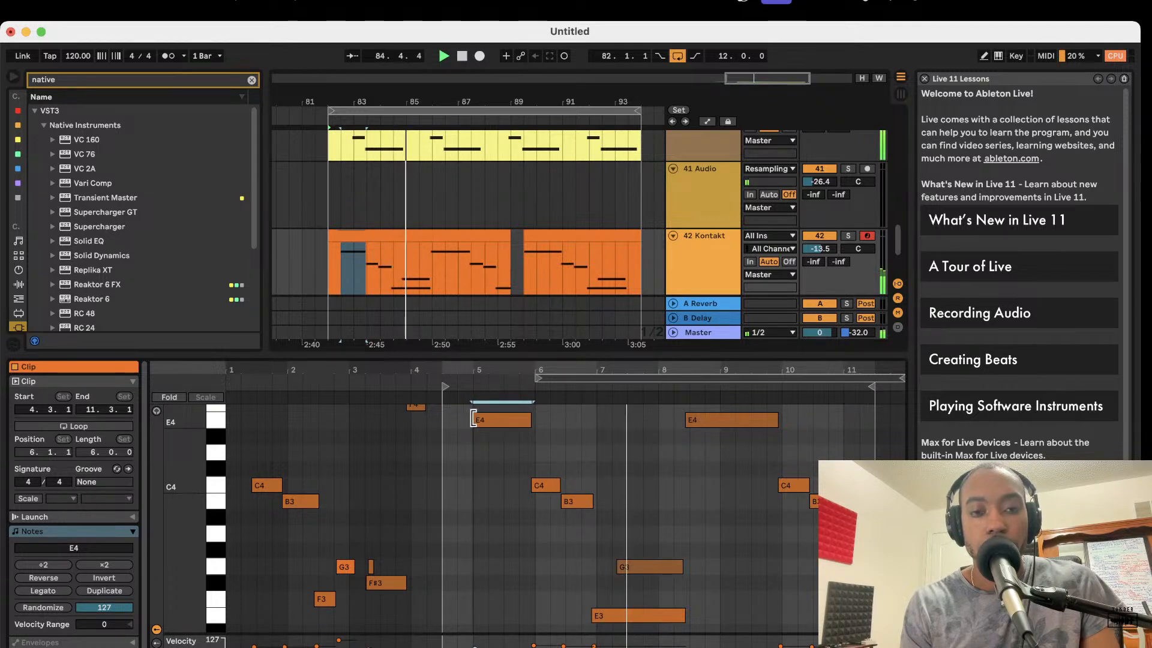
Step: Stretch the first E4 note's start back to the beginning of the clip and replay the loop
drag(466, 419, 441, 419)
key(space)
key(space)
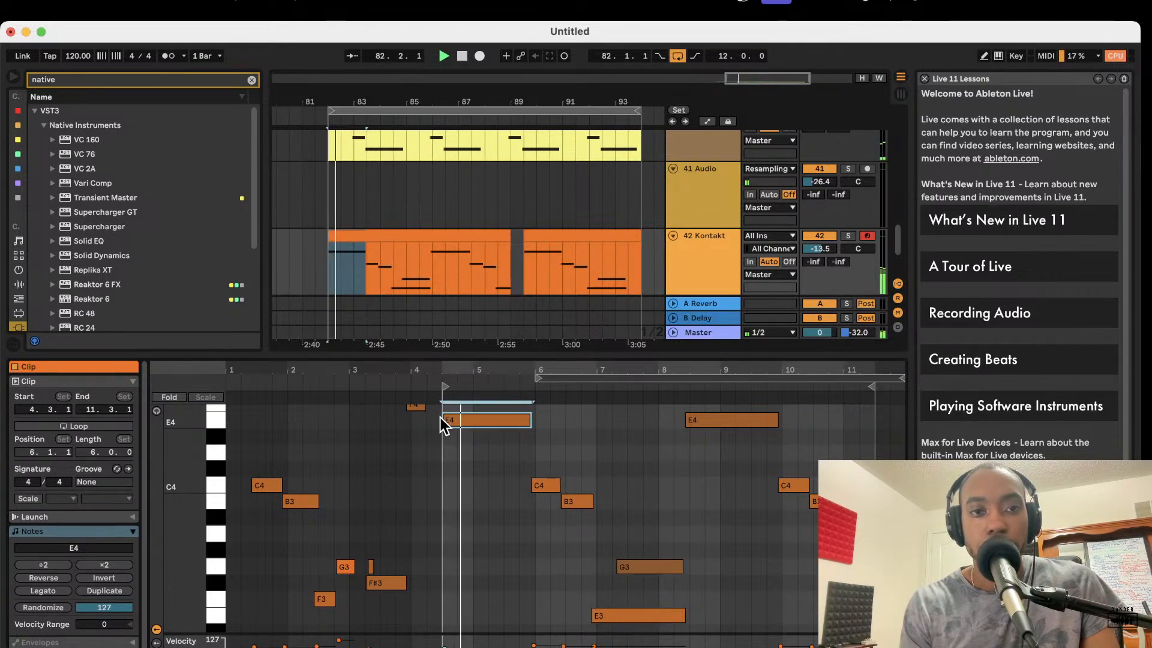
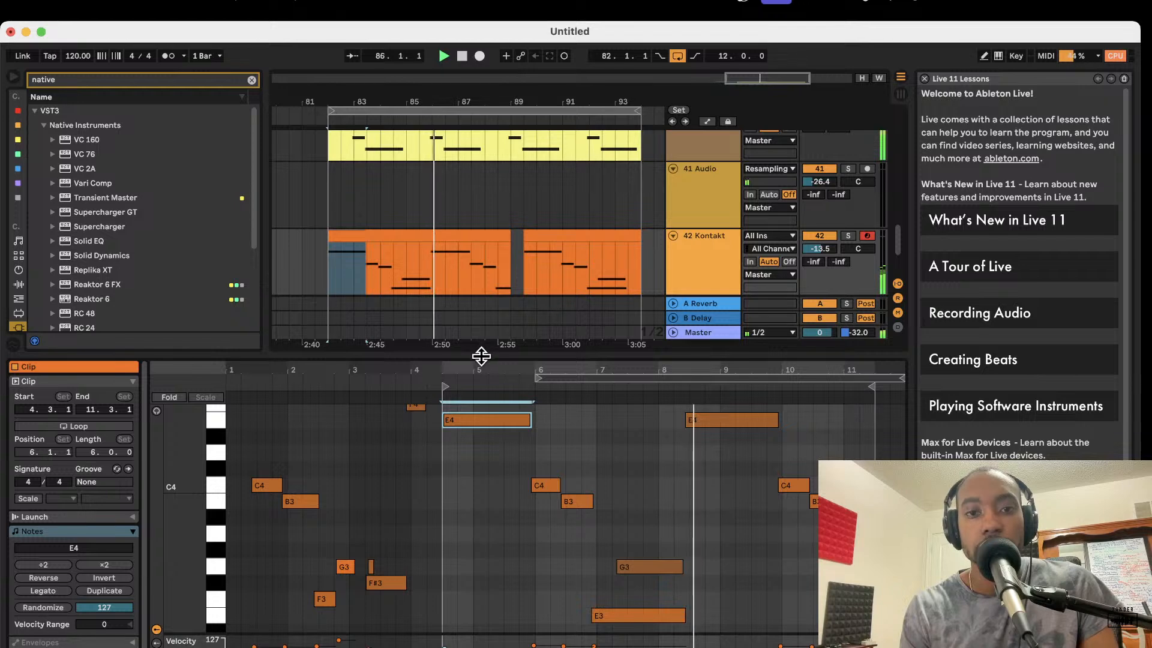
Step: Enlarge the arrangement view and move the second 42 Kontakt clip half a bar later to start at bar 90
drag(481, 357, 537, 539)
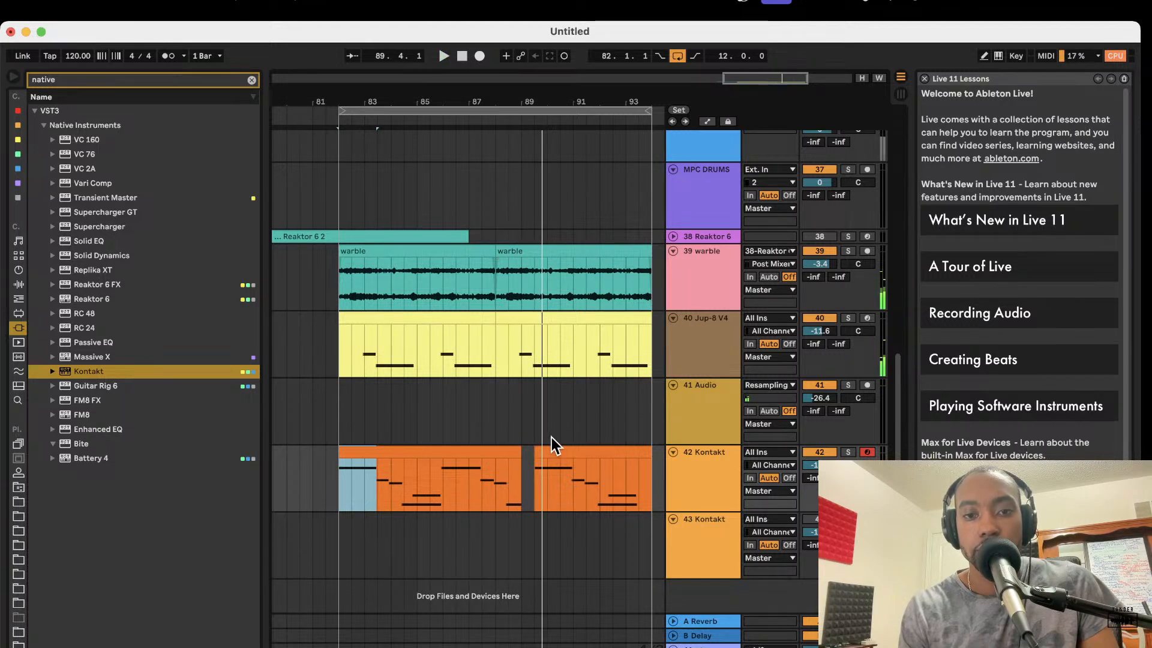
drag(544, 450, 557, 451)
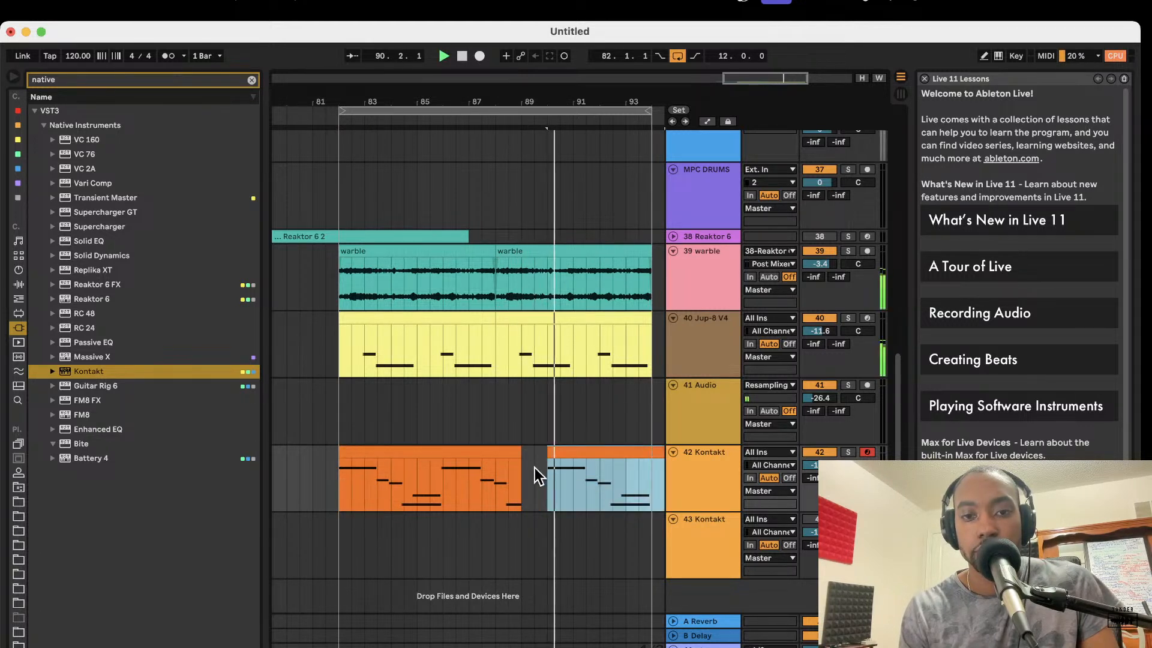
click(535, 467)
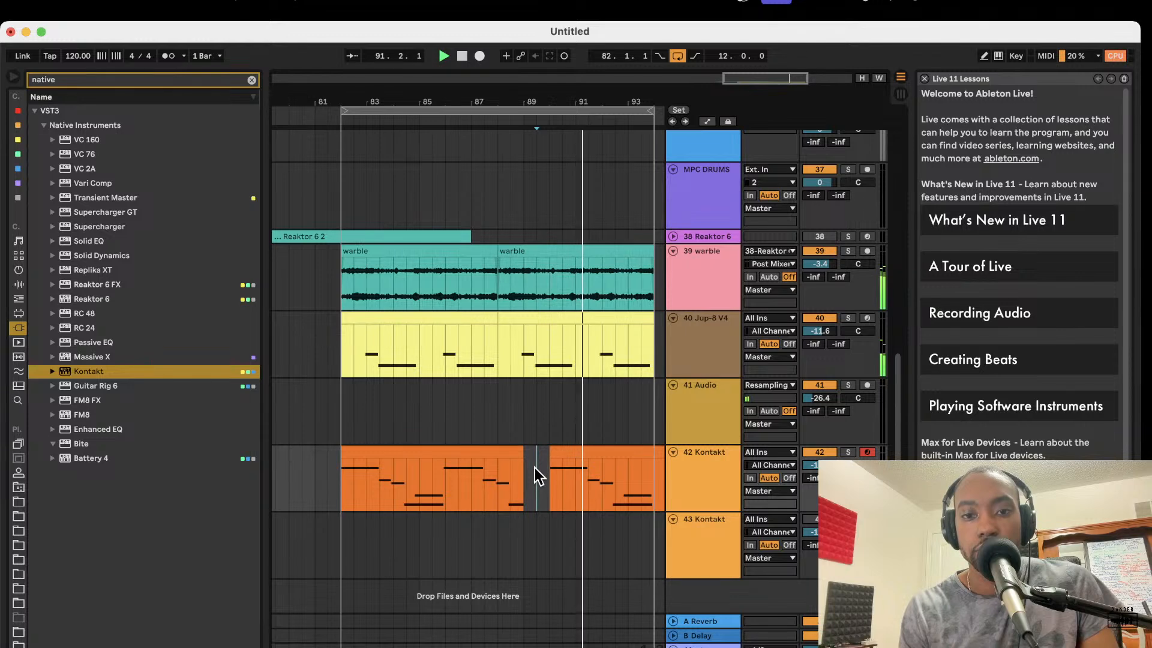
double_click(535, 467)
click(549, 480)
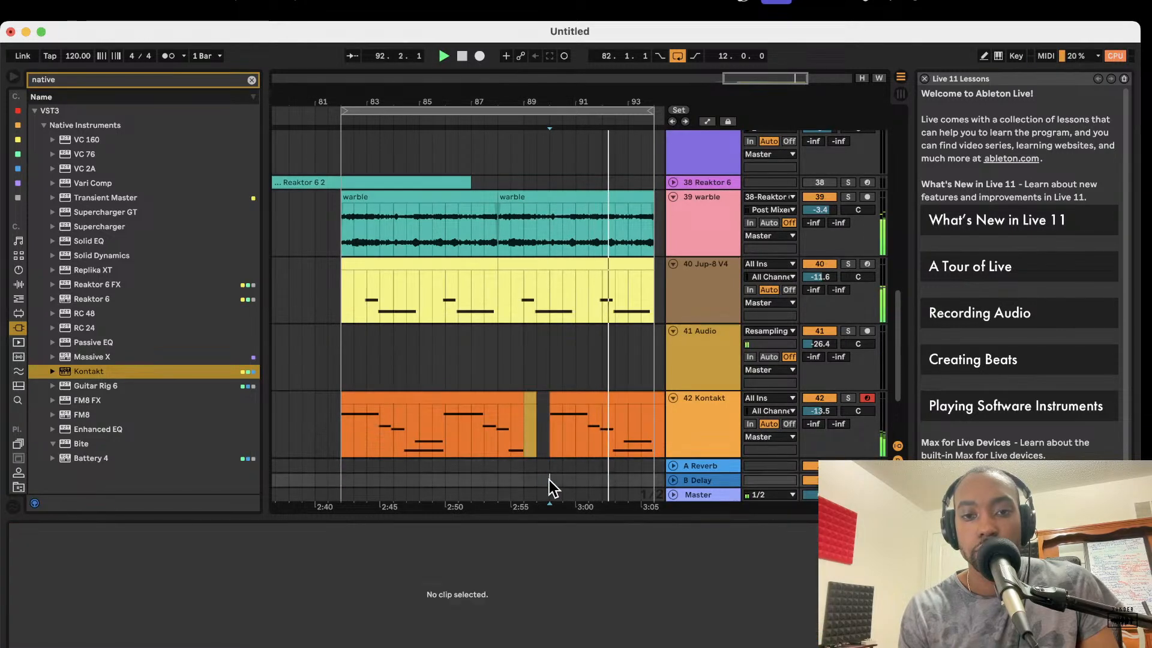
click(531, 399)
key(Delete)
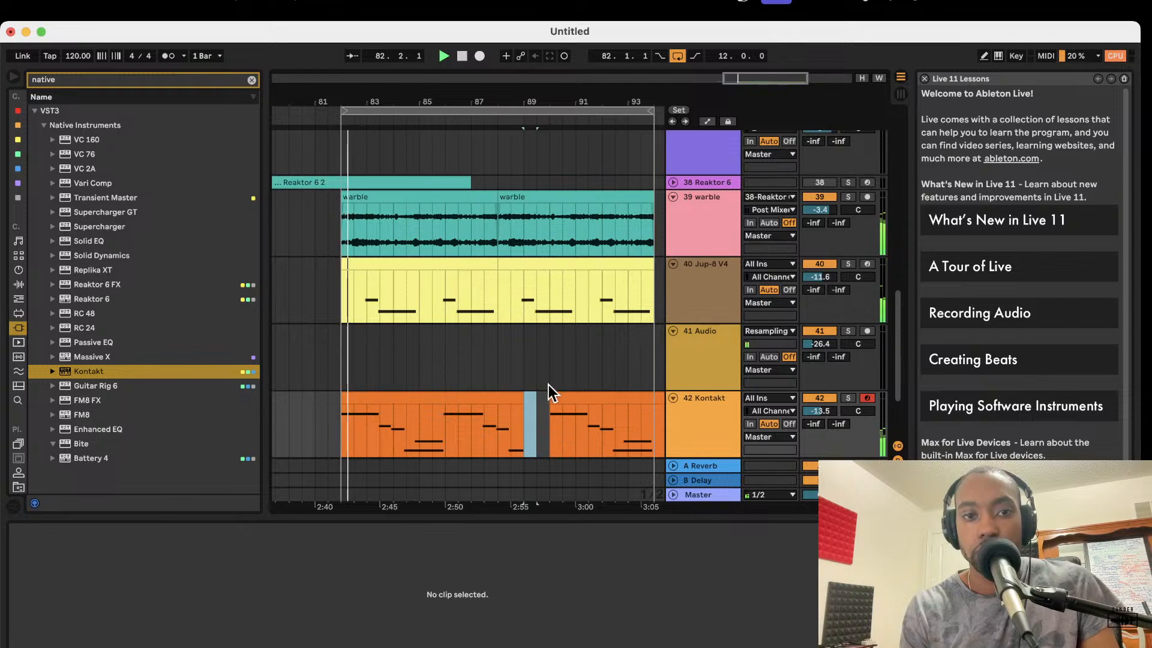
Step: Trim the end of the second 42 Kontakt clip to the end of the loop region
scroll(549, 384, down, 2)
scroll(549, 384, right, 2)
click(561, 361)
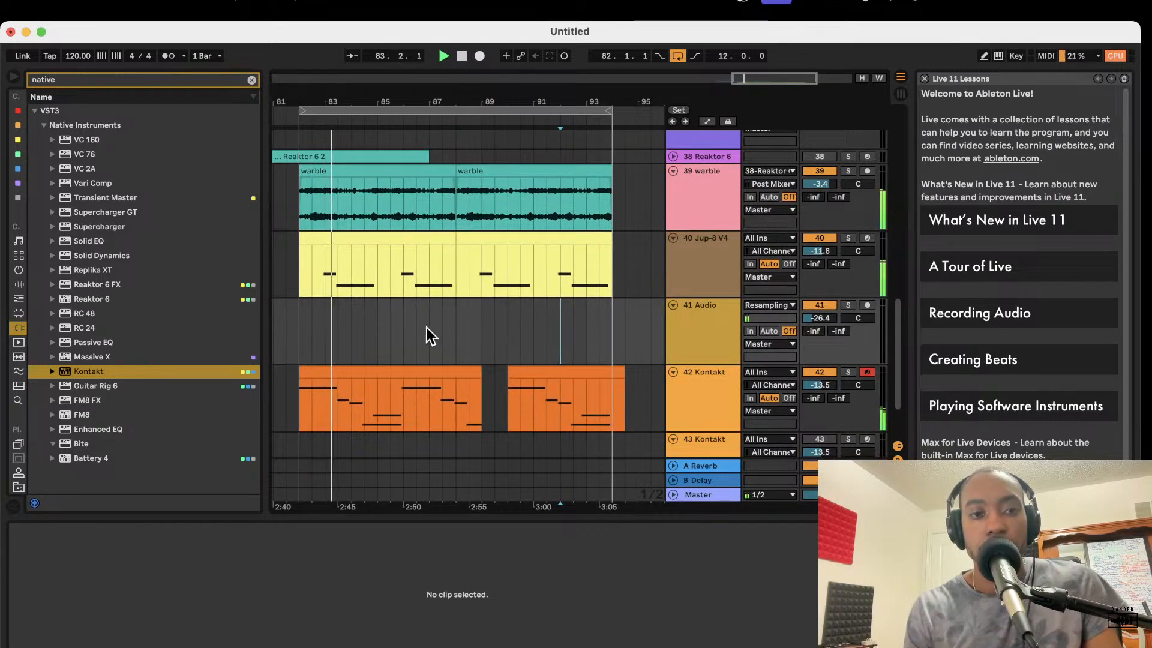
scroll(427, 328, up, 2)
scroll(427, 328, left, 2)
scroll(426, 327, down, 2)
scroll(427, 328, right, 1)
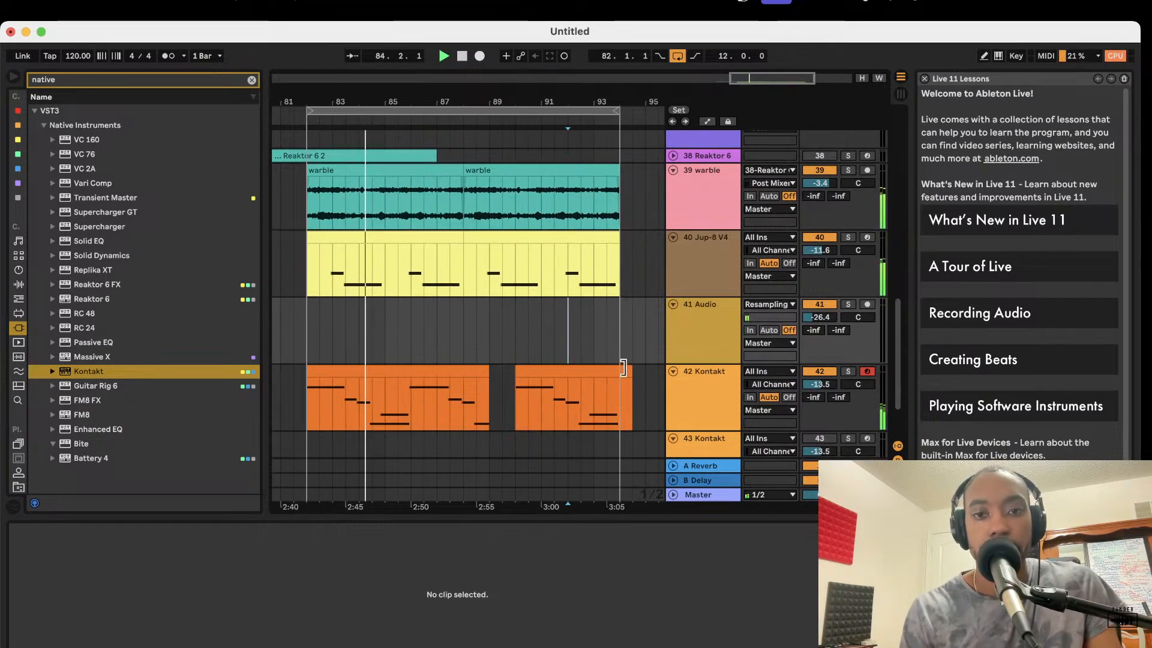
drag(629, 370, 625, 372)
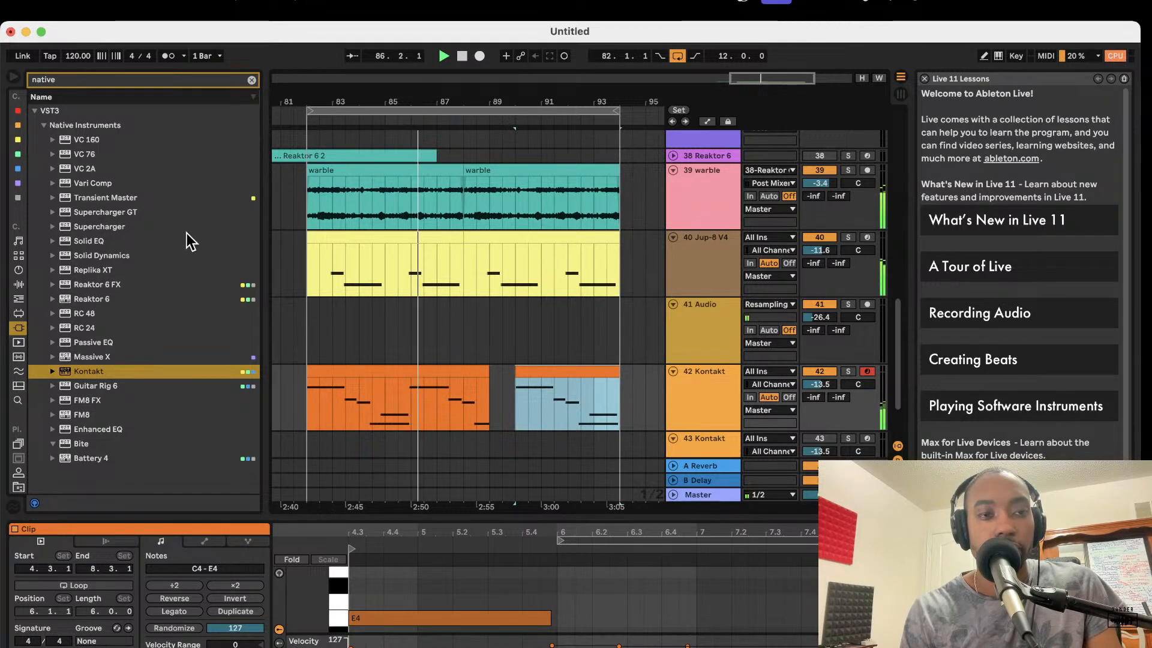
Step: Open the Kontakt instrument window of the duplicated 43 Kontakt track
scroll(549, 339, down, 3)
scroll(549, 340, left, 1)
click(697, 387)
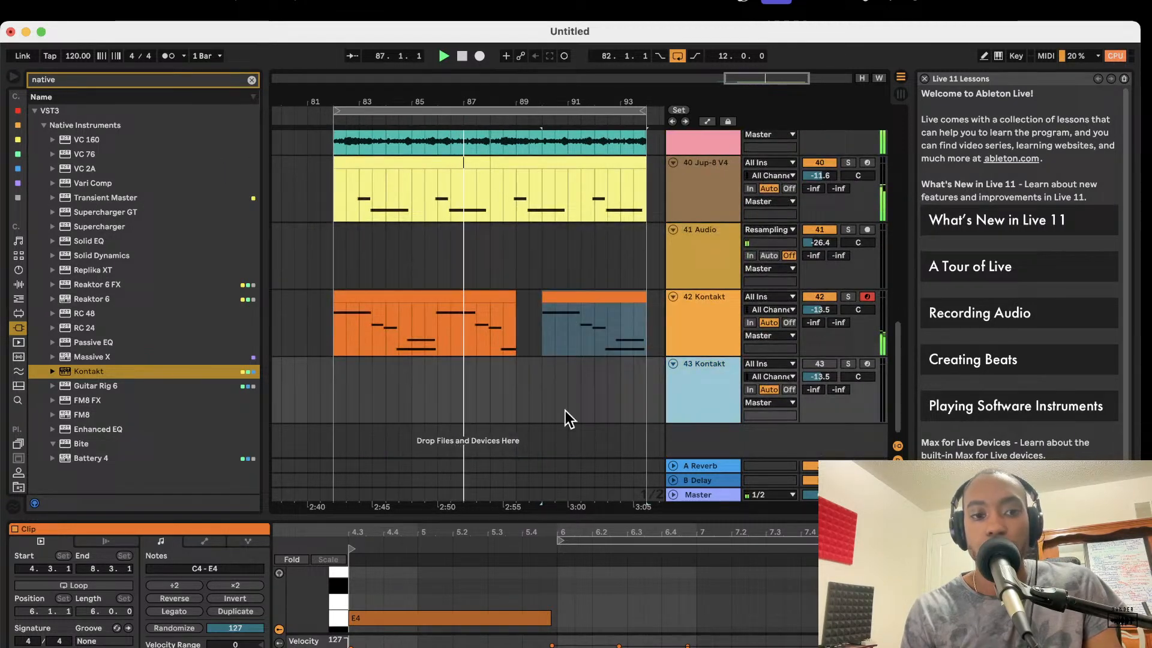
click(725, 384)
click(50, 530)
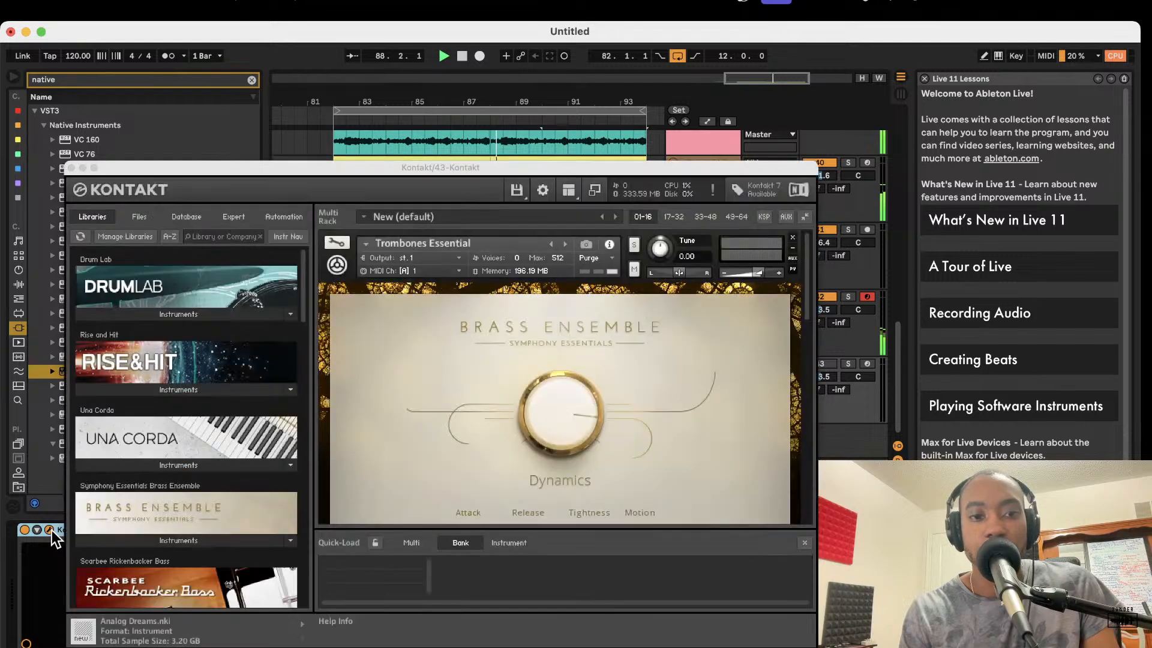
Step: Load Session Kit - Lite from the Studio Drummer library and remove the Trombones Essential instrument
scroll(237, 342, down, 12)
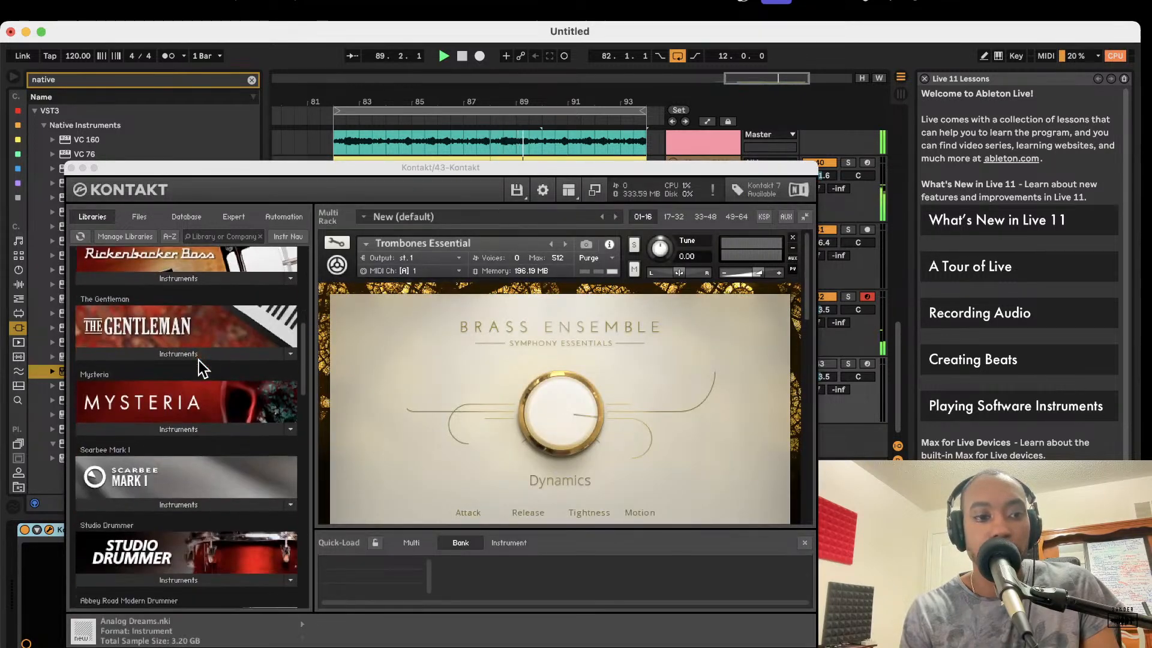
scroll(199, 360, down, 2)
click(192, 386)
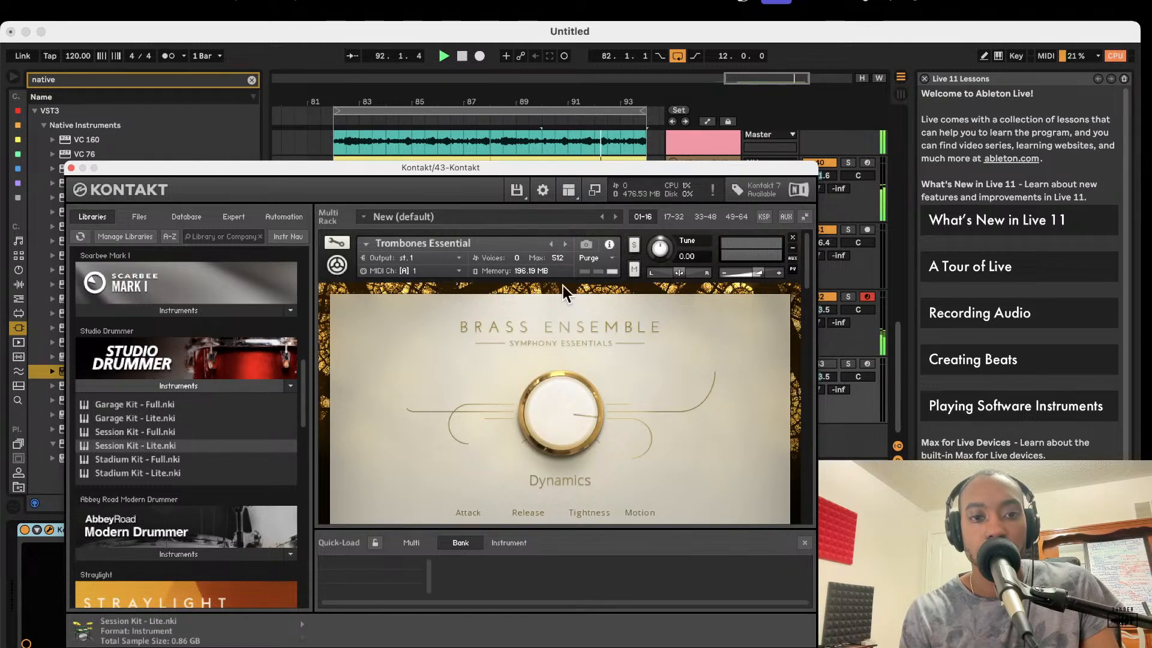
click(793, 238)
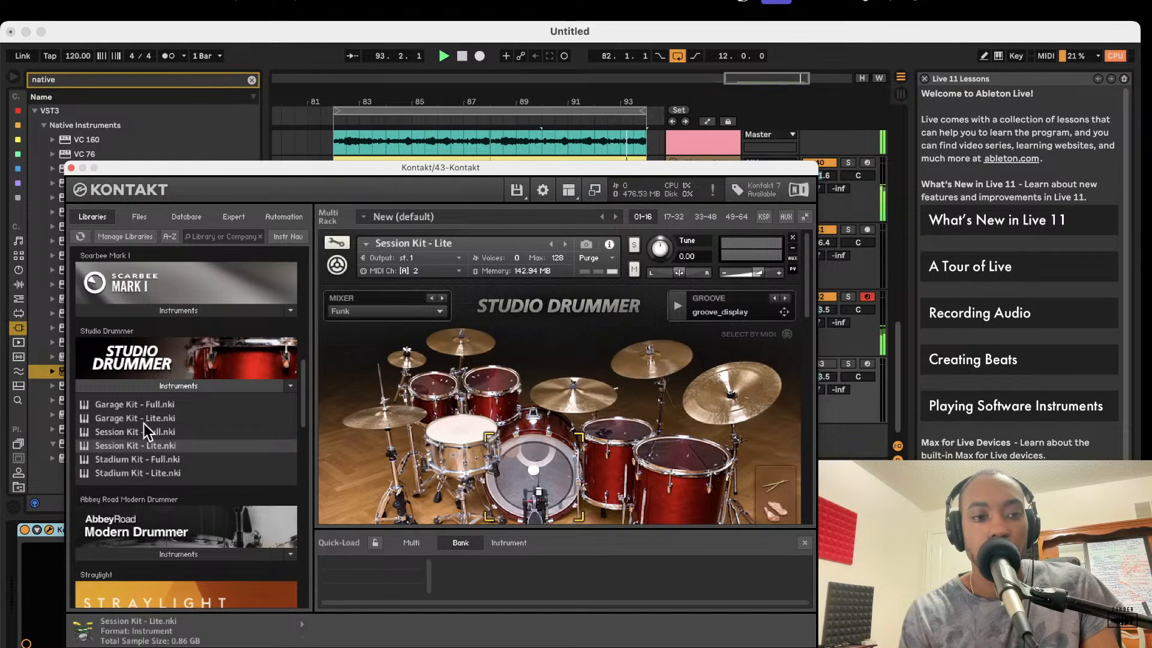
Step: Replace the drum kit with AR Modern Sparkle Kit Lite from the Abbey Road Modern Drummer library
scroll(127, 459, down, 5)
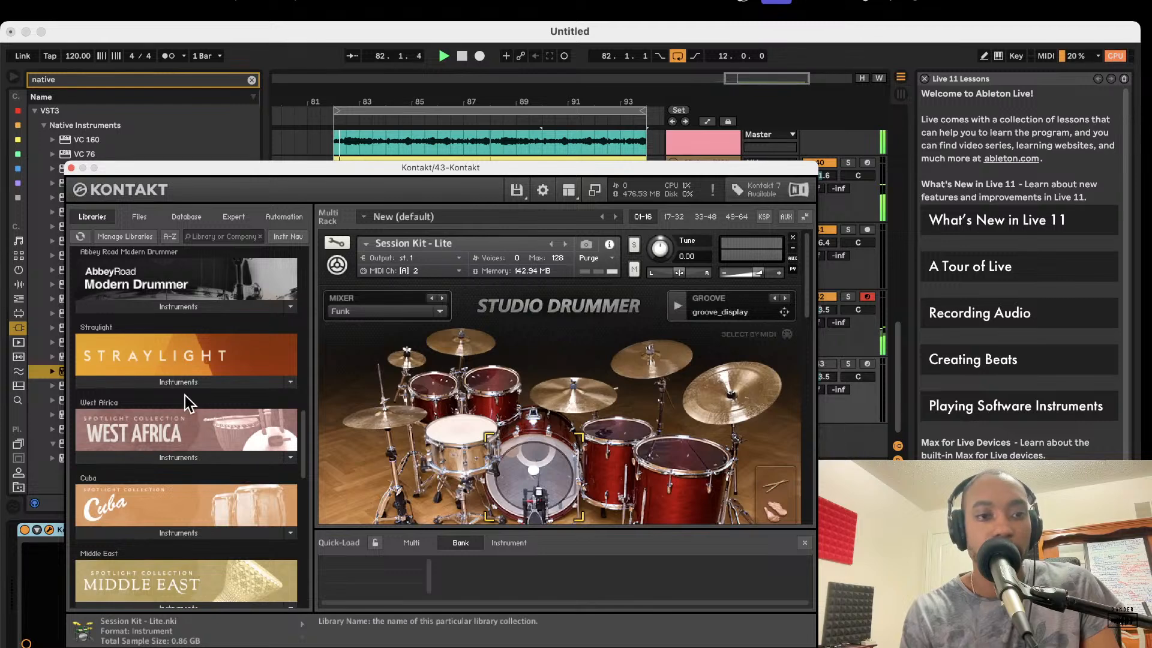
click(200, 382)
scroll(171, 424, down, 4)
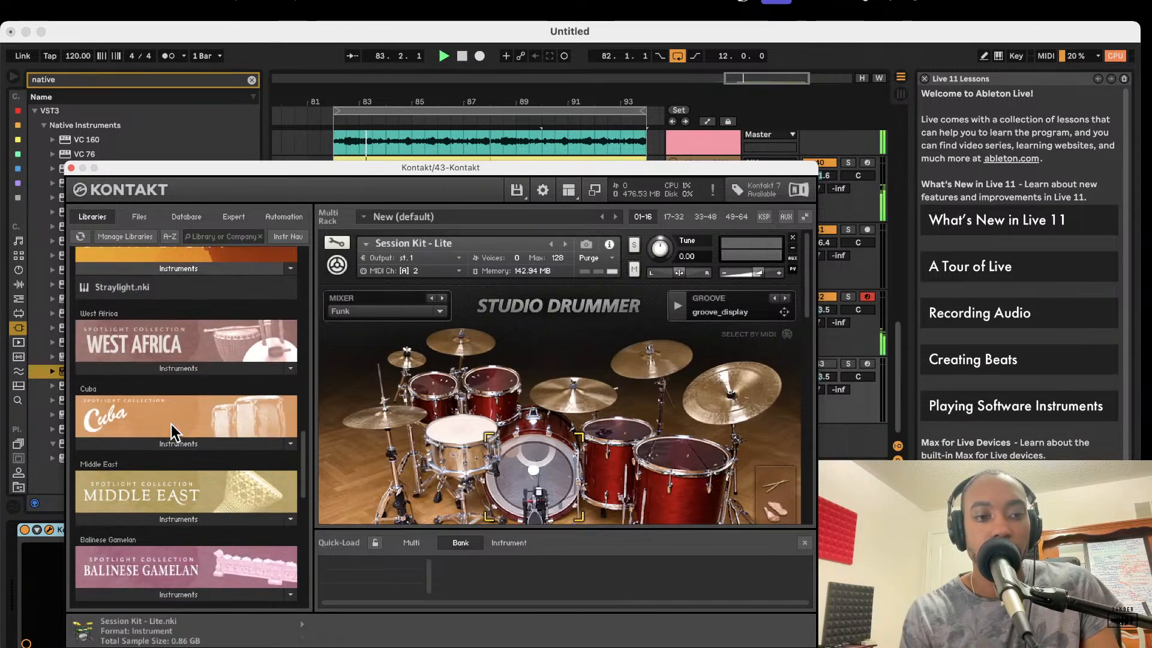
scroll(171, 423, up, 5)
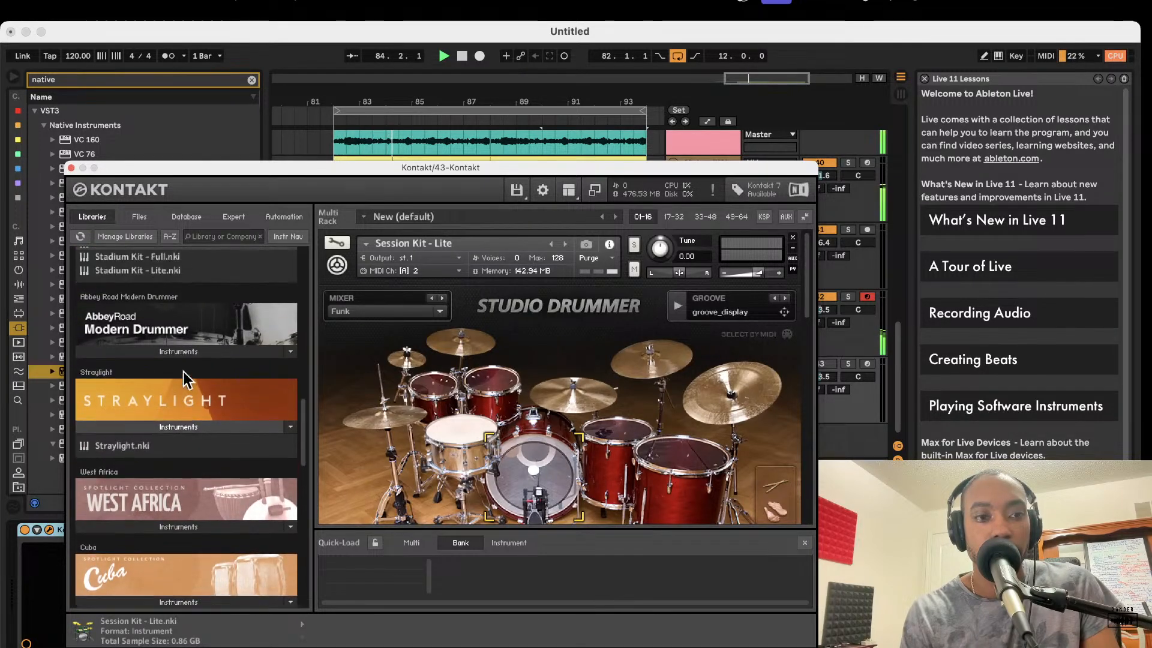
click(175, 355)
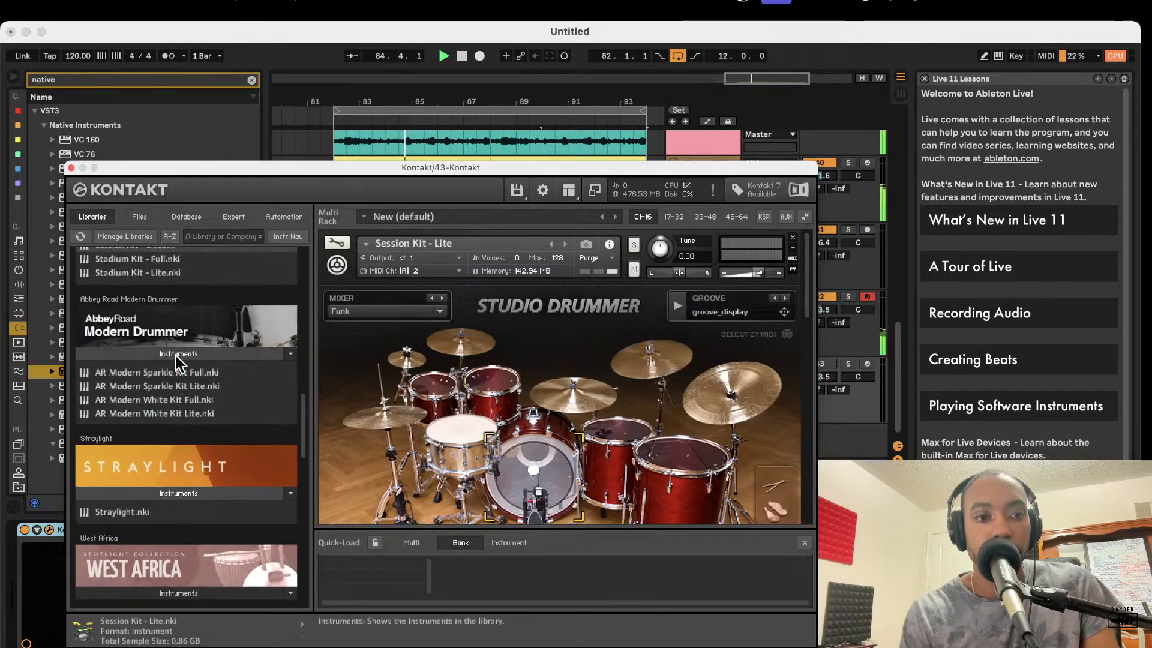
double_click(160, 387)
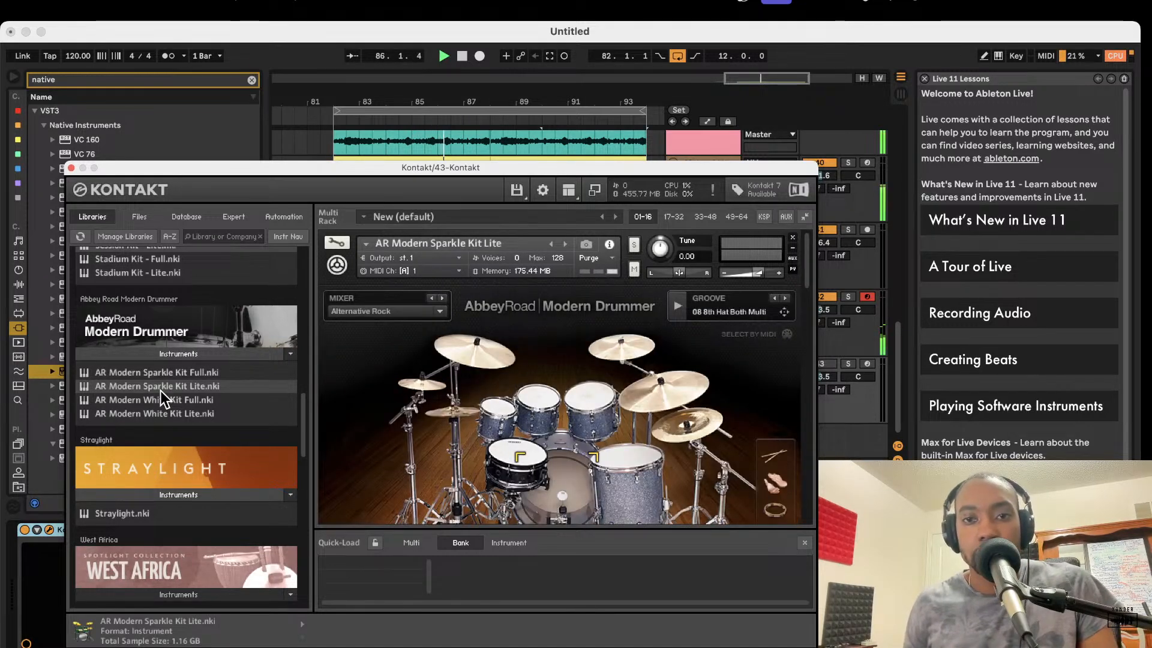
Step: Activate and arm the 43 Kontakt track for playing the drum kit, and close the Kontakt window
drag(364, 166, 266, 161)
click(818, 368)
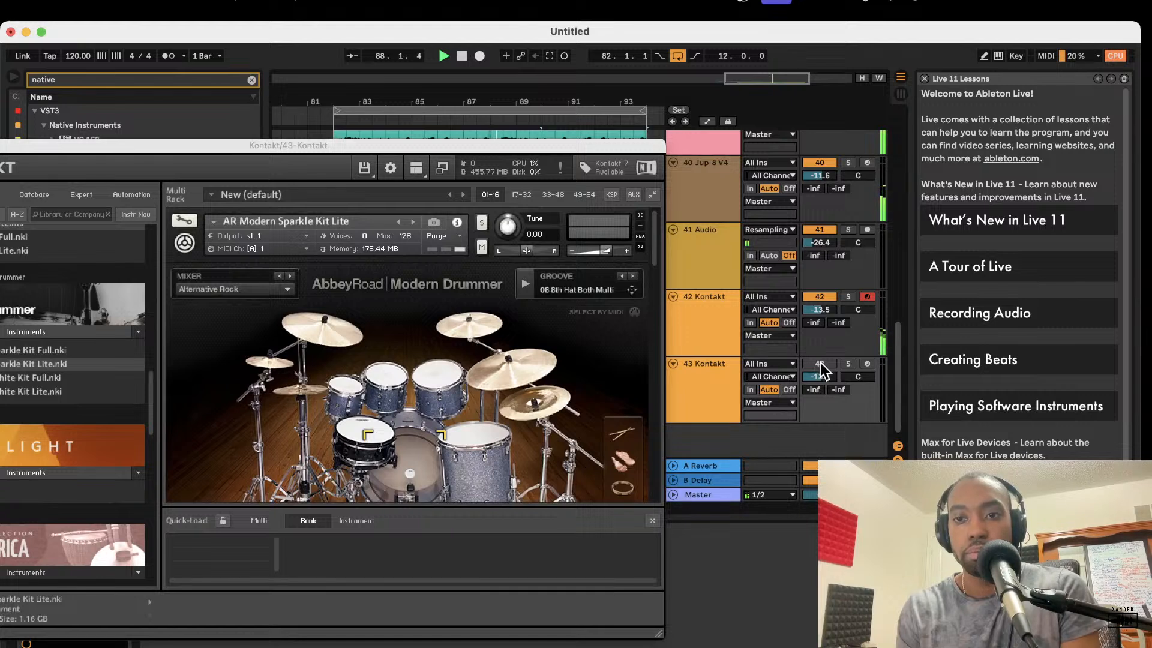
click(820, 364)
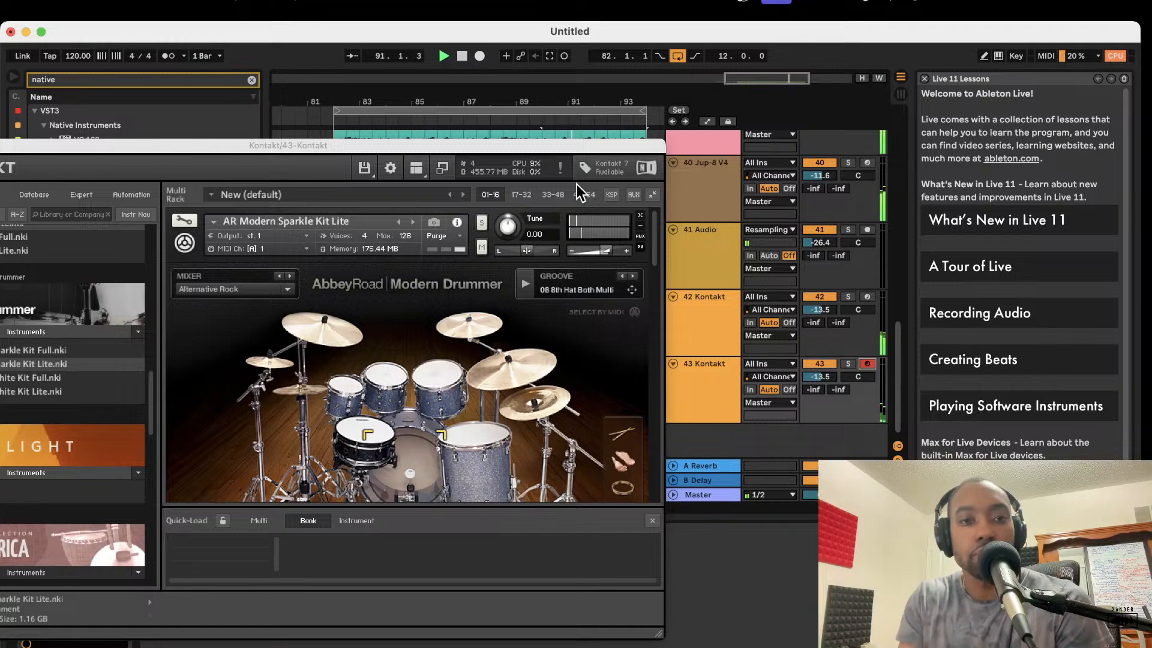
mouse_move(93, 150)
mouse_down()
mouse_move(226, 149)
mouse_move(110, 162)
mouse_up()
click(83, 151)
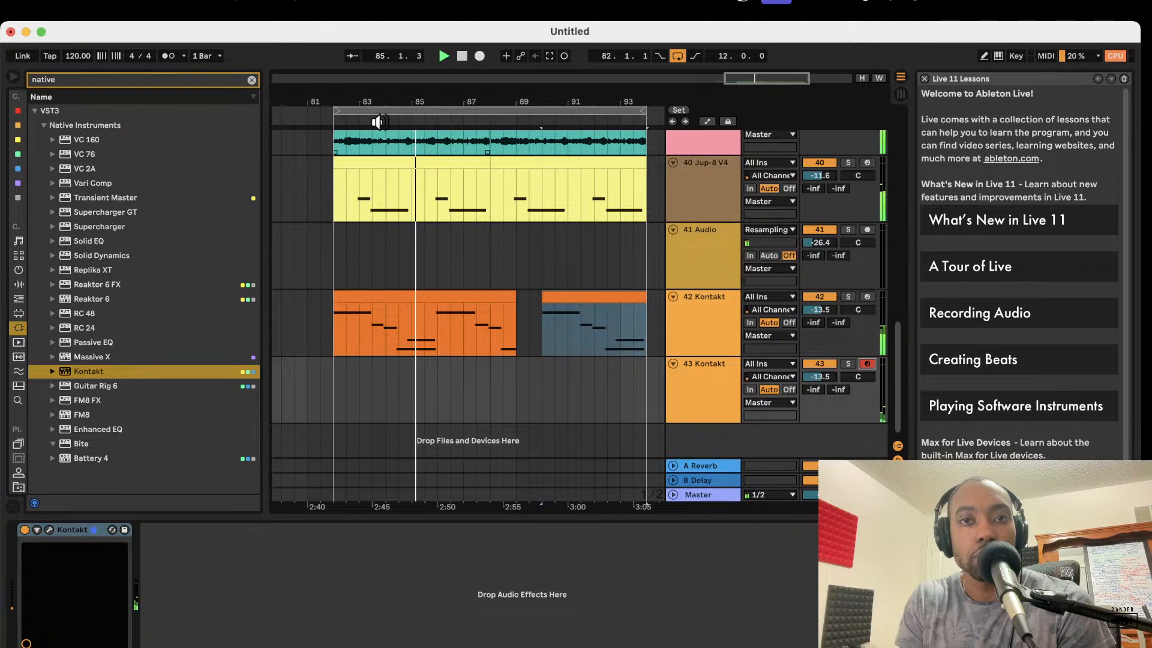
Step: Mute the 42 Kontakt track and capture the played drums as a MIDI clip on 43 Kontakt, extended back to bar 82
click(831, 296)
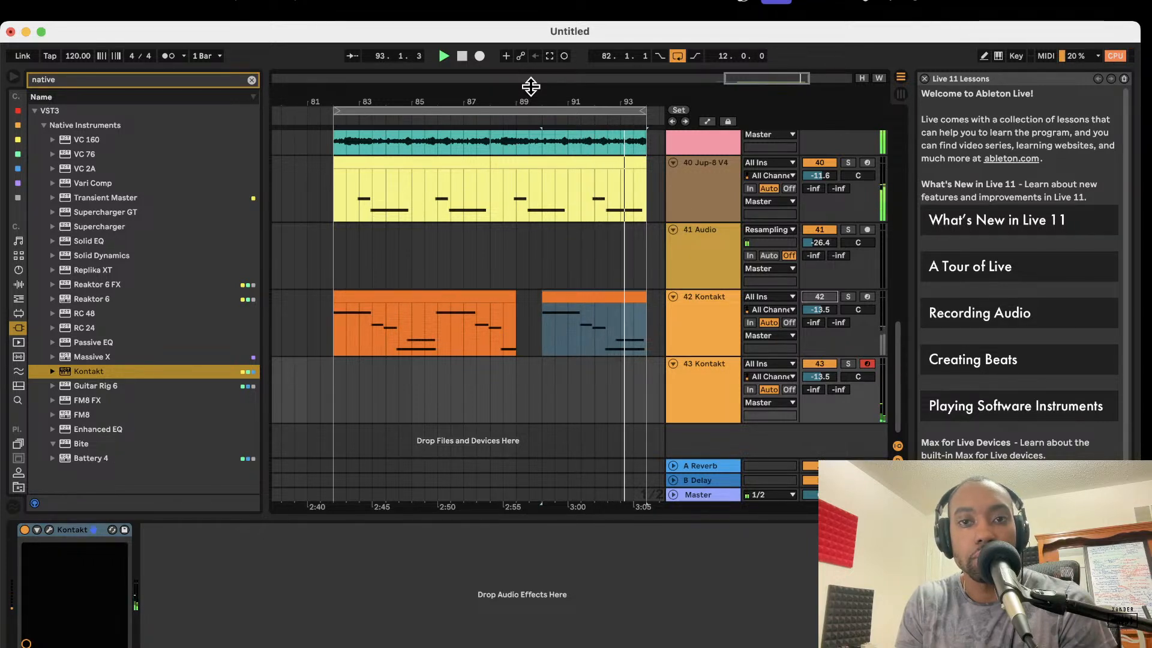
click(550, 58)
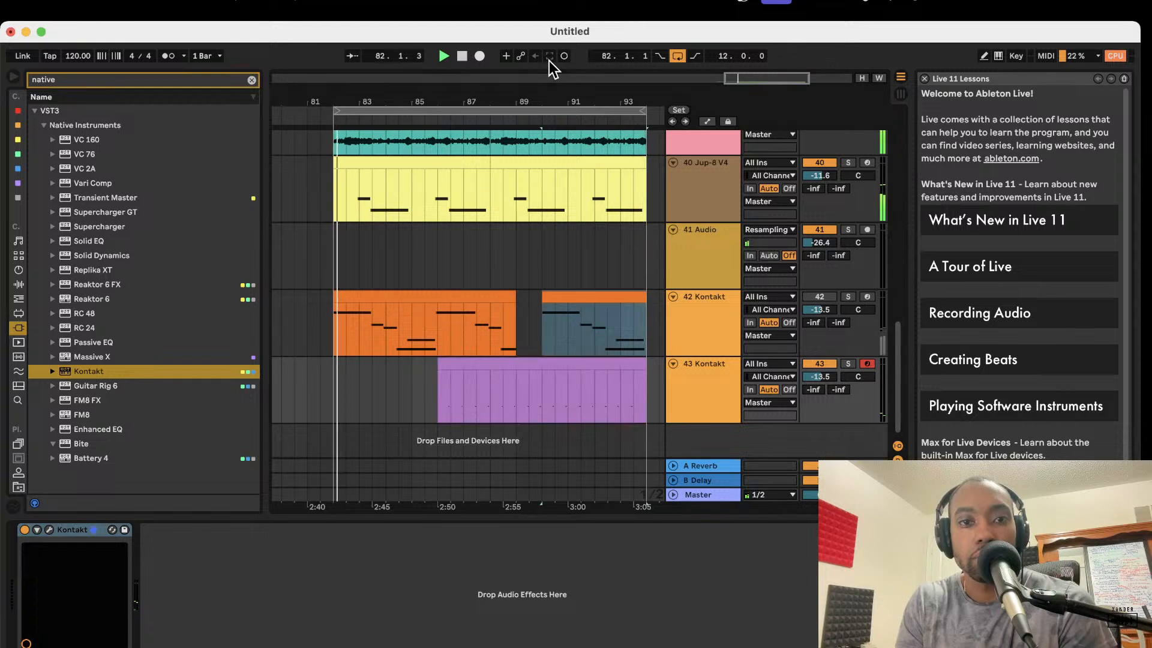
drag(438, 384, 327, 370)
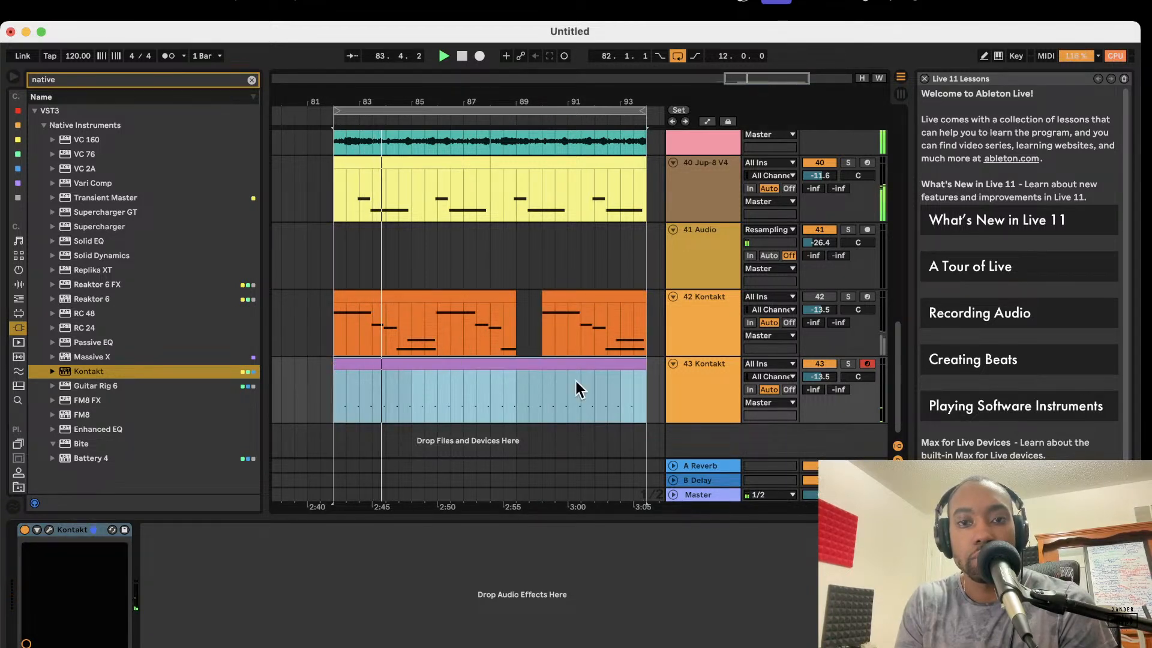
Step: Open the captured drum clip in the note editor and select all its notes
click(560, 365)
click(475, 571)
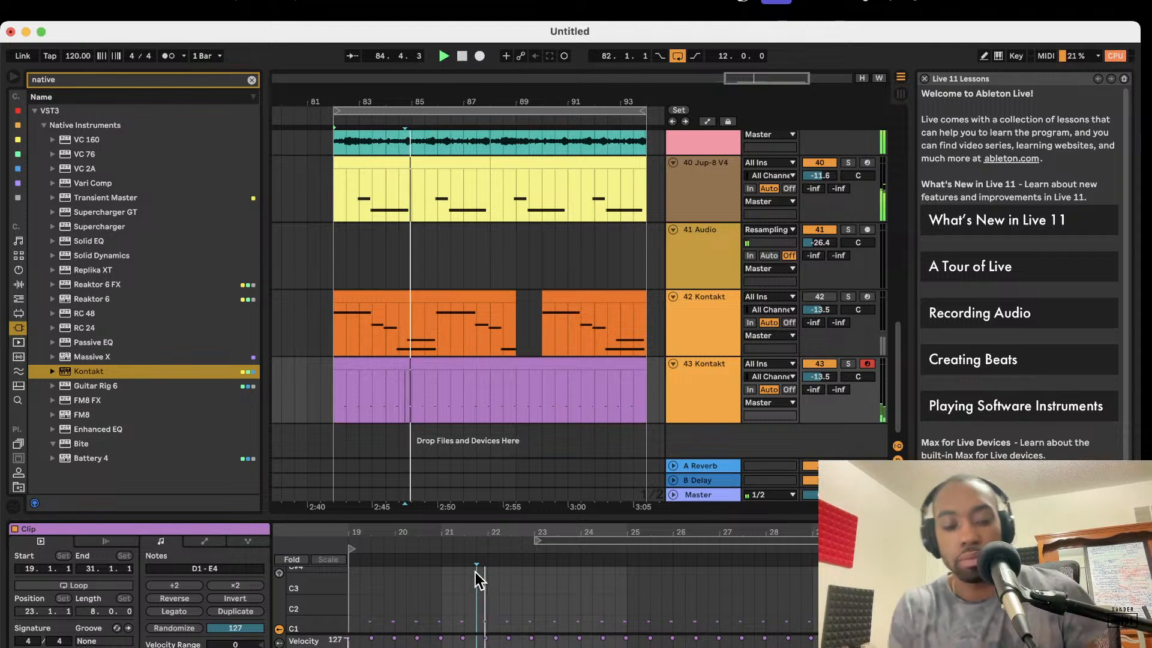
key(super+a)
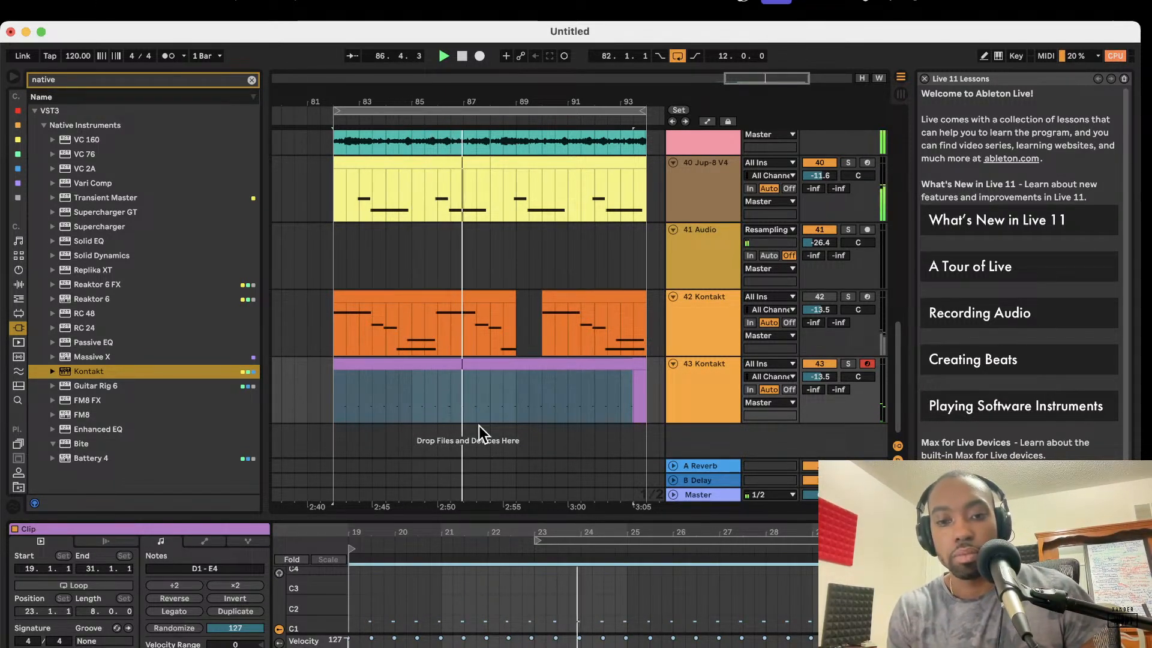
Step: Duplicate the 43 Kontakt track, deactivate the copy and delete its drum clip
click(659, 375)
scroll(656, 373, left, 1)
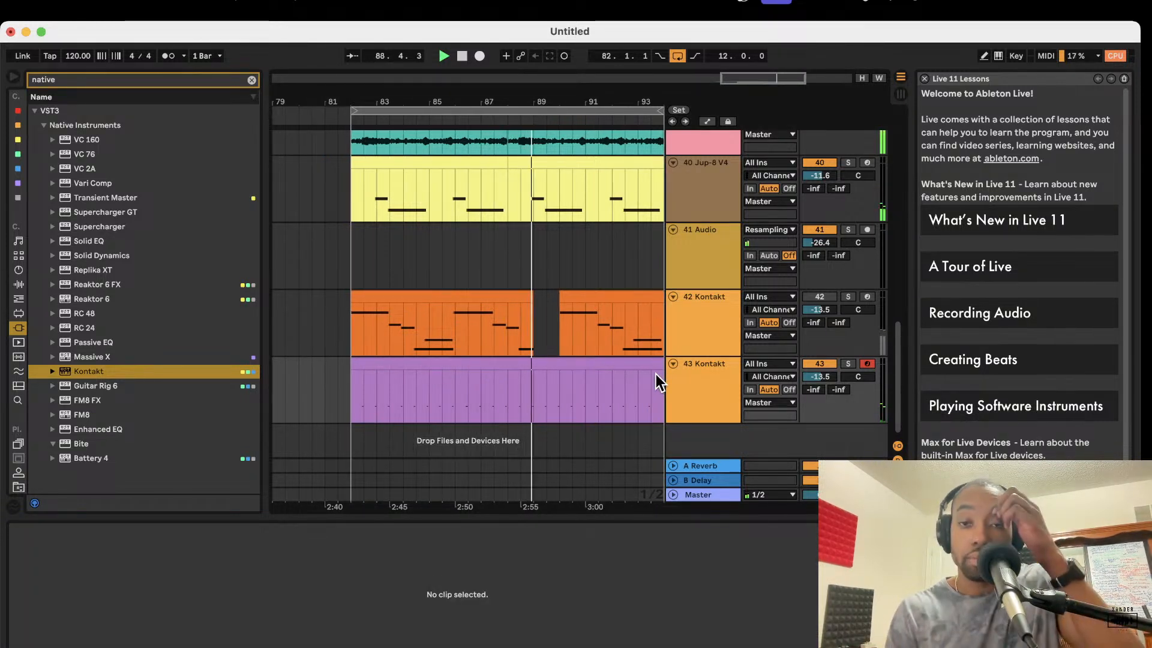
right_click(700, 365)
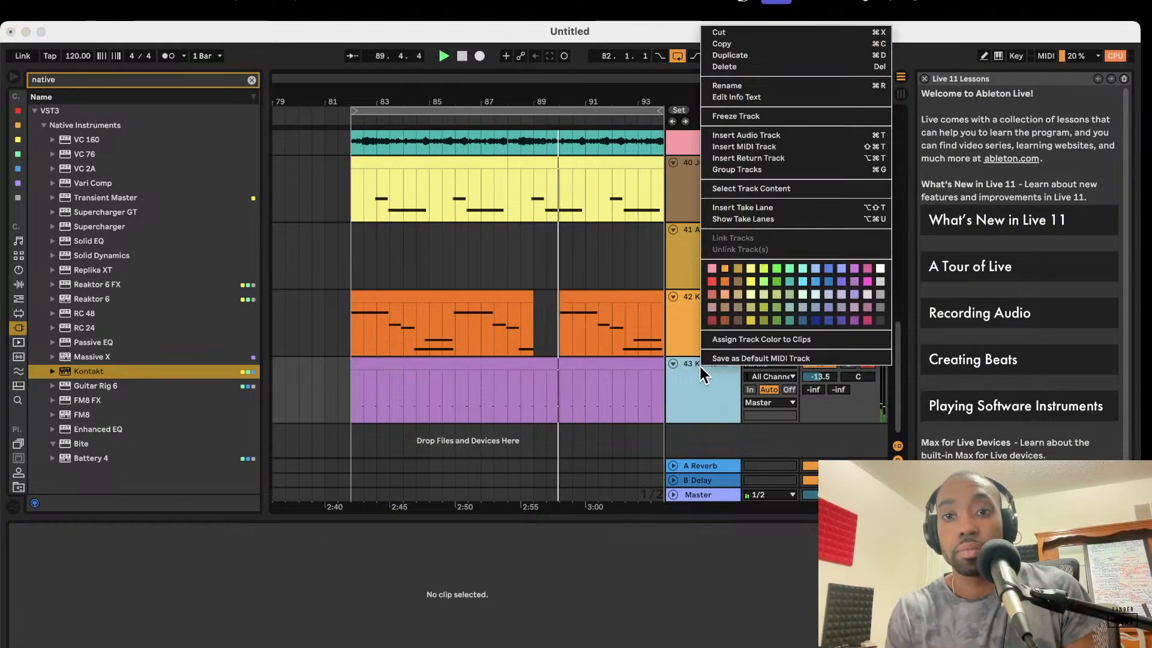
click(743, 55)
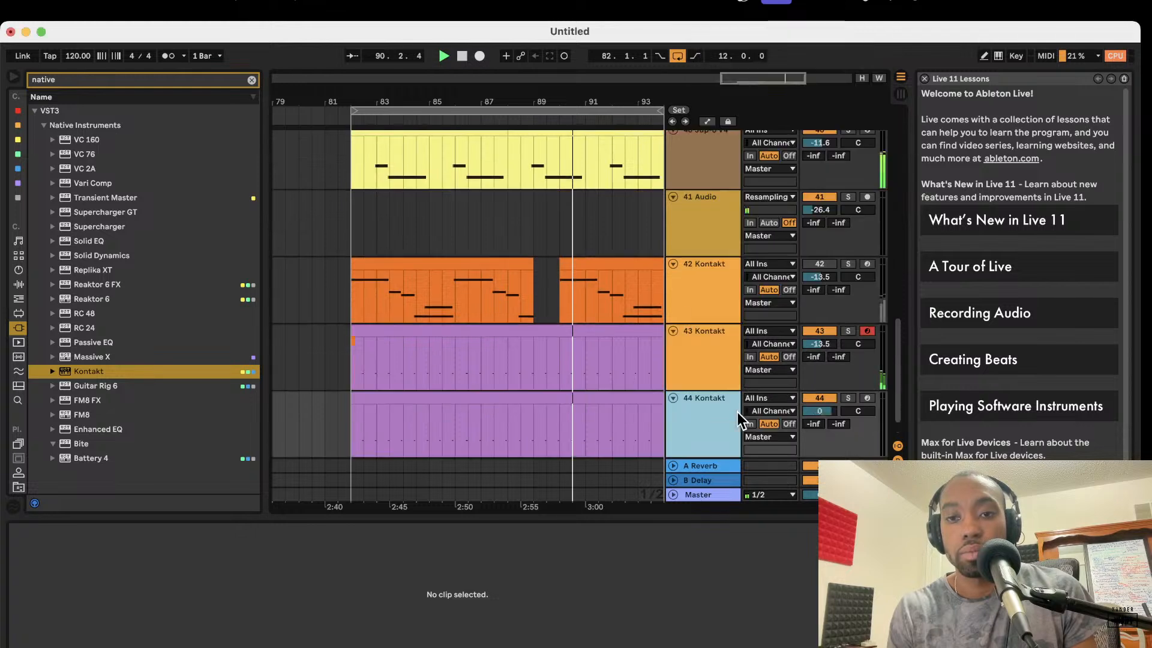
click(810, 398)
click(637, 401)
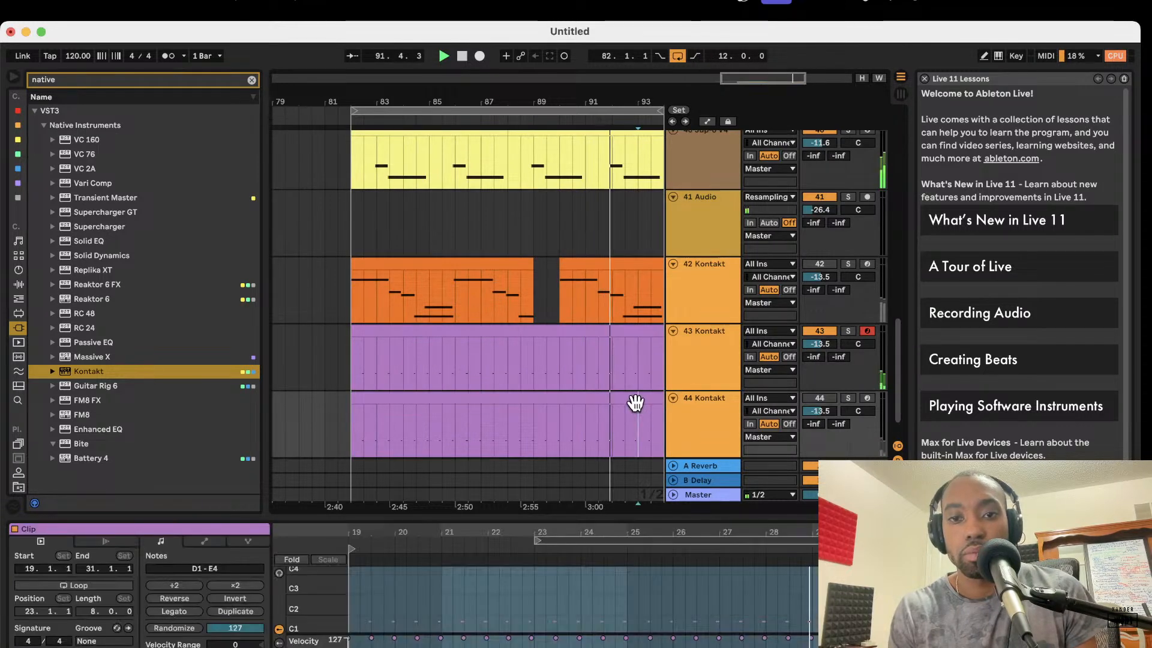
key(Delete)
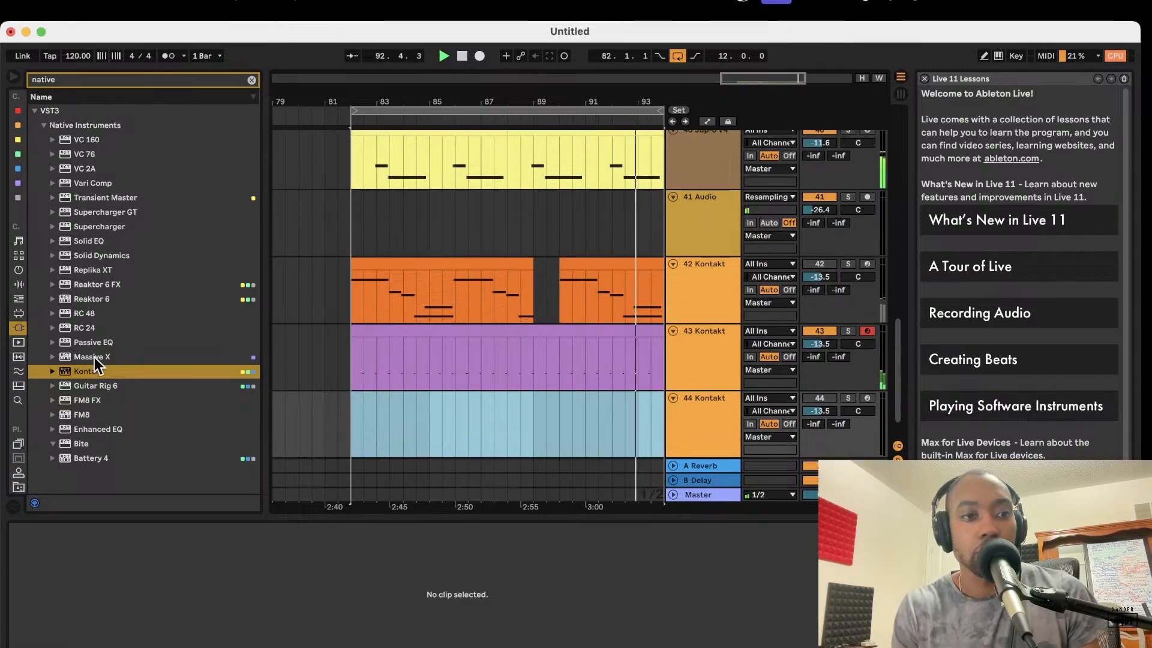
Step: Search the plug-ins for "drum", load Addictive Drums 2 onto the 44 track and open its window
click(134, 78)
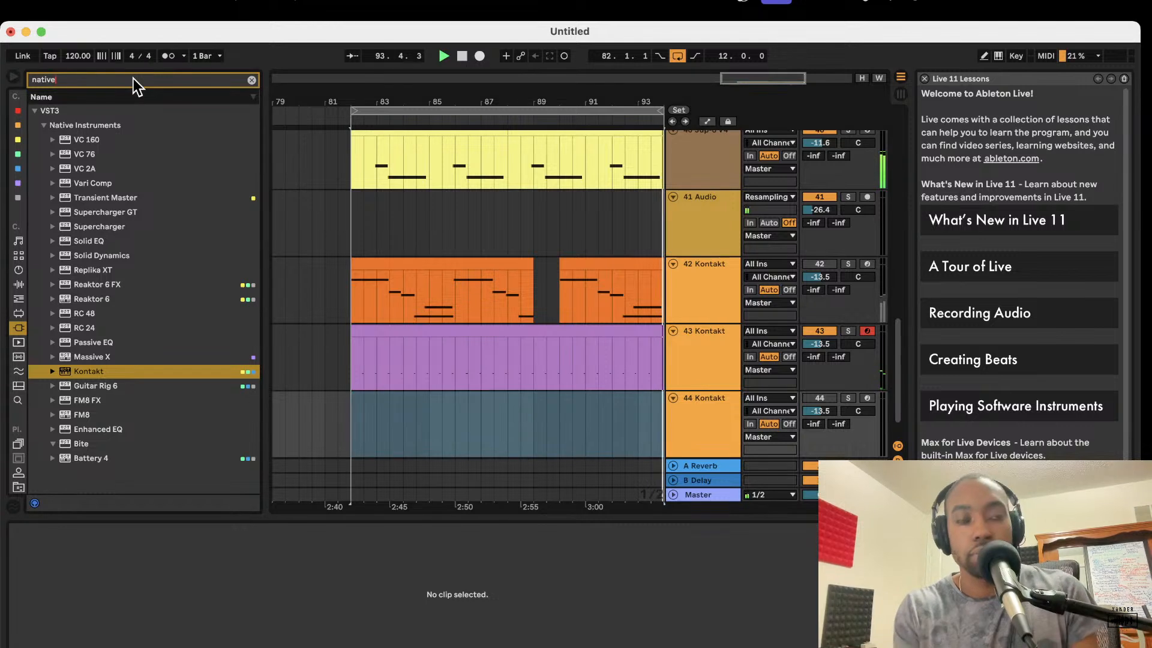
text(drum)
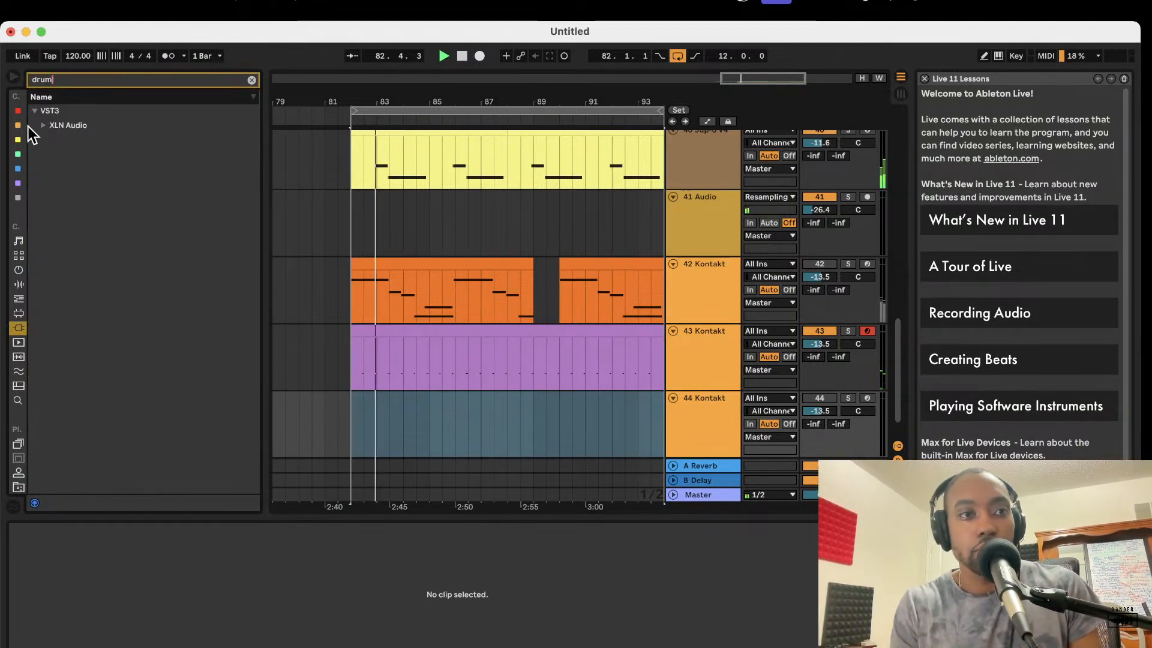
click(42, 126)
drag(66, 138, 727, 430)
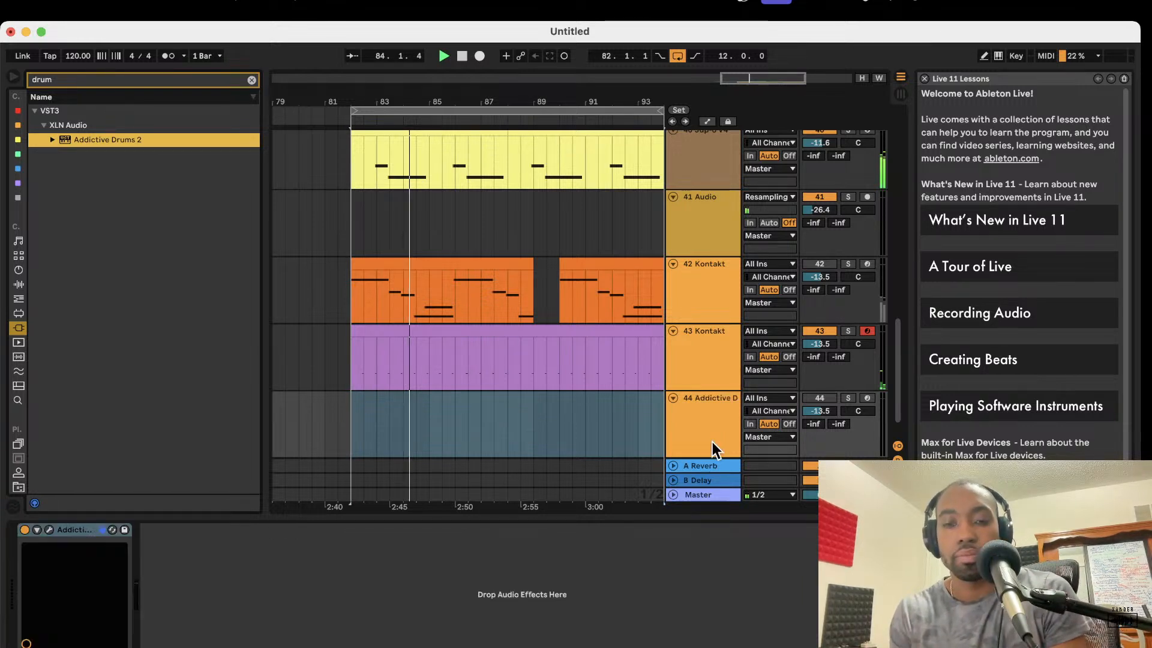
click(49, 531)
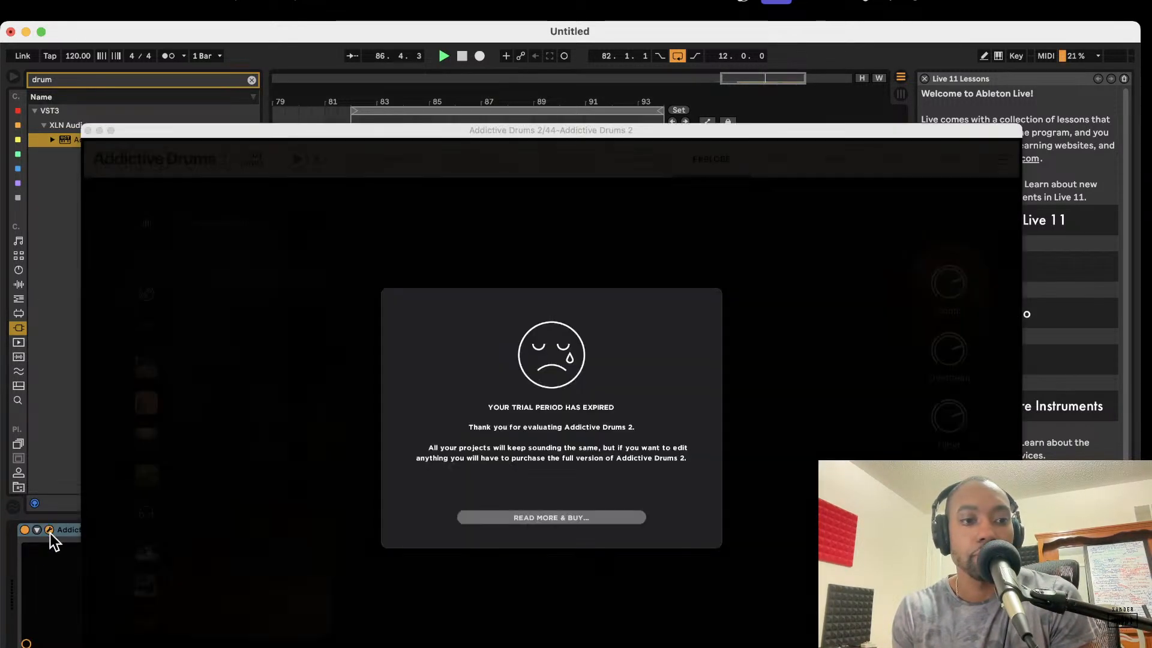
Step: Close the Addictive Drums 2 window and delete the 44 Addictive Drums 2 track
click(88, 130)
click(718, 383)
key(Delete)
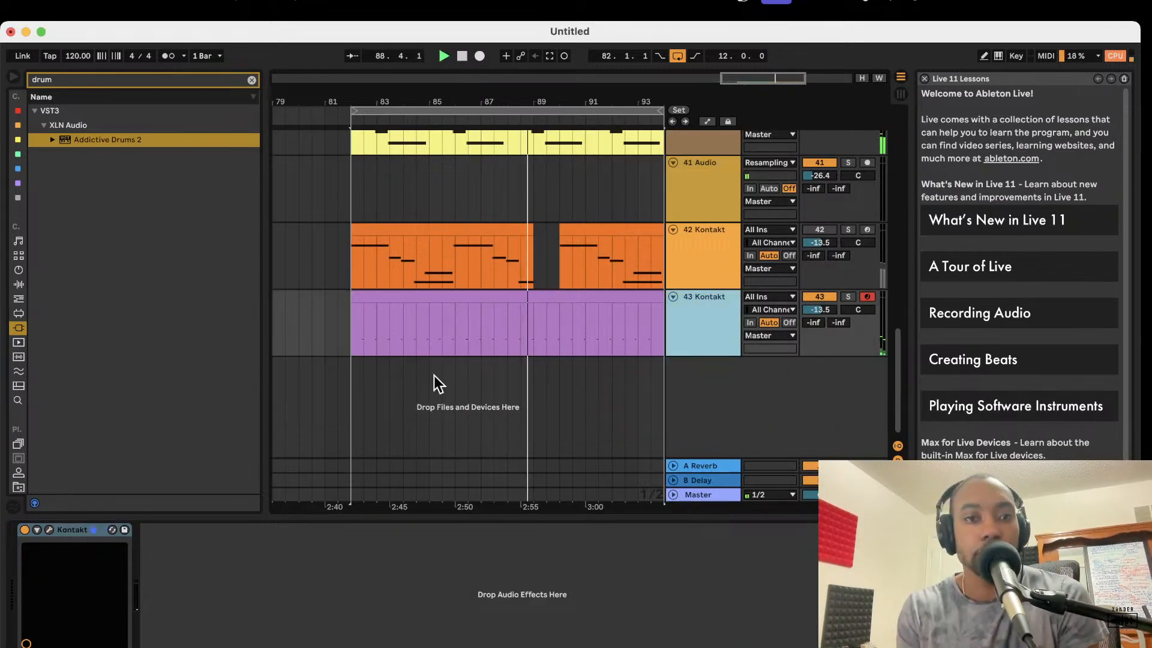
Step: Find Abyss Kit.adg among all library results for "drum" and load it onto a new track below 43 Kontakt
click(18, 285)
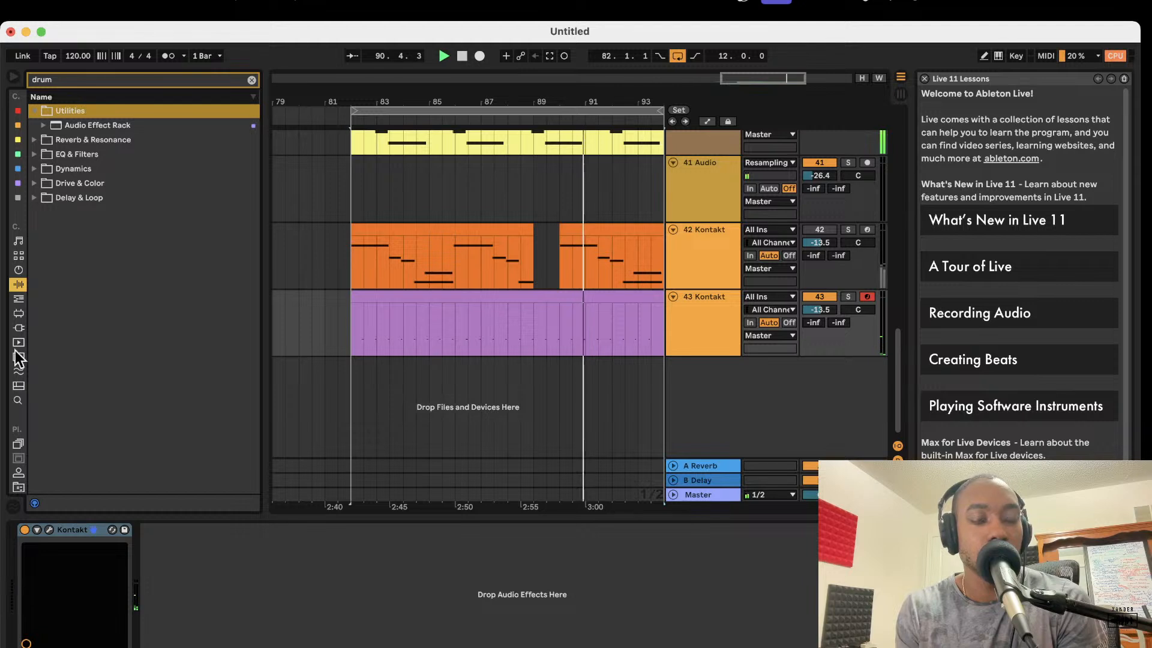
click(18, 401)
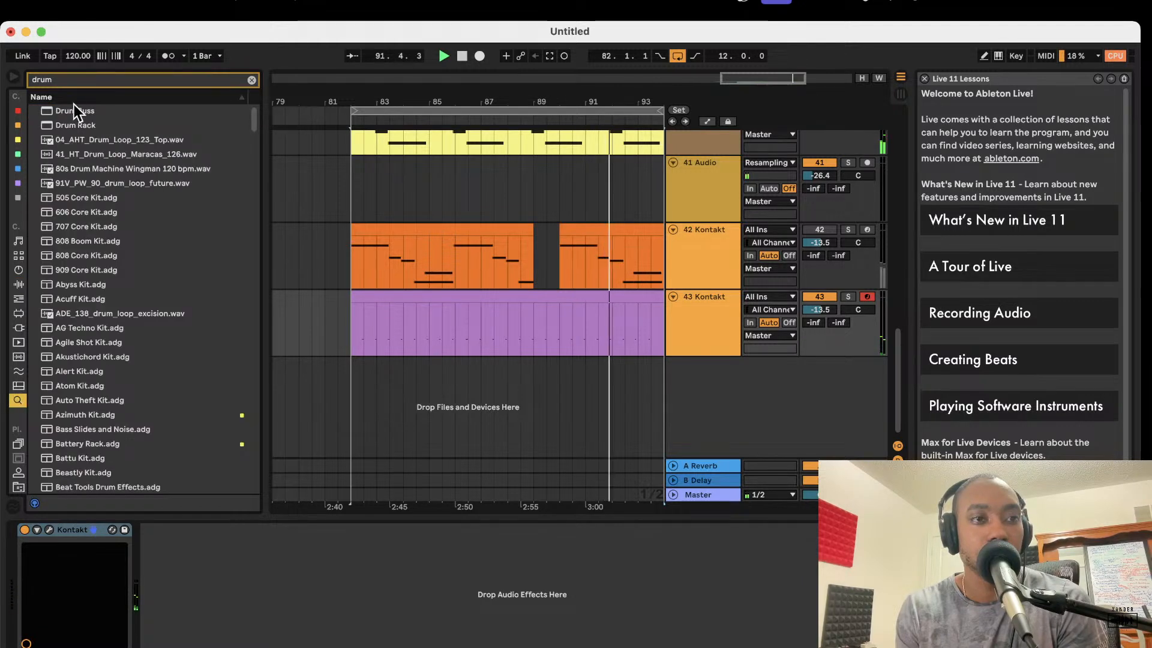
scroll(76, 234, down, 3)
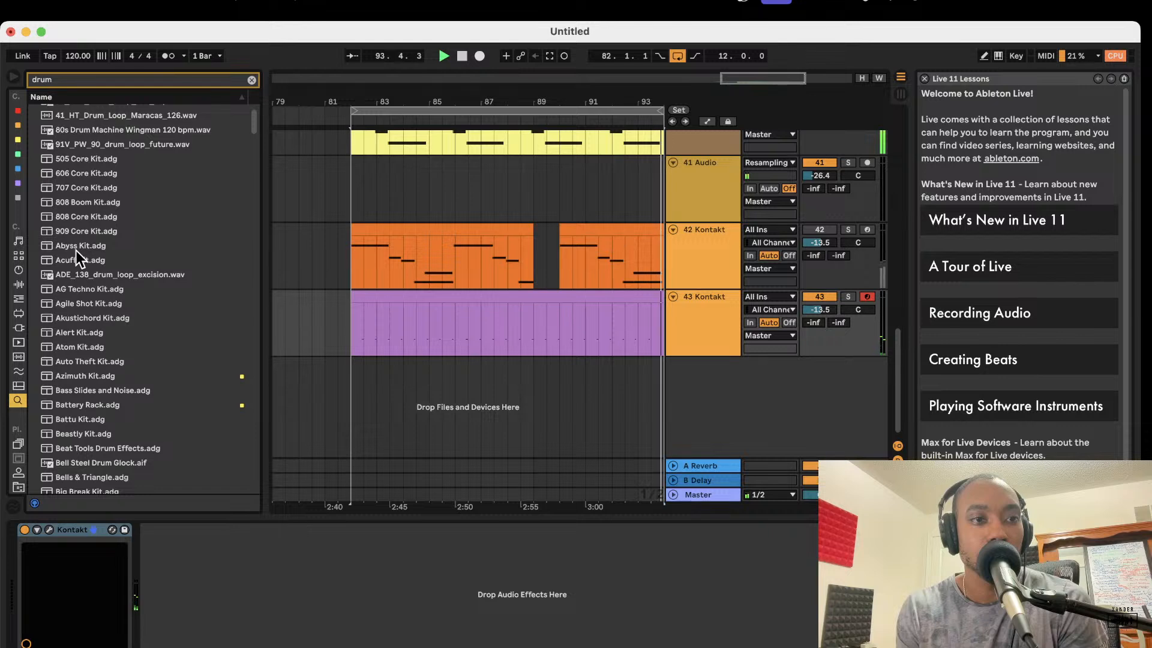
drag(75, 250, 685, 392)
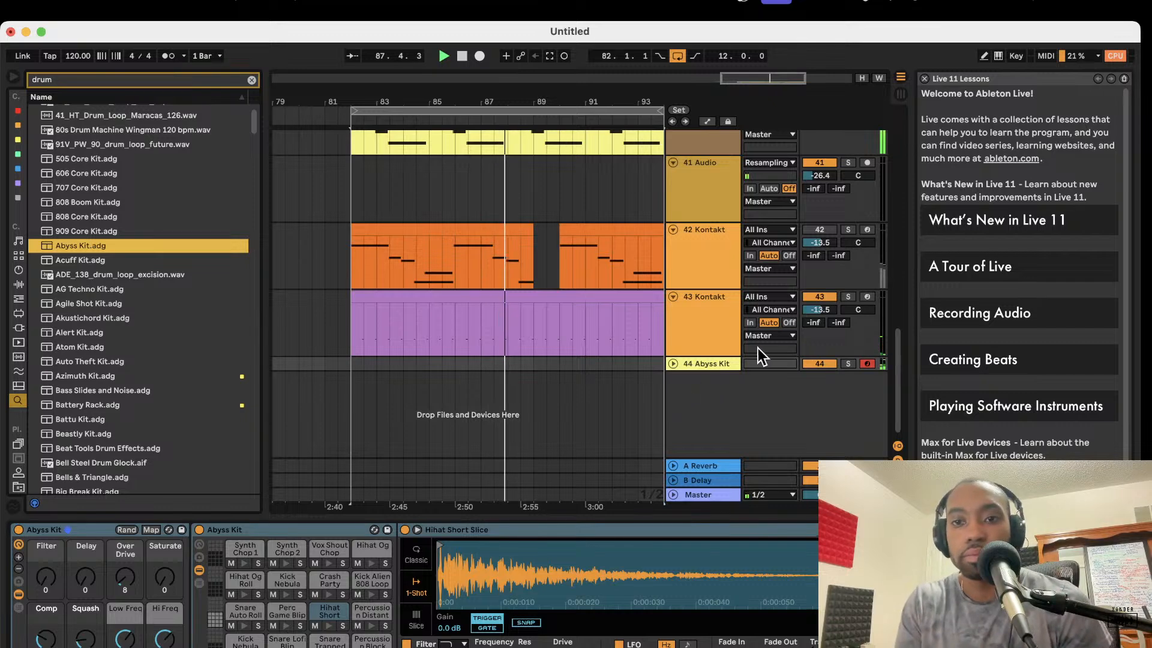
Step: Unfold the 44 Abyss Kit track, lower its volume to -9.5 dB and duplicate the track
click(673, 363)
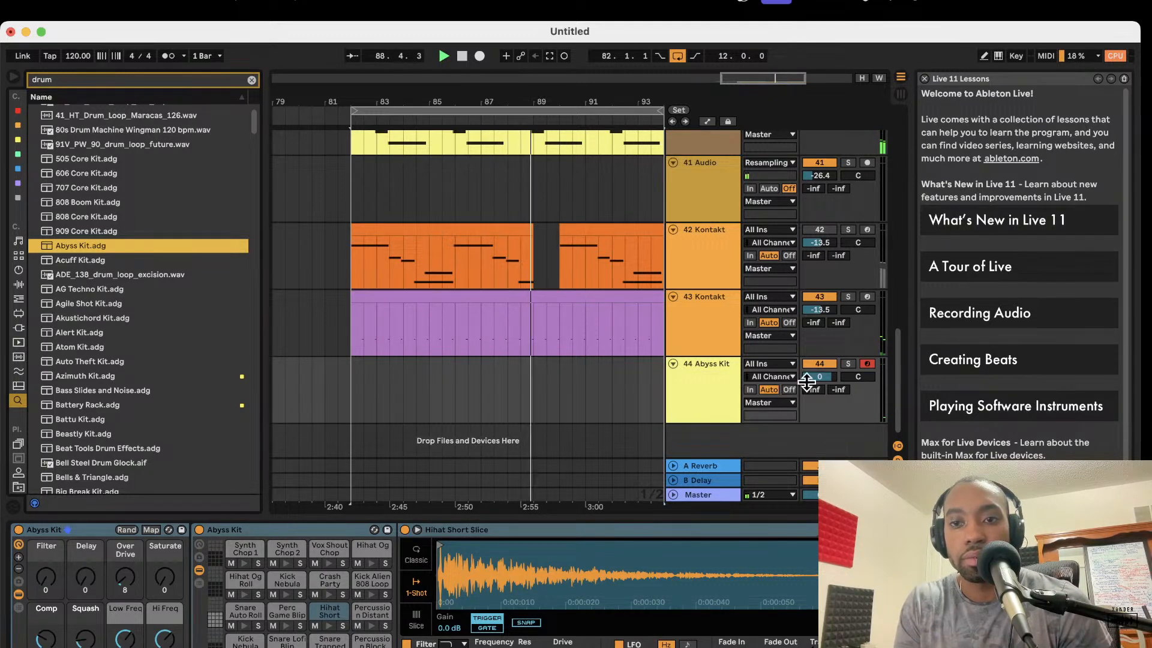
drag(809, 378, 812, 386)
click(727, 374)
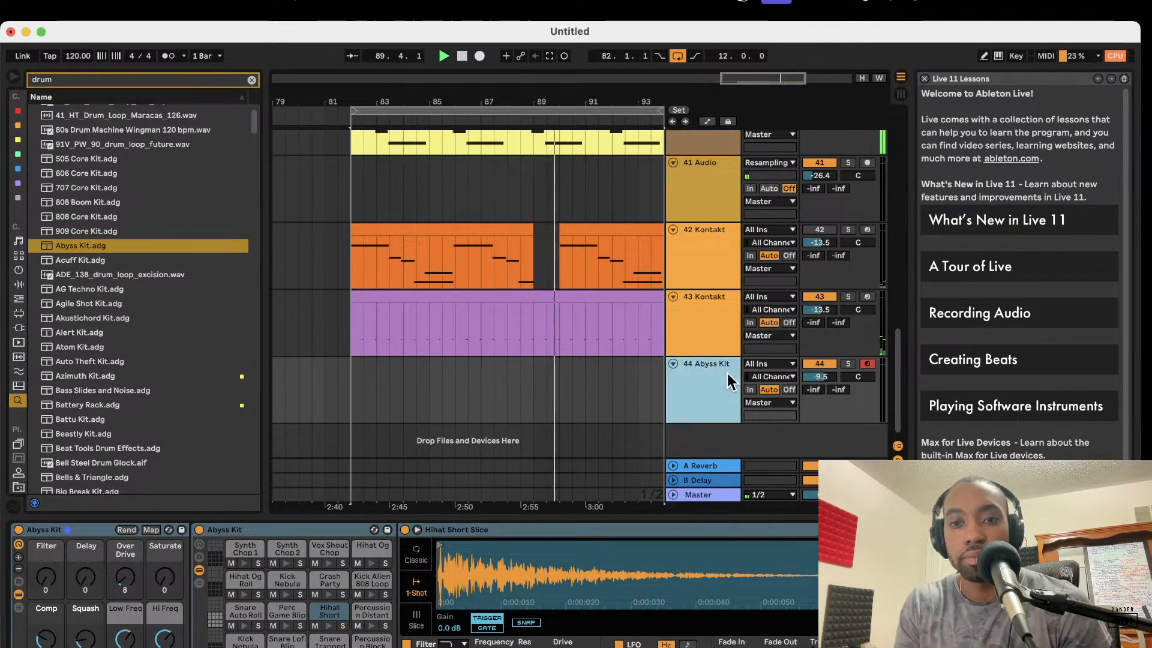
right_click(728, 373)
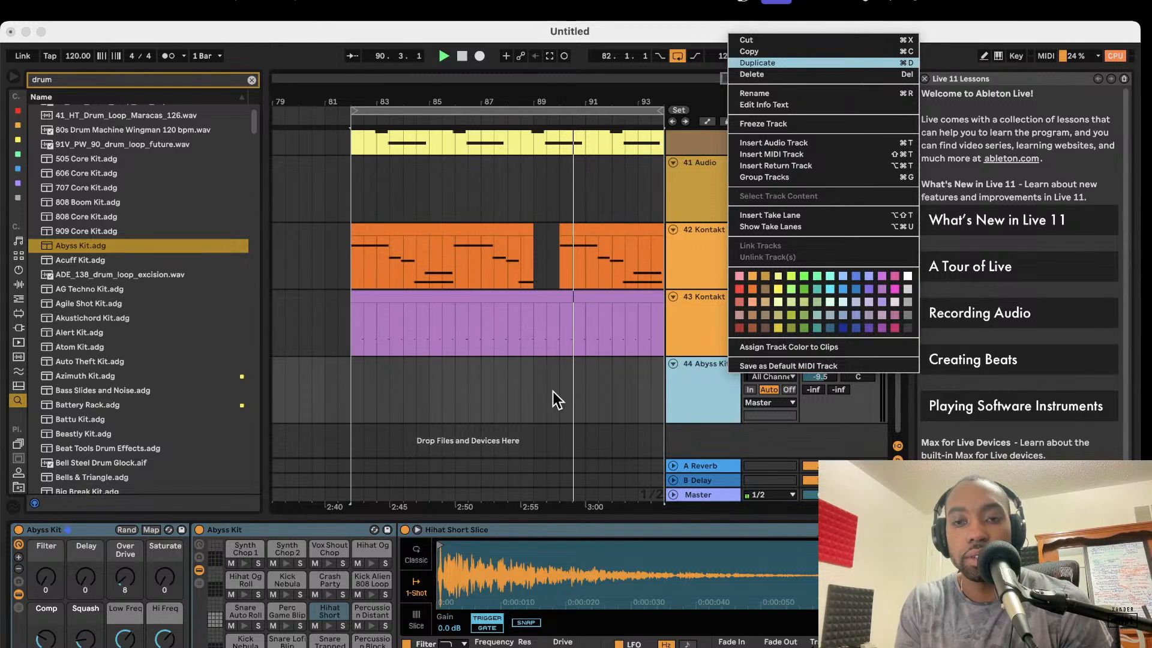
Step: Record a played drum part on the 44 Abyss Kit track from 81.3 to about bar 91
click(355, 353)
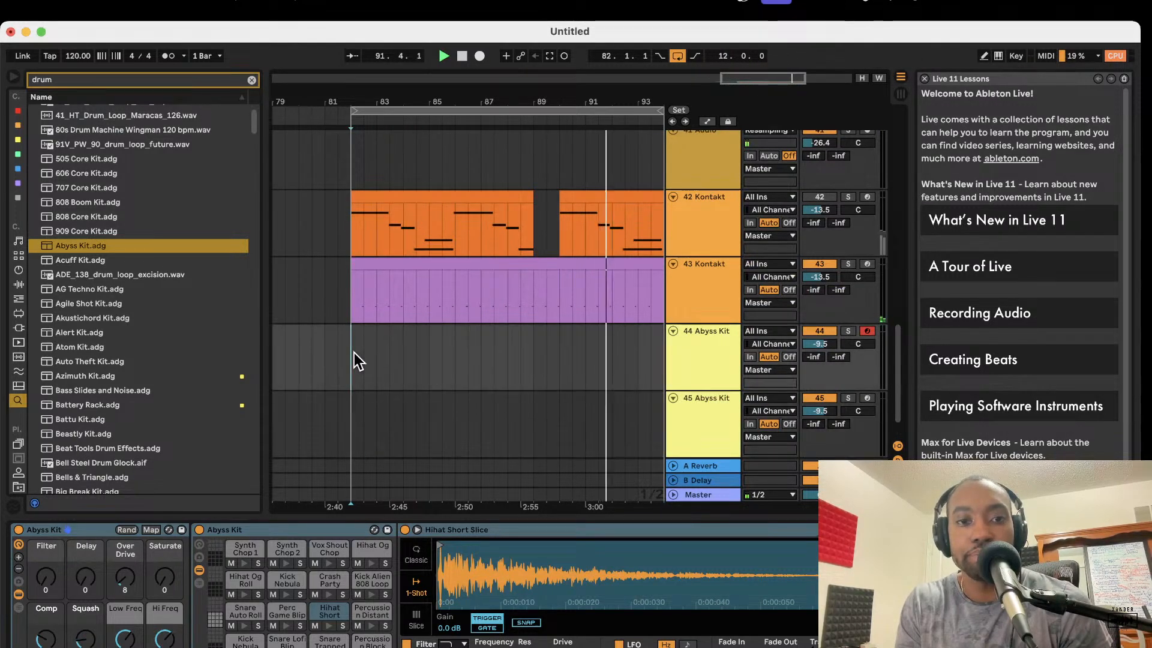
key(space)
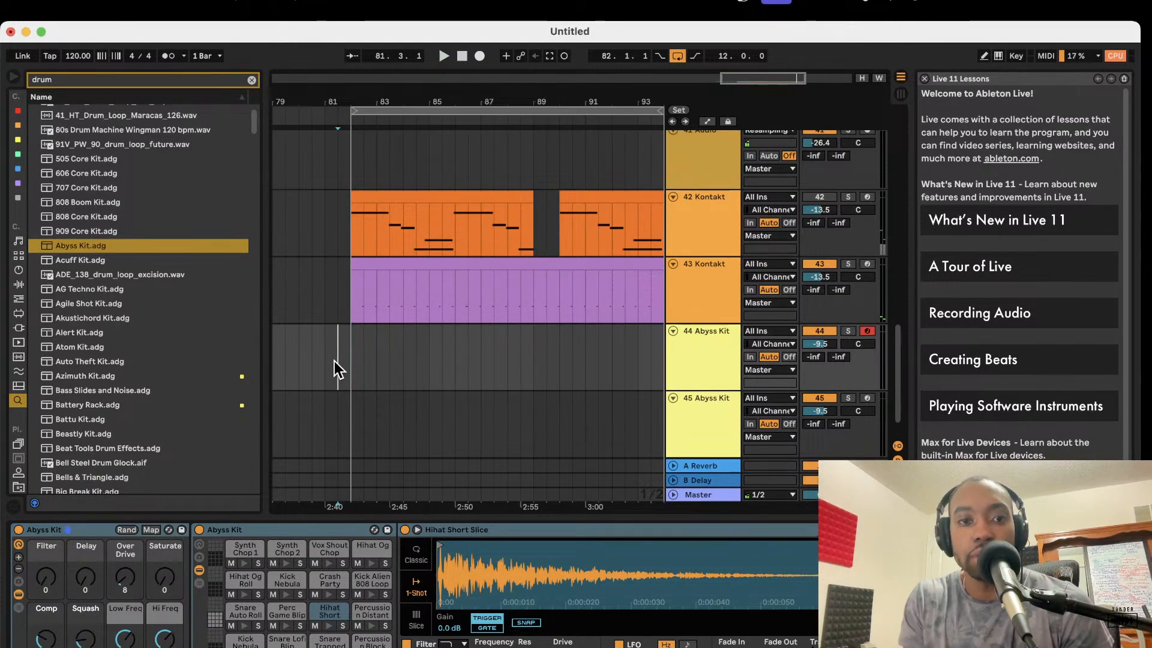
click(338, 361)
click(480, 56)
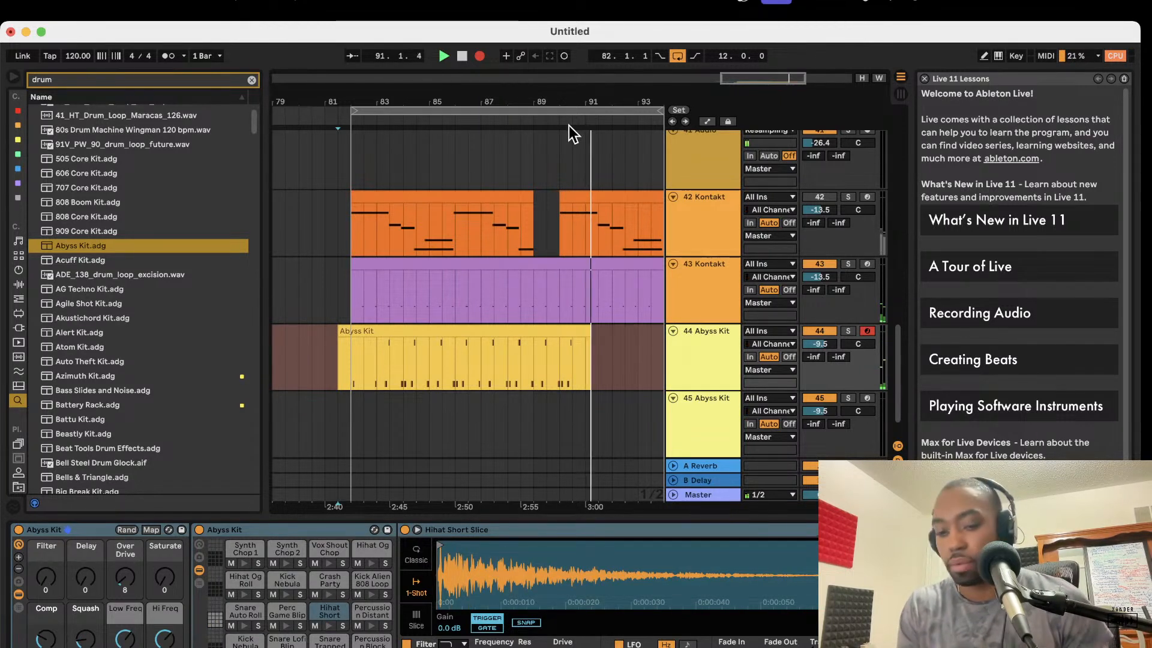
key(space)
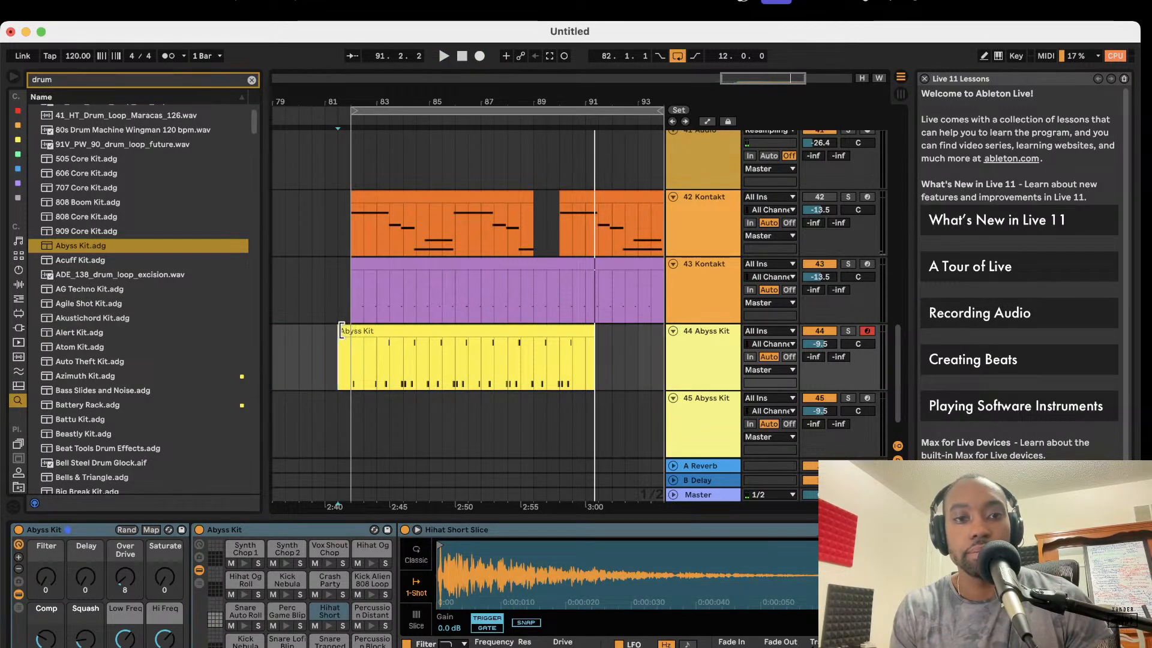
Step: Trim the lead-in of the recorded Abyss Kit clip and move the clip to start at bar 82
drag(347, 330, 363, 330)
key(space)
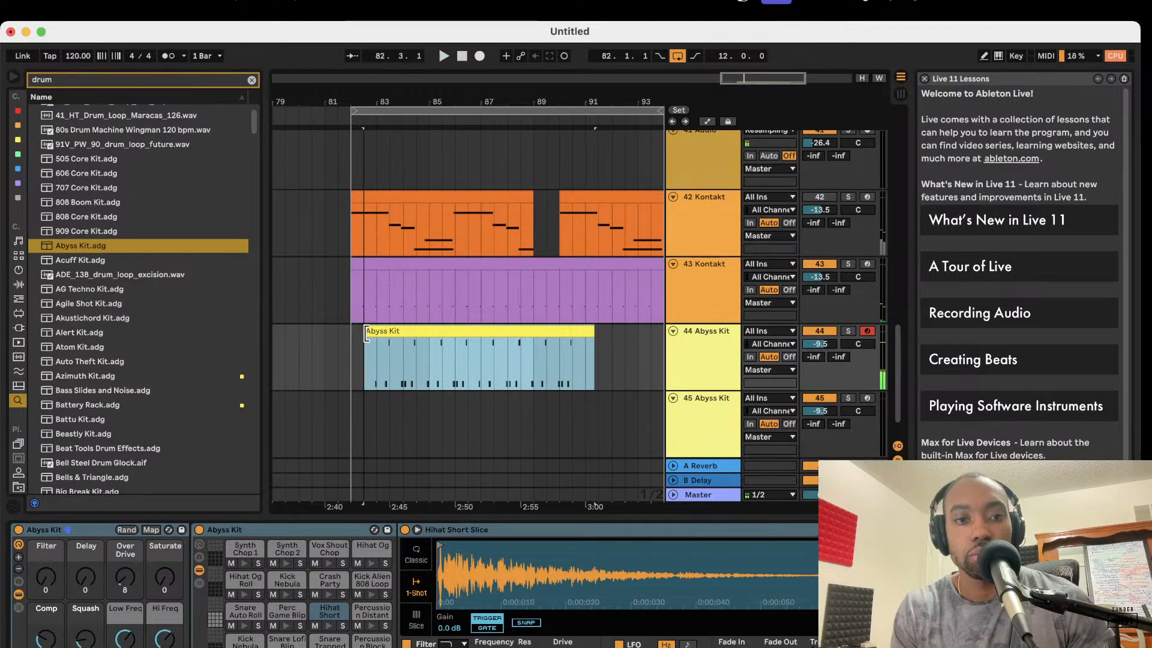
scroll(372, 345, up, 5)
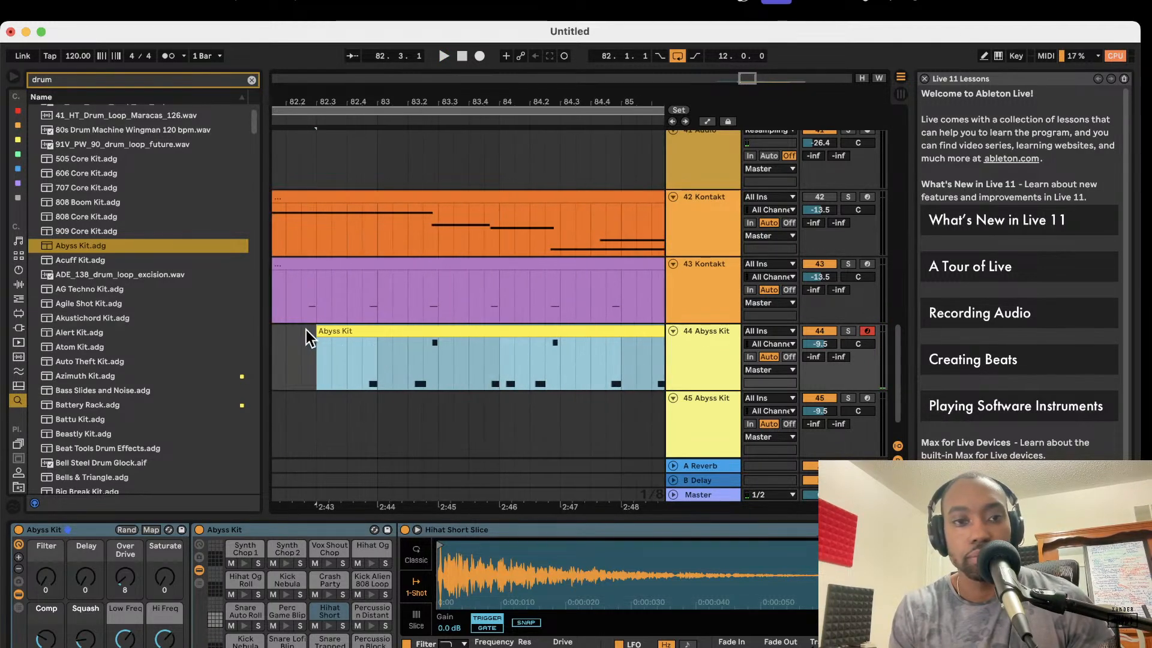
mouse_move(320, 331)
mouse_down()
mouse_move(360, 331)
mouse_move(337, 326)
mouse_up()
scroll(360, 332, down, 3)
key(space)
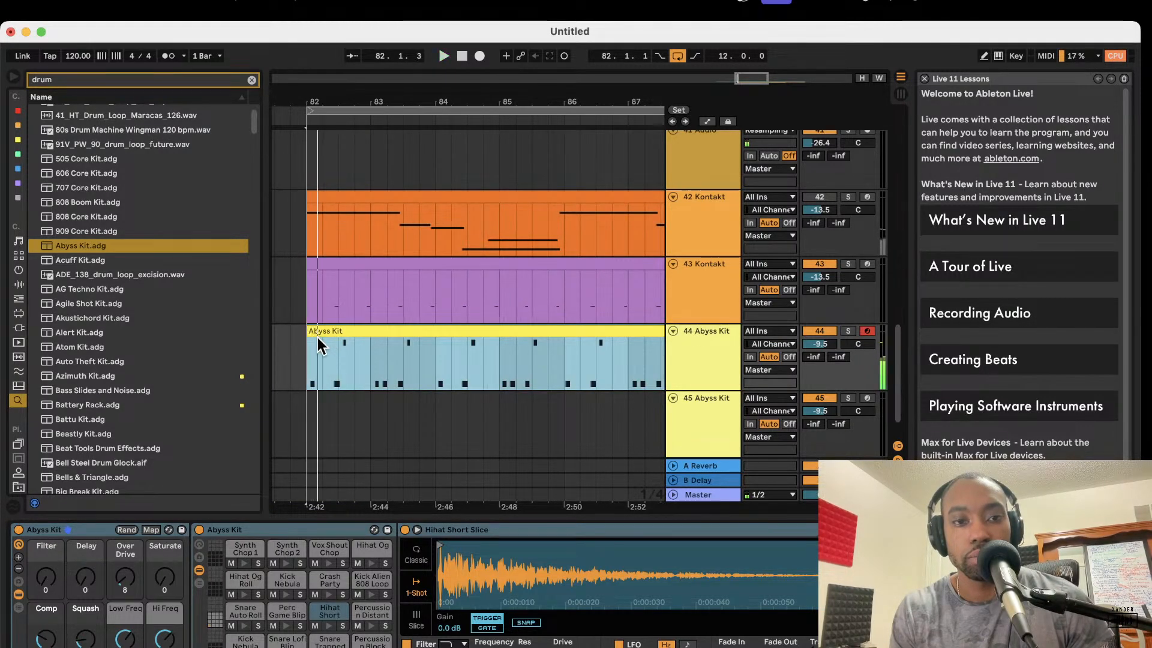
Step: Trim the Abyss Kit clip's start tightly to its first drum hit, realign it to bar 82 and play it
scroll(319, 351, up, 5)
scroll(340, 338, left, 2)
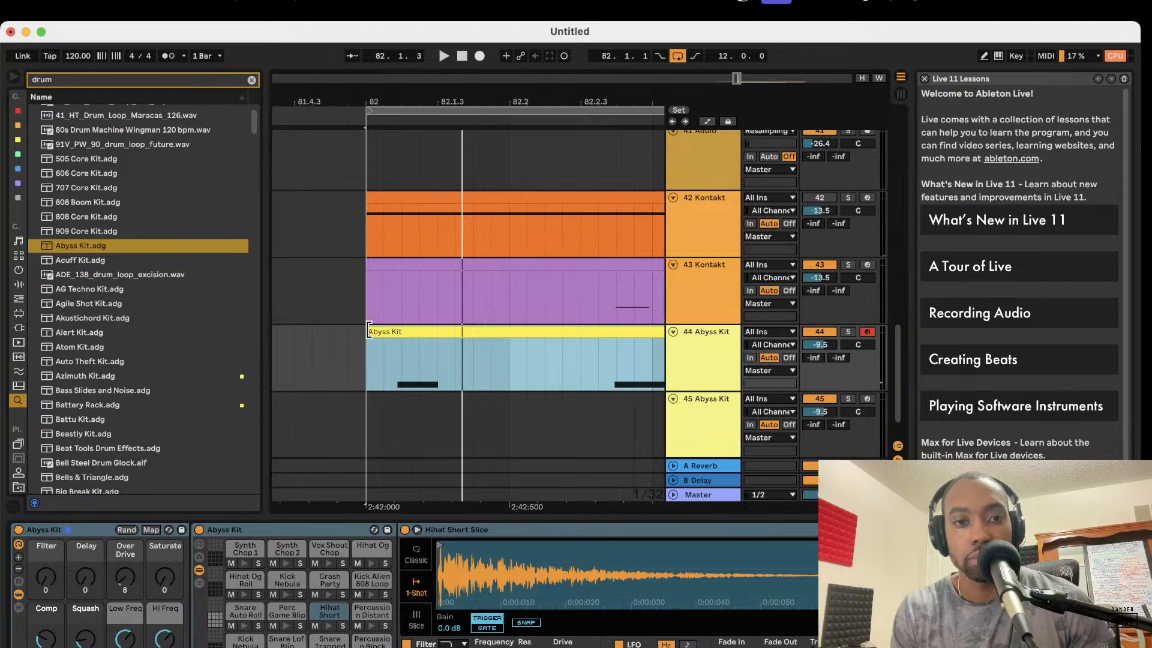
mouse_move(369, 332)
mouse_down()
mouse_move(401, 337)
mouse_move(373, 332)
mouse_up()
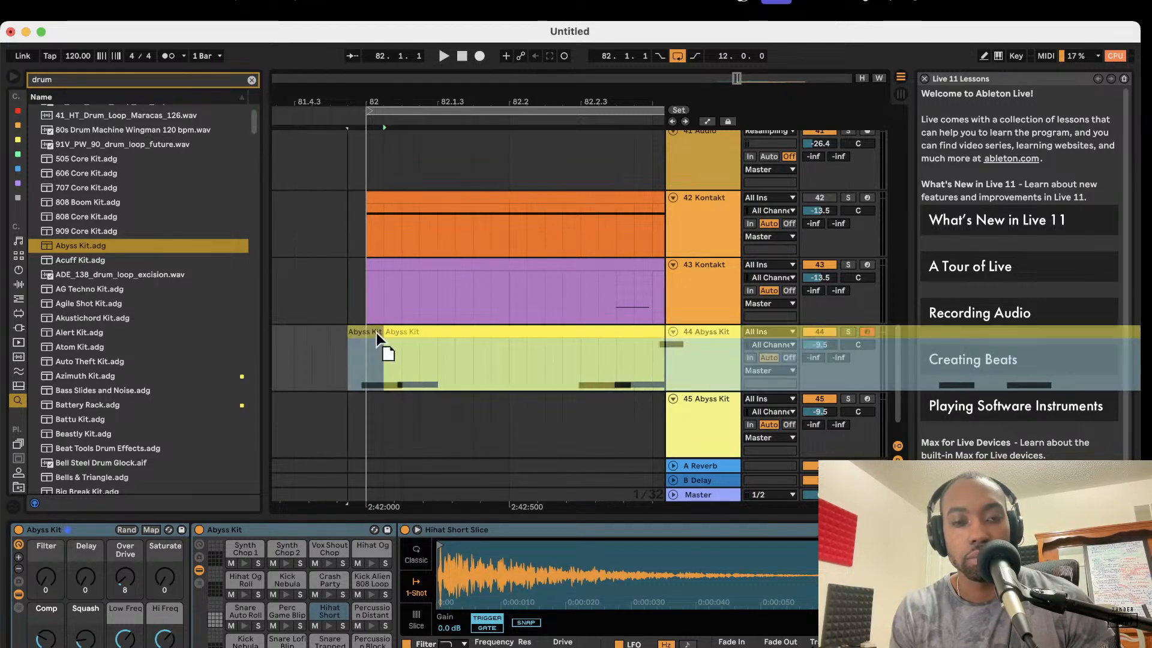
scroll(382, 346, up, 3)
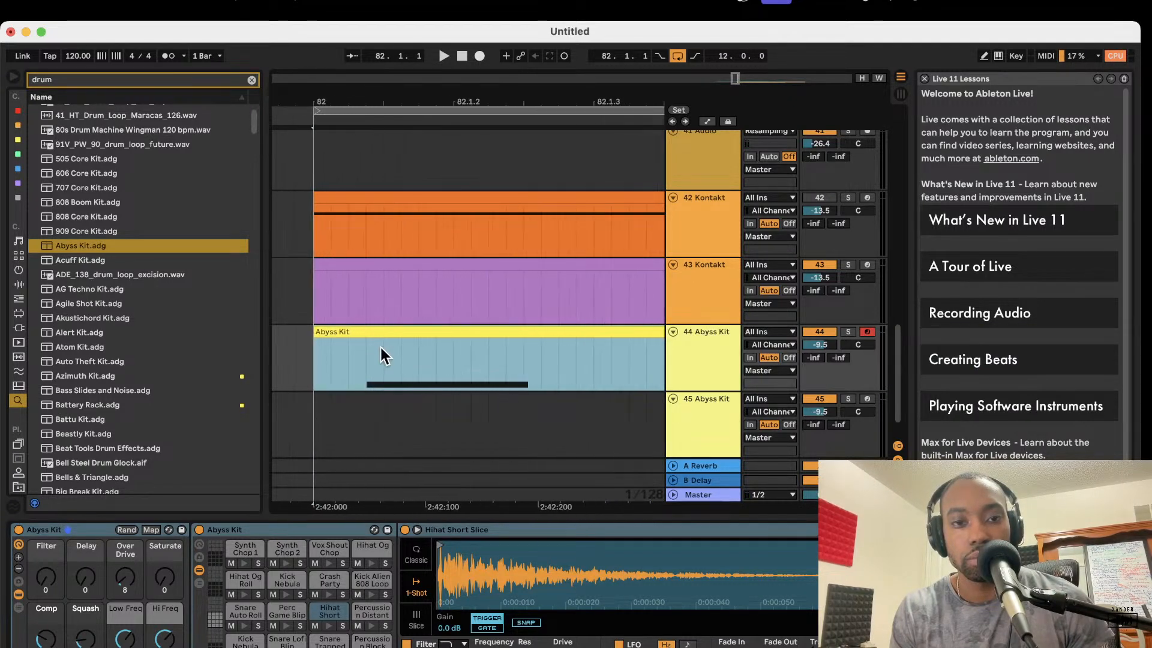
drag(310, 331, 338, 333)
scroll(339, 333, down, 5)
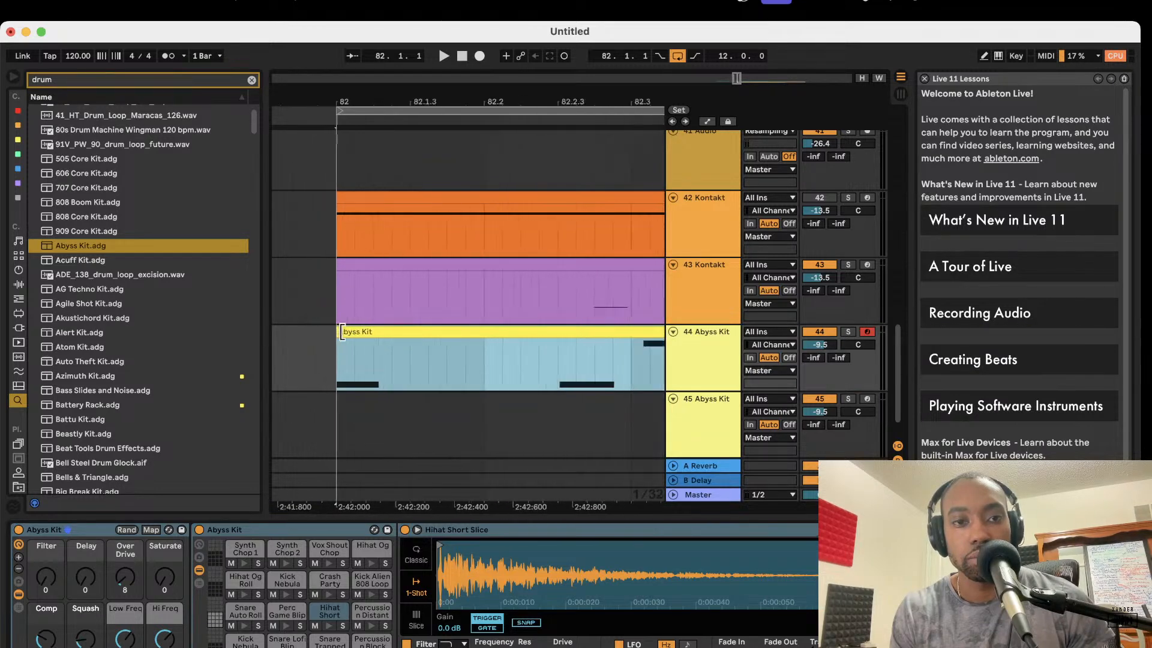
scroll(342, 333, down, 1)
key(space)
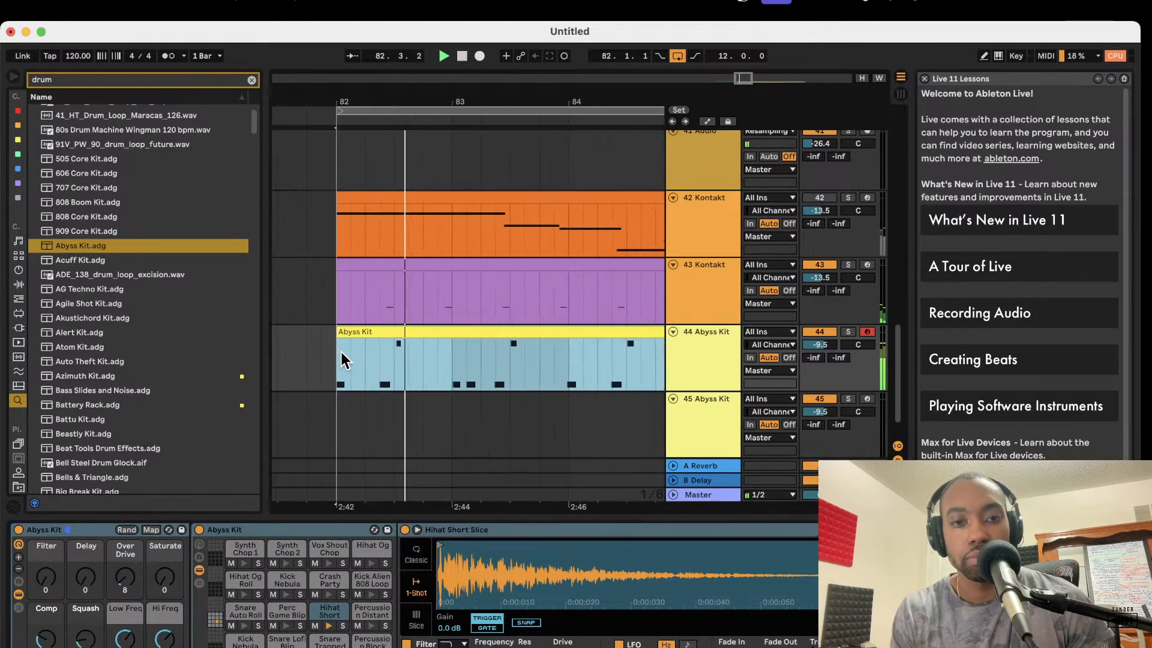
Step: Audition the Abyss Kit clip against the other parts and nudge it about a sixteenth note later
scroll(340, 352, down, 3)
scroll(394, 382, down, 2)
scroll(394, 382, right, 2)
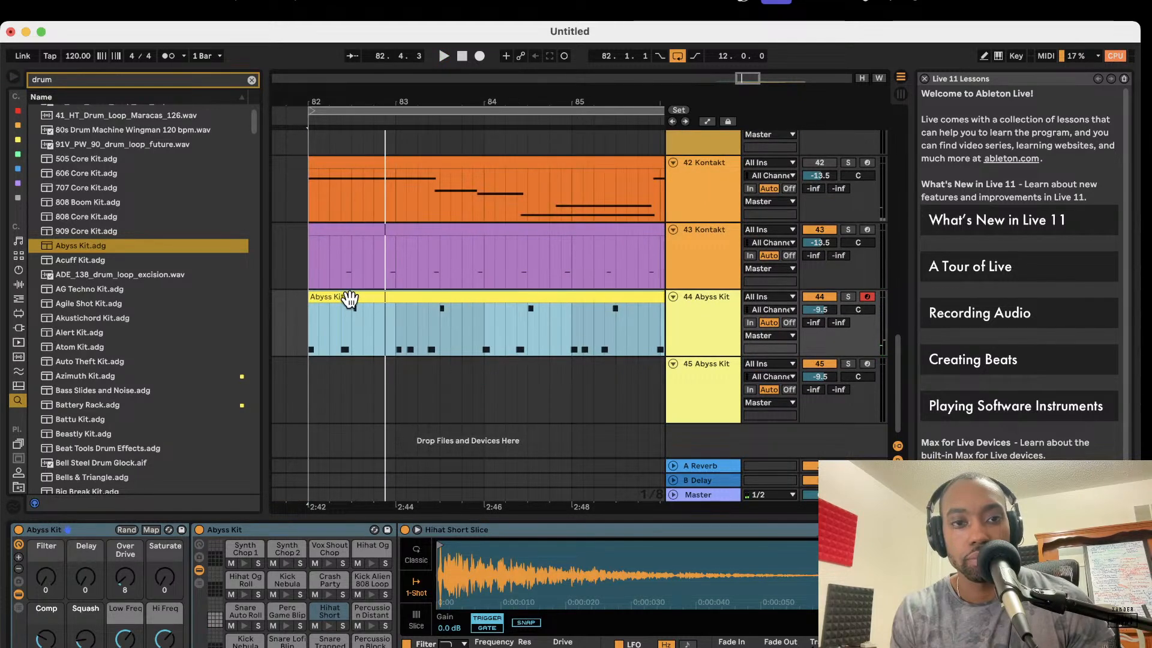
key(space)
scroll(340, 305, up, 2)
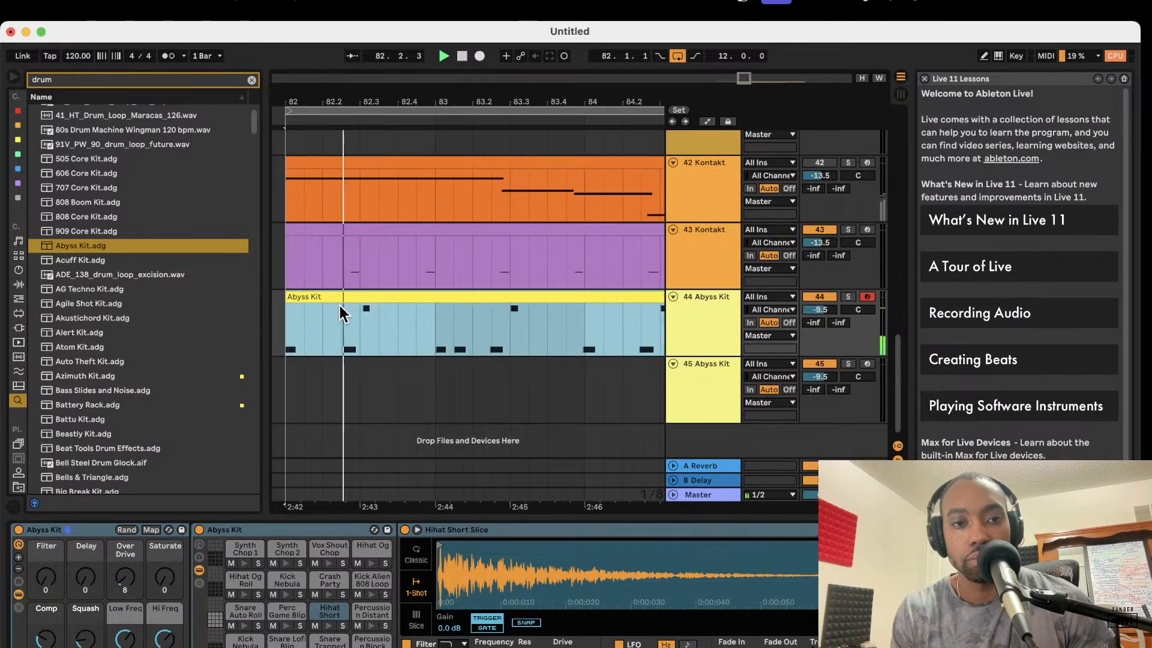
scroll(330, 290, up, 1)
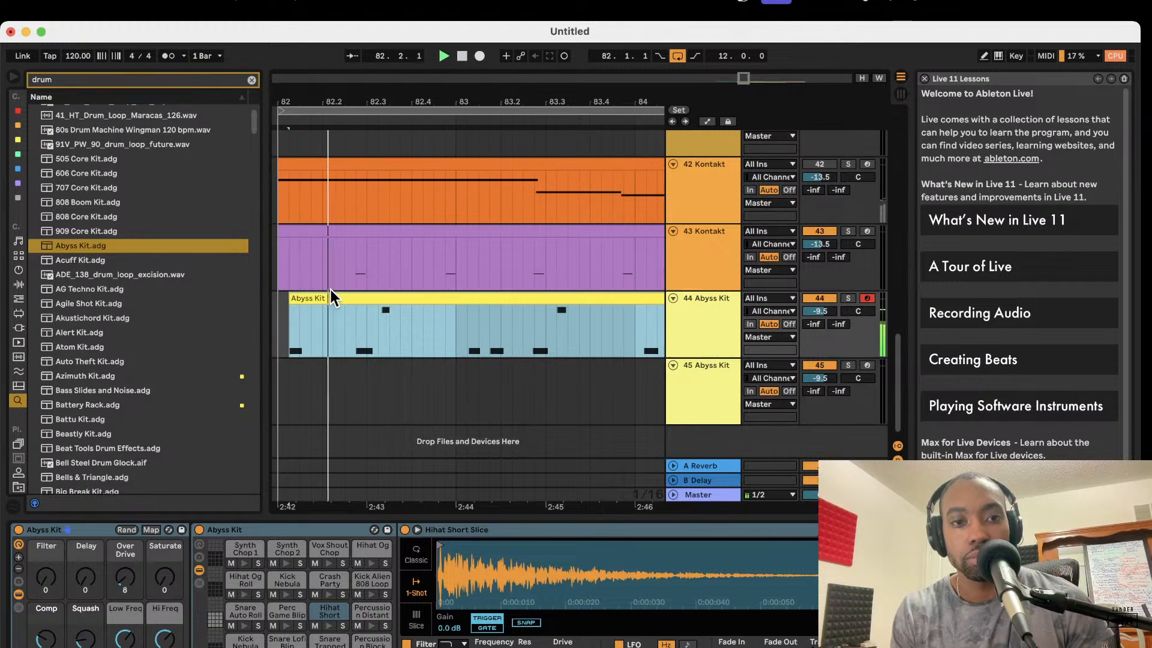
Step: Play the arrangement from bar 82 to check the nudged drum timing, and reselect the Abyss Kit clip
key(space)
scroll(330, 289, down, 2)
click(299, 313)
key(space)
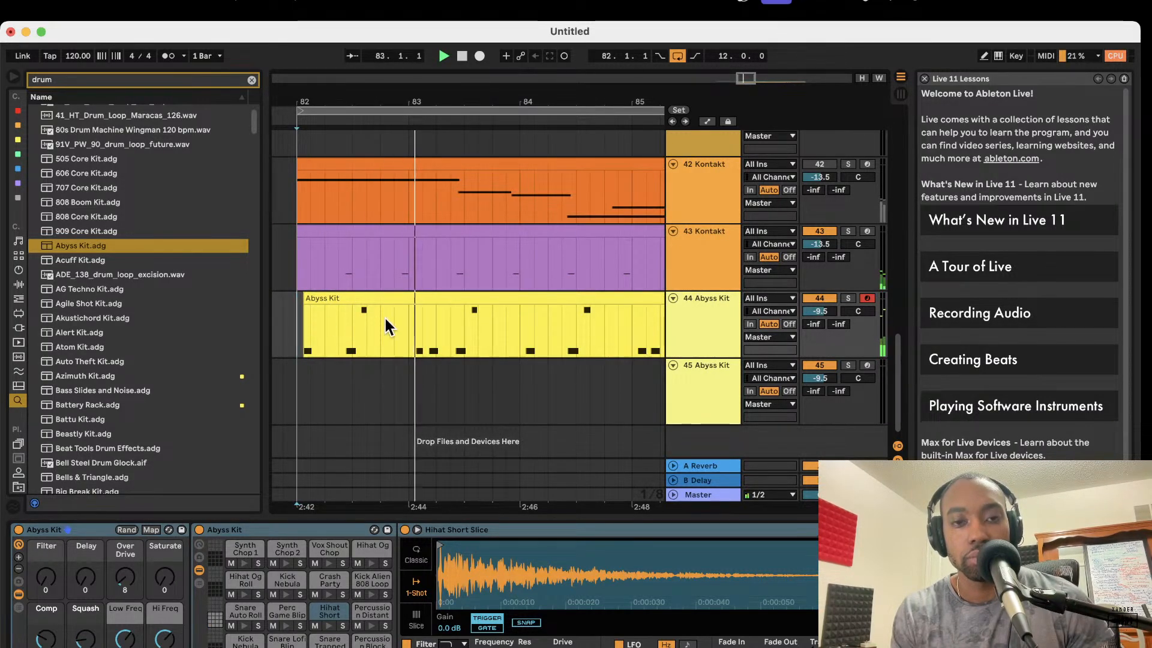
scroll(384, 323, up, 1)
scroll(384, 316, up, 3)
scroll(387, 318, down, 3)
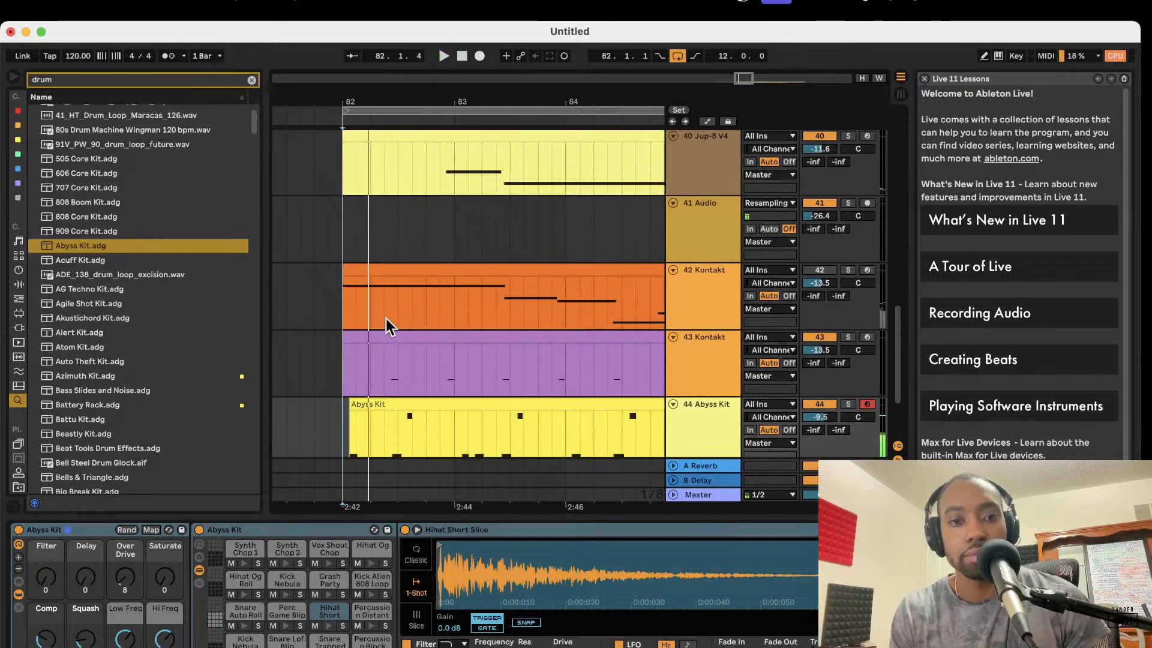
scroll(386, 319, down, 3)
click(509, 300)
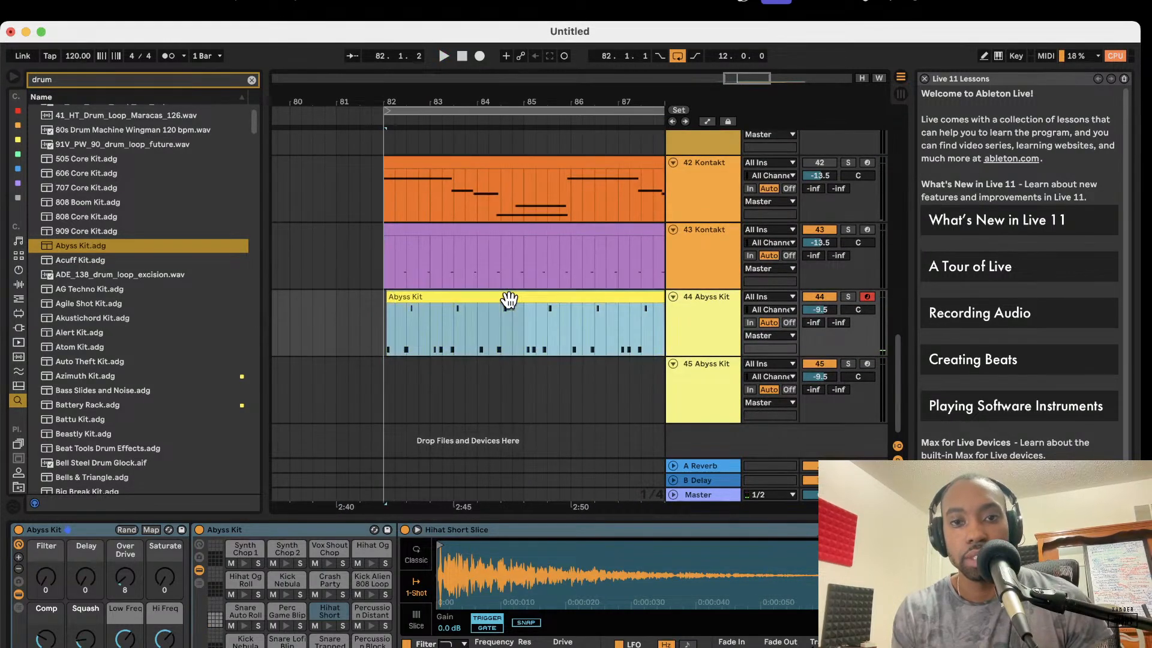
Step: Delete the Abyss Kit clip on track 44 and record a new take across the 12-bar loop from bar 82
scroll(509, 300, right, 2)
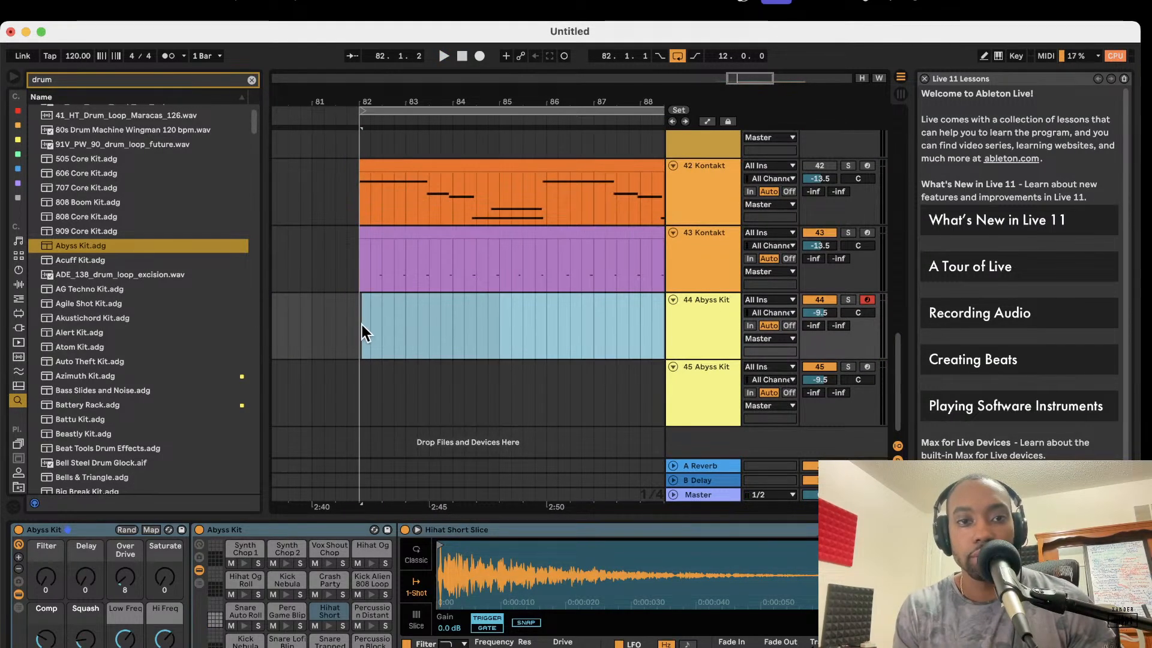
key(Delete)
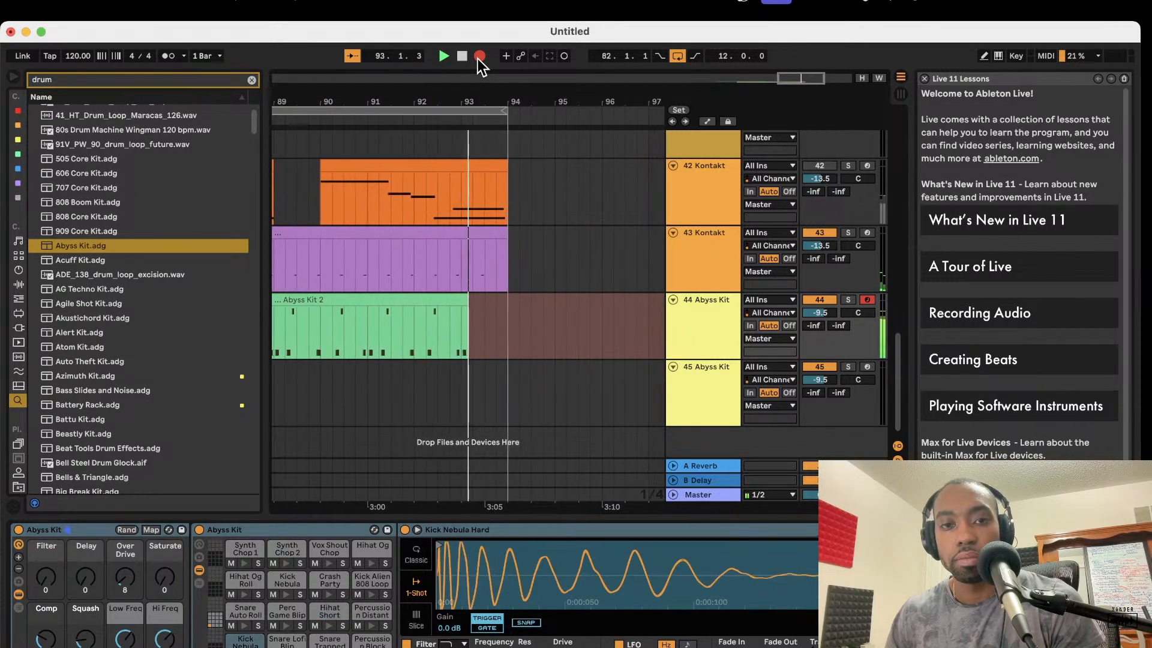
key(space)
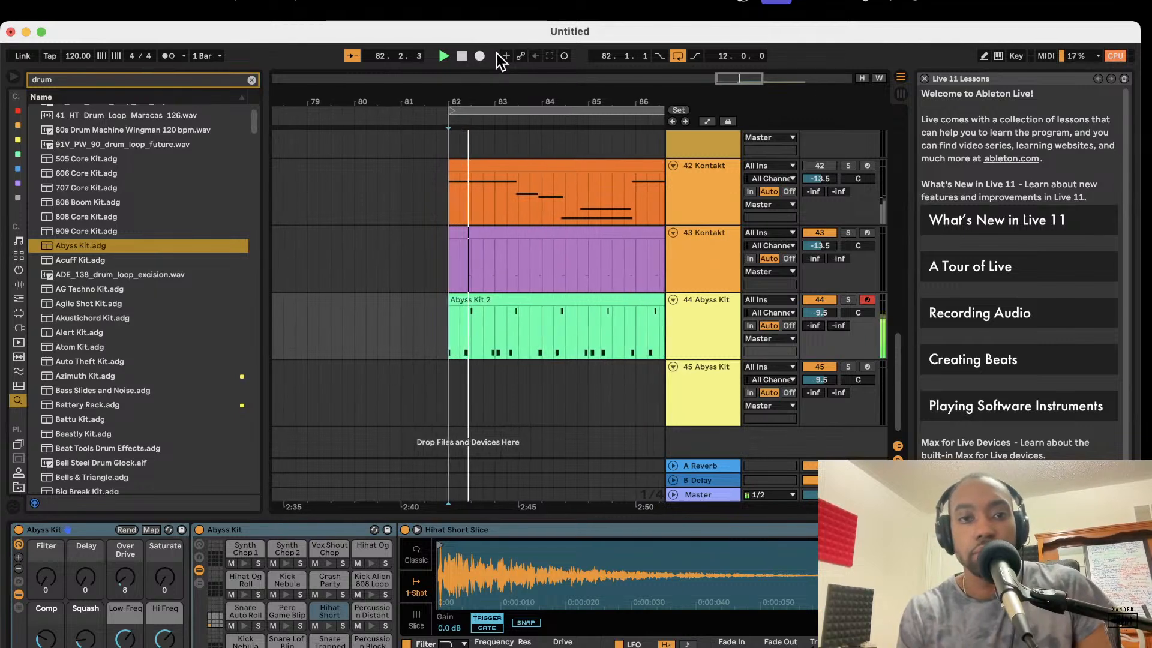
Step: Open the new Abyss Kit clip in an enlarged note editor, select all its notes and play it against the loop
double_click(487, 304)
key(space)
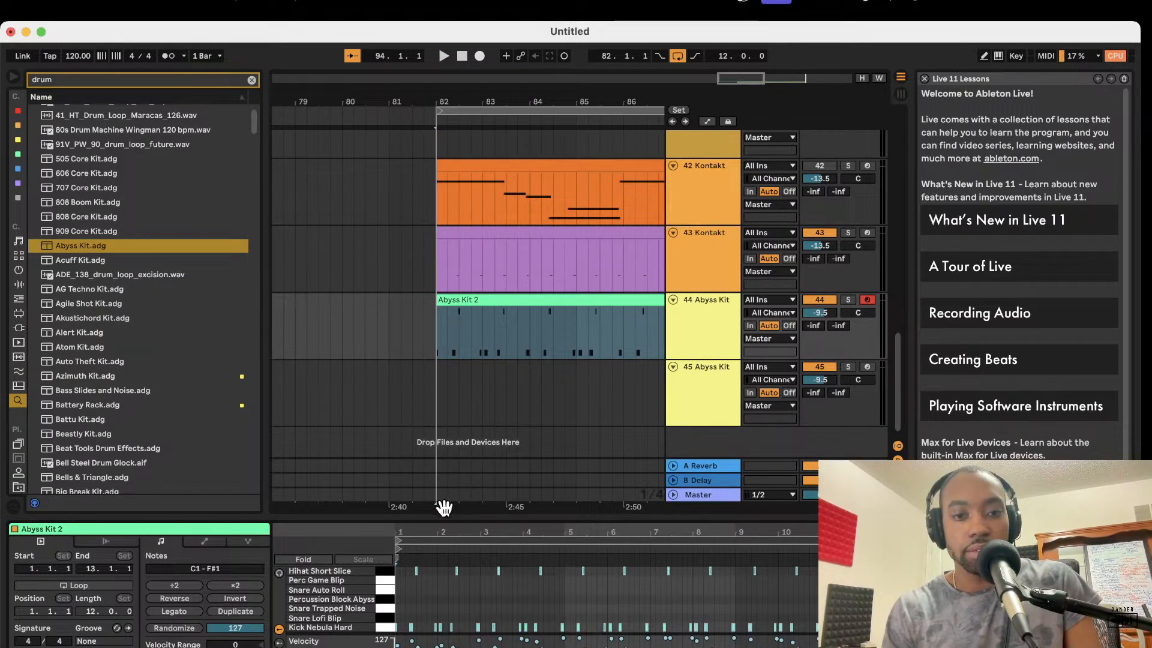
drag(430, 517, 414, 338)
click(403, 441)
key(super+a)
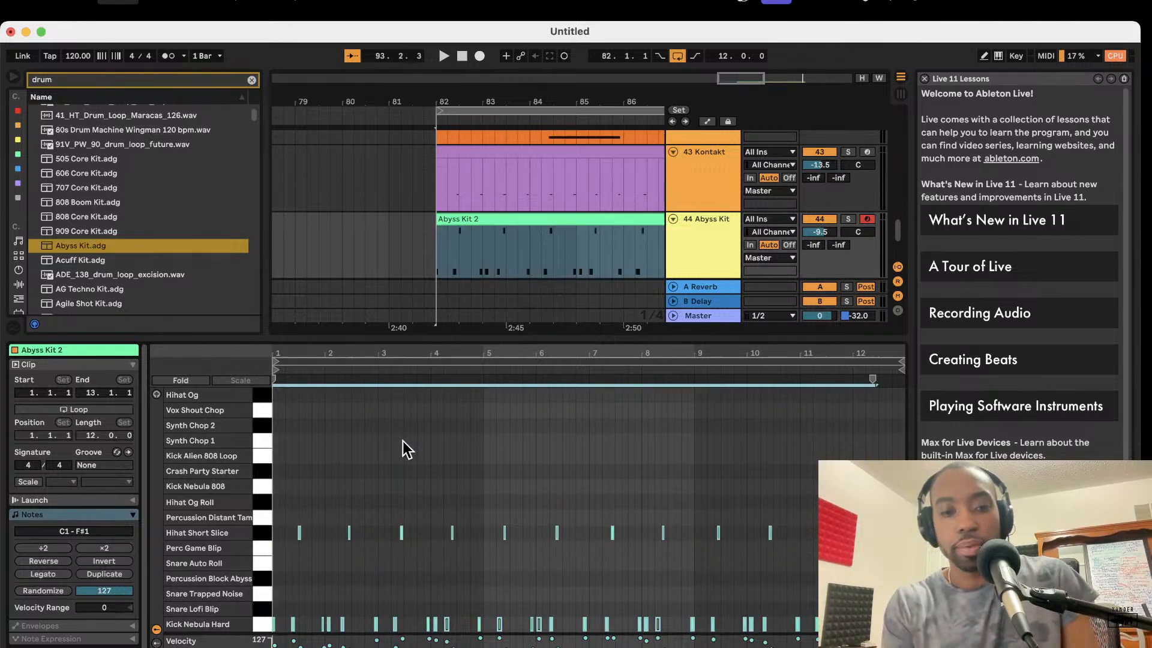
key(space)
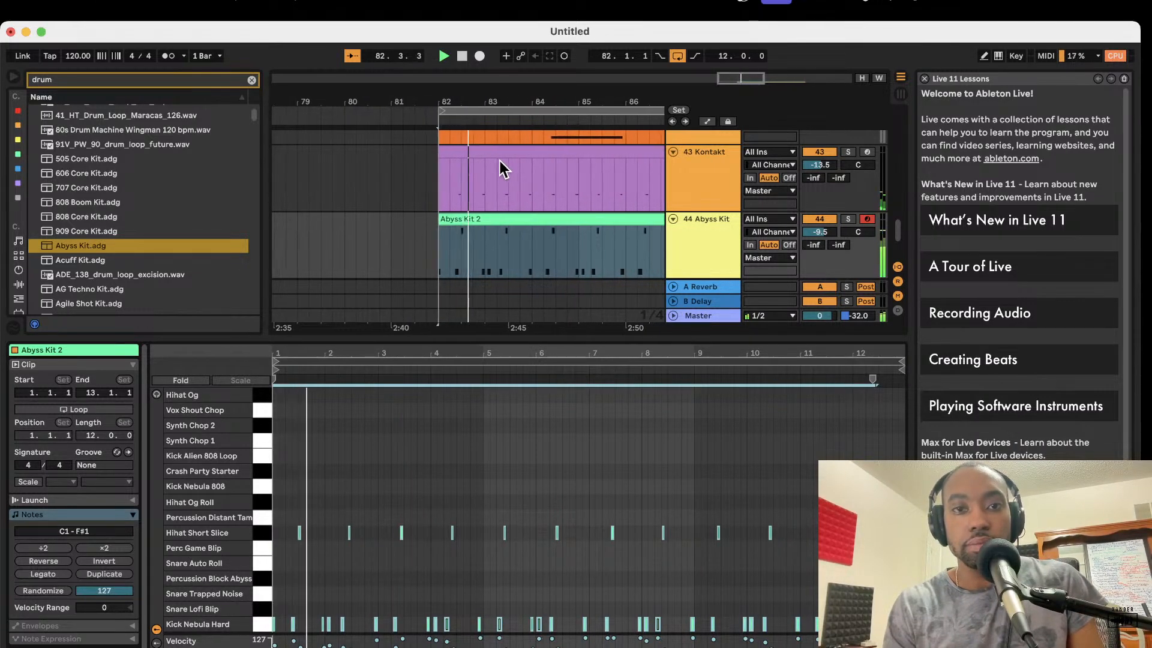
key(space)
Step: Deactivate all of bar 82 in the track 43 Kontakt clip, two beats at a time, and check it in playback
click(450, 152)
drag(456, 171, 431, 175)
key(0)
key(space)
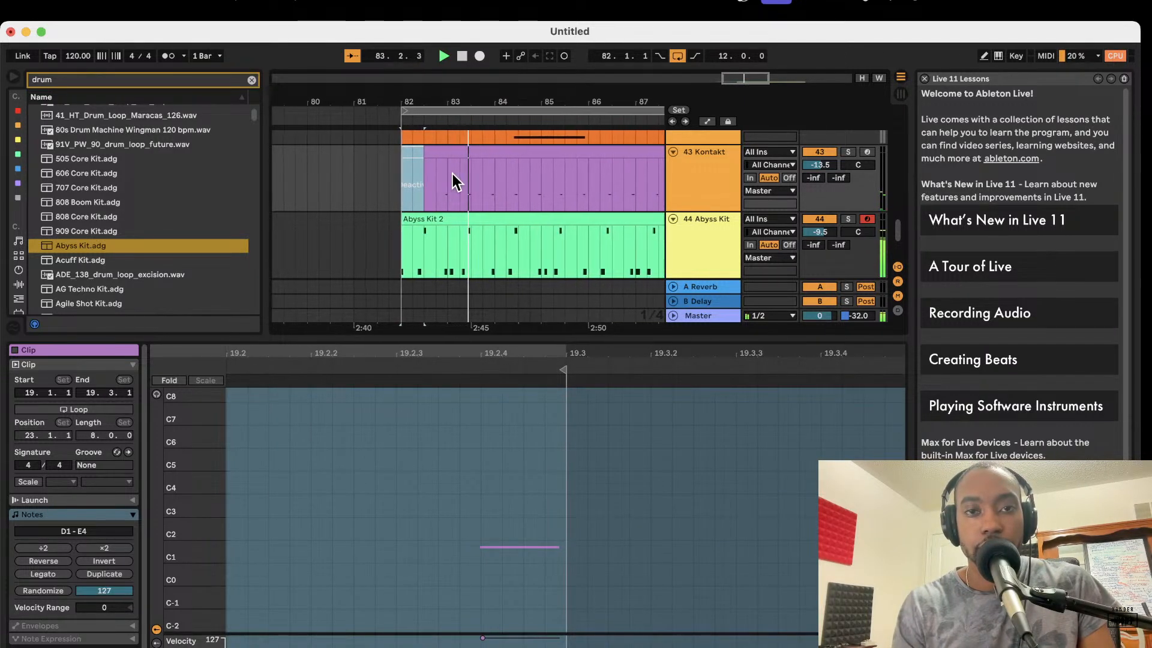
drag(449, 179, 428, 183)
key(space)
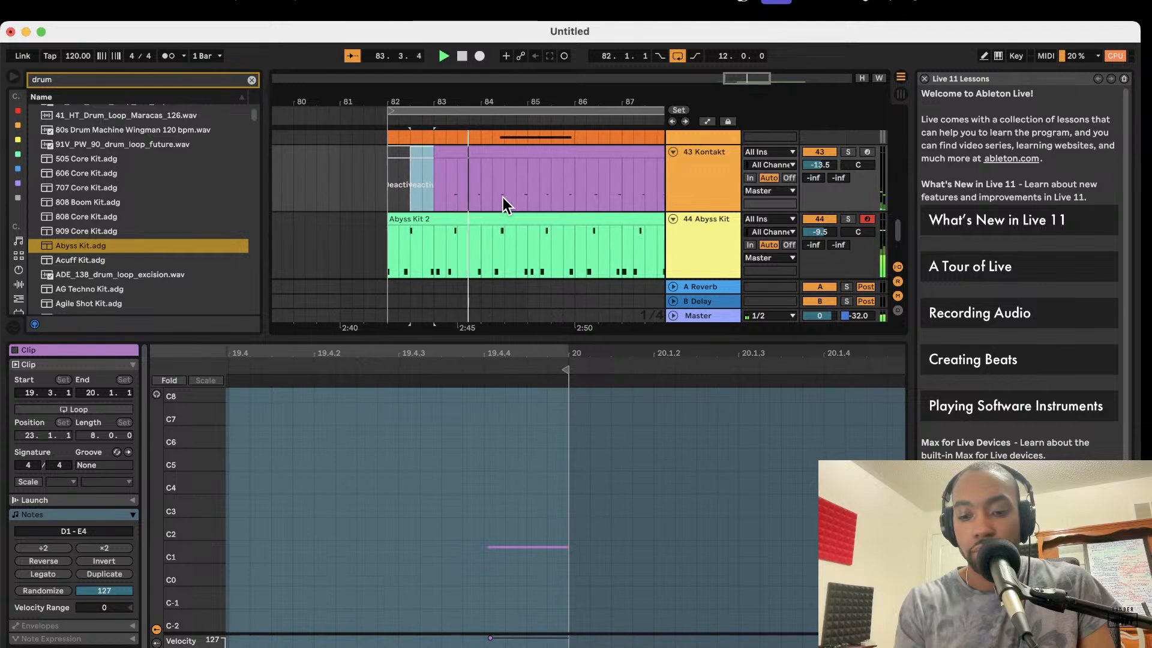
key(space)
Step: Deactivate the fourth beat of bars 83, 84 and 85 in the track 43 Kontakt clip
drag(471, 191, 451, 187)
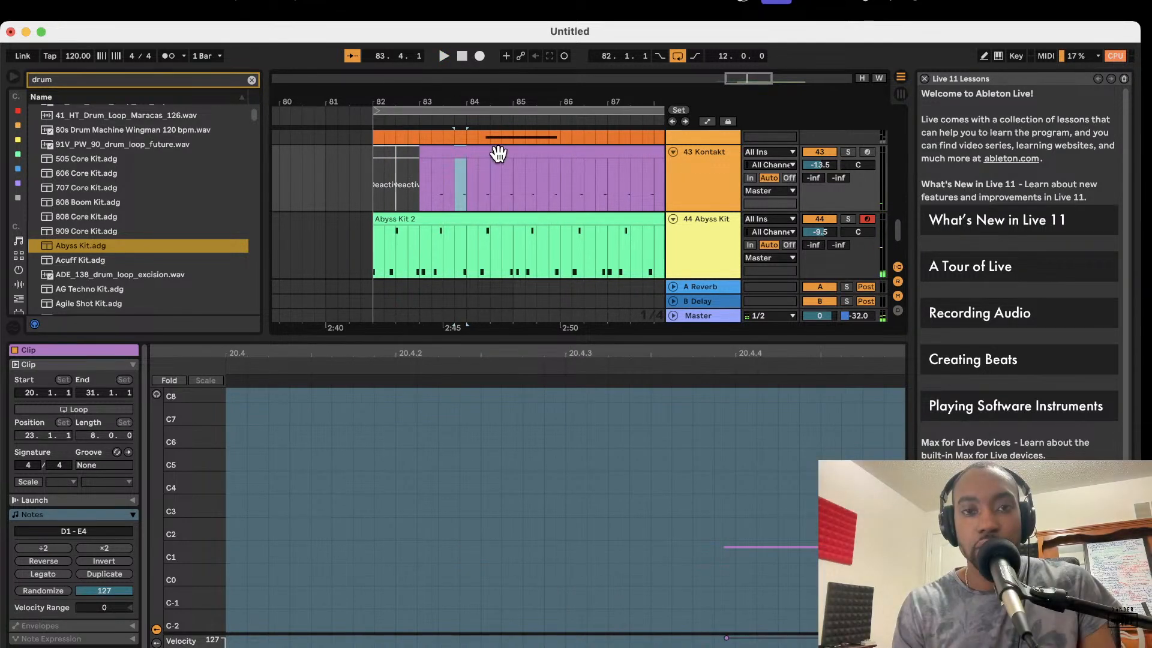
scroll(486, 164, right, 3)
scroll(486, 164, up, 1)
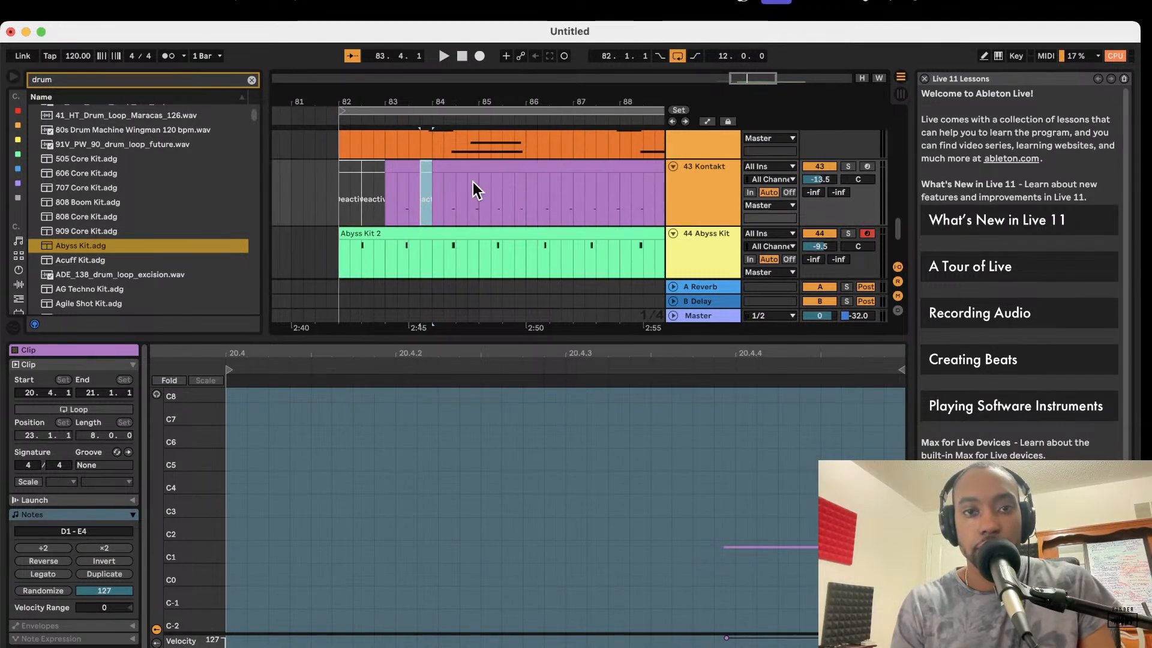
drag(479, 186, 464, 186)
key(super+e)
scroll(465, 186, right, 2)
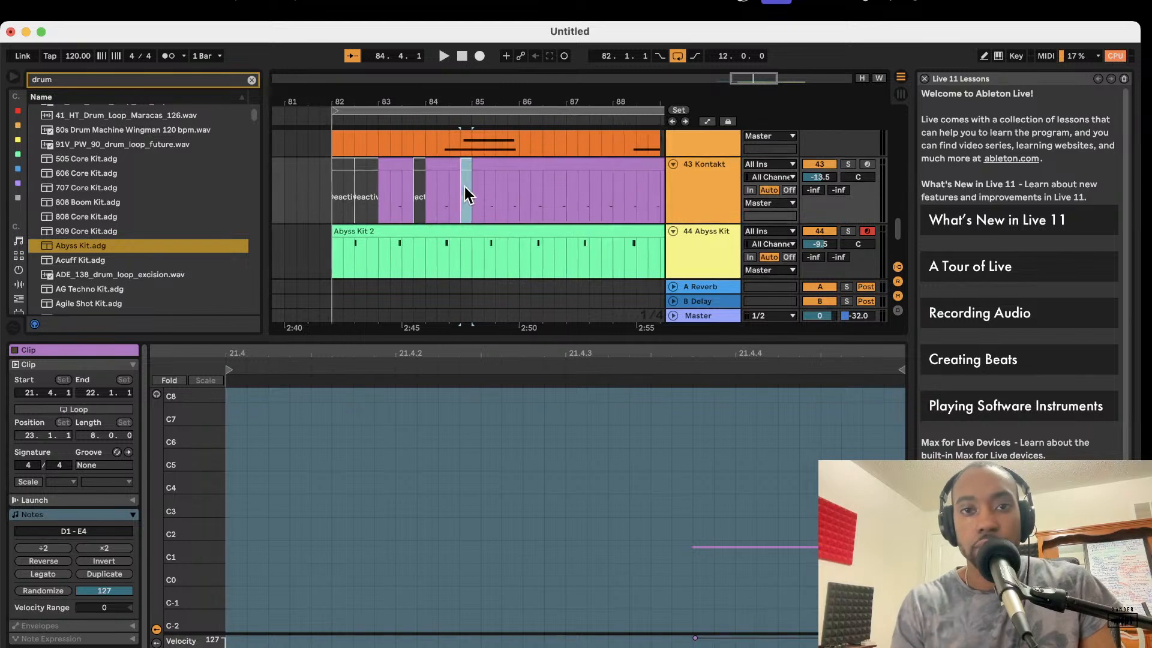
drag(503, 189, 488, 189)
key(super+e)
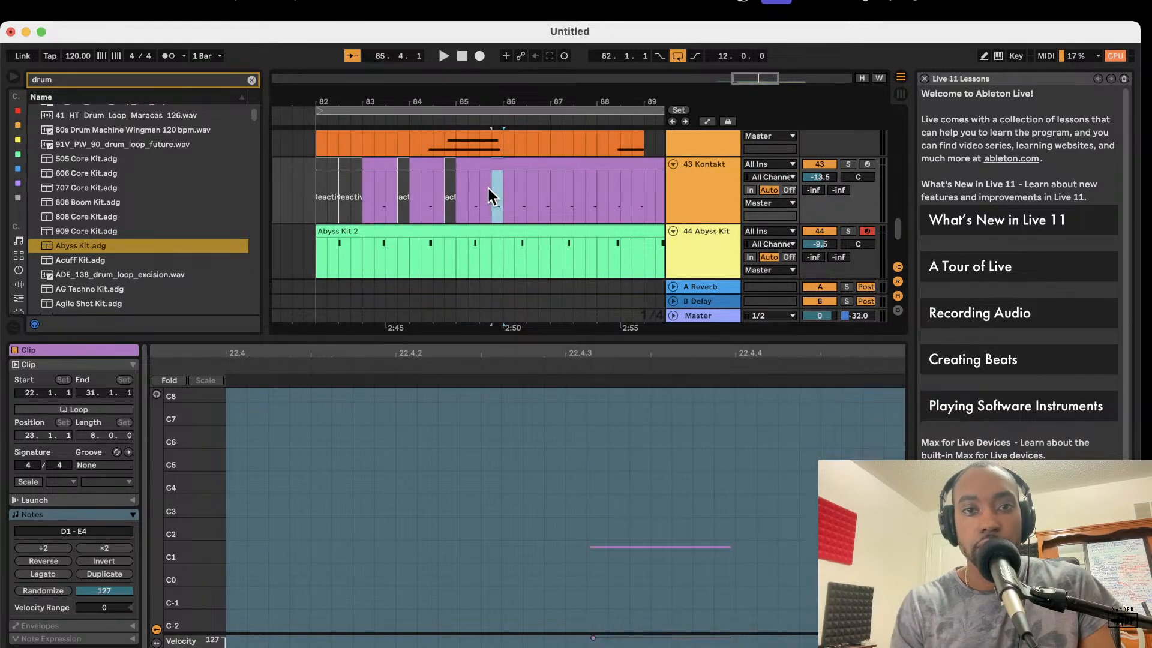
scroll(488, 189, right, 3)
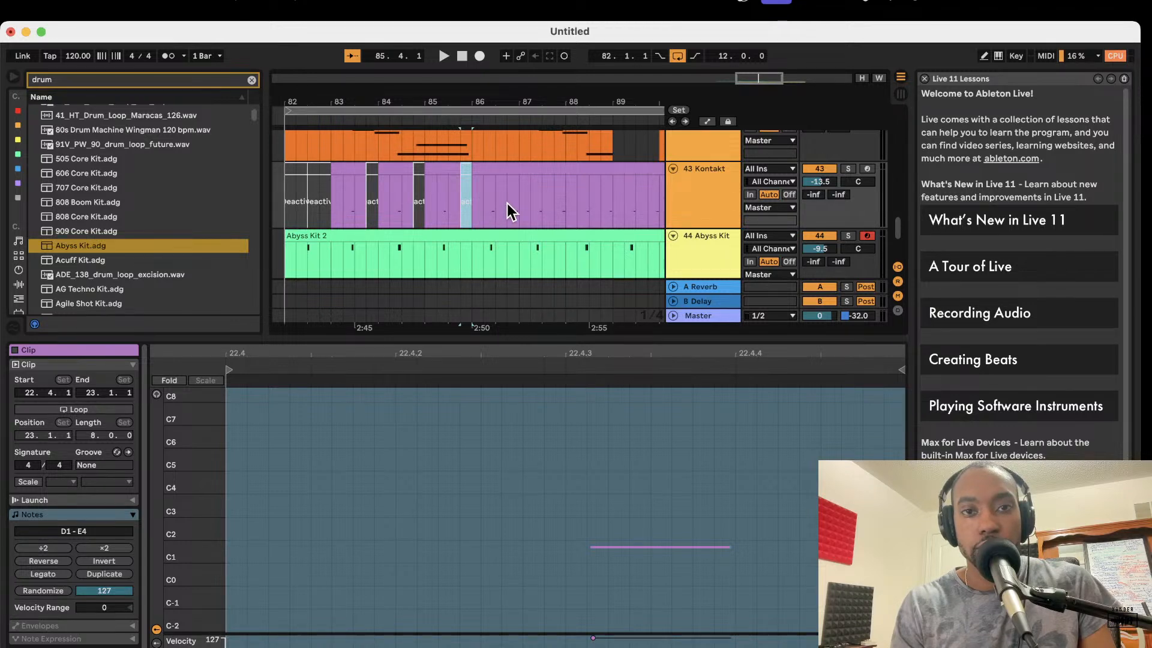
Step: Audition the track 43 Kontakt part and deactivate the fourth beat of bars 86 and 87
key(space)
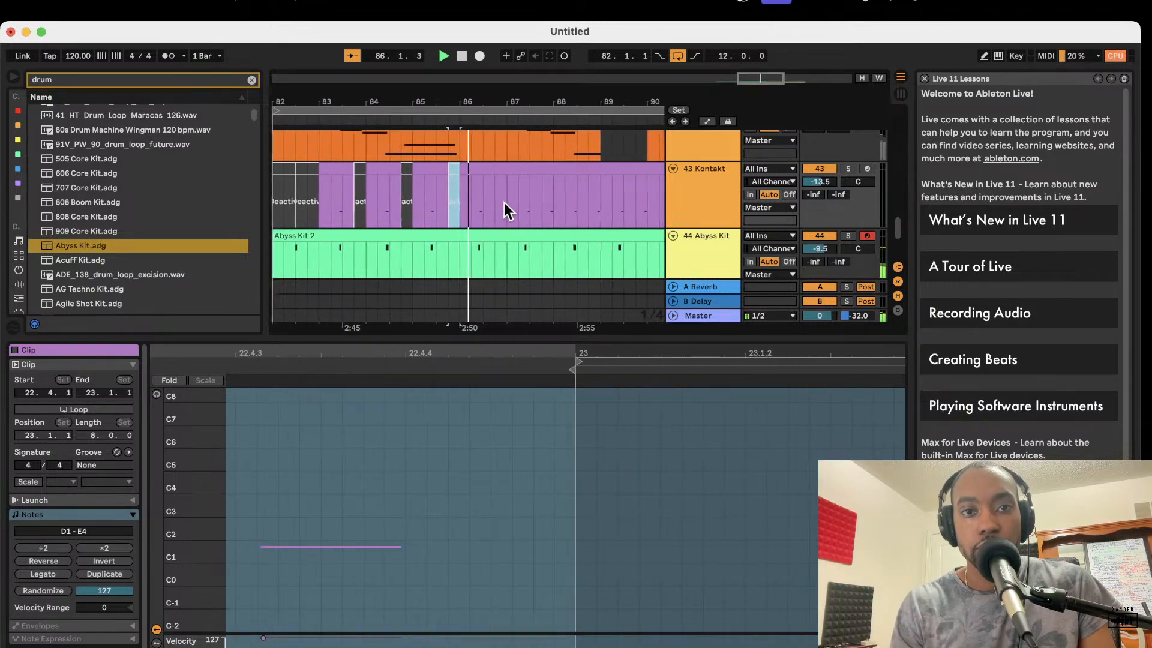
key(space)
drag(484, 208, 474, 207)
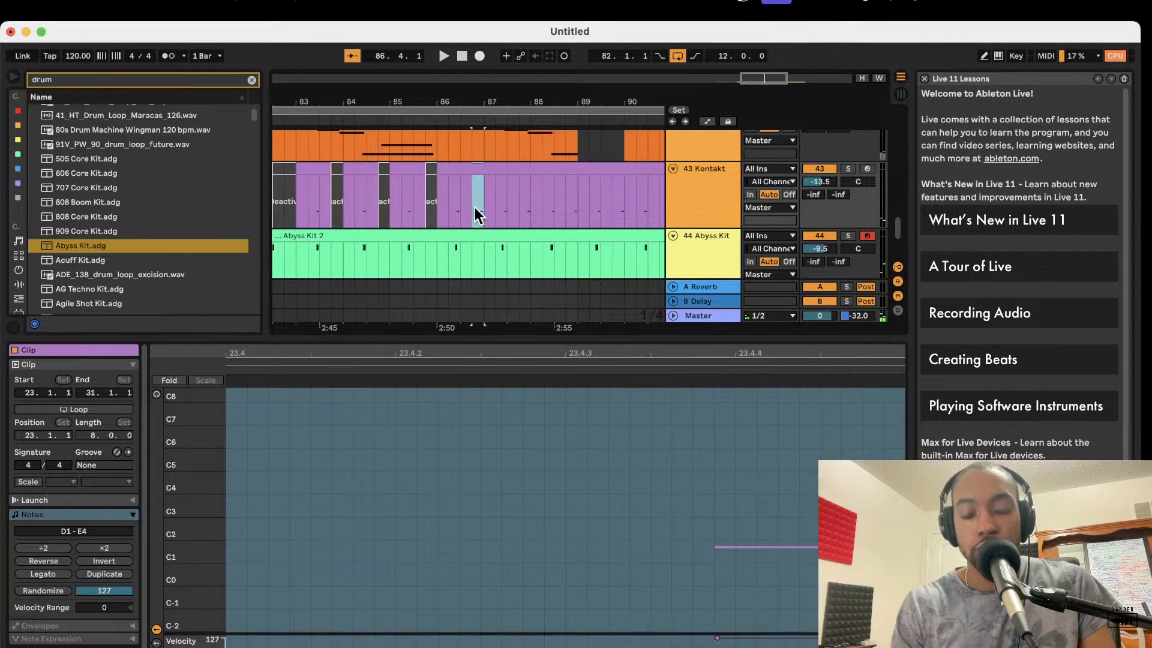
key(space)
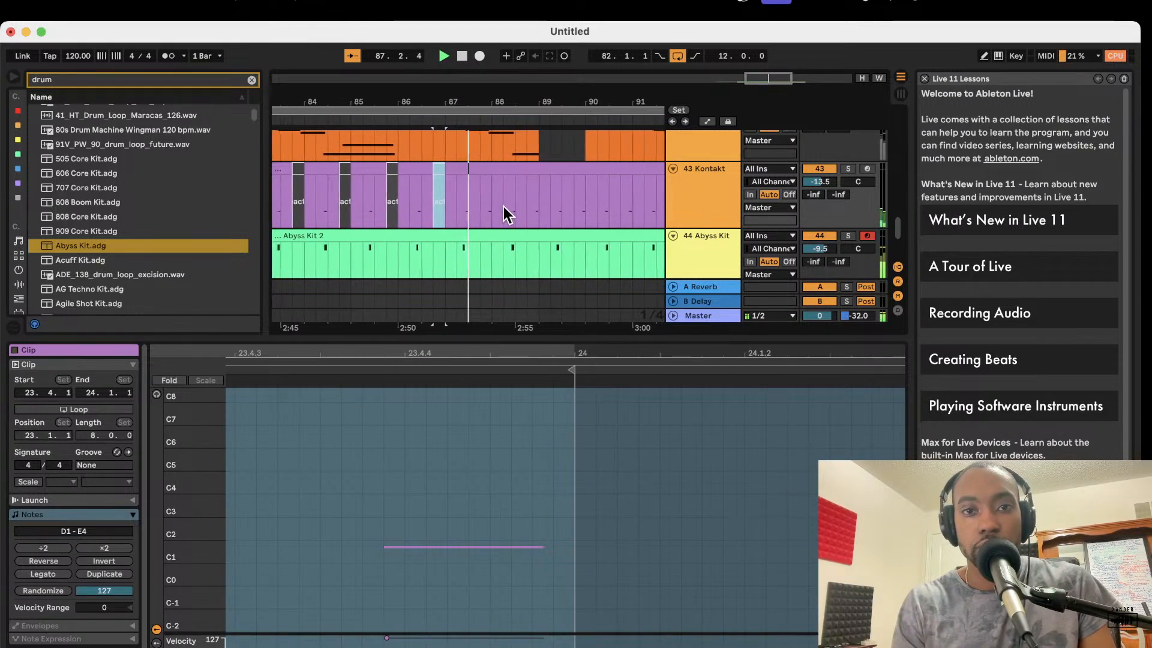
key(space)
click(482, 210)
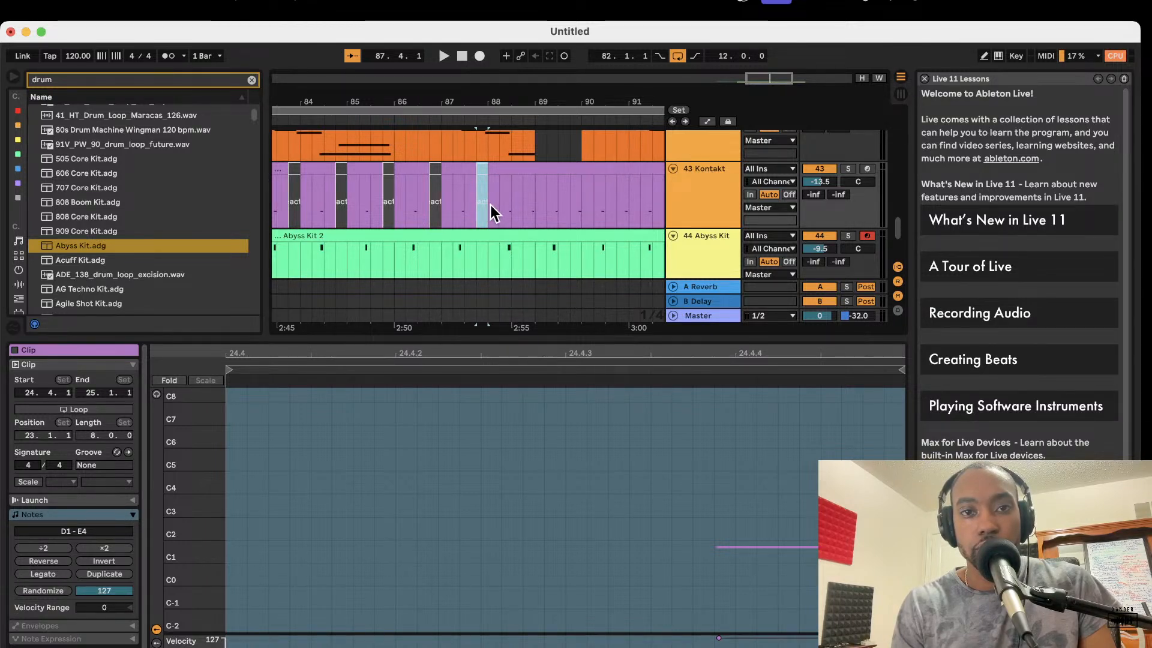
Step: Duplicate the edited track 43 Kontakt section from bars 82 to 87 so it repeats from bar 88, and play it
drag(489, 208, 318, 189)
key(super+d)
scroll(318, 189, left, 4)
key(space)
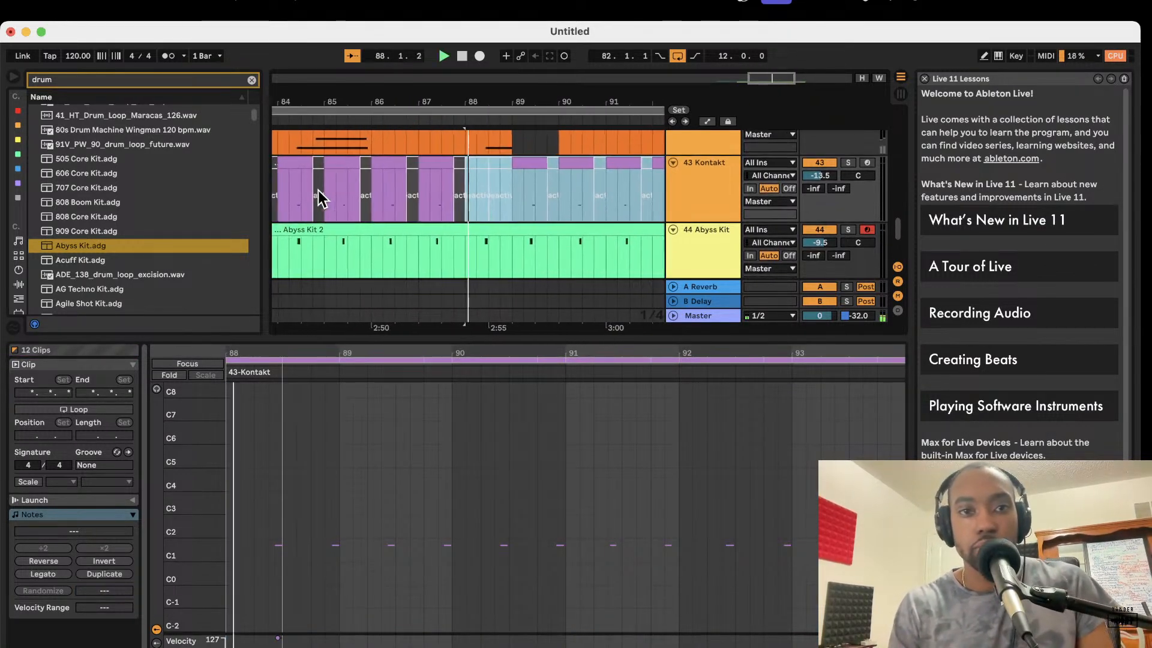
scroll(413, 180, up, 1)
scroll(412, 179, left, 1)
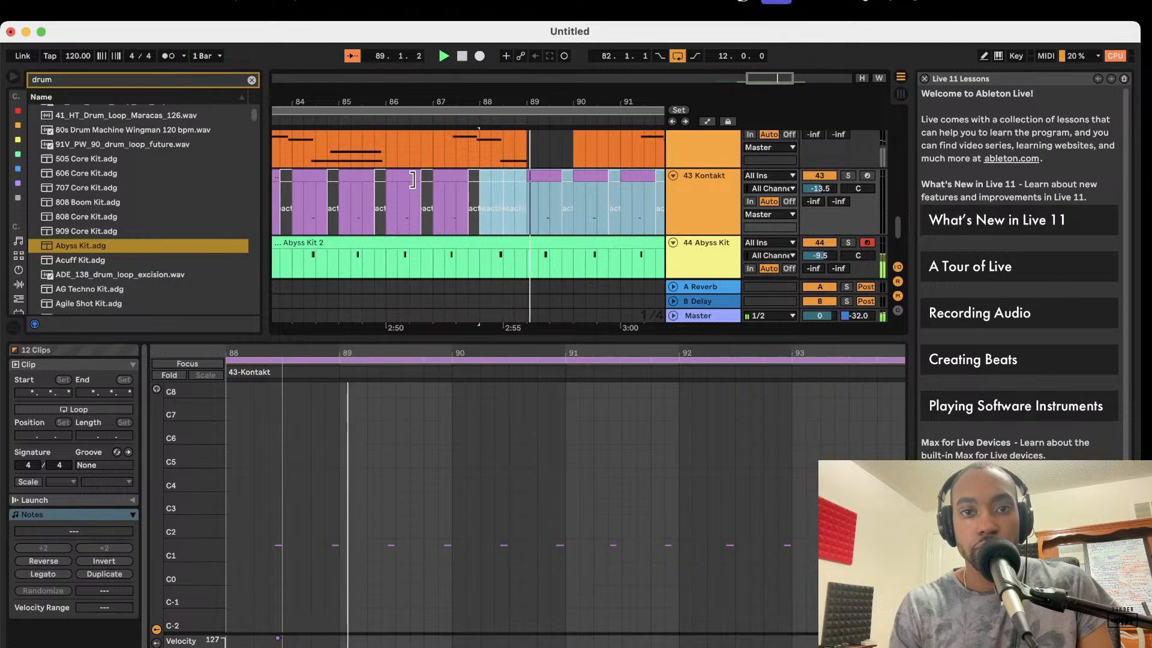
scroll(414, 182, right, 4)
scroll(414, 182, down, 1)
Step: Try to shift the short note in the track 43 clip at bar 89, undo it and restore the duplicated section
click(440, 187)
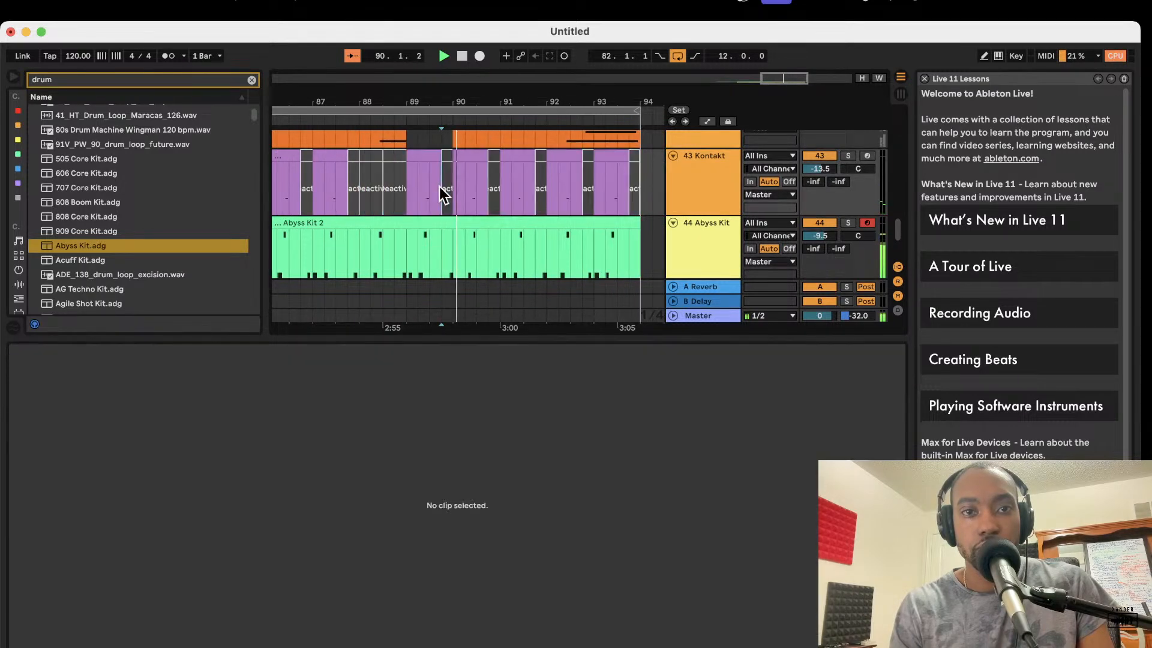
click(426, 153)
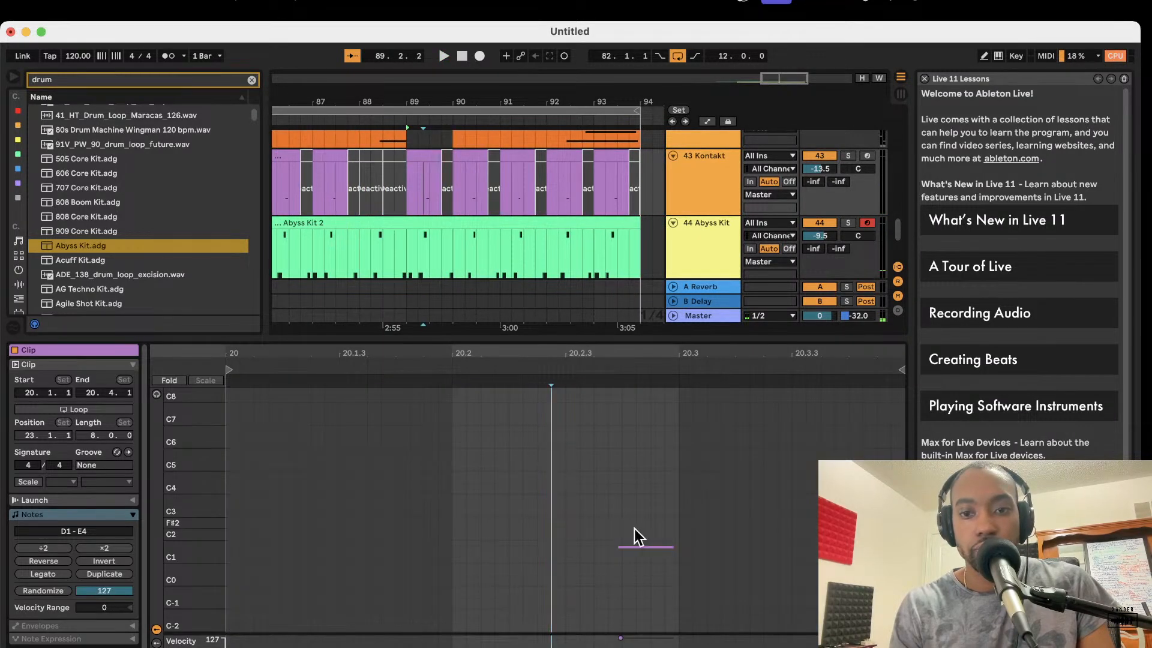
drag(635, 547, 637, 546)
key(super+z)
key(super+z)
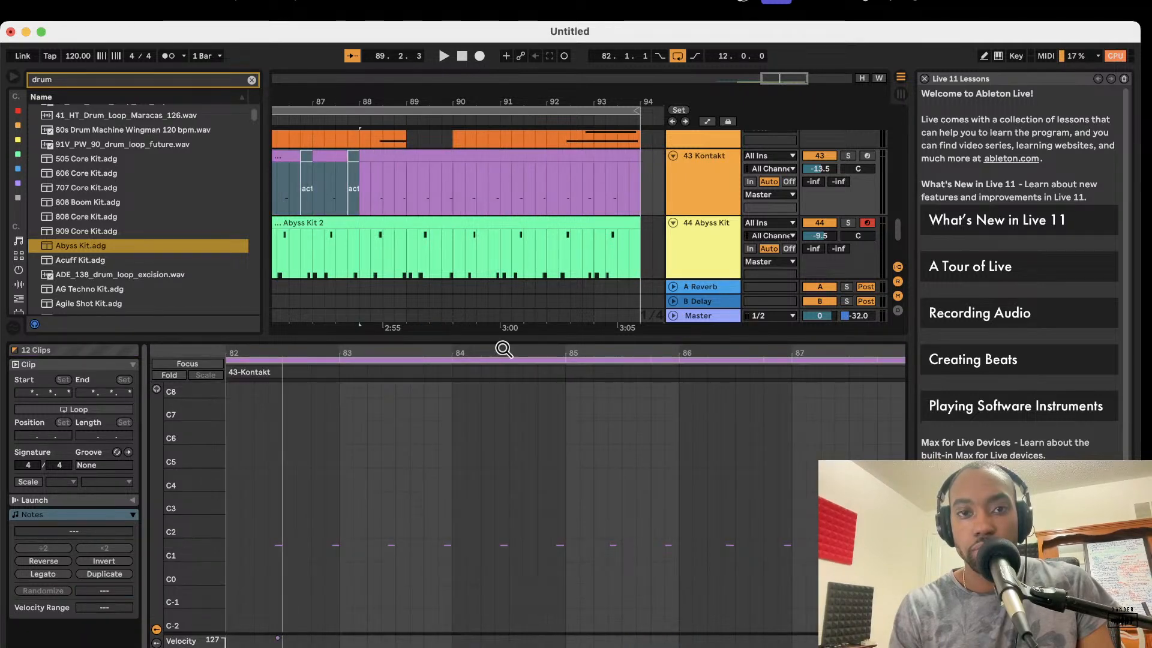
click(183, 2)
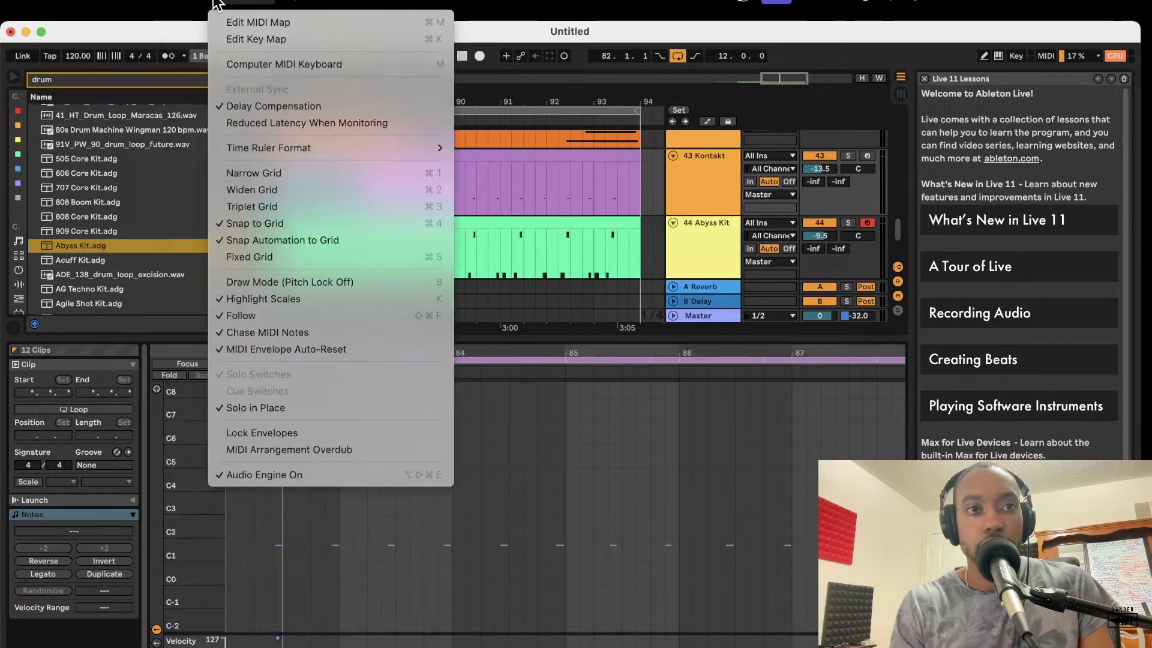
mouse_move(118, 2)
click(129, 33)
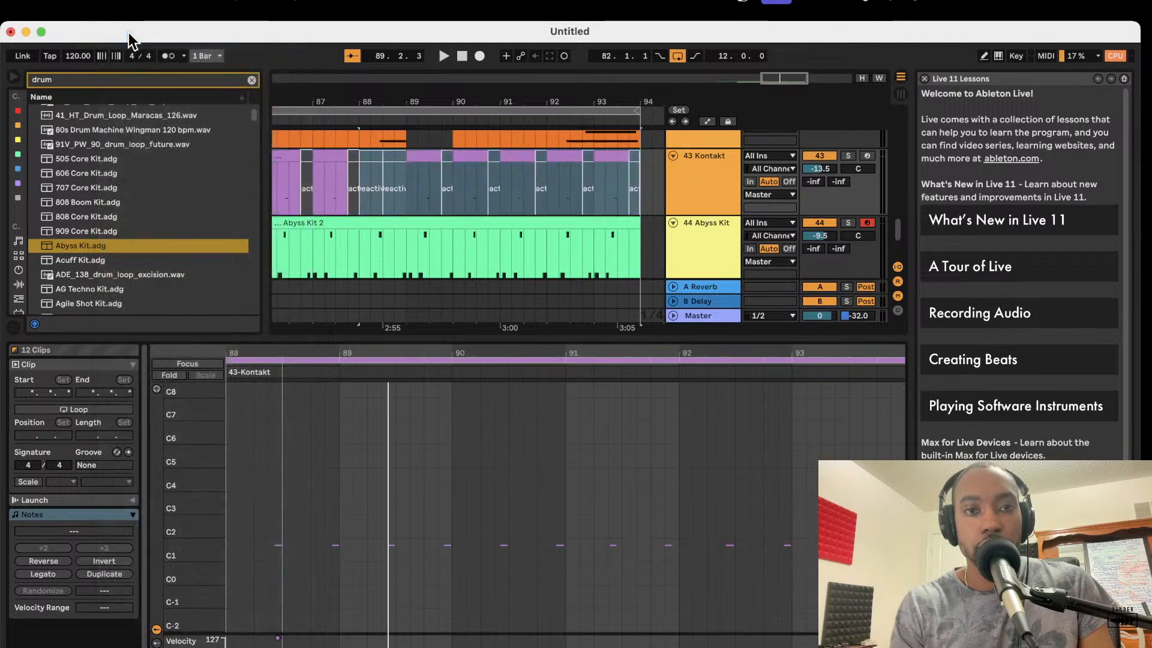
Step: Audition the track 43 clips around bar 89 and try nudging the short note just before 89.3 slightly later
click(480, 401)
key(space)
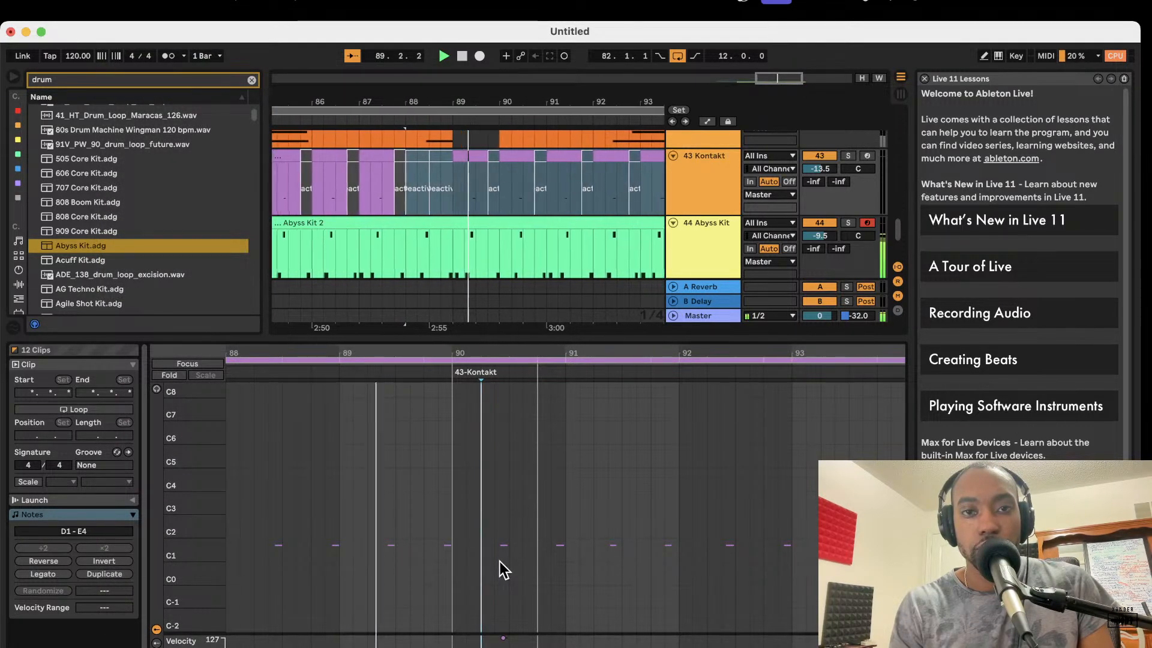
key(space)
scroll(393, 546, up, 6)
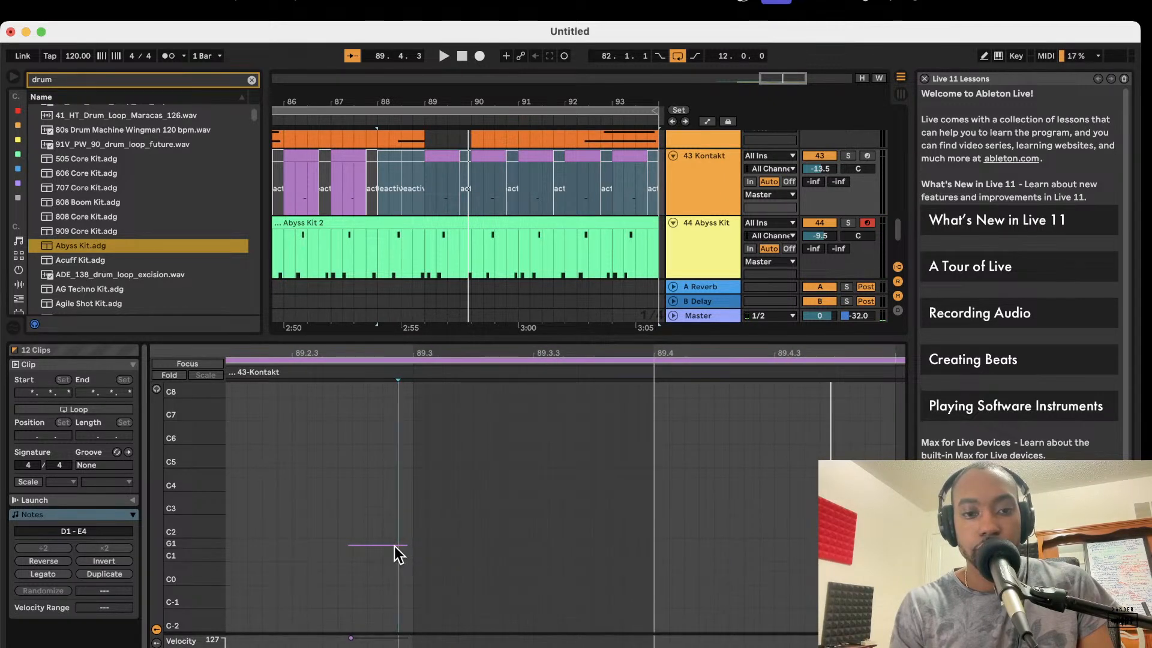
click(394, 546)
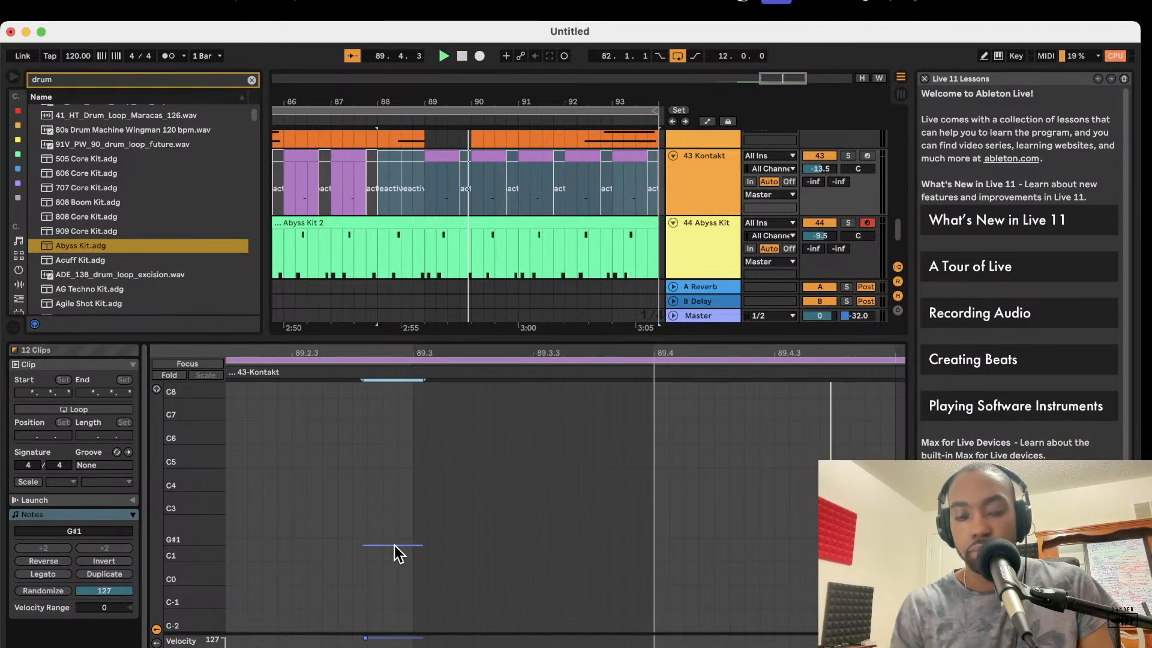
scroll(394, 546, down, 4)
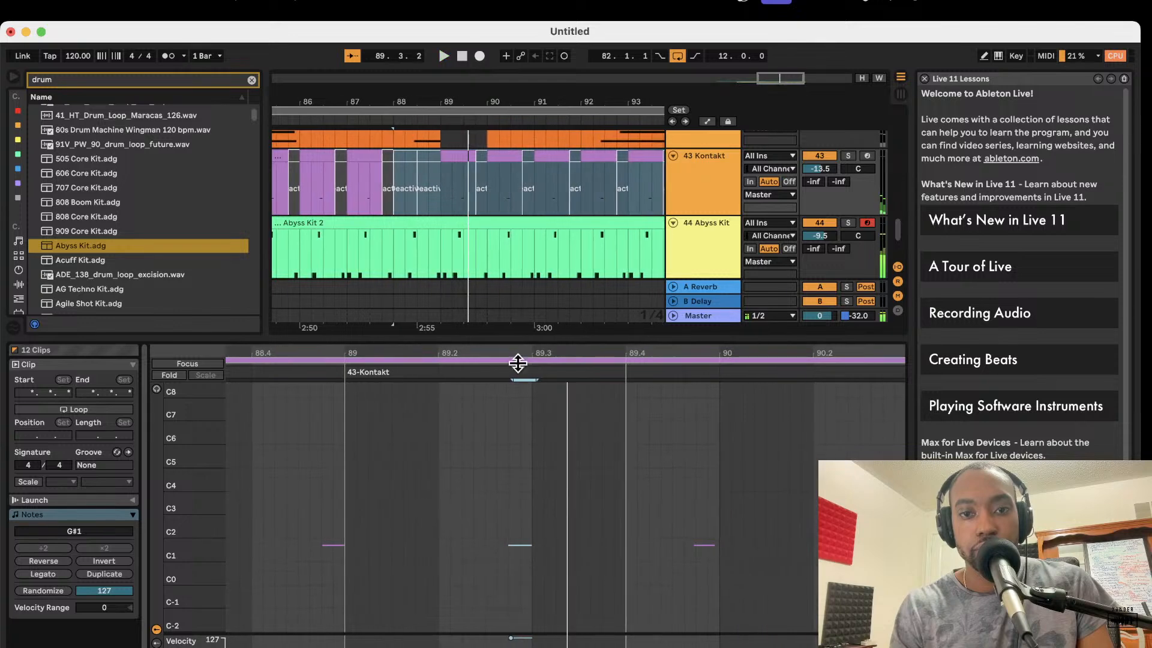
scroll(513, 526, up, 3)
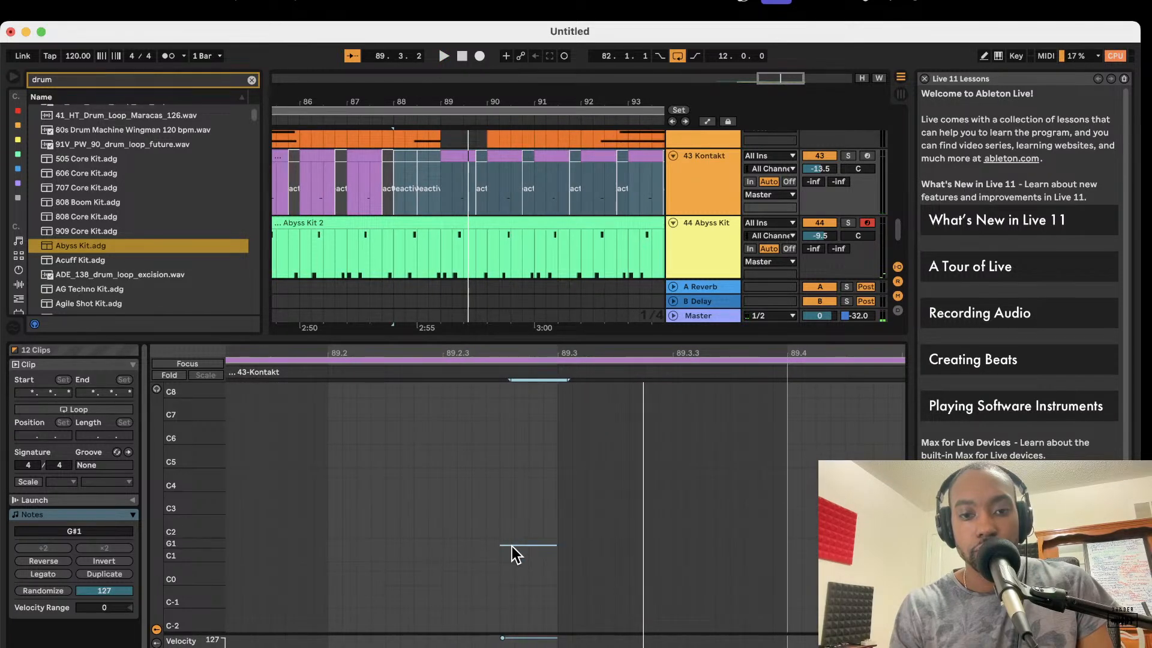
click(513, 544)
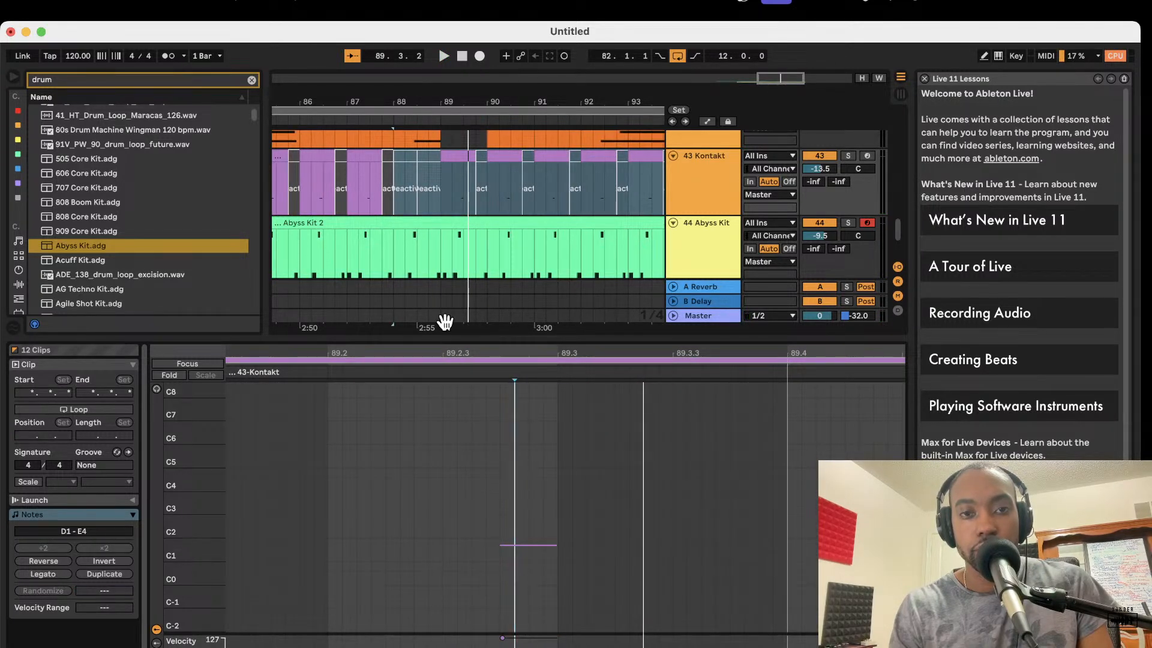
Step: Close the note editor, switch off the track 43 Kontakt part during playback and fold its track
drag(446, 340, 474, 568)
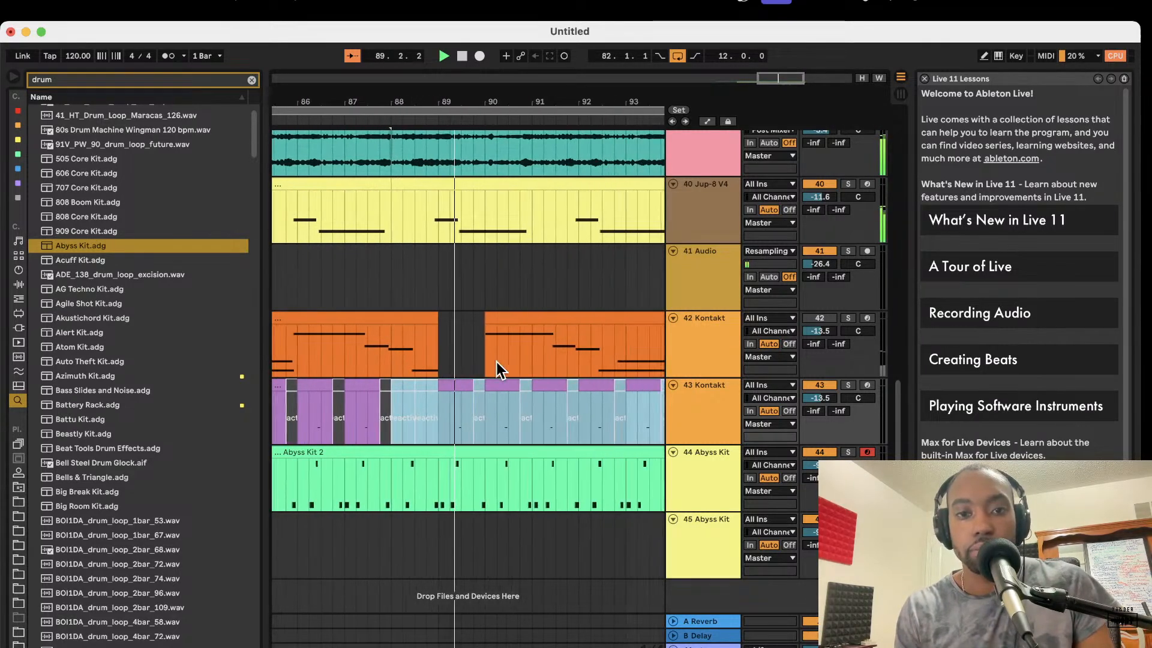
scroll(496, 362, down, 5)
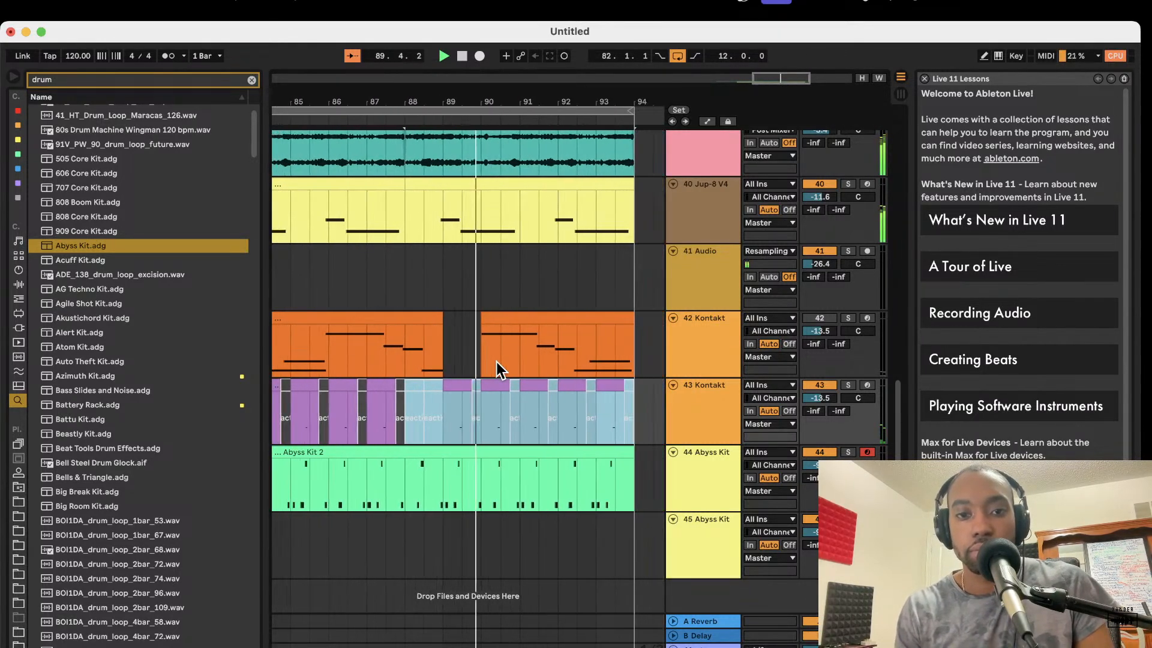
click(827, 385)
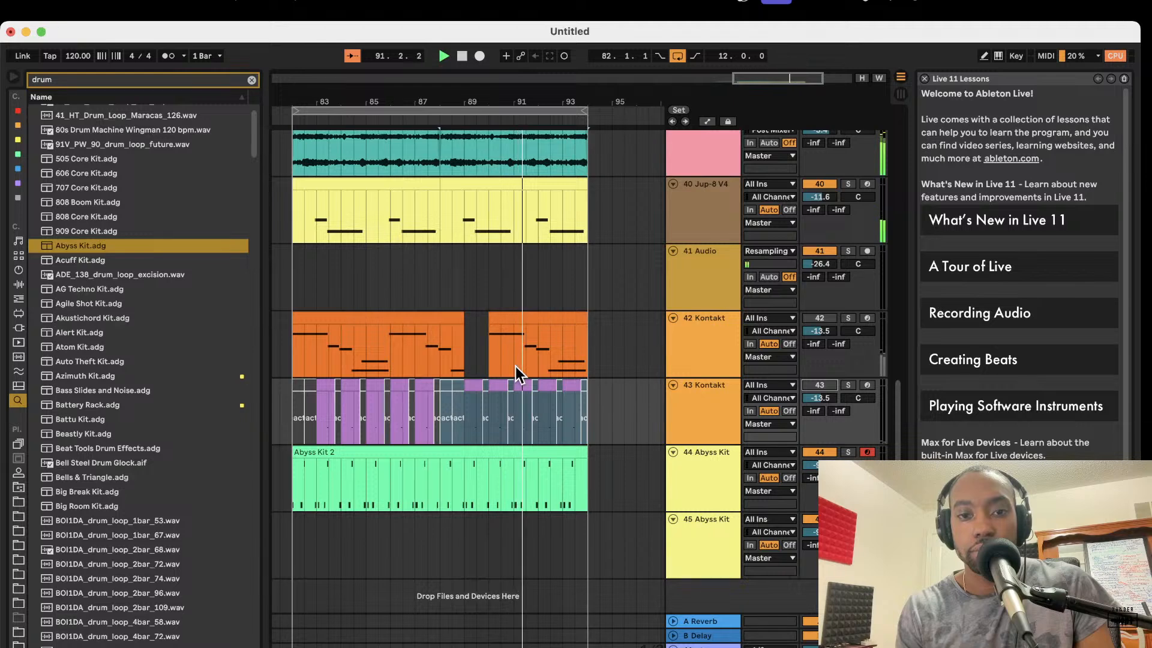
scroll(516, 366, left, 1)
scroll(516, 366, up, 1)
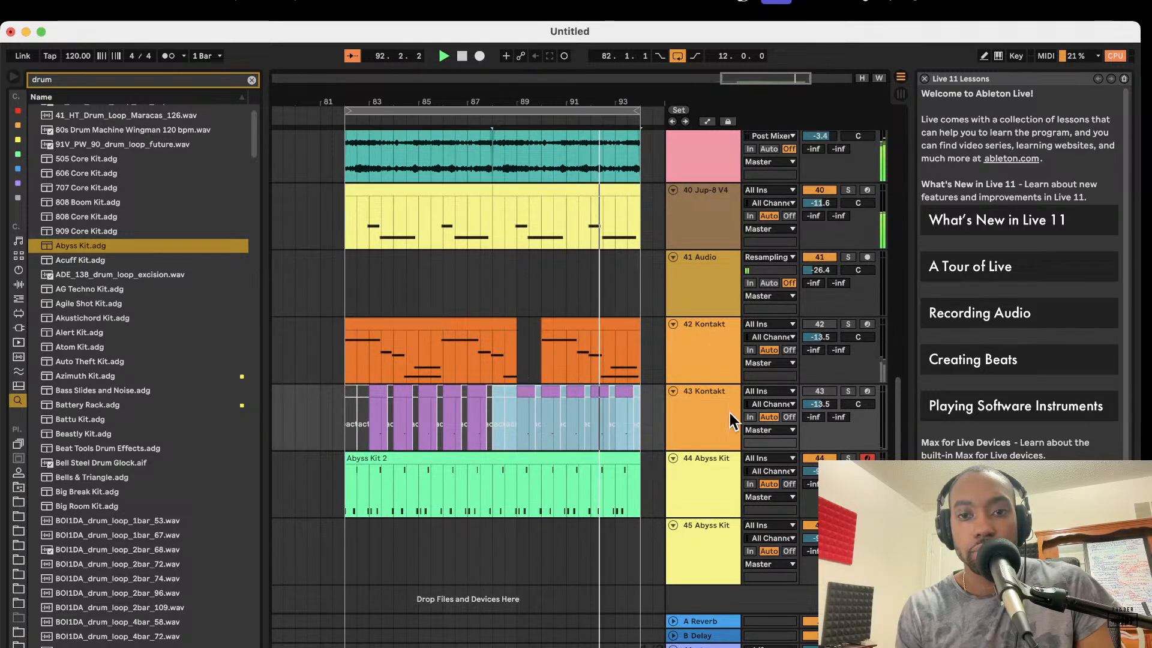
click(674, 391)
scroll(596, 354, up, 3)
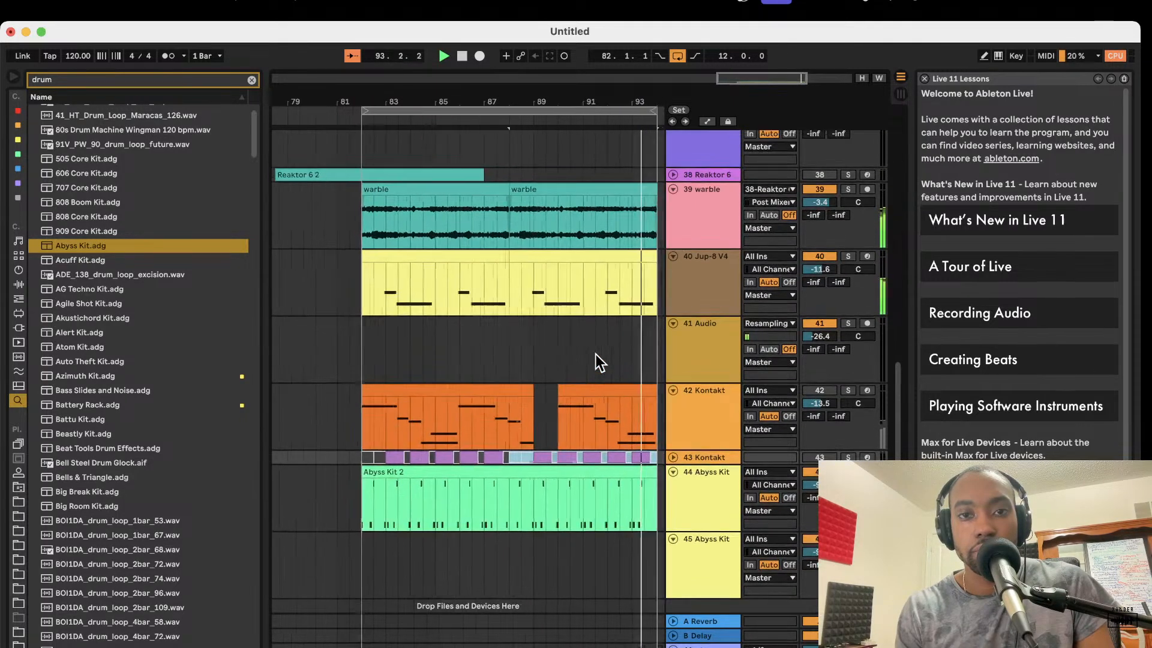
Step: Open the notes of the Abyss Kit 2 clip on track 44, then switch that drum track off
double_click(546, 471)
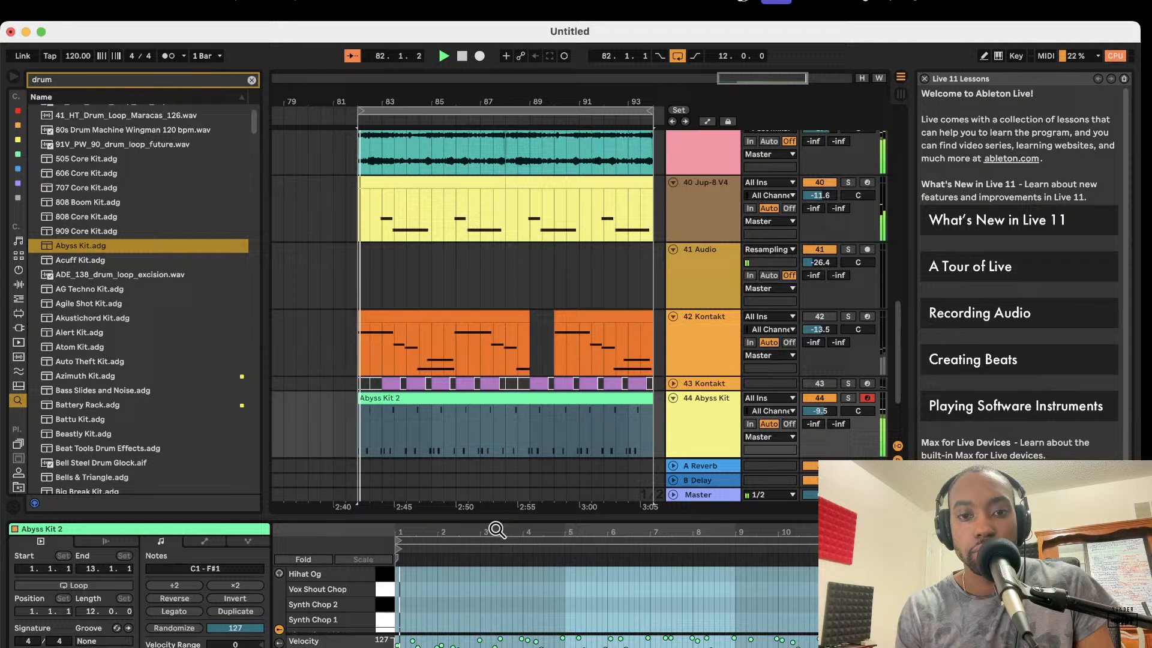
click(476, 578)
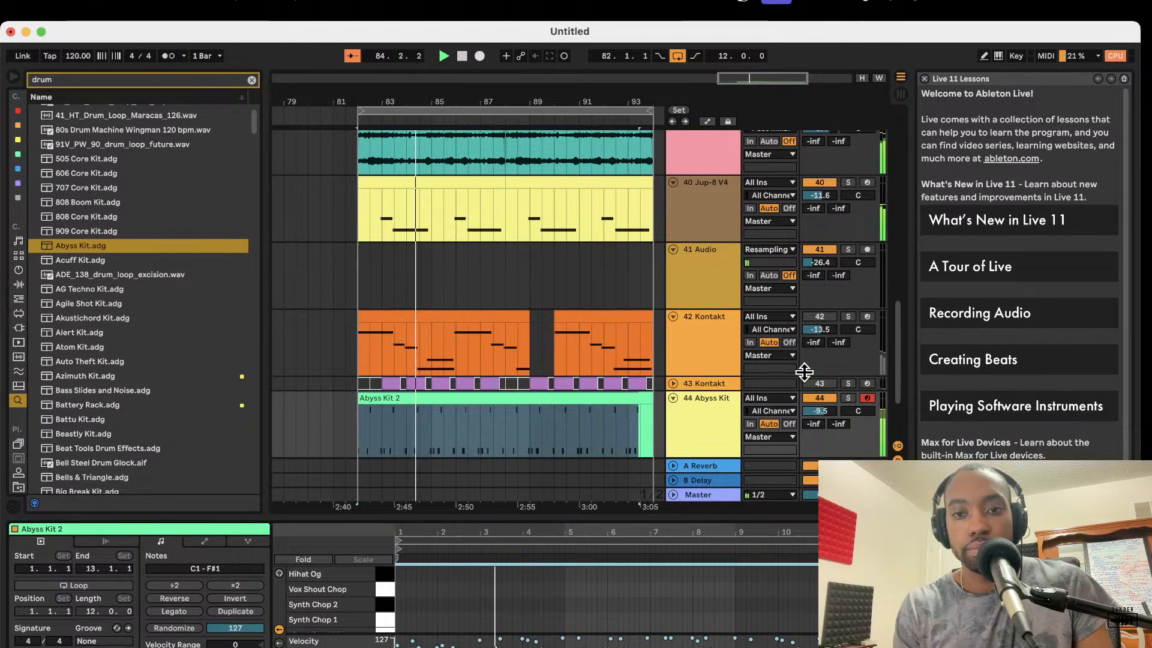
click(808, 397)
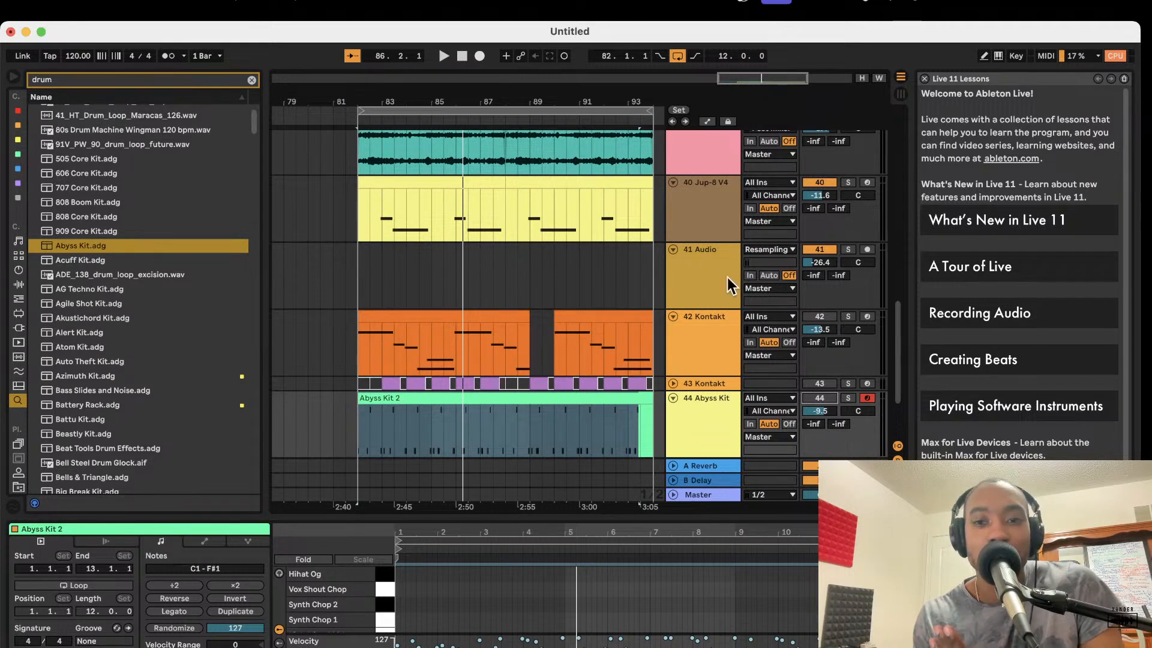
Step: Open the Reaktor 6 instrument on track 38 and look over its Bento Box sequencer, clock and mixer modules
scroll(768, 269, down, 3)
scroll(768, 273, up, 8)
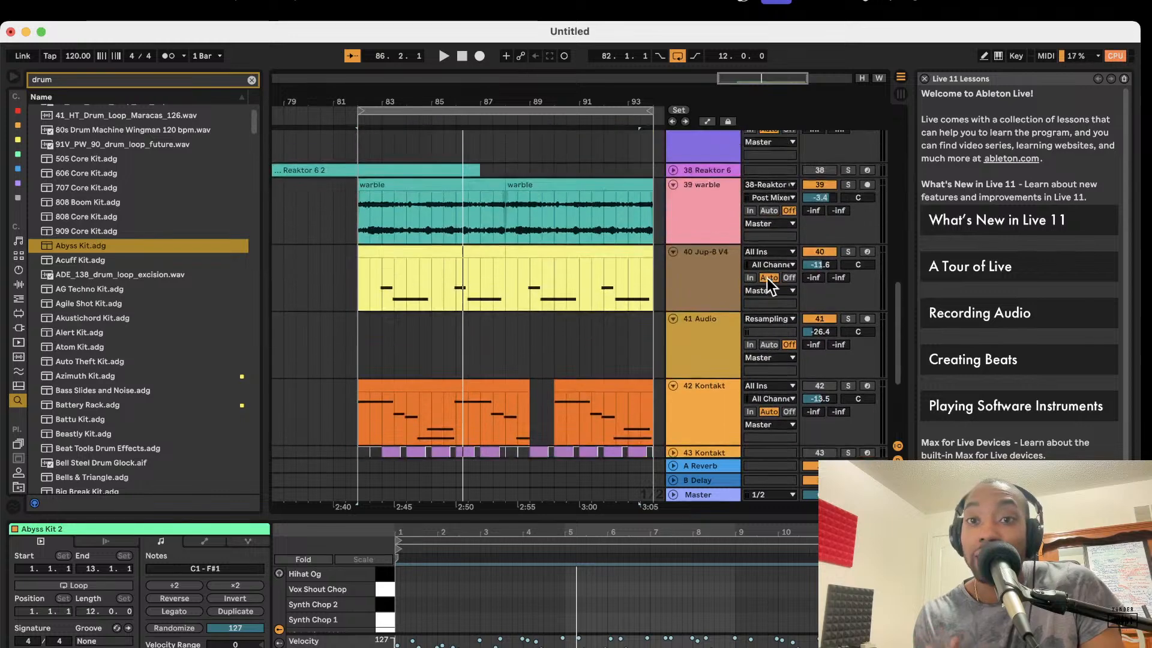
click(713, 250)
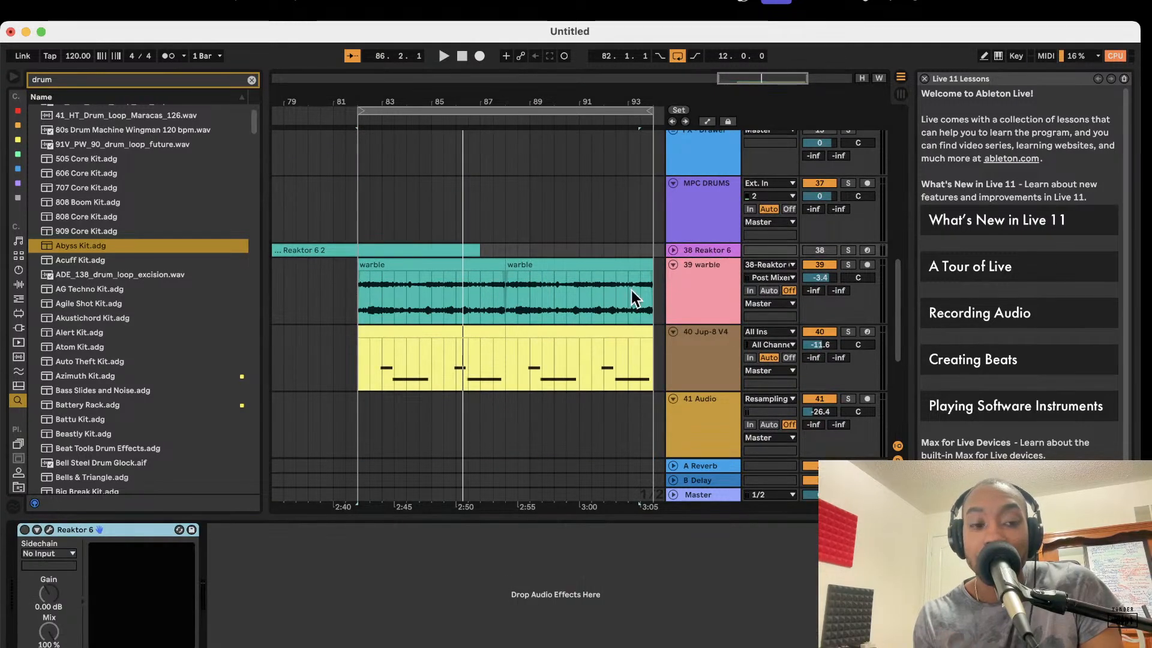
click(48, 529)
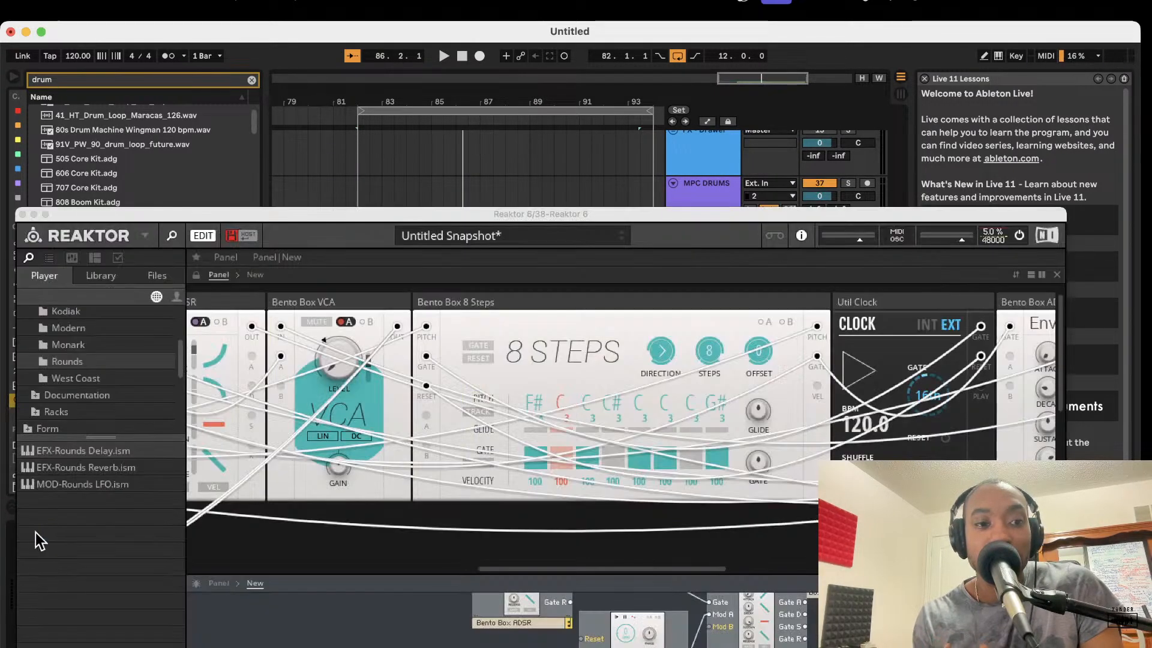
drag(384, 212, 369, 13)
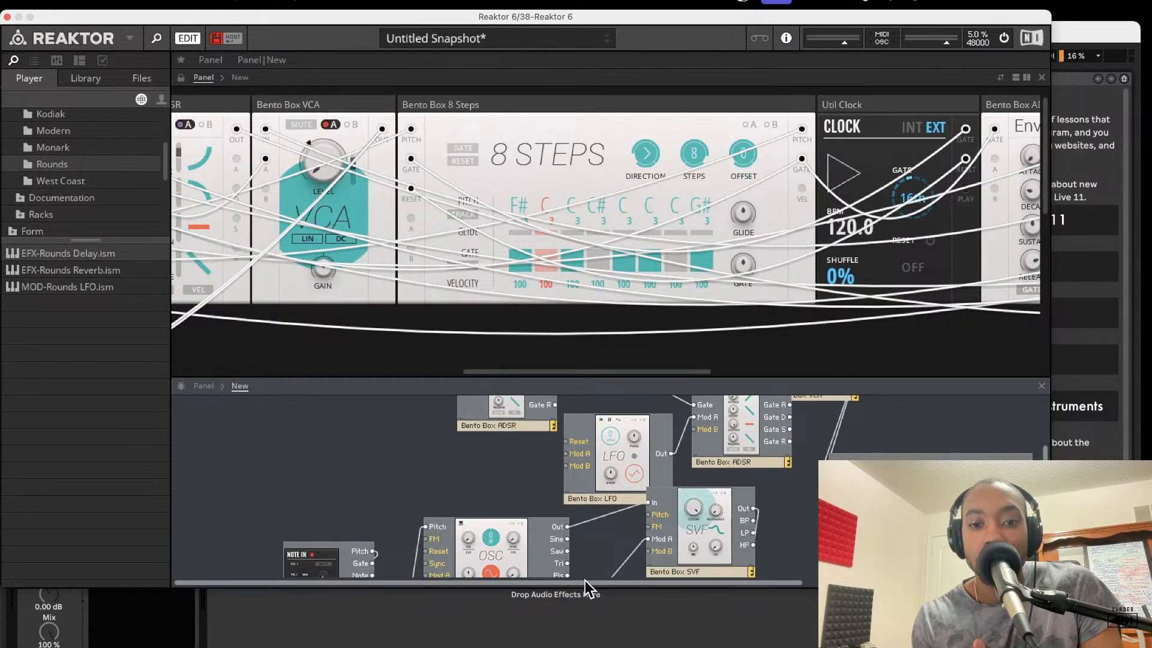
scroll(806, 585, right, 5)
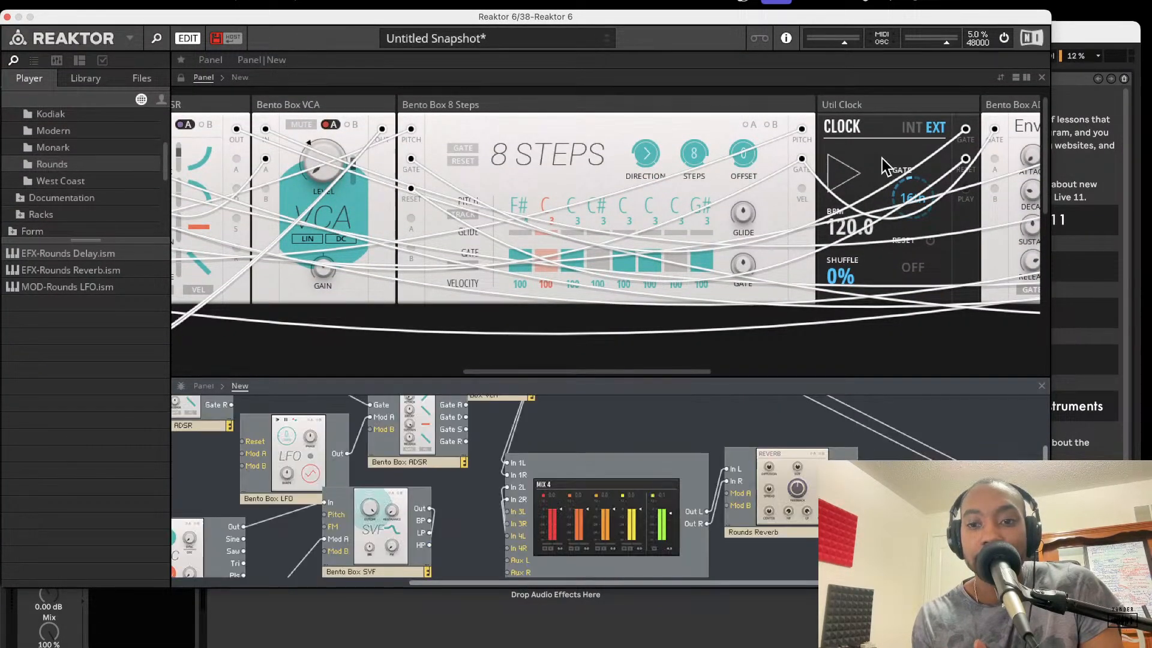
Step: Move the Reaktor window clear of the track controls, switch on track 38 Reaktor 6 and arm it for recording
drag(786, 18, 622, 294)
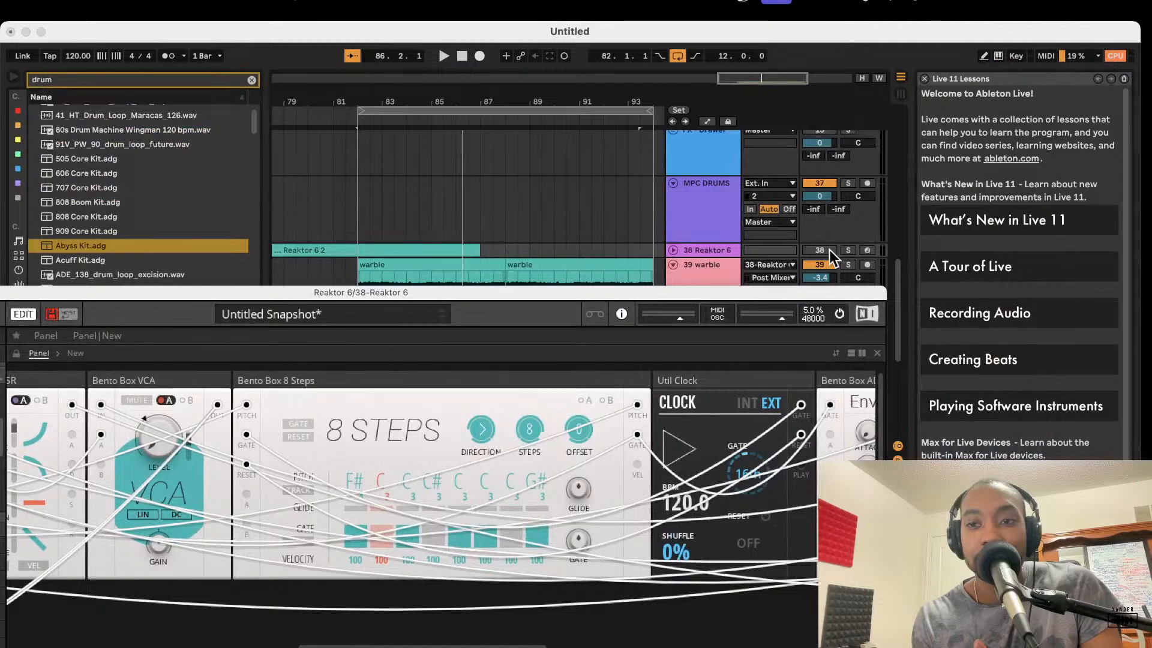
drag(766, 295, 780, 128)
scroll(647, 339, down, 3)
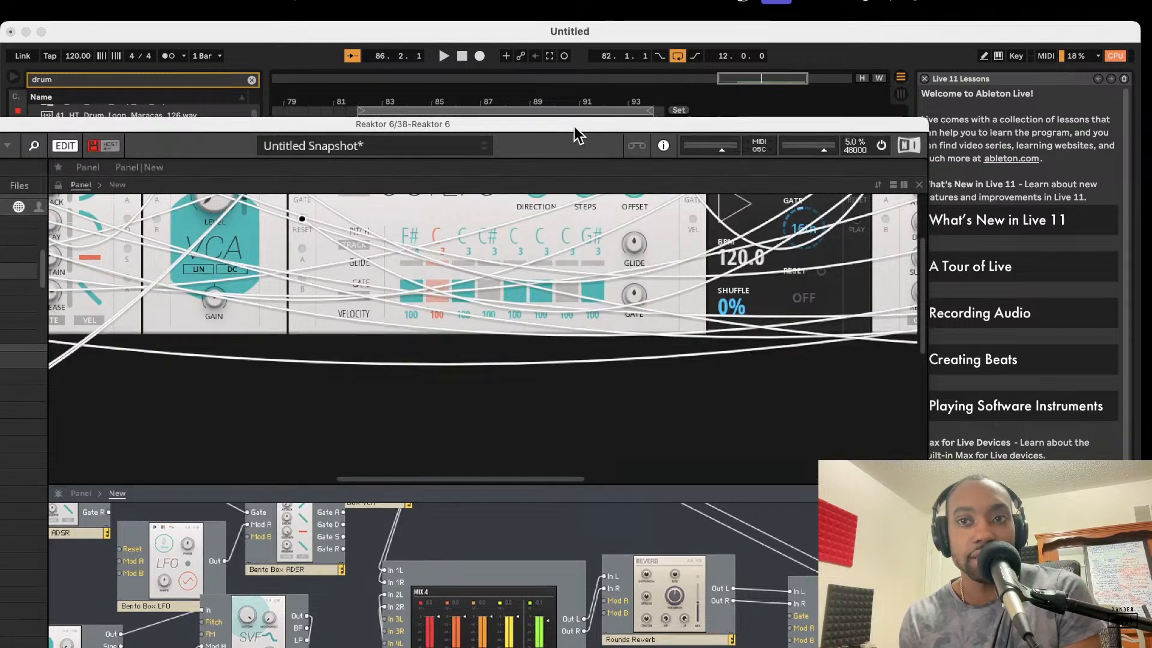
drag(577, 126, 548, 131)
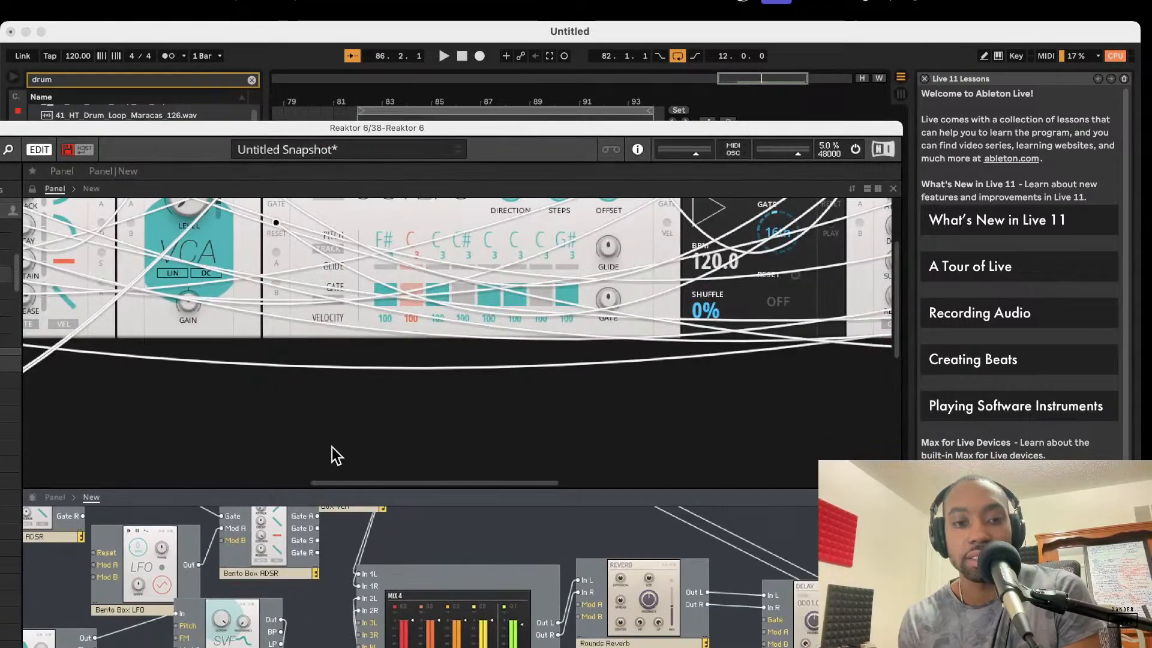
drag(711, 127, 666, 148)
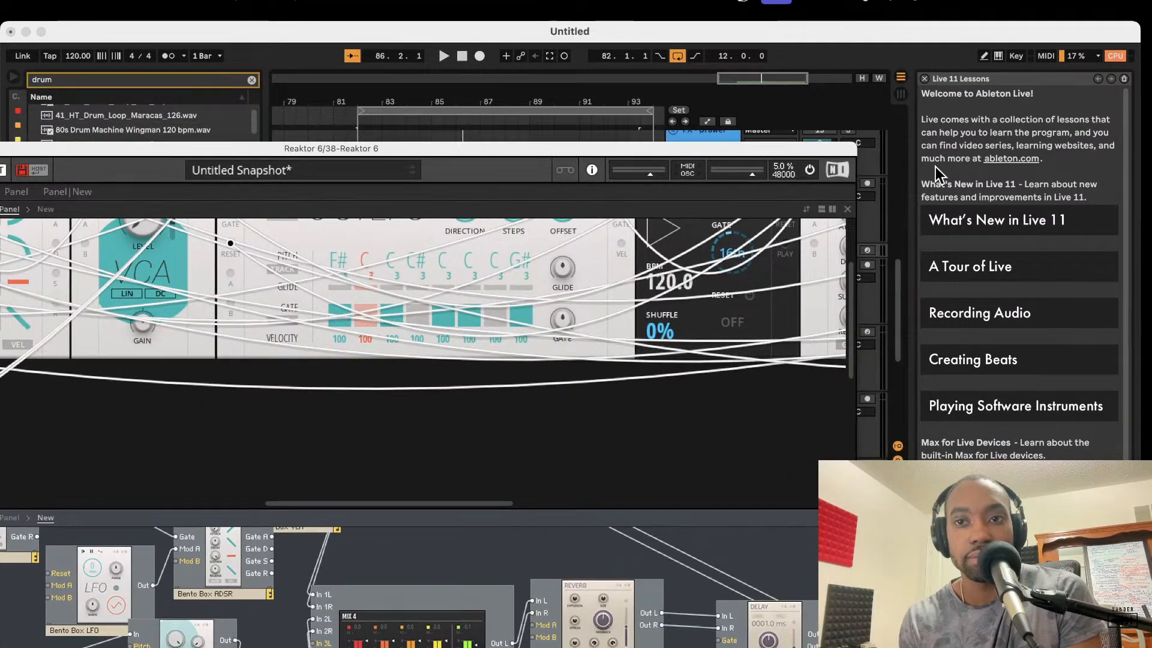
drag(802, 155, 648, 237)
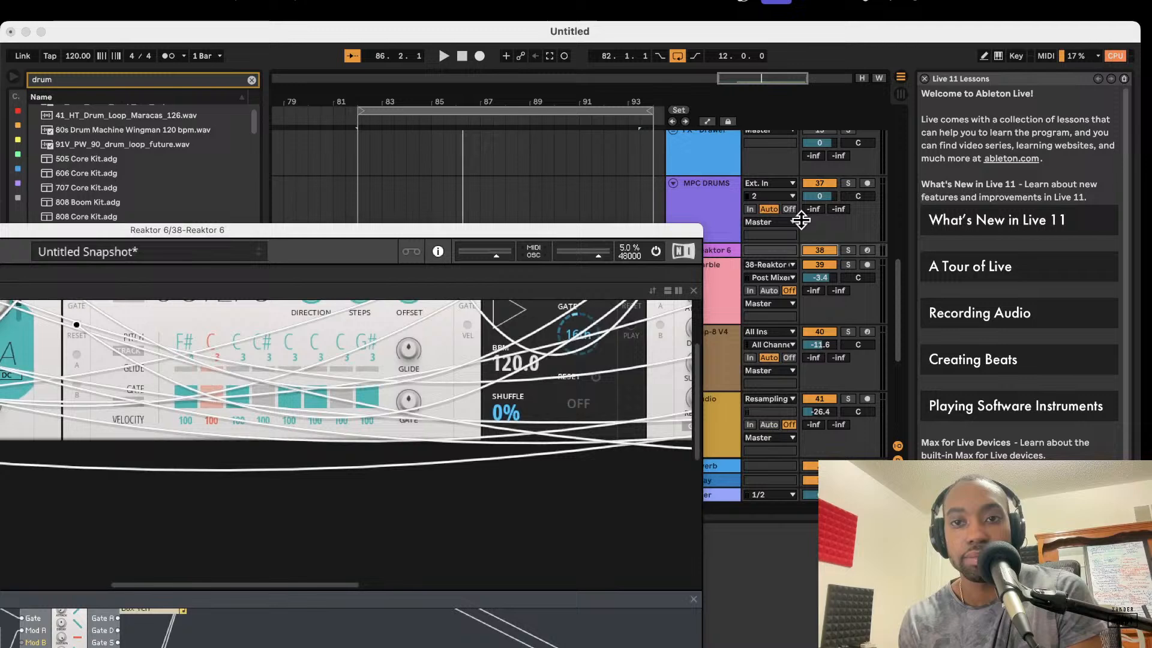
click(868, 249)
Step: Play the loop from bar 82 and solo track 38 while checking the 8 Steps sequencer in Reaktor
double_click(572, 235)
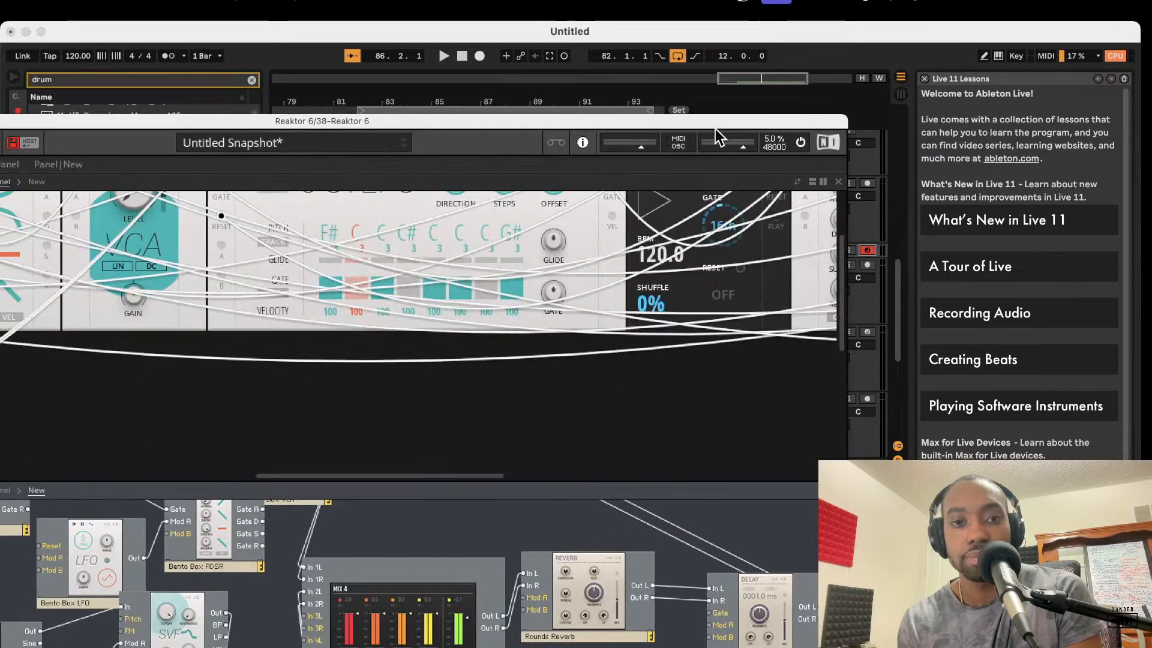
scroll(477, 328, right, 2)
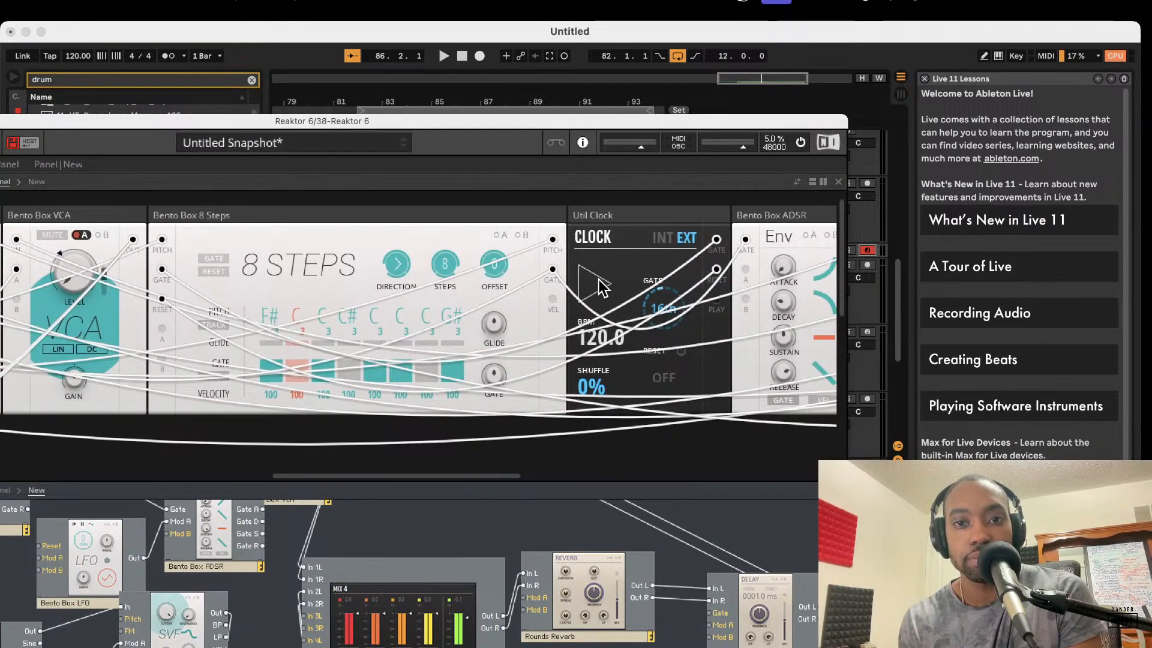
click(444, 57)
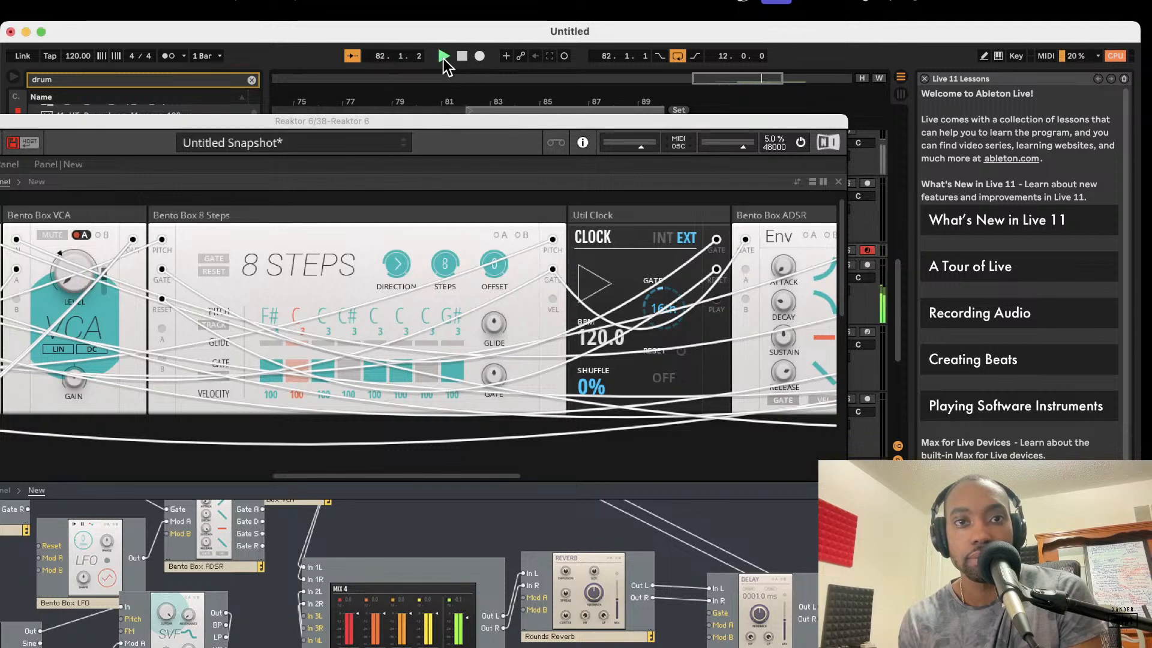
drag(456, 125, 462, 451)
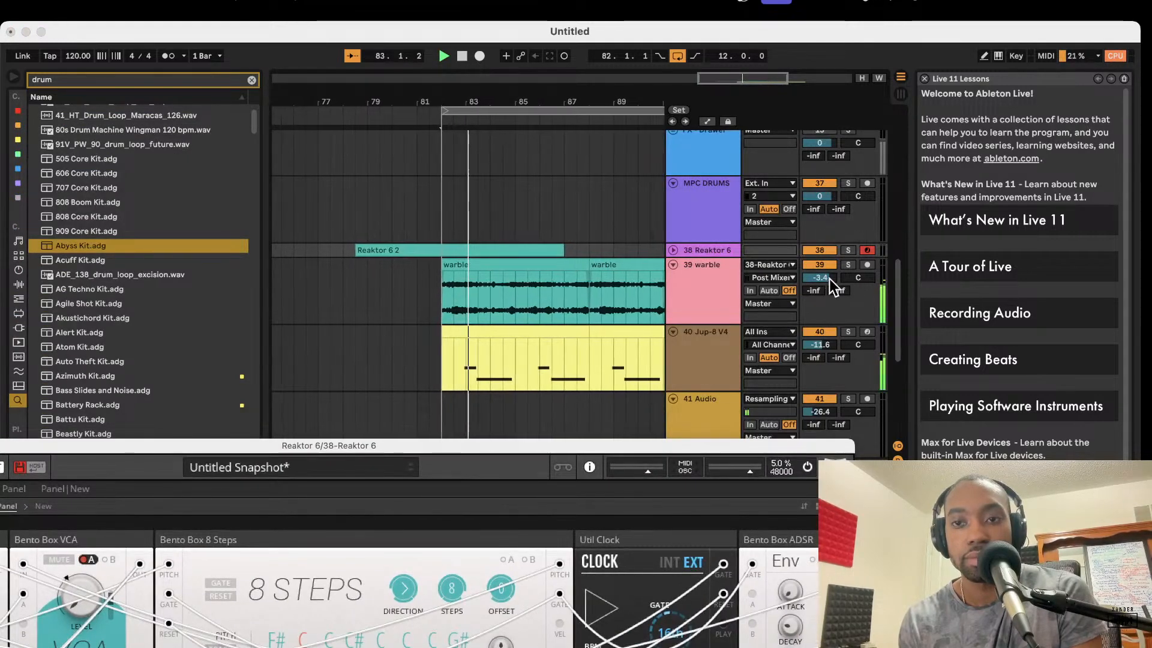
click(848, 249)
drag(628, 449, 732, 150)
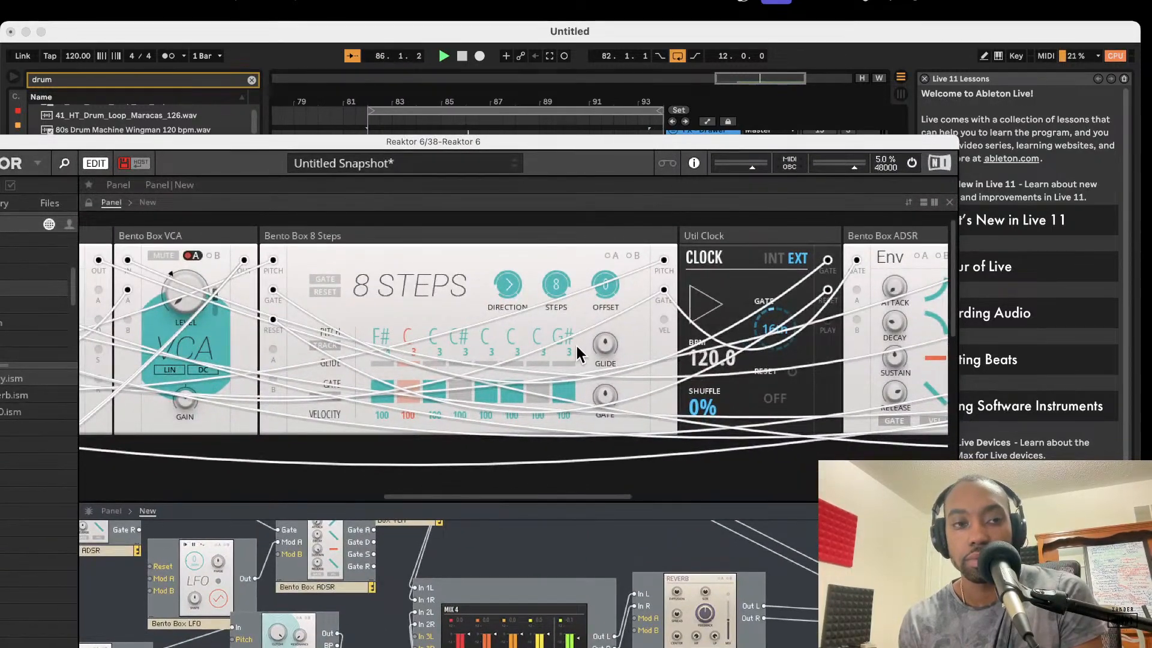
drag(623, 138, 658, 437)
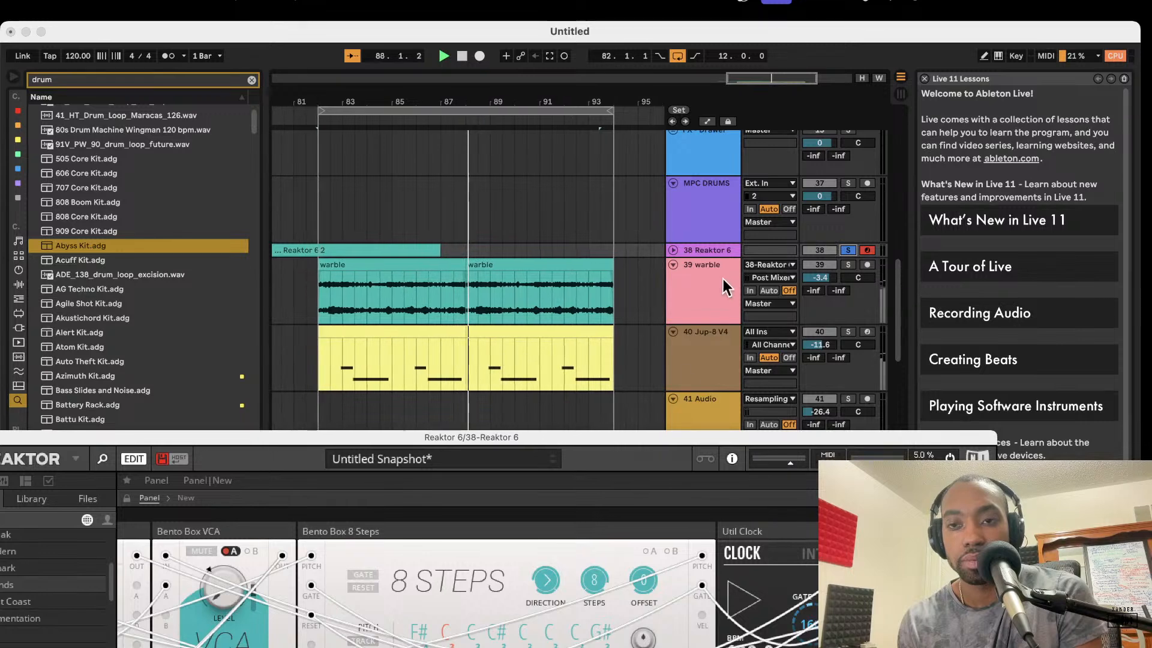
Step: Unfold track 38 Reaktor 6 in the arrangement and close the Reaktor instrument window
click(673, 250)
drag(552, 428, 920, 404)
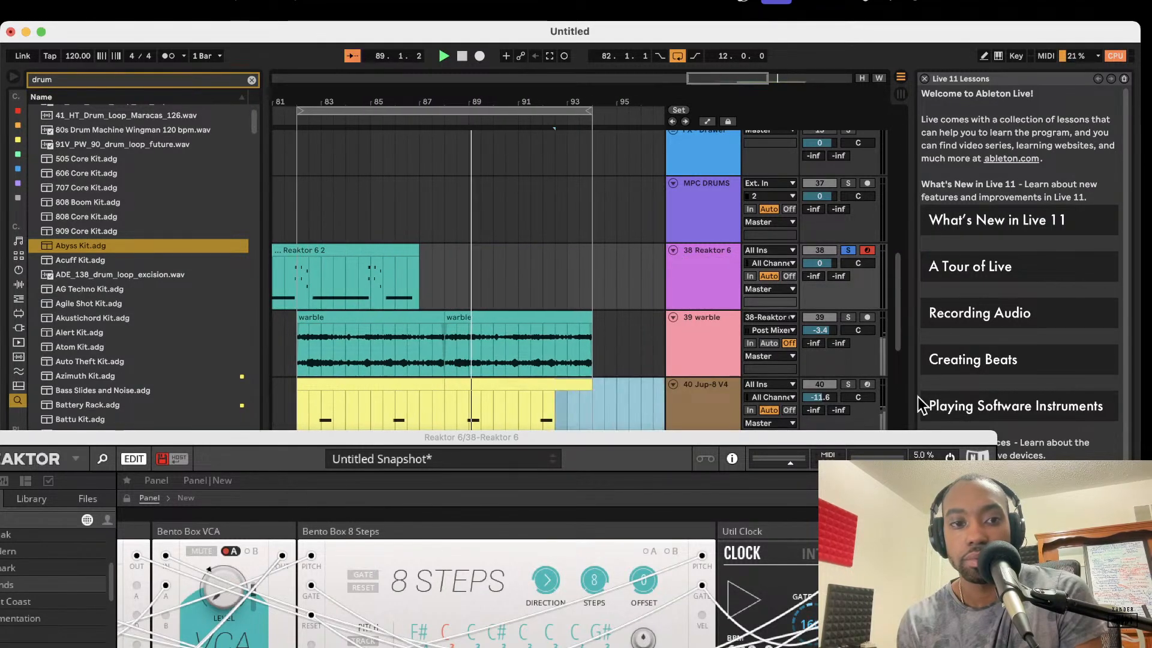
drag(747, 443, 1144, 450)
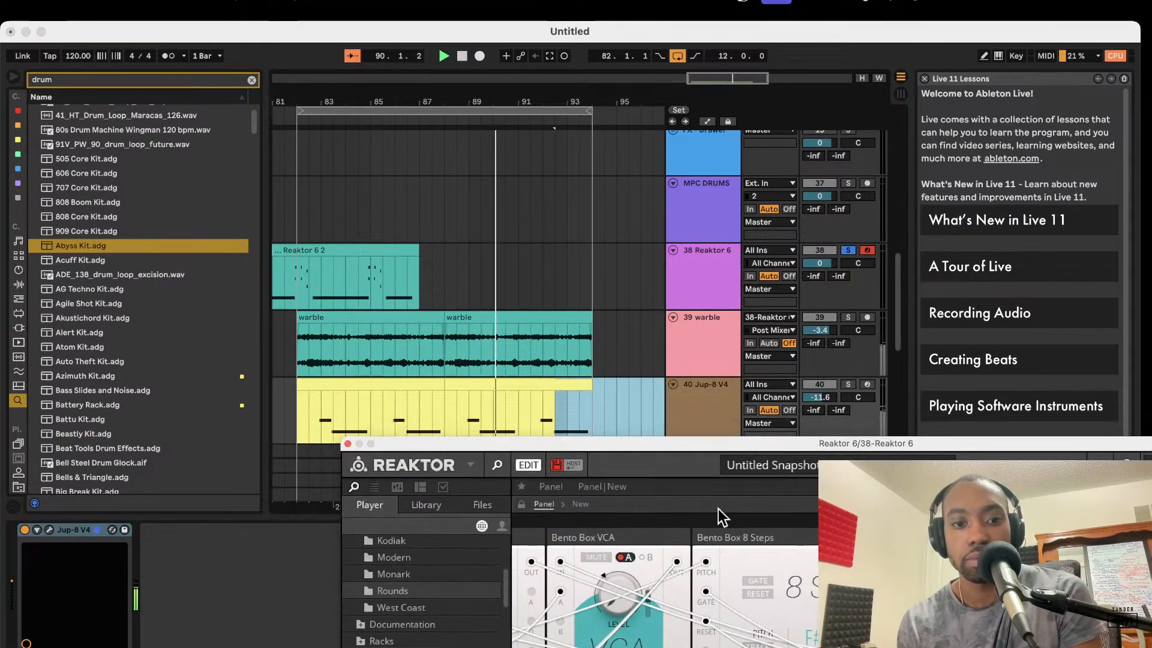
click(347, 445)
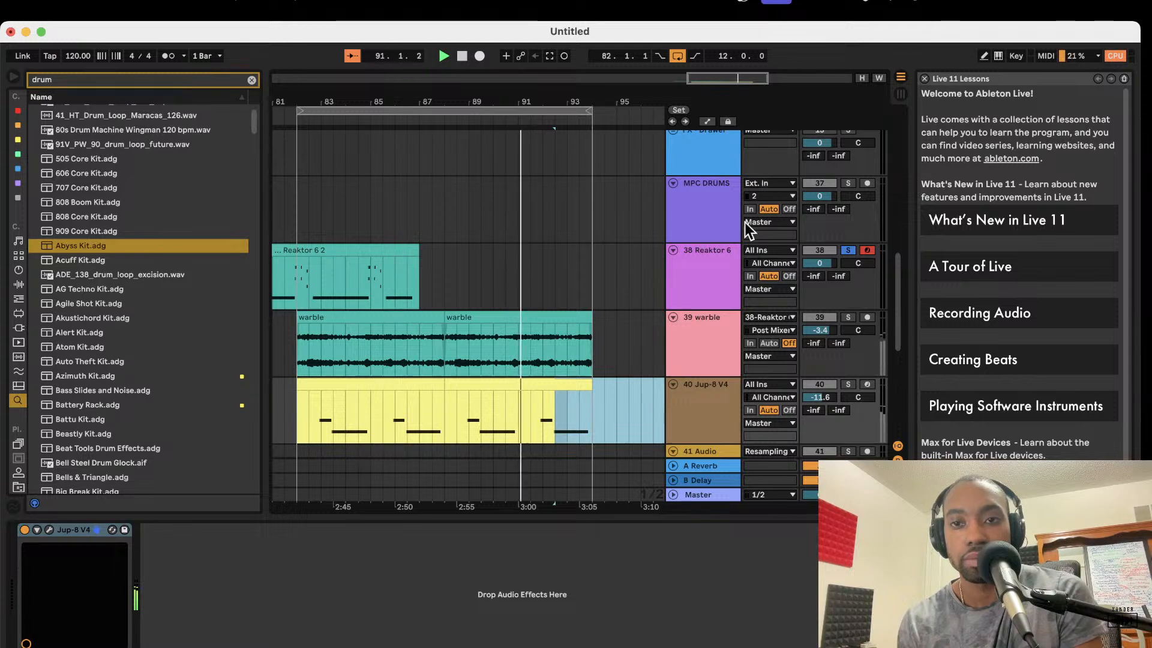
Step: Enable the Reaktor 6 device on track 38 and deactivate the Reaktor 6 2 clip while the loop plays
click(722, 254)
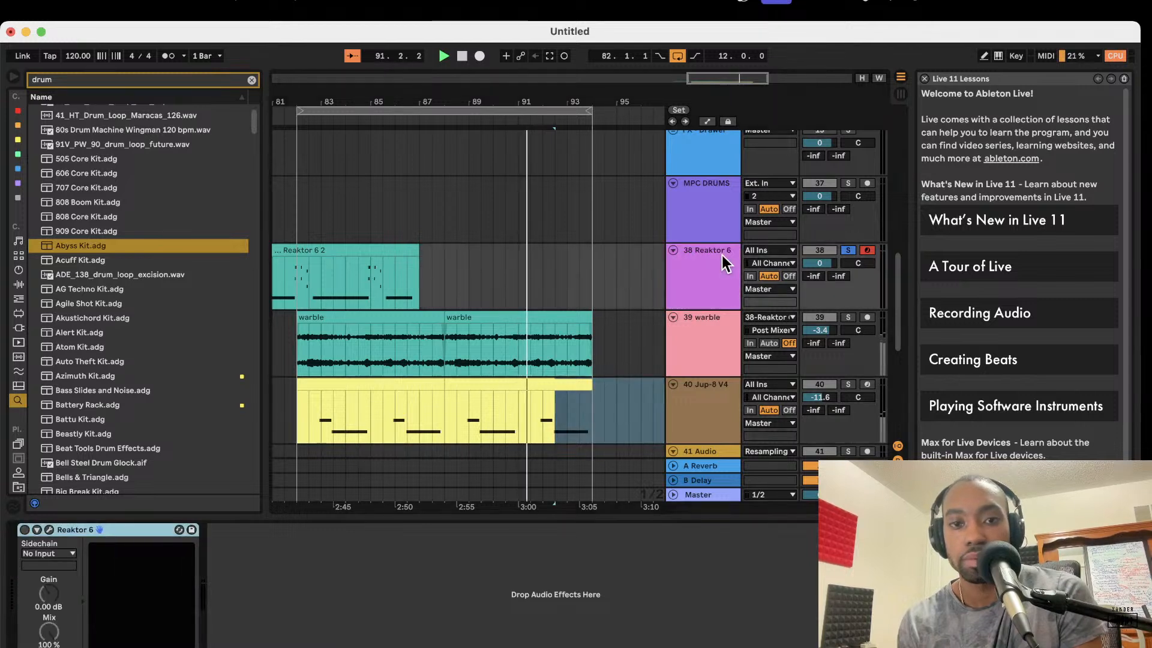
click(25, 530)
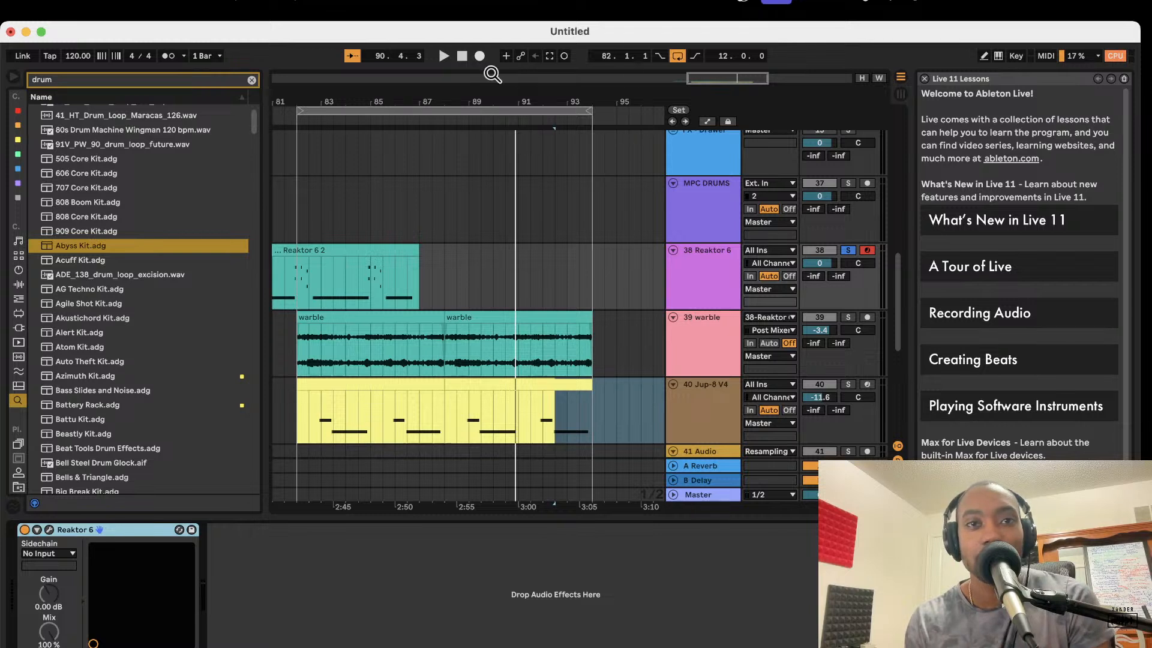
click(444, 60)
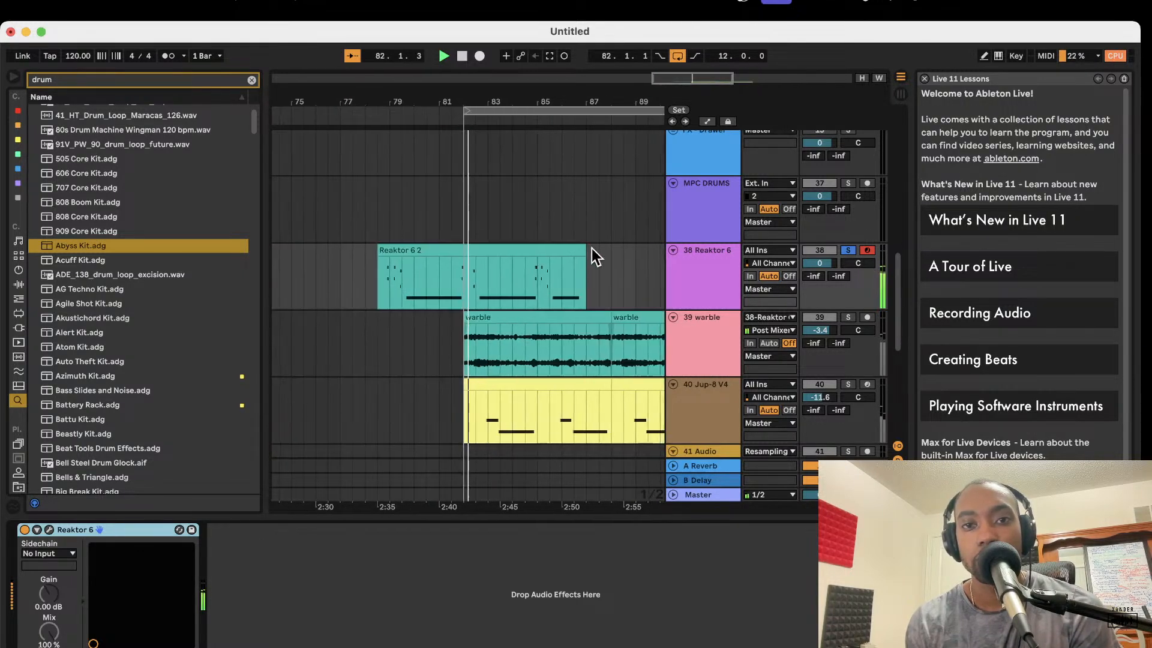
click(506, 246)
key(0)
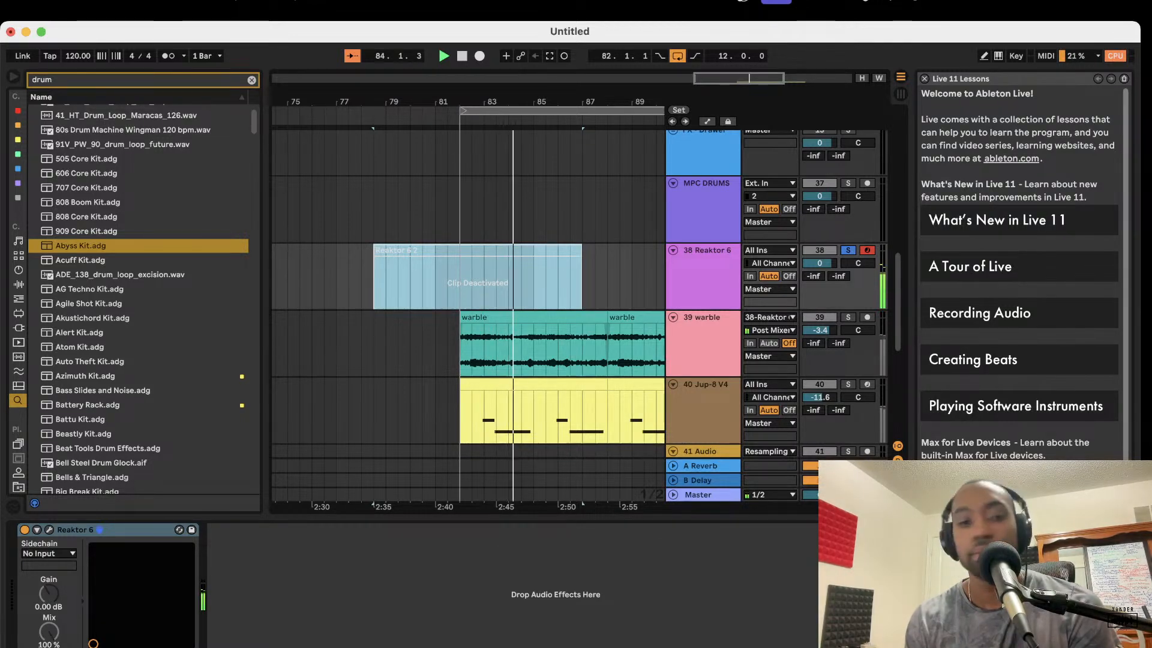
Step: Reopen the Reaktor instrument, enlarge its structure view and examine the wiring of the Bento Box oscillators and Note In modules
click(49, 530)
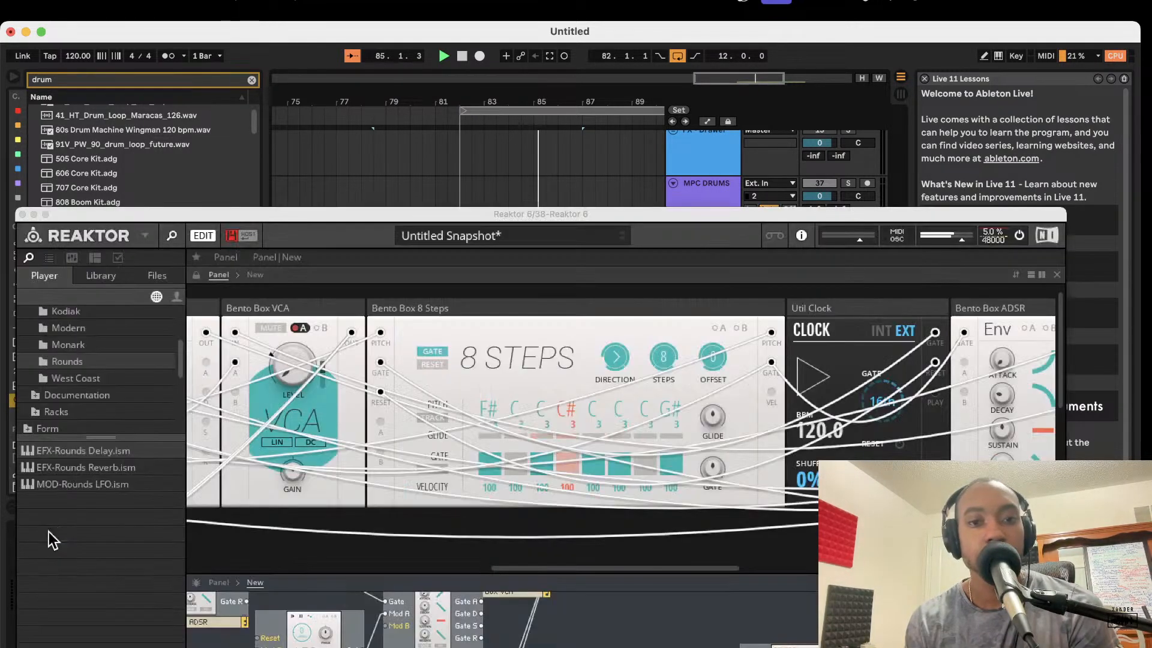
drag(539, 211, 561, 52)
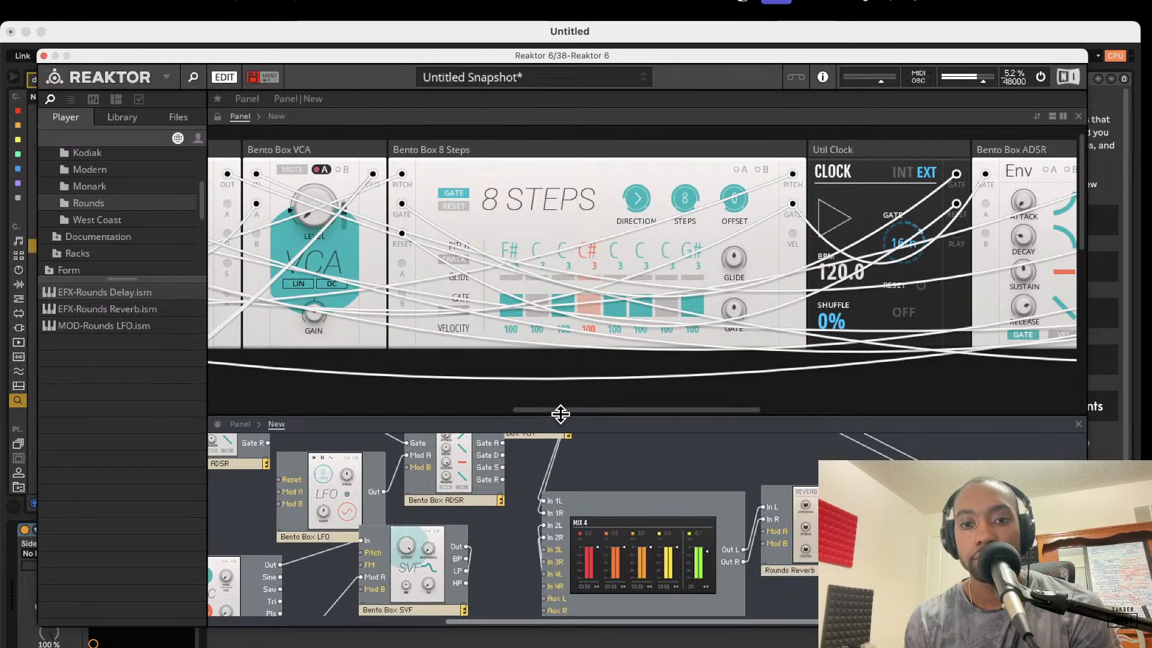
drag(561, 414, 560, 169)
scroll(519, 264, up, 5)
scroll(518, 264, left, 3)
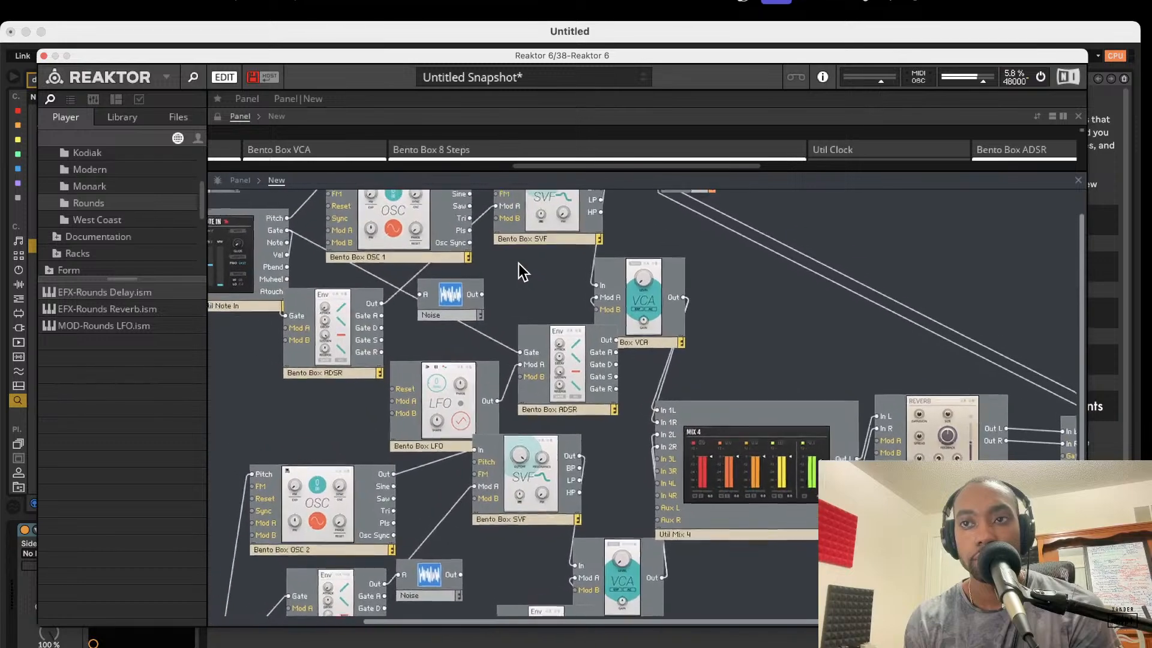
scroll(518, 264, left, 5)
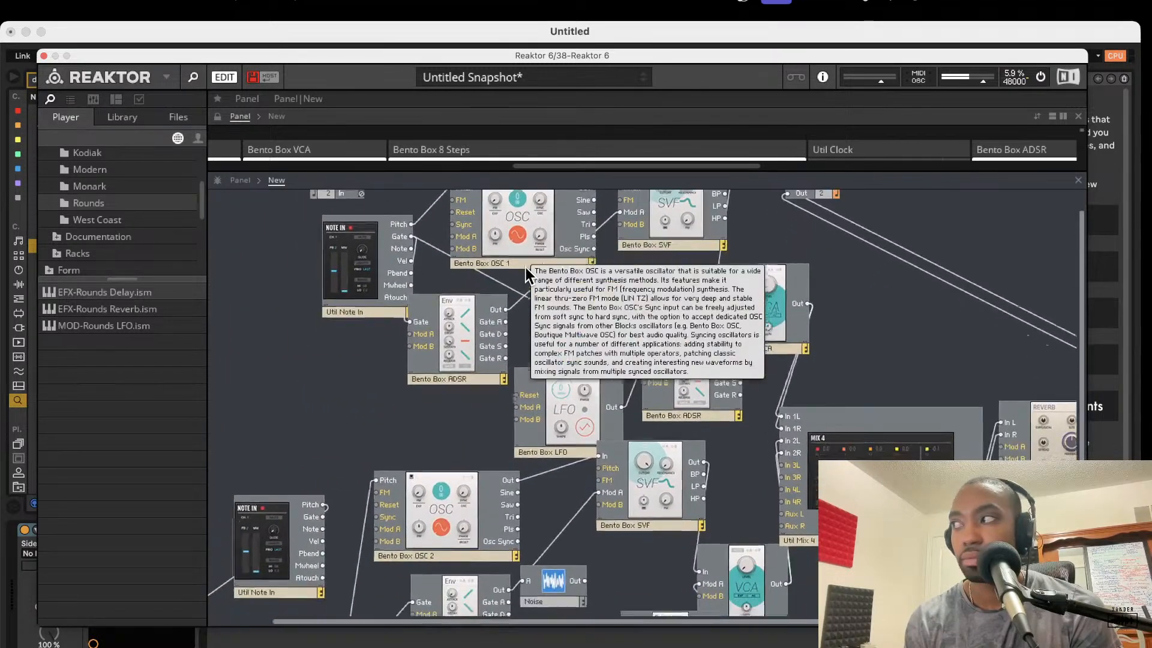